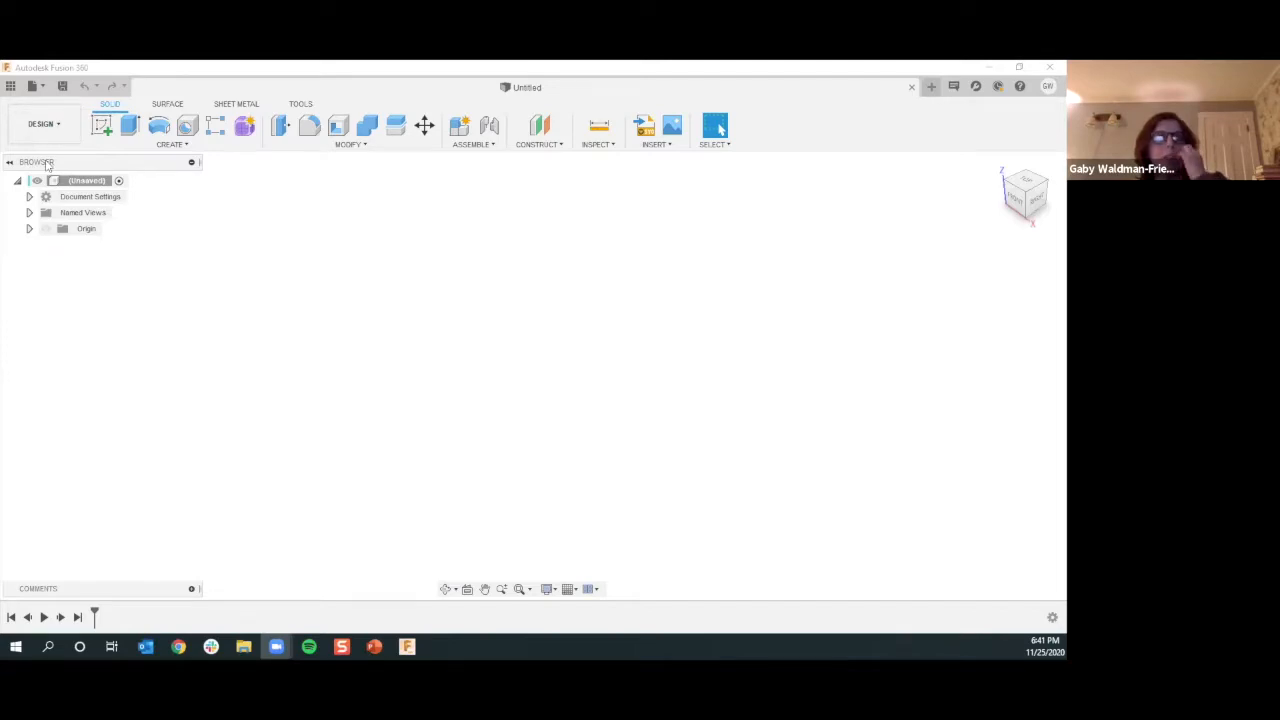
Show the team's project data and go up from the SJSU folder to the list of all projects
click(9, 86)
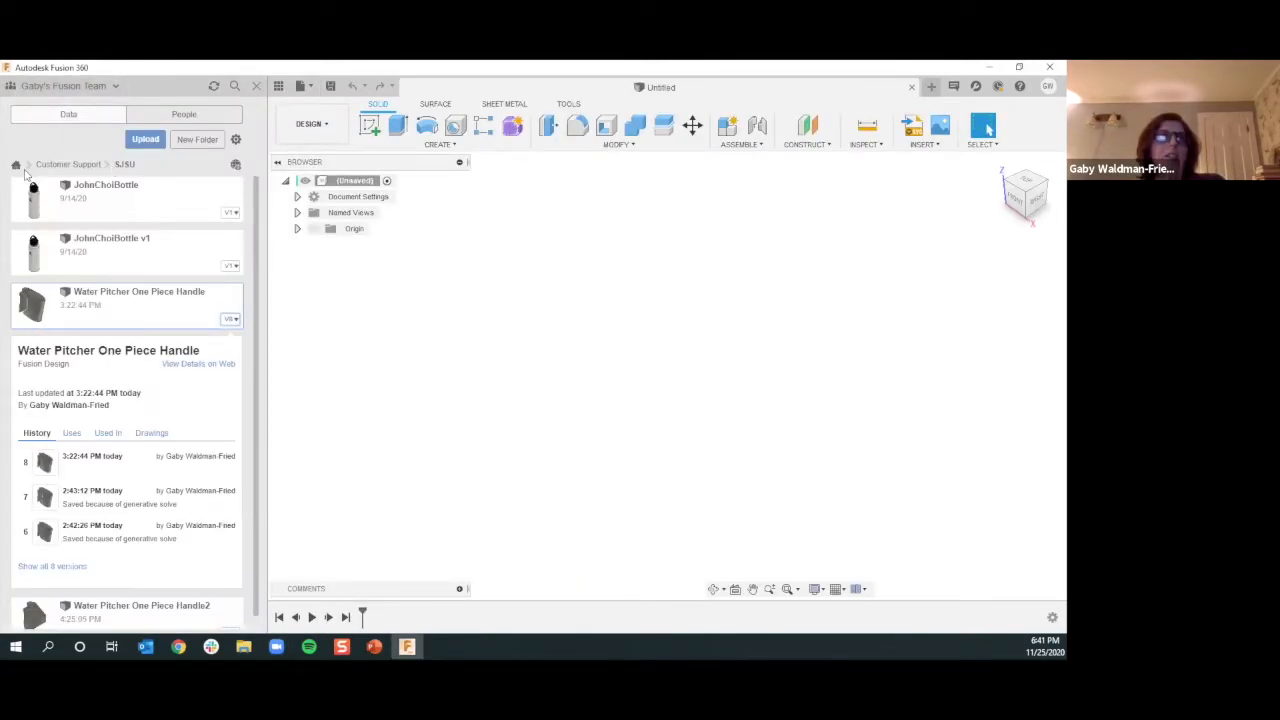
click(66, 166)
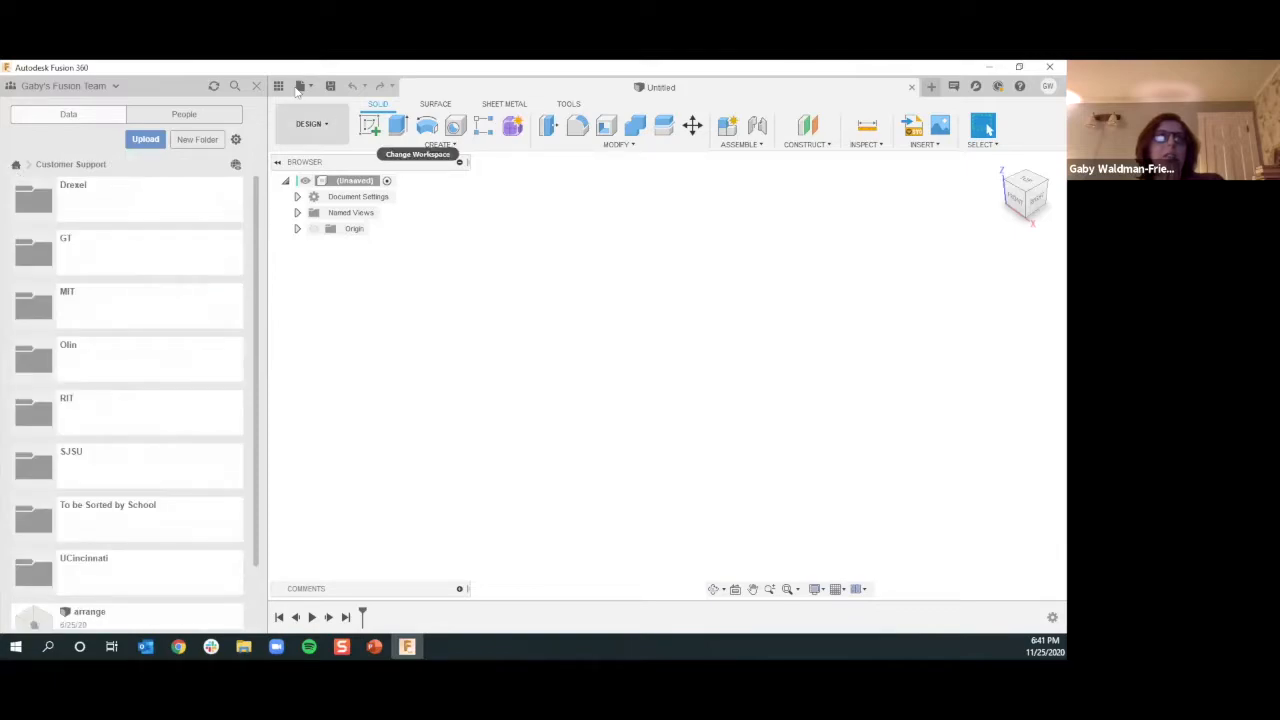
click(15, 164)
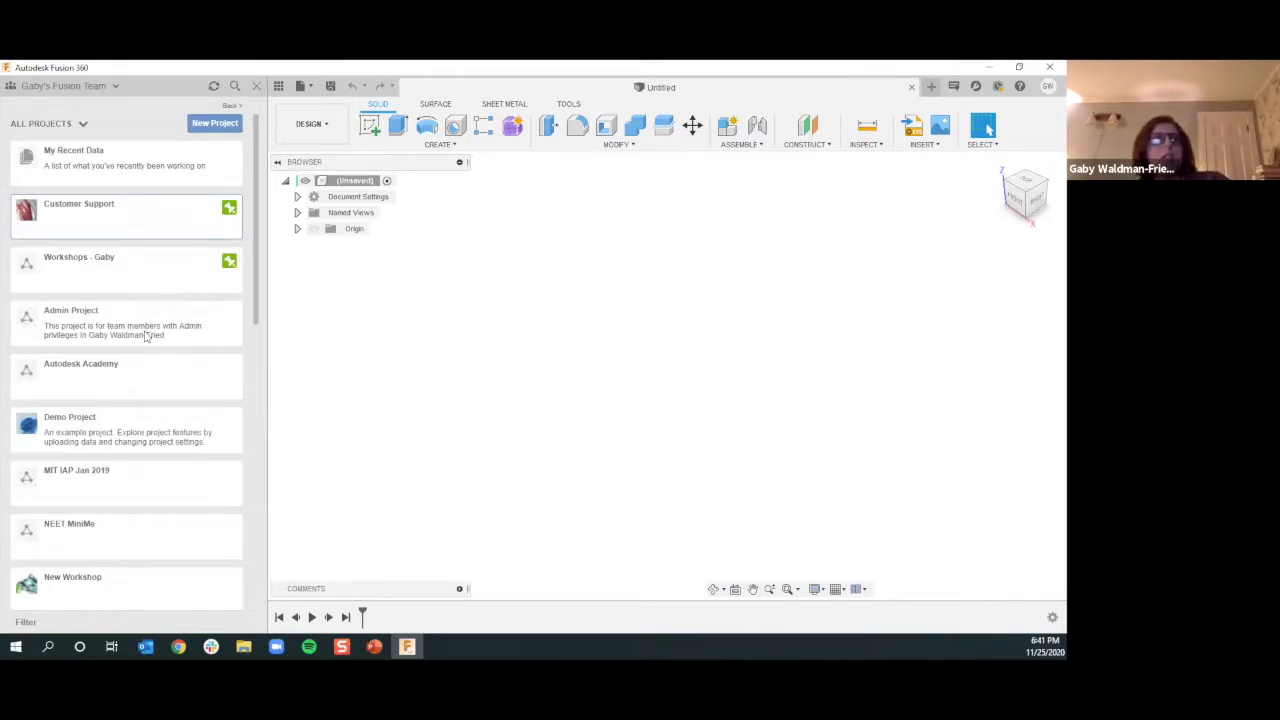
Look through the folders of the pinned Workshops project and return to the list of all projects
click(125, 265)
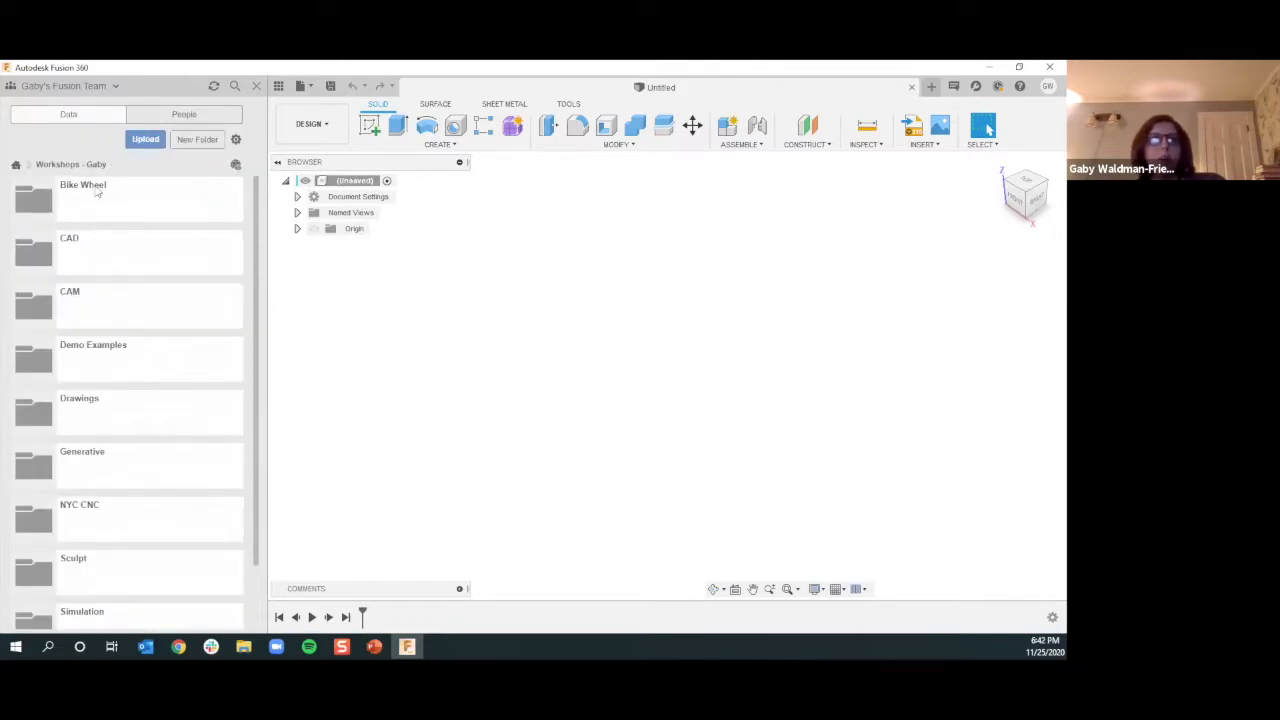
scroll(103, 574, down, 2)
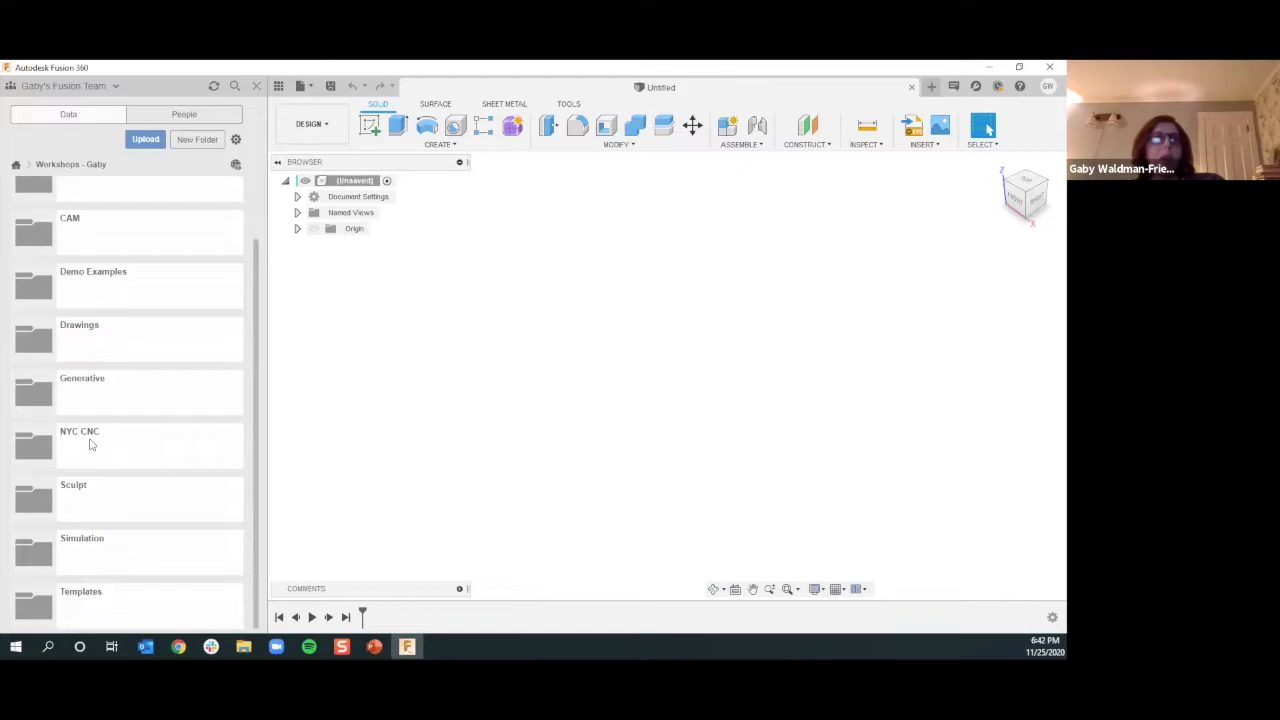
click(15, 164)
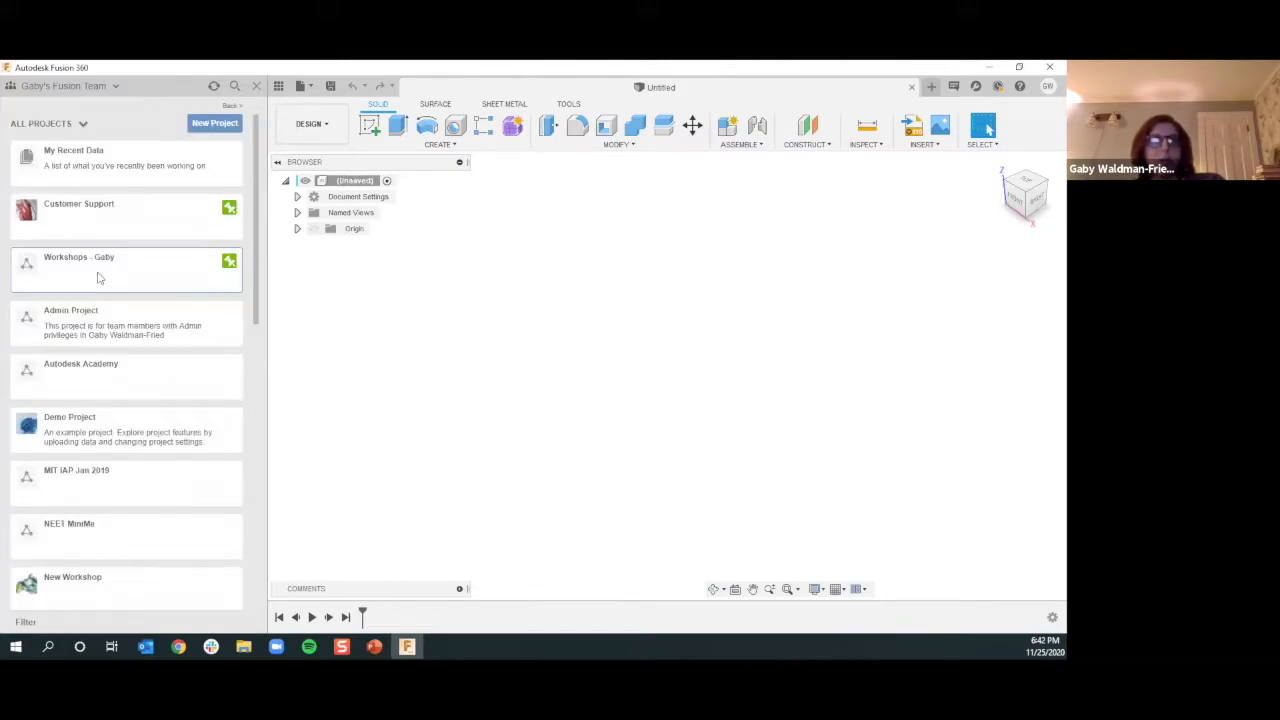
Browse the Workshops project down through its CAD folder to the designs in the Gears folder
click(147, 263)
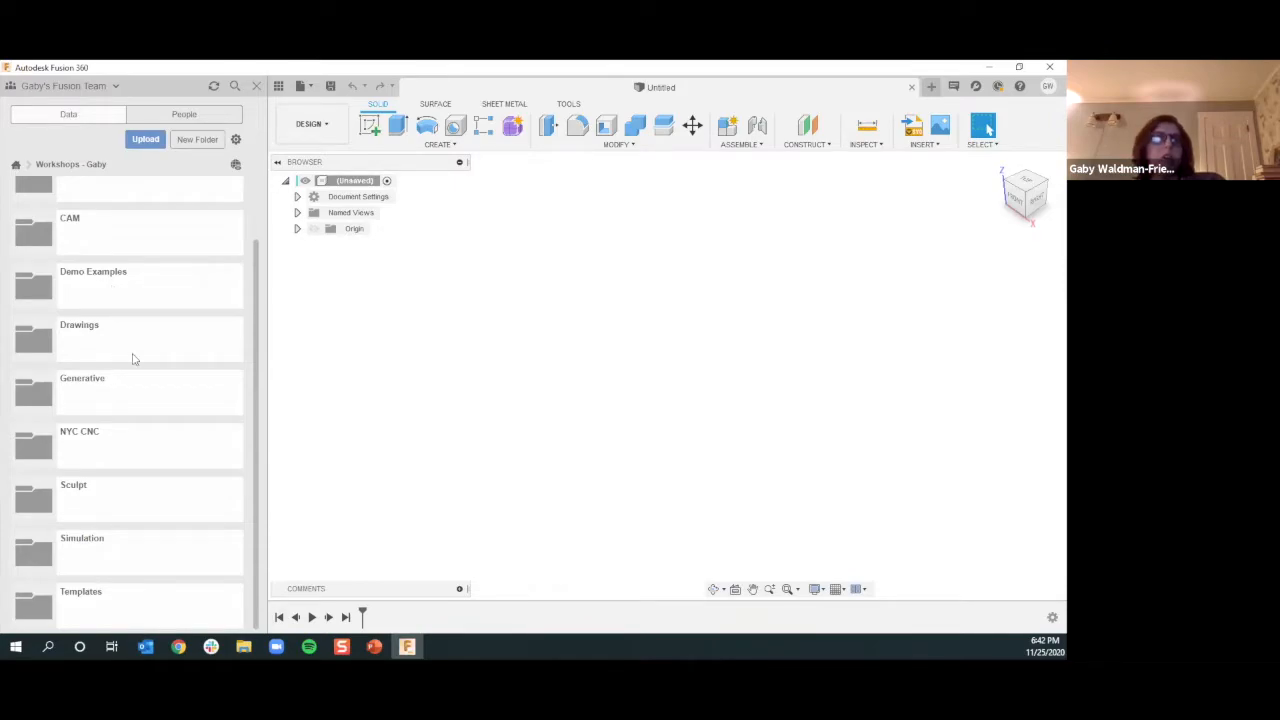
scroll(100, 240, up, 2)
click(112, 259)
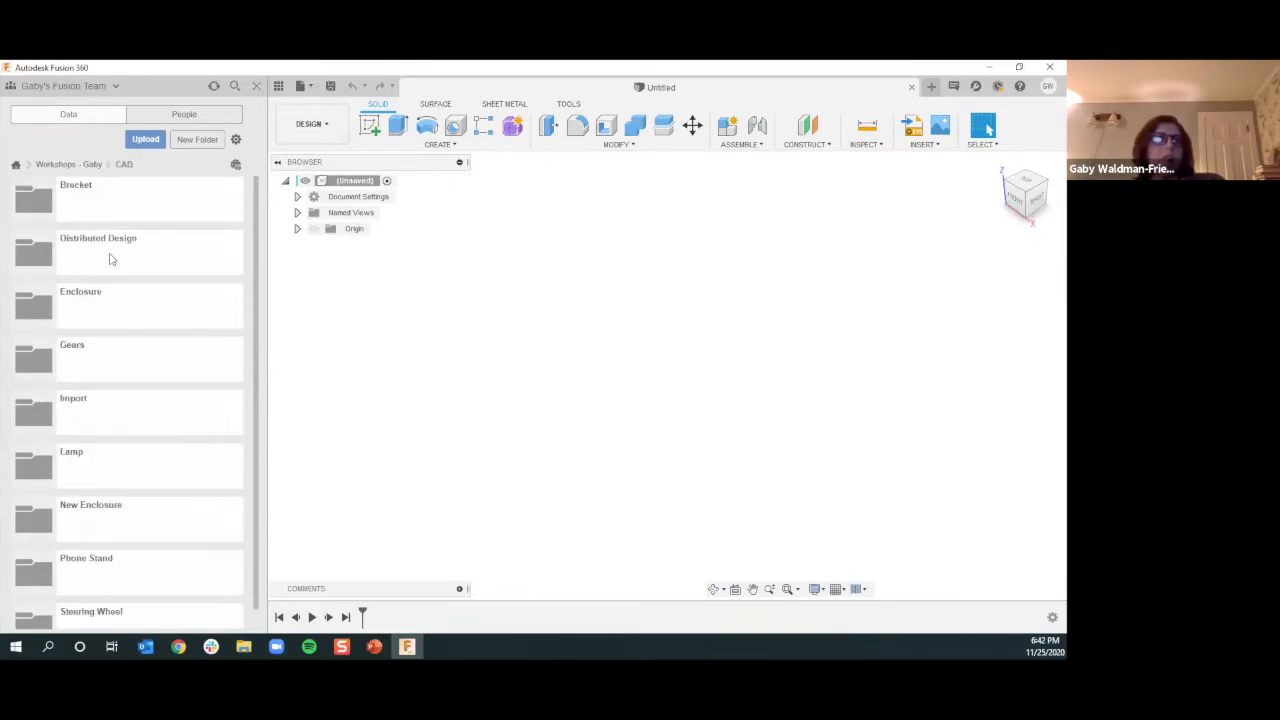
scroll(114, 266, down, 1)
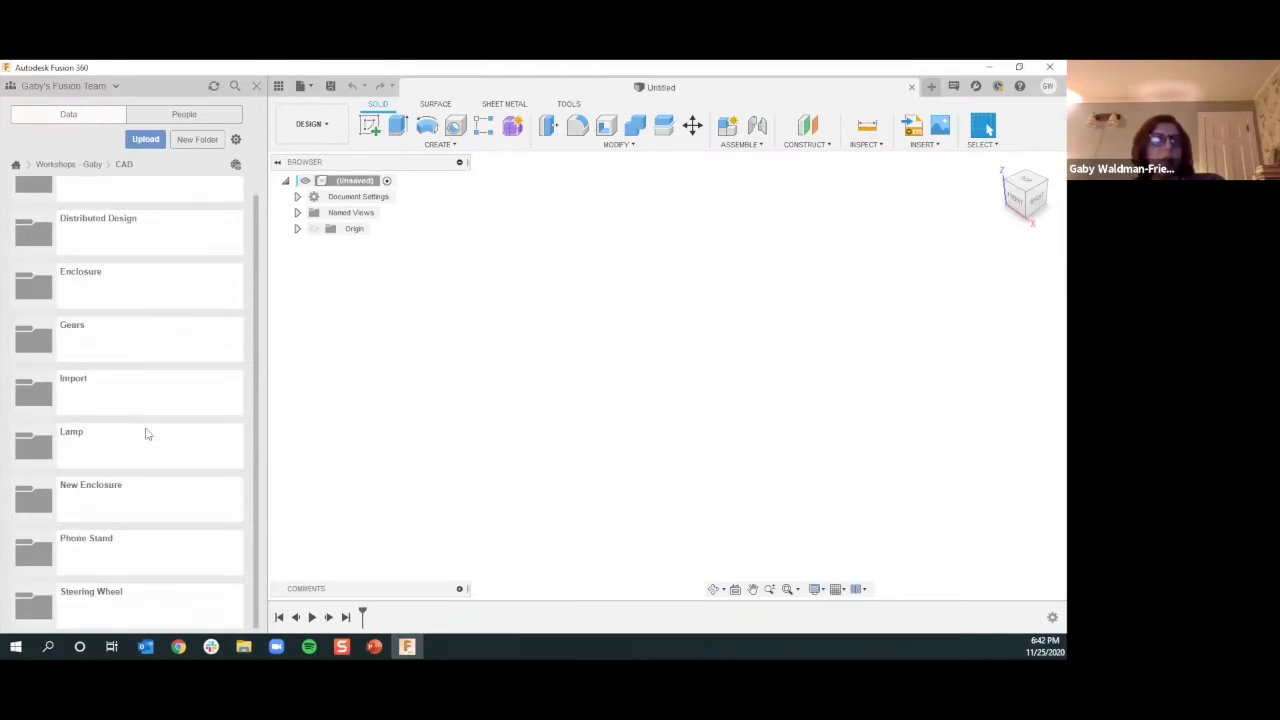
click(125, 338)
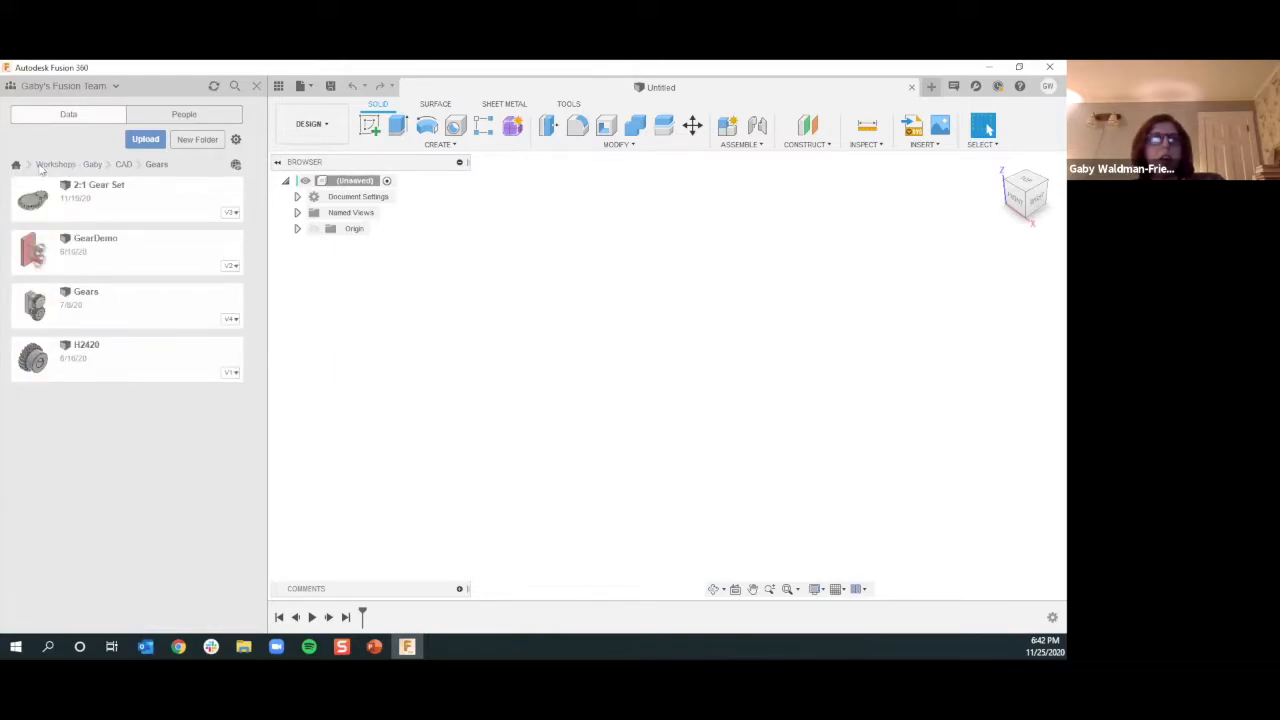
Return to the Workshops project's top level, check which people are its members, and go back to its data
click(82, 165)
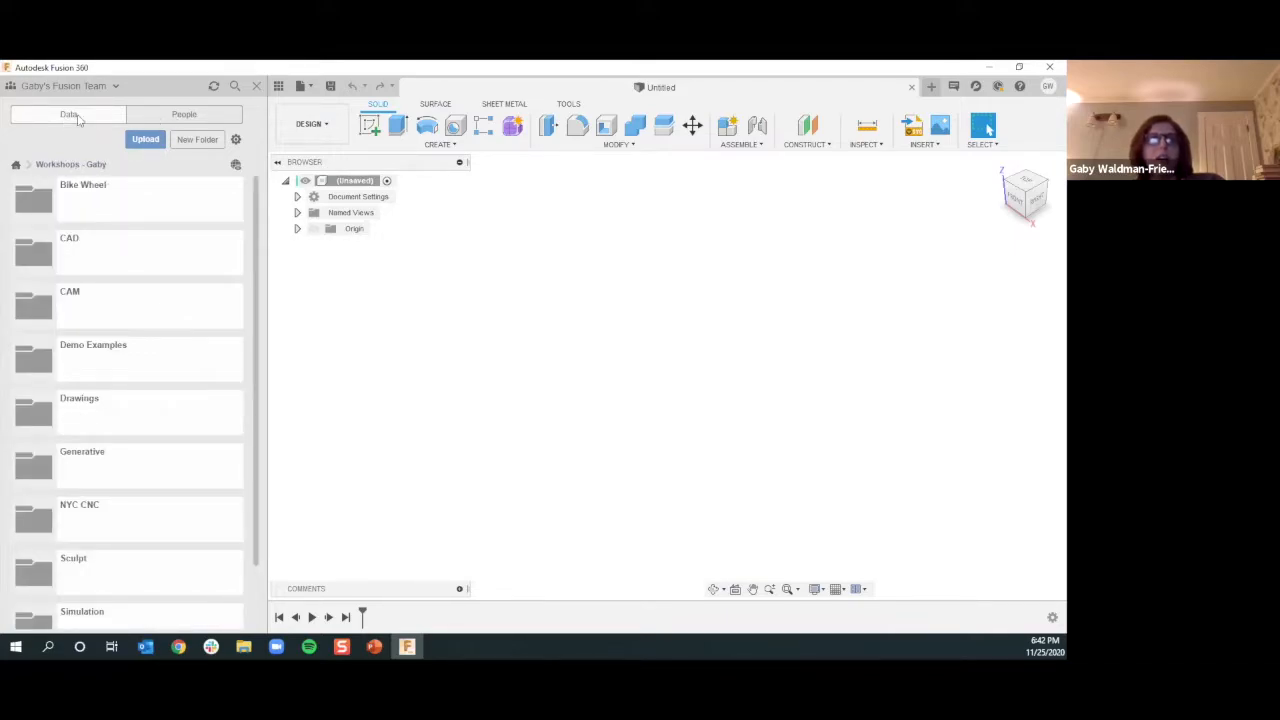
click(164, 117)
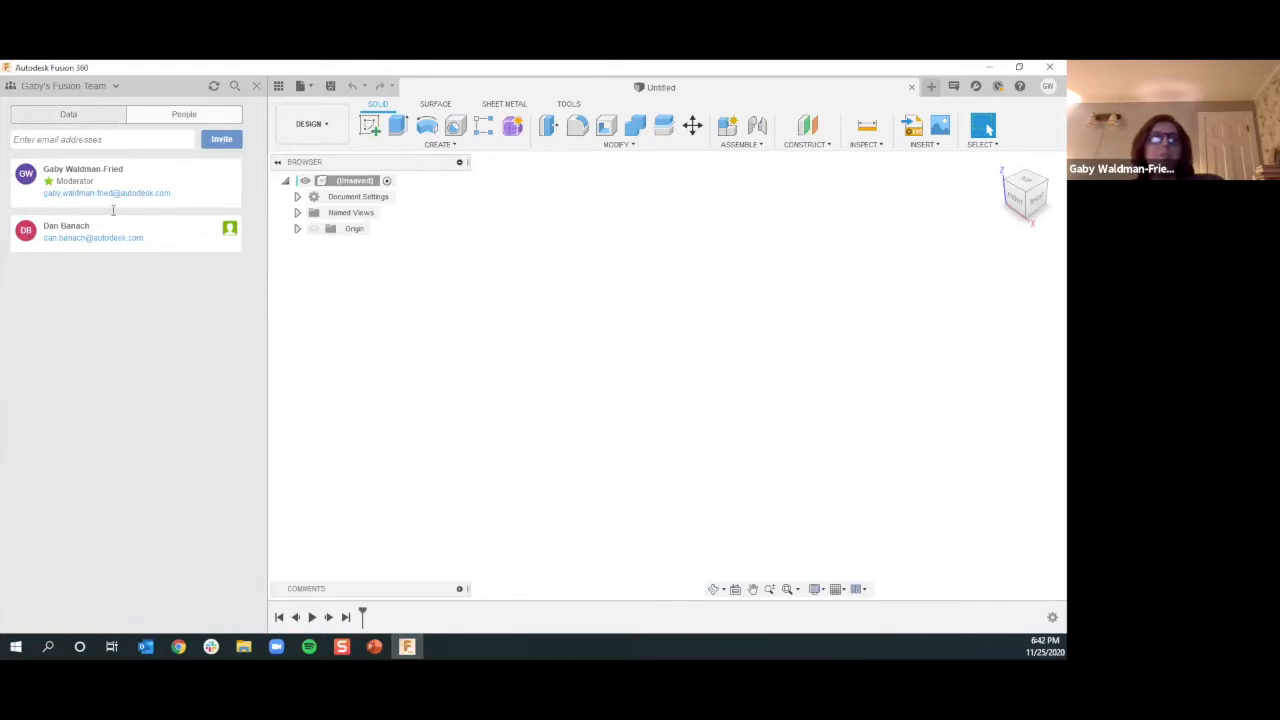
click(65, 118)
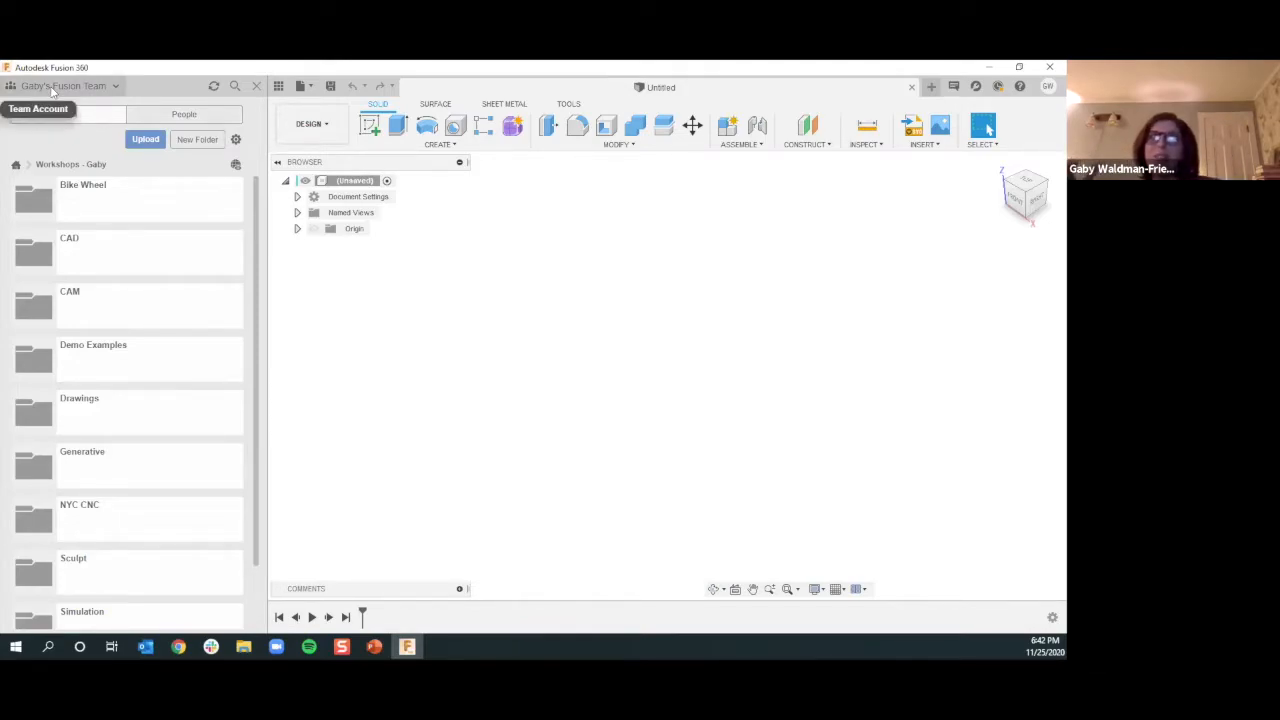
Review the list of teams and single-user storage available to the account, keeping the current team
click(53, 91)
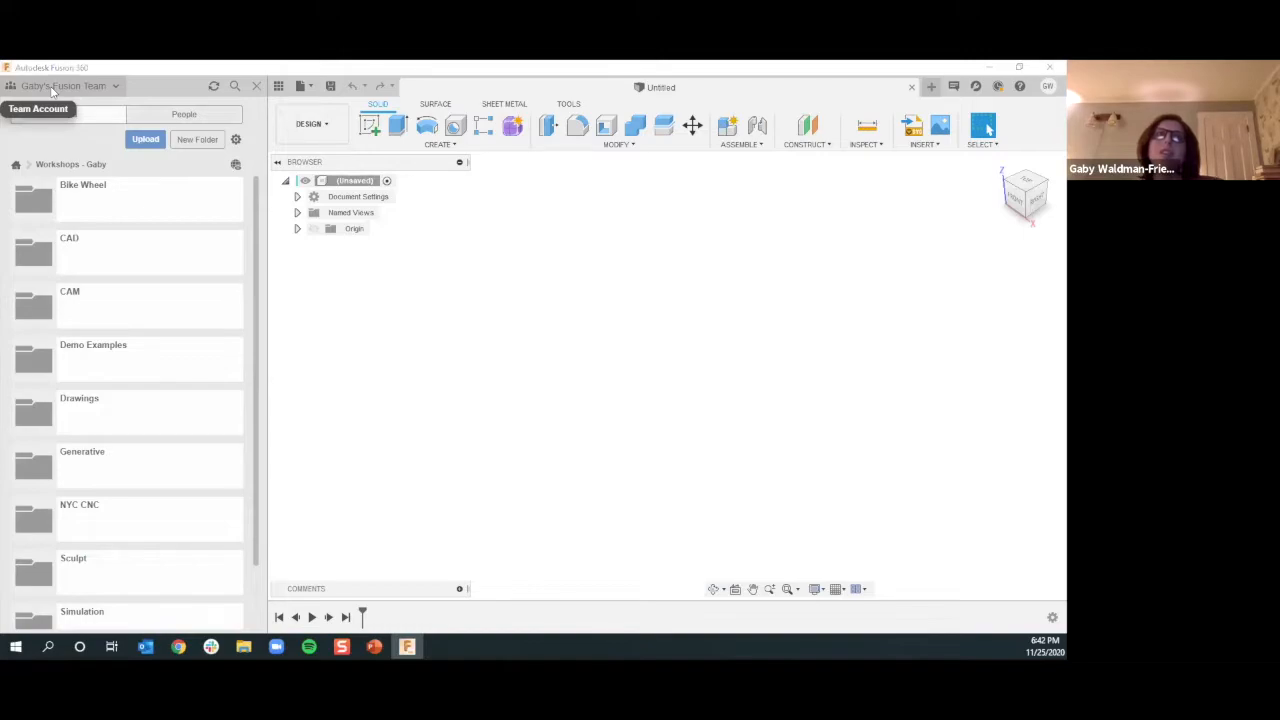
click(70, 87)
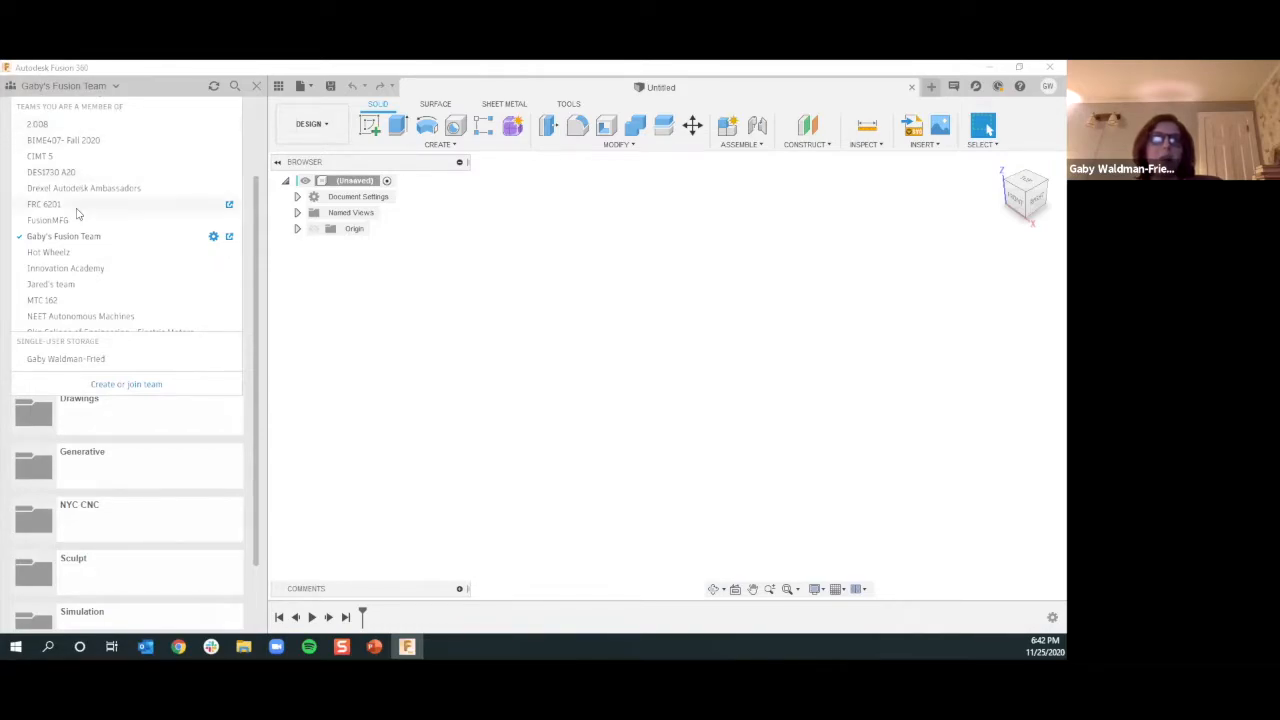
scroll(82, 240, down, 3)
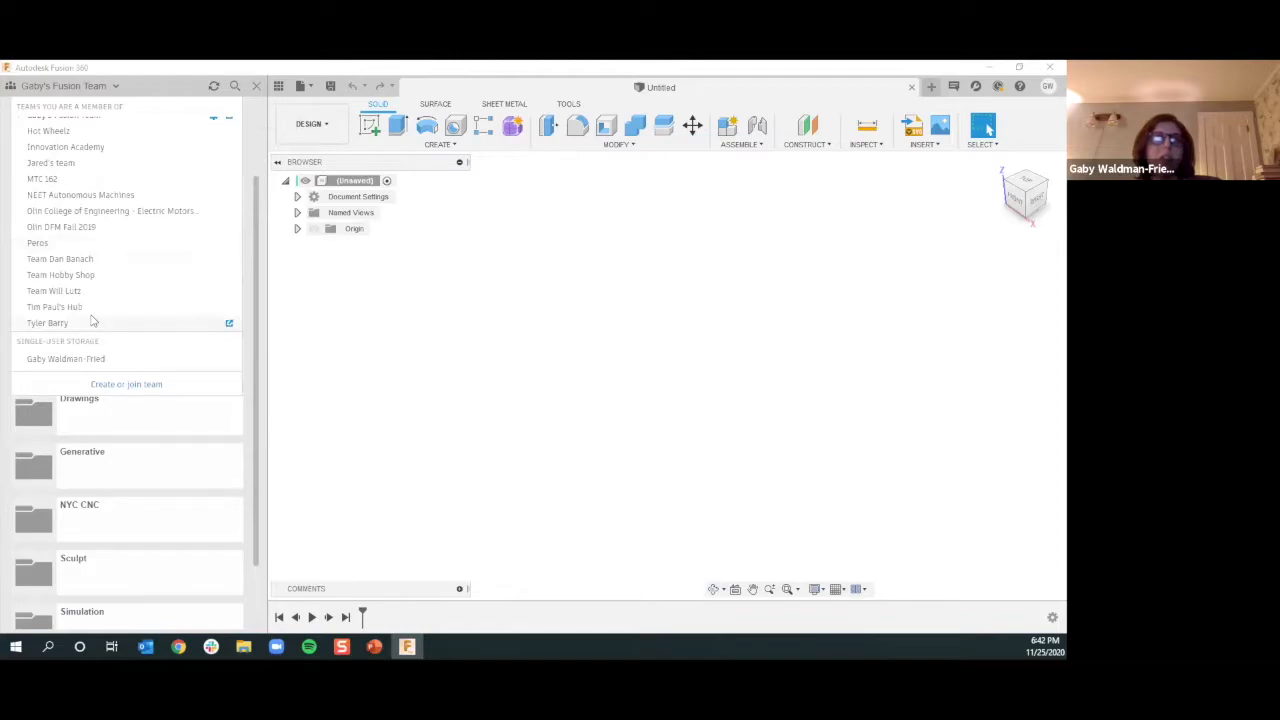
scroll(100, 208, up, 3)
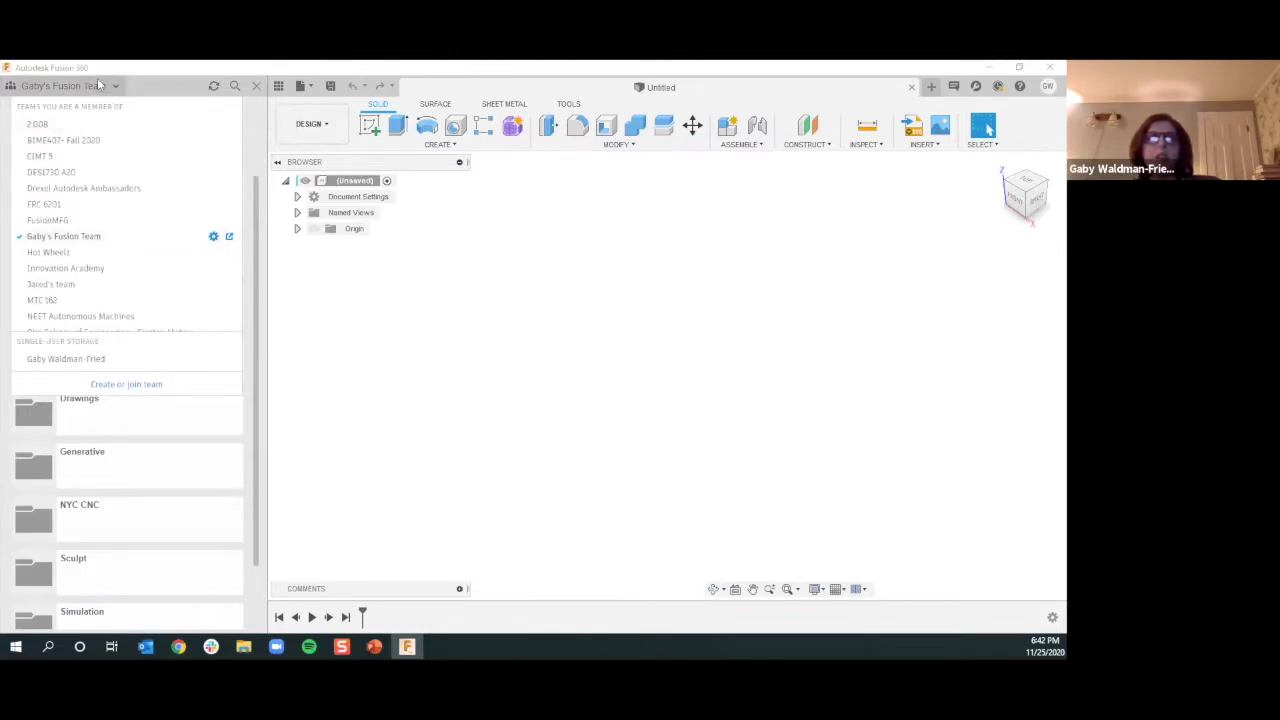
click(342, 266)
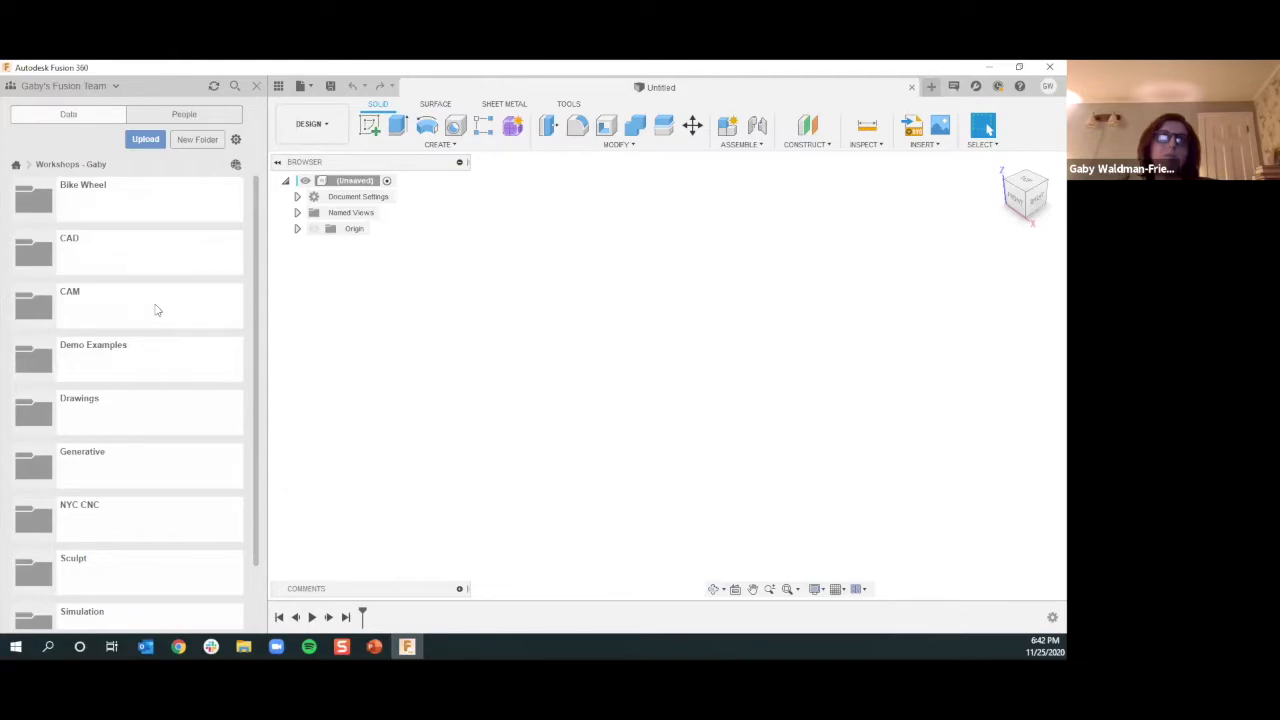
click(104, 88)
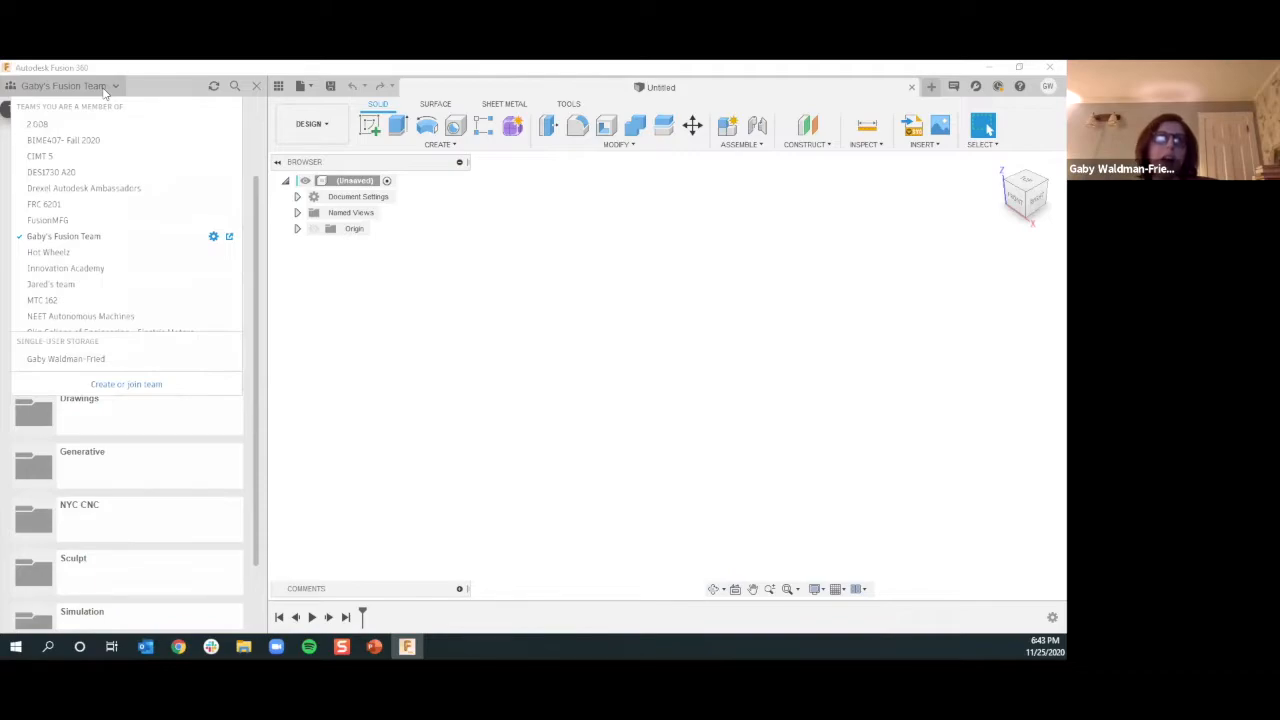
click(261, 172)
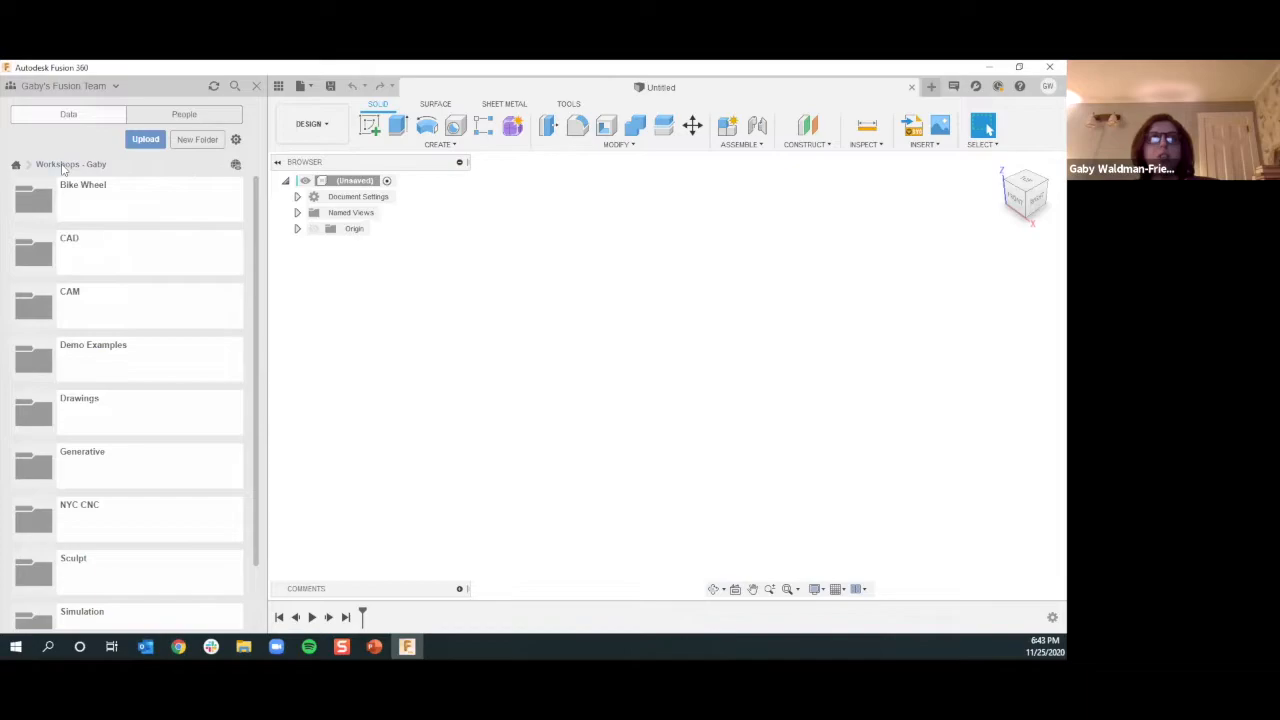
Open the Customer Support project, check its member list, and return to the list of all projects
click(14, 166)
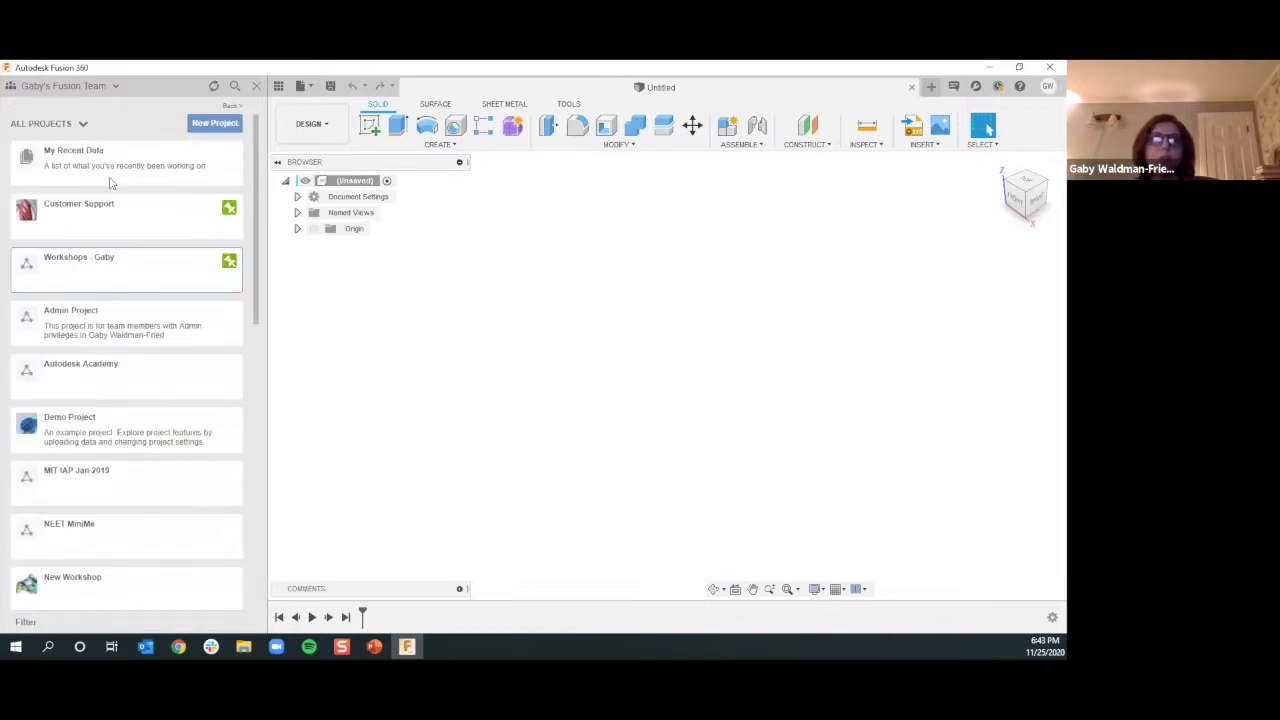
click(151, 233)
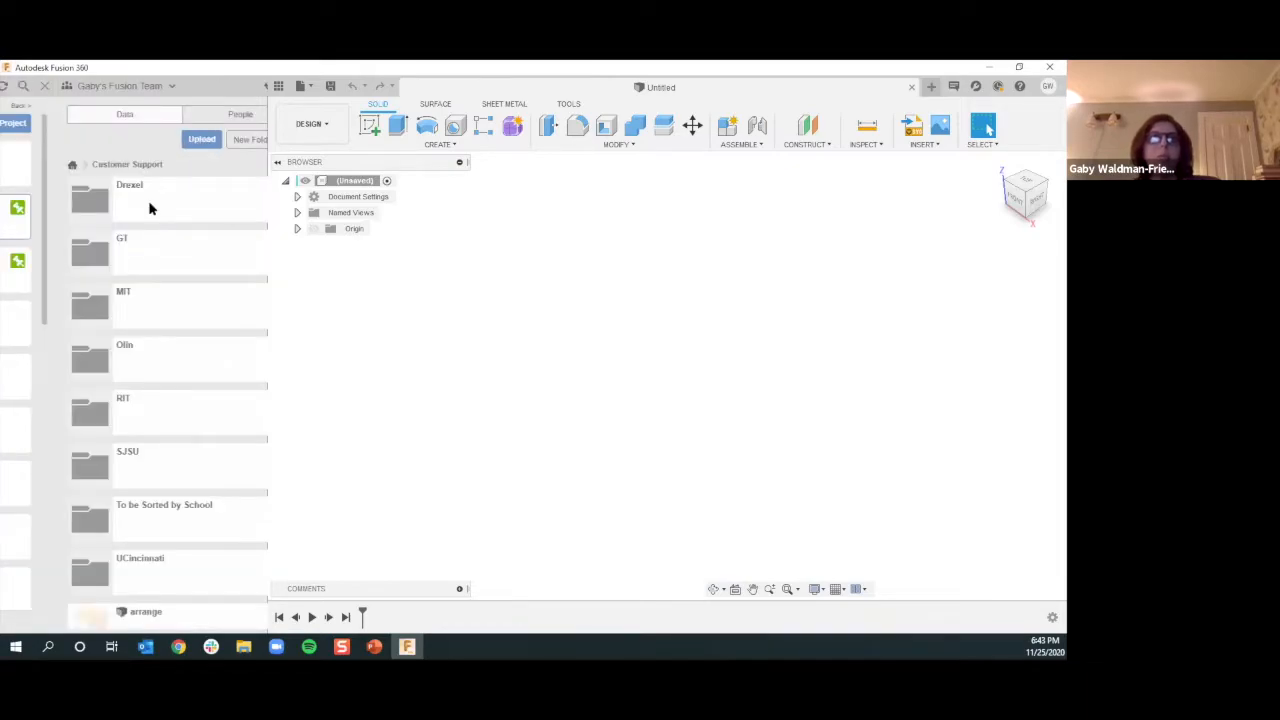
click(185, 113)
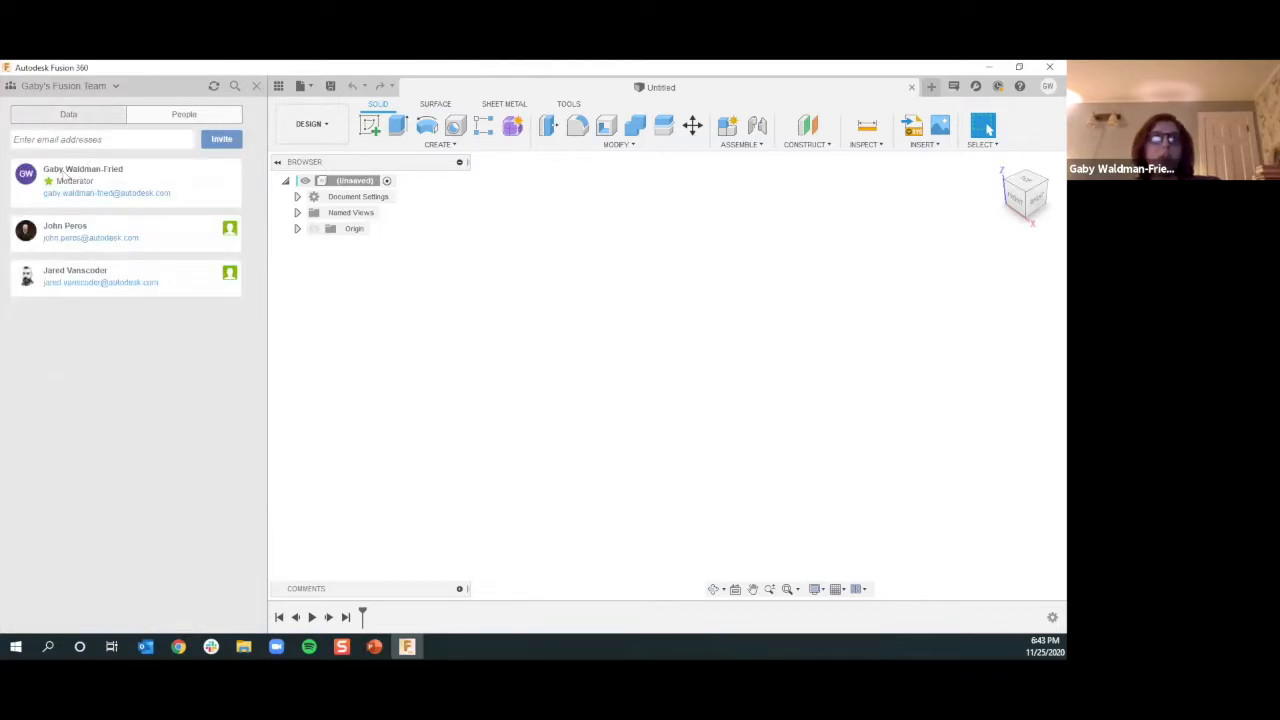
click(62, 117)
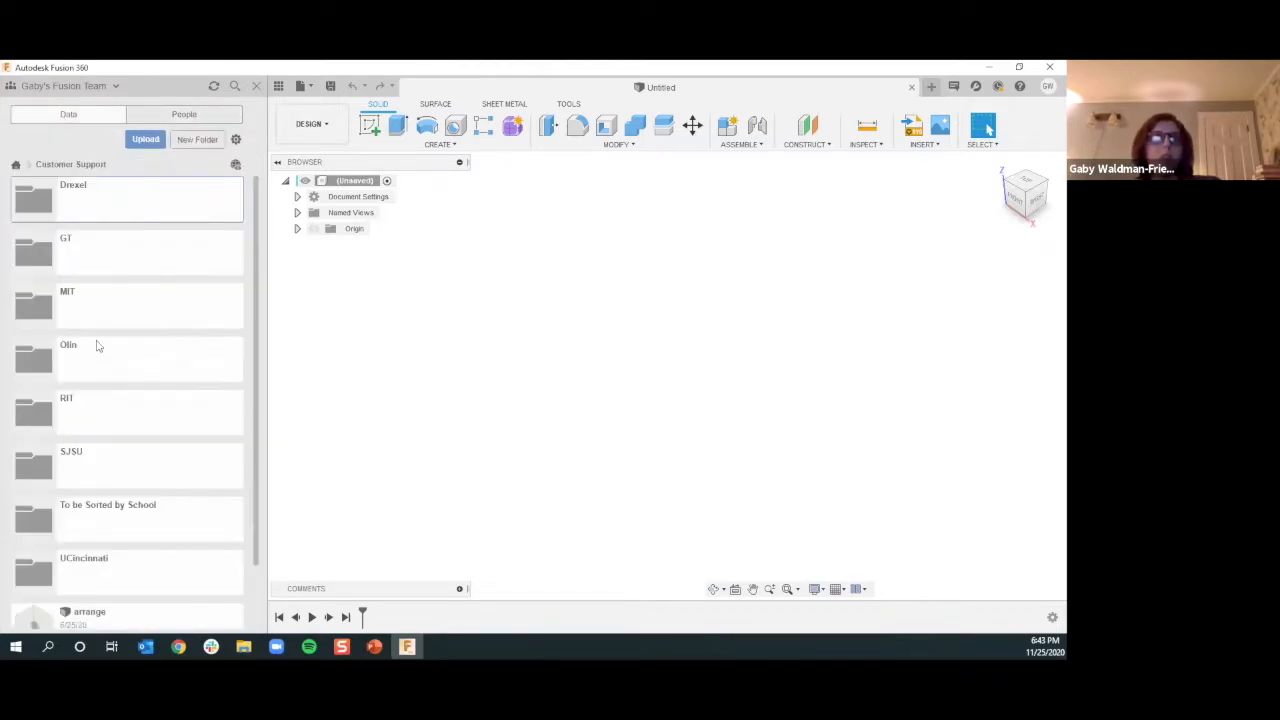
click(16, 166)
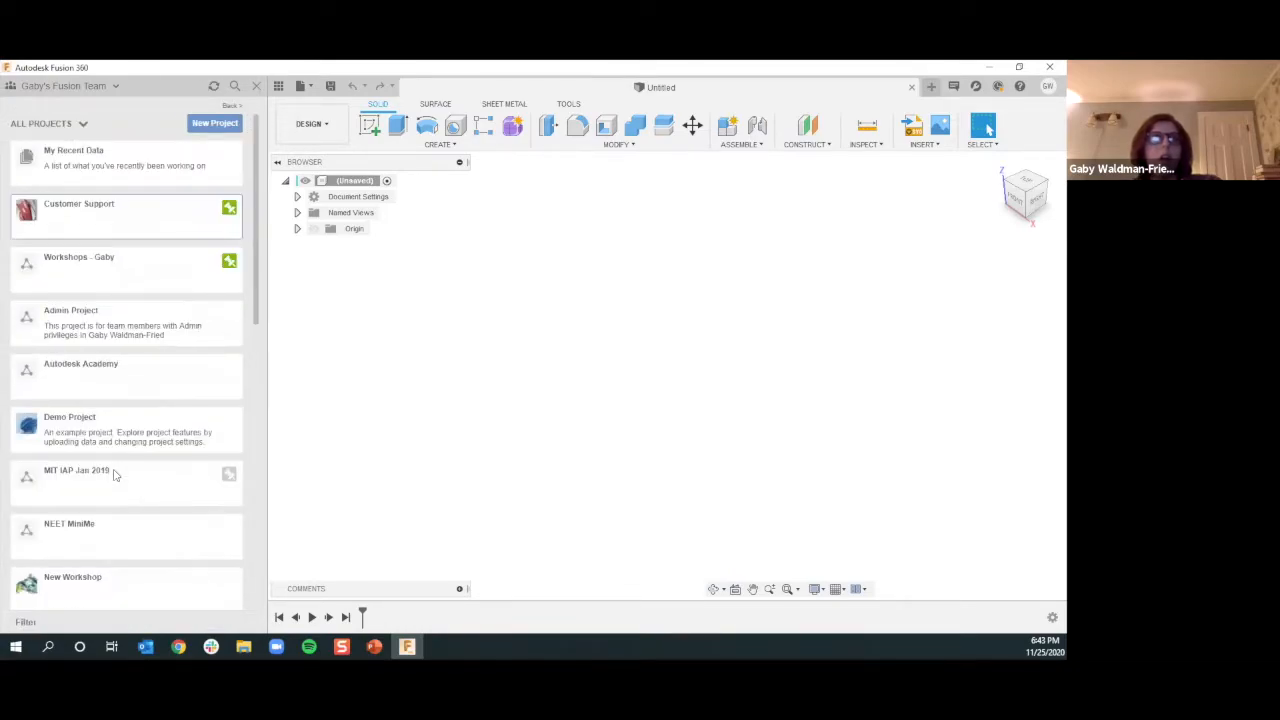
Look through the libraries and sample projects at the end of the project list and close the project data
scroll(120, 452, down, 10)
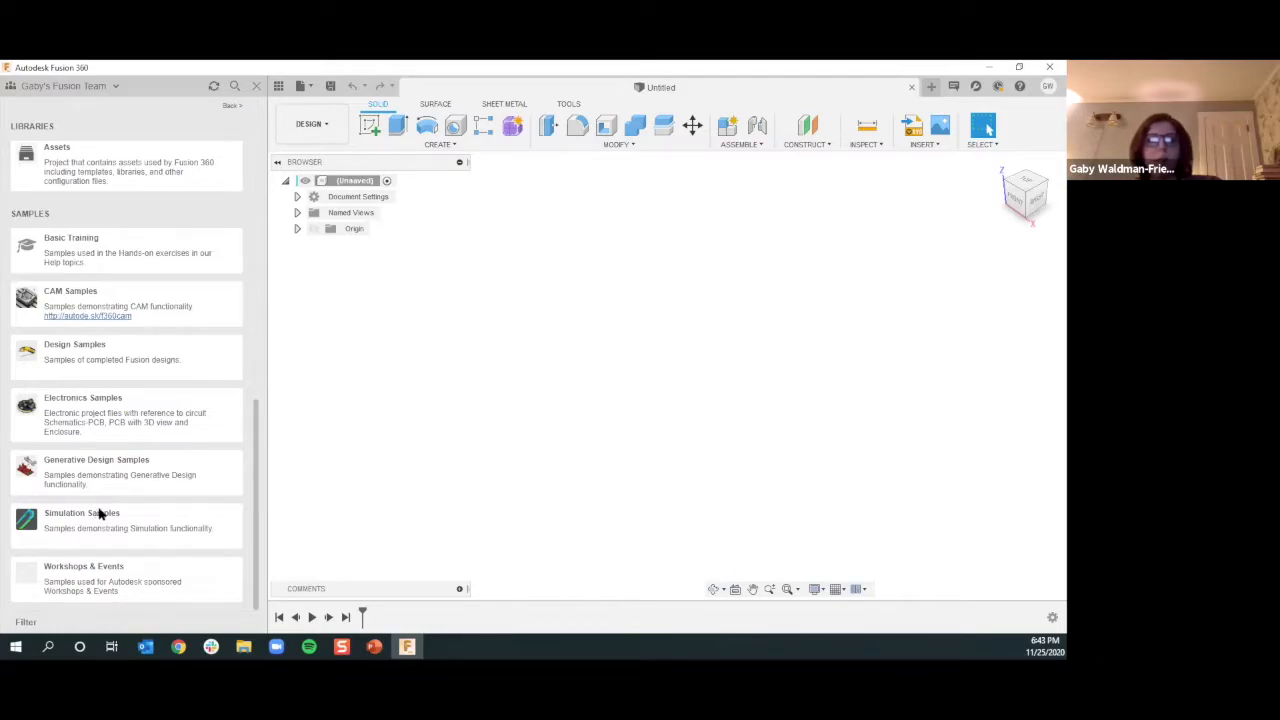
scroll(250, 411, up, 10)
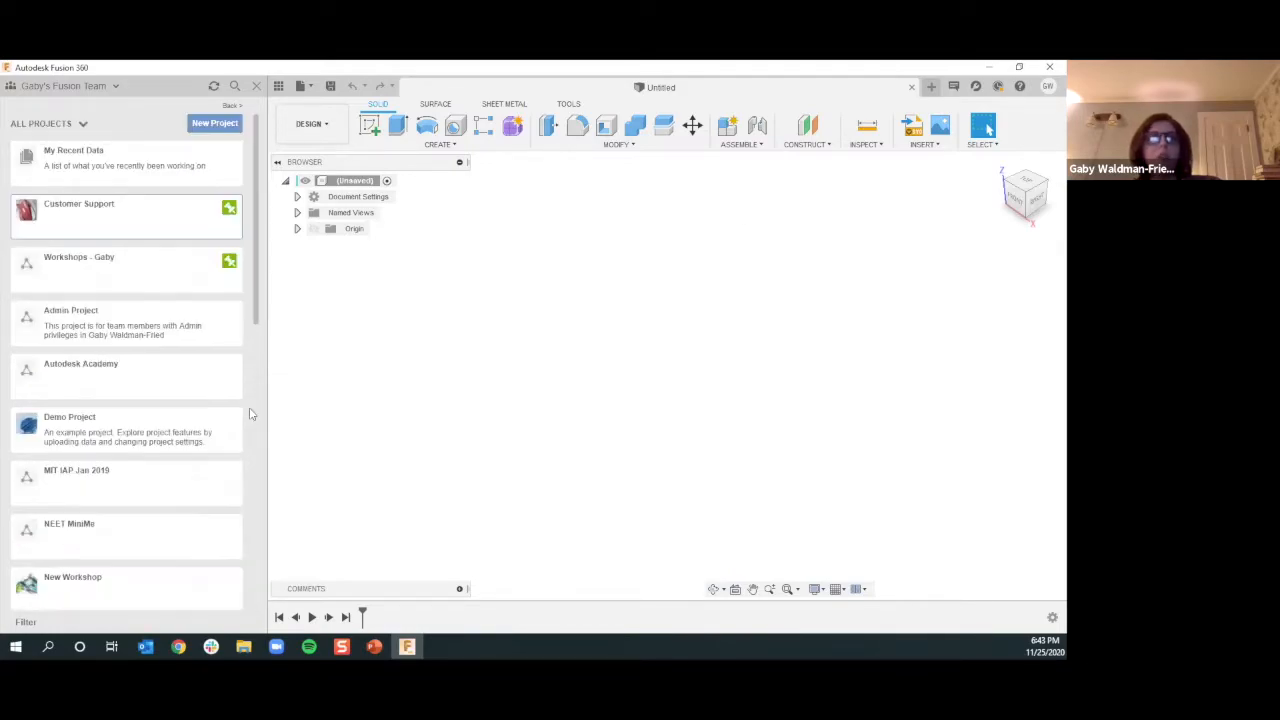
click(257, 86)
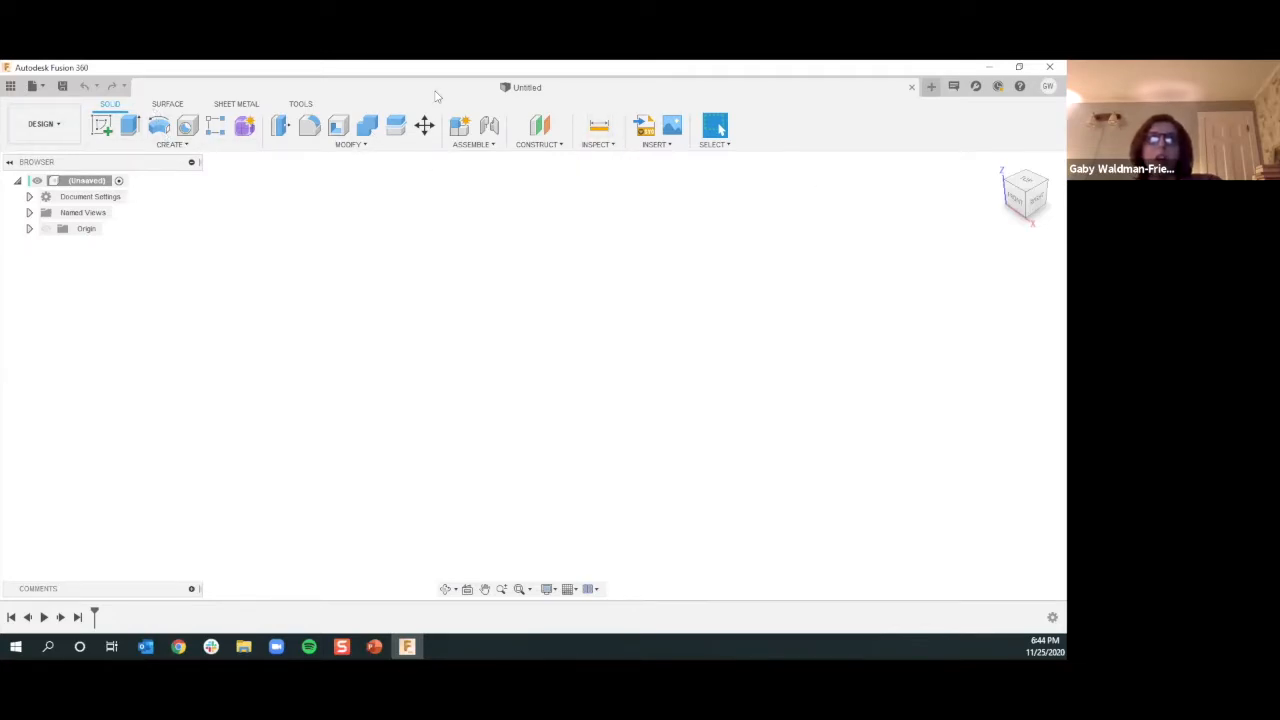
Look through the Surface, Sheet Metal and Tools toolsets of the Design workspace
click(158, 104)
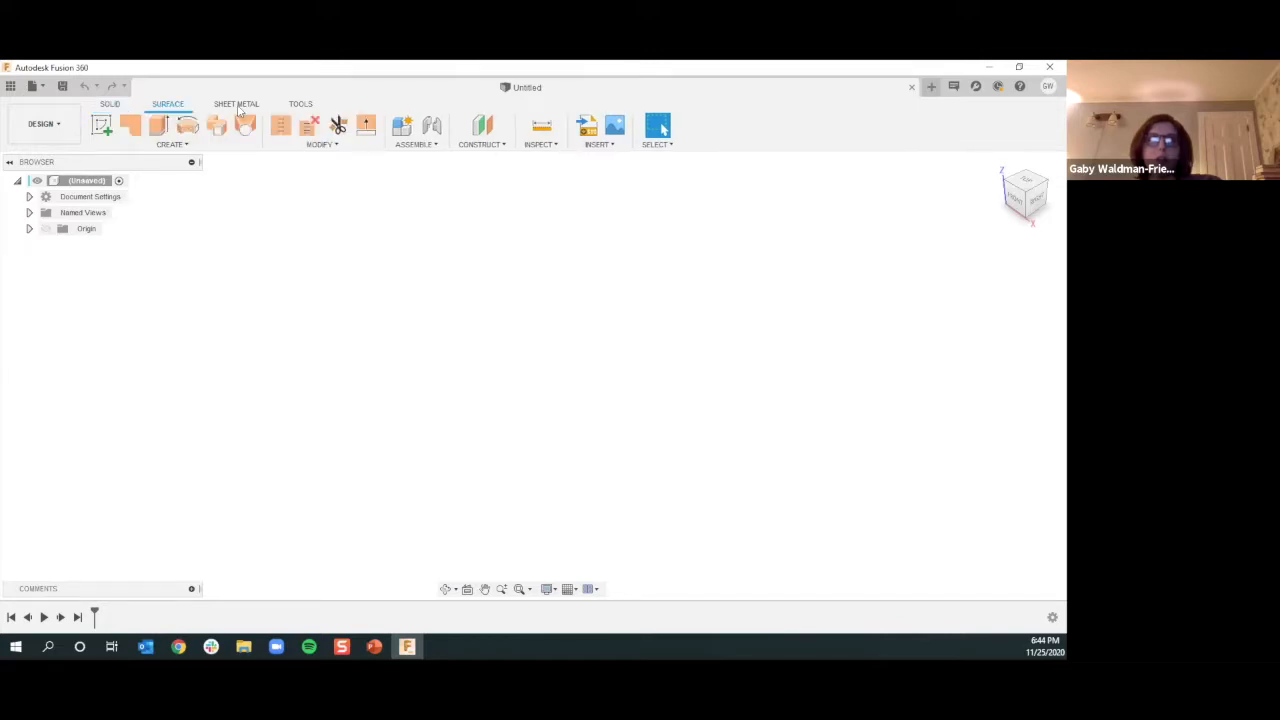
click(240, 105)
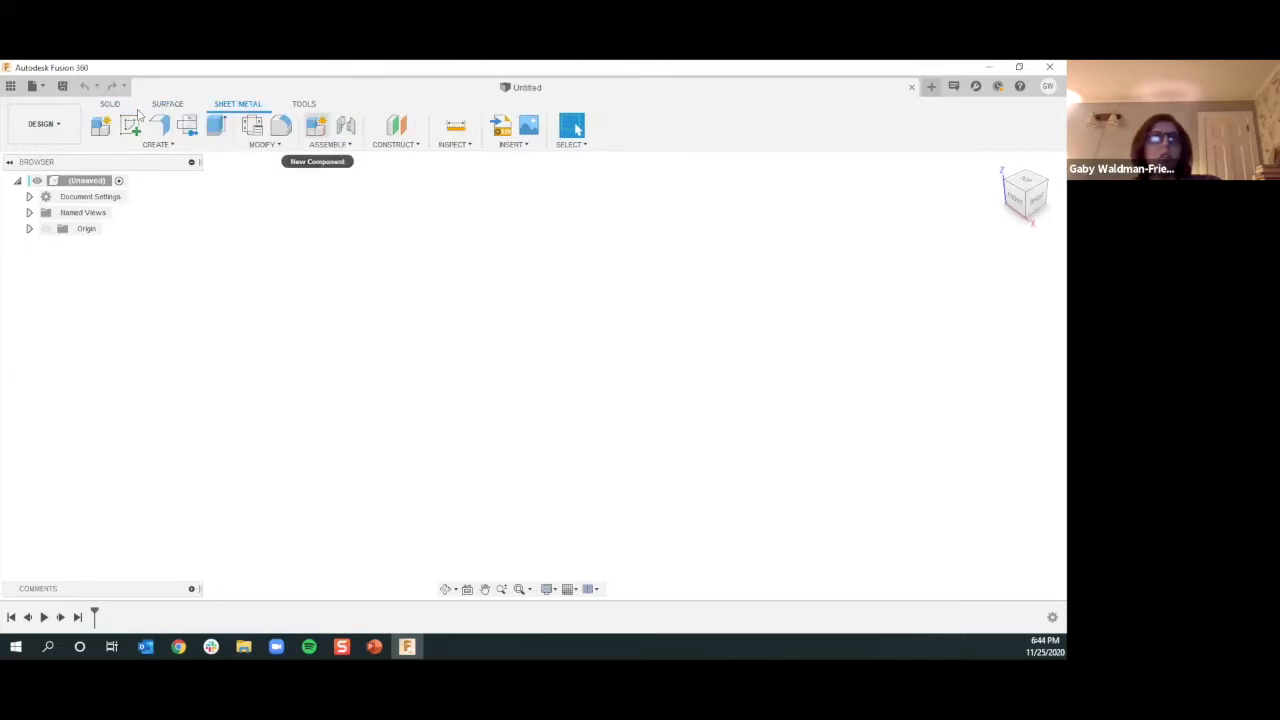
click(306, 106)
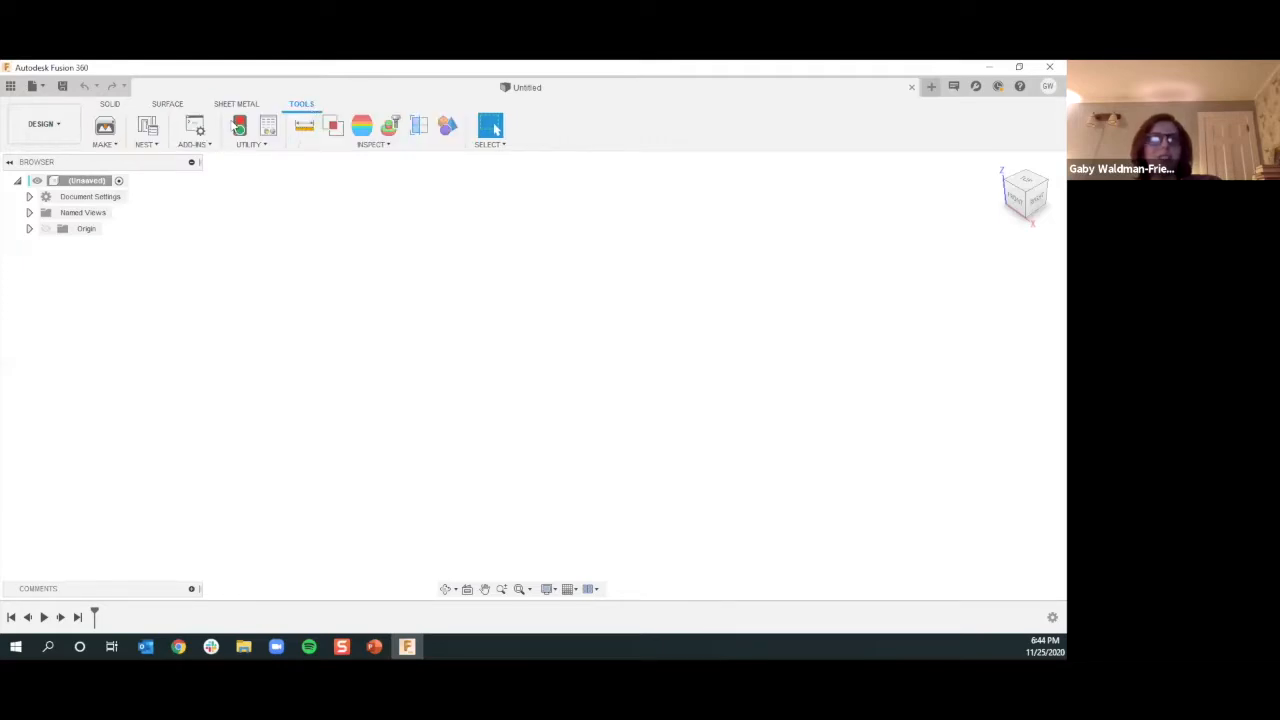
Examine the Make, Nest, Utility, Inspect and Add-Ins commands offered in the Tools toolset
click(97, 146)
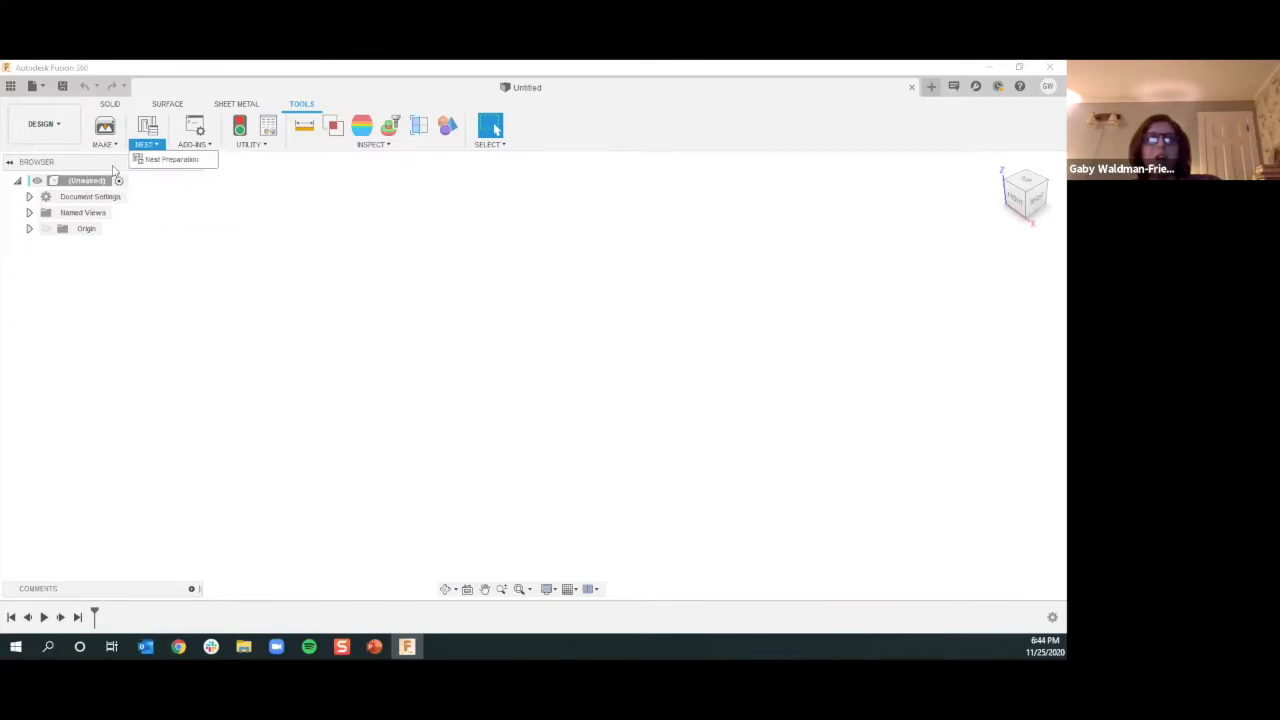
mouse_move(198, 146)
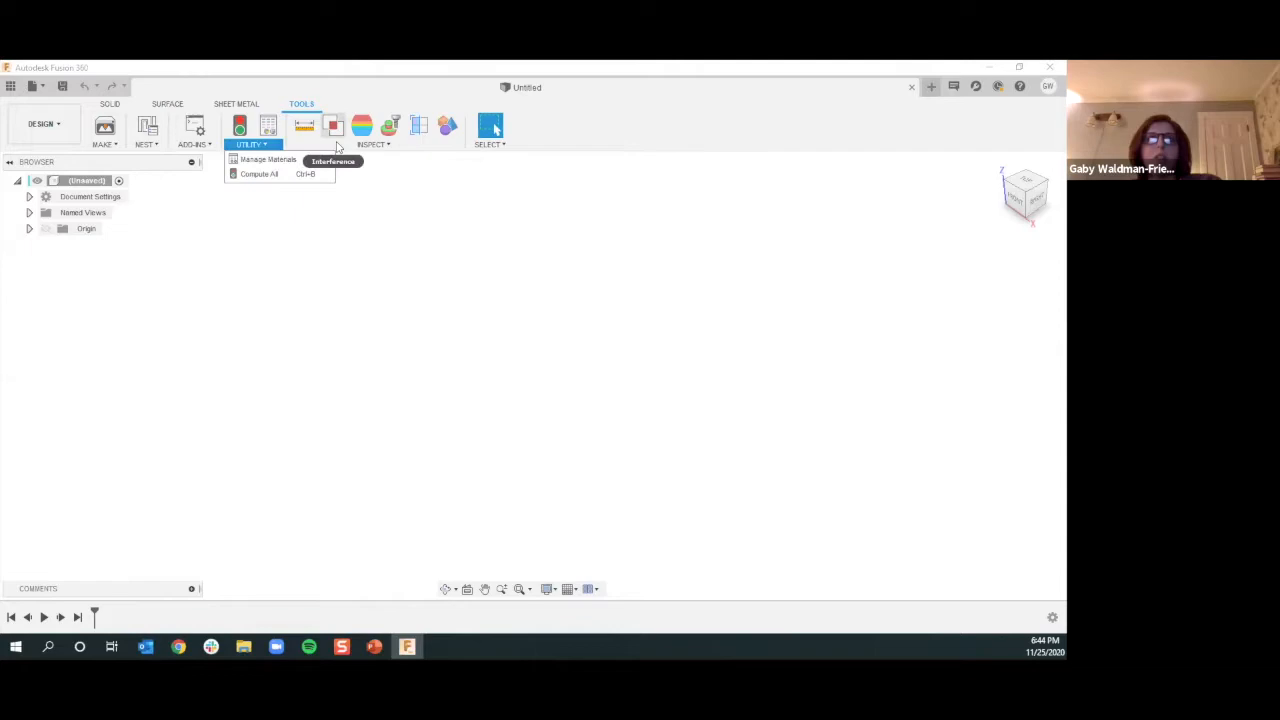
click(392, 146)
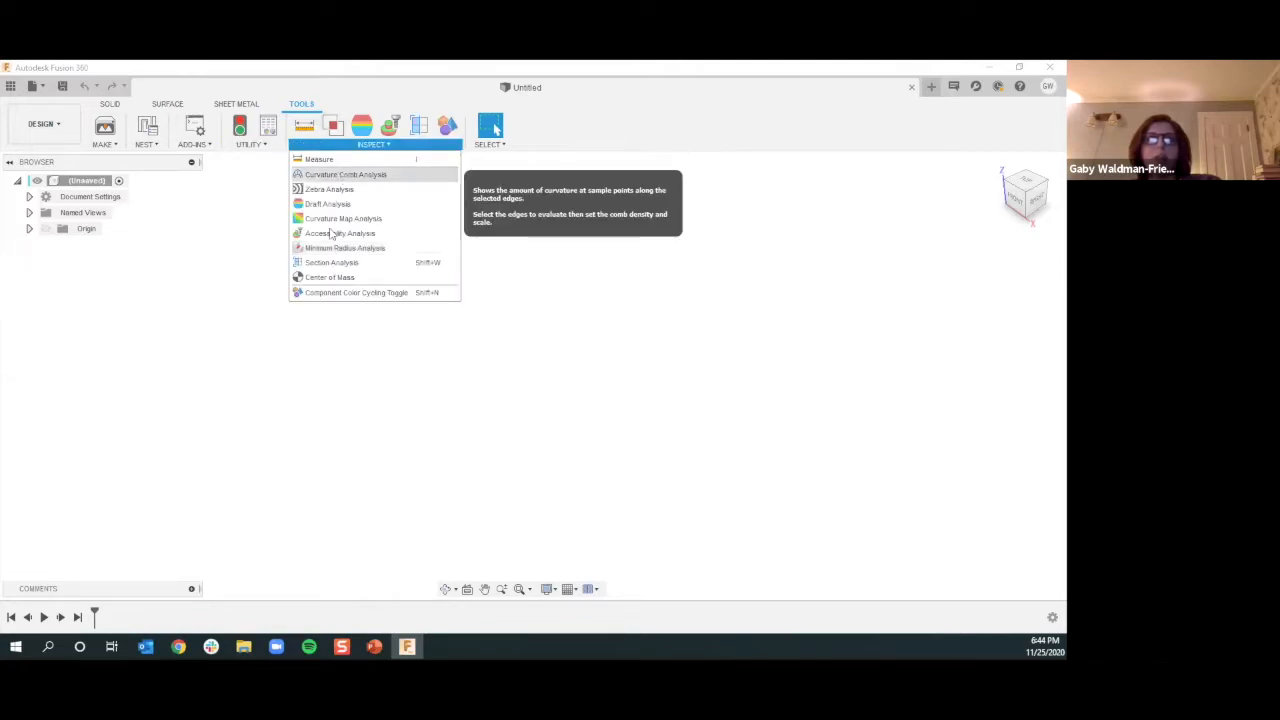
click(196, 144)
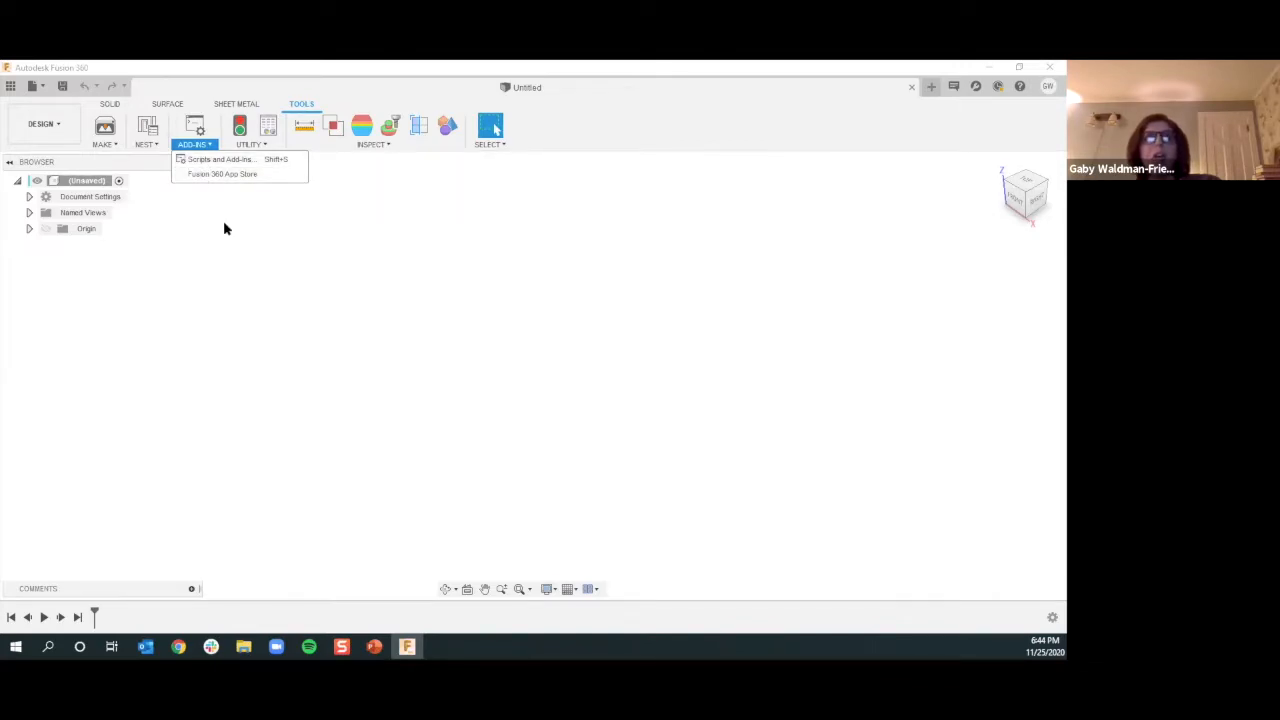
Look through the Render and Manufacture workspaces and return to the Design workspace
click(345, 390)
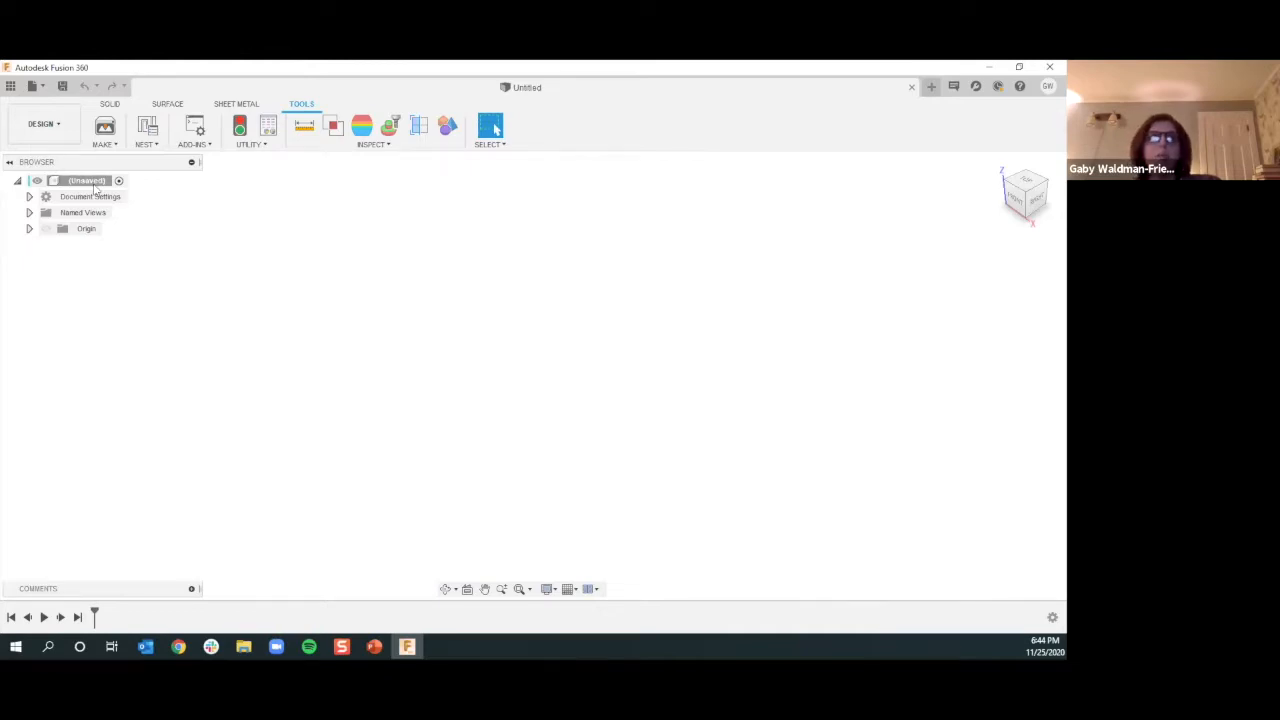
click(42, 124)
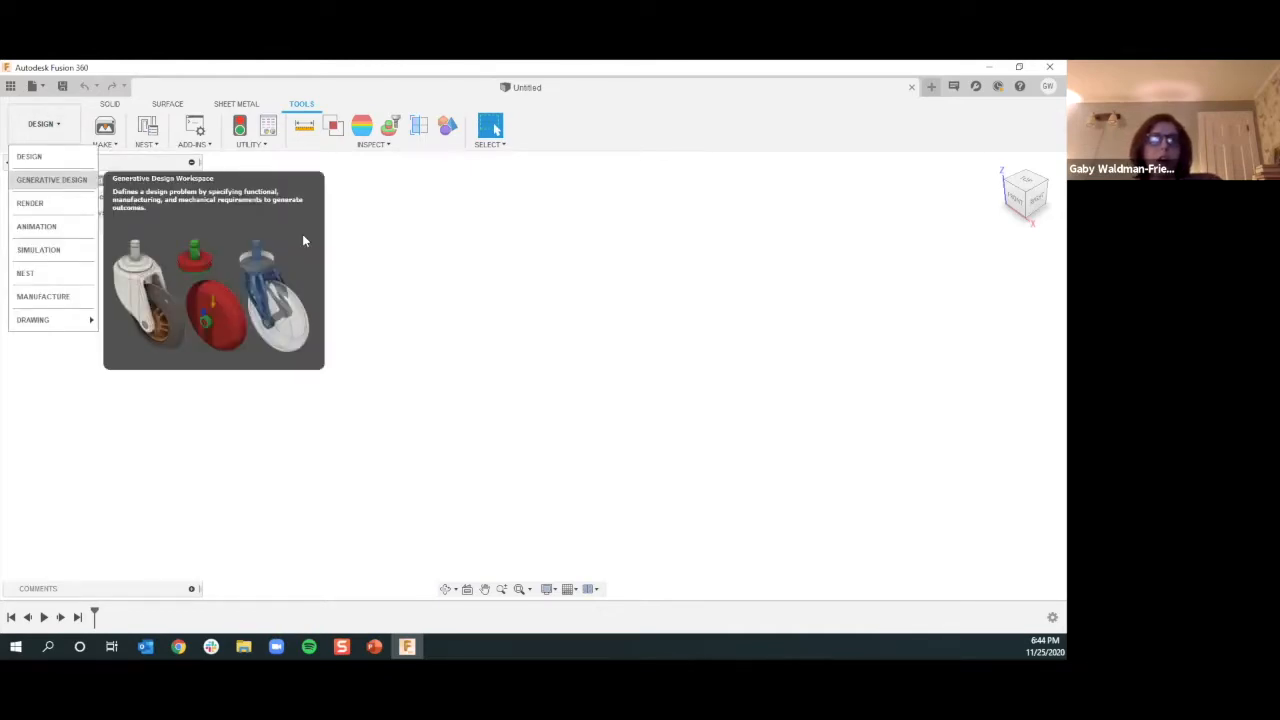
click(63, 207)
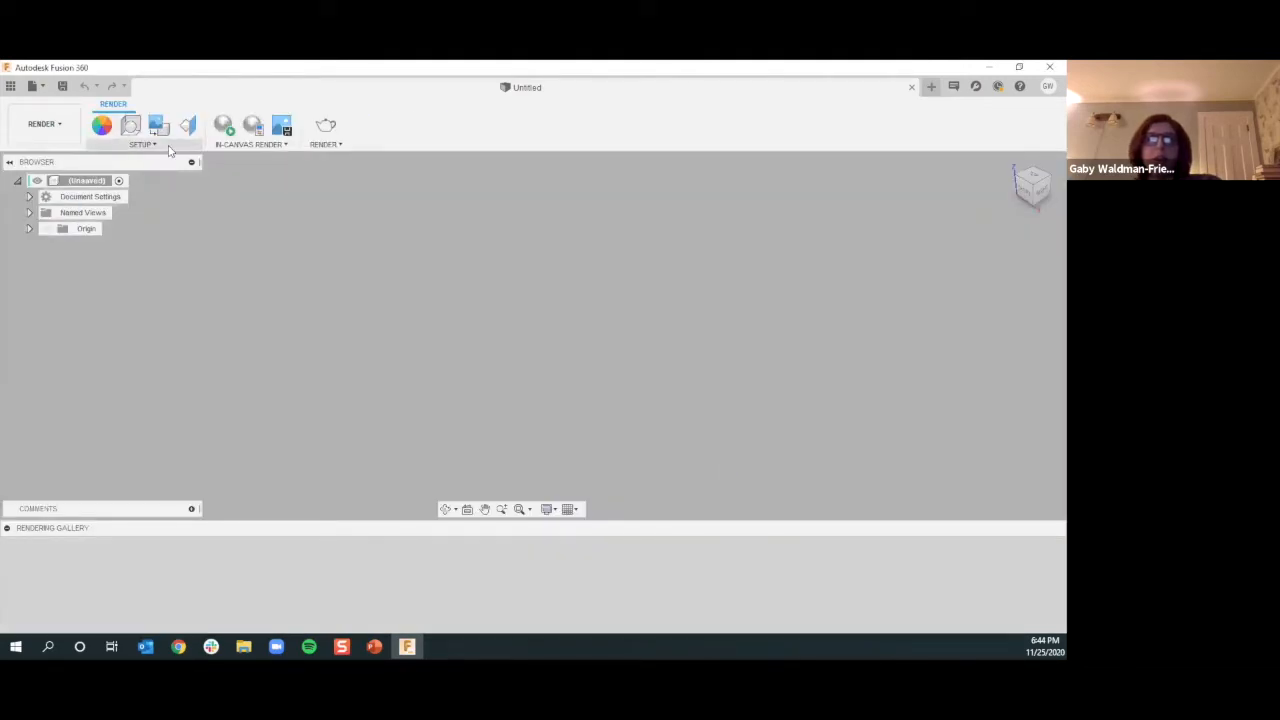
click(44, 123)
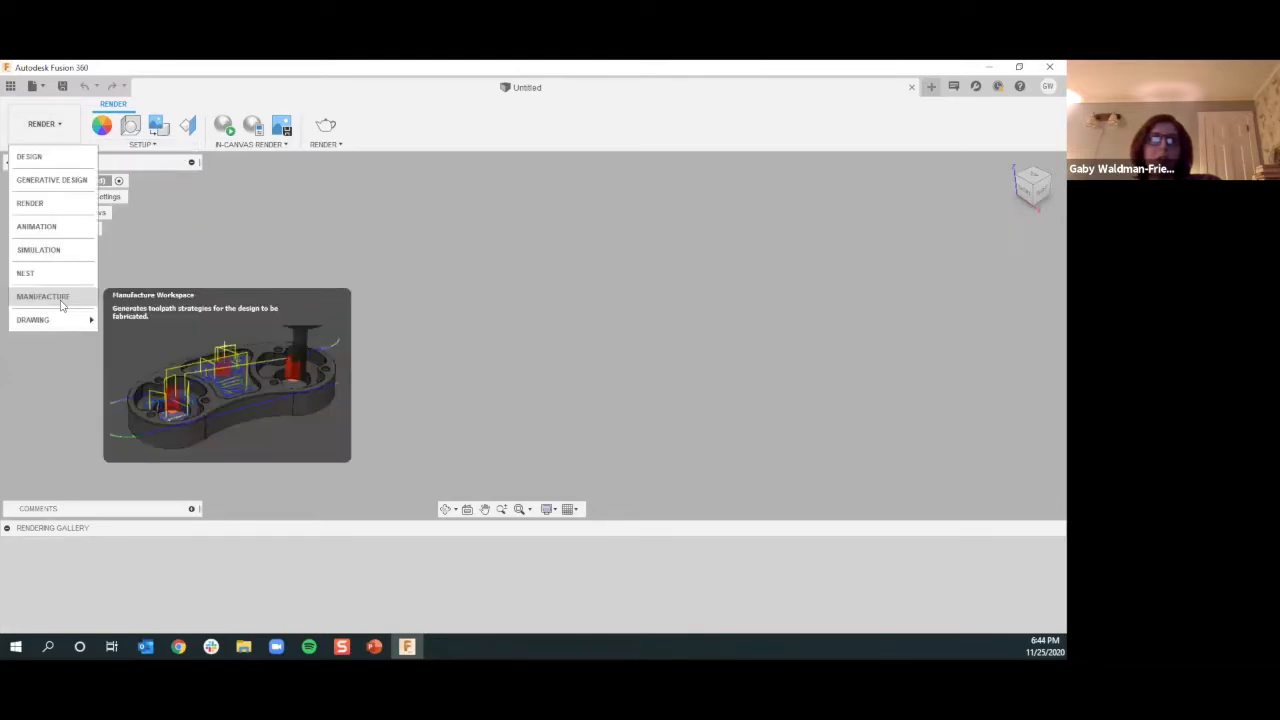
click(61, 299)
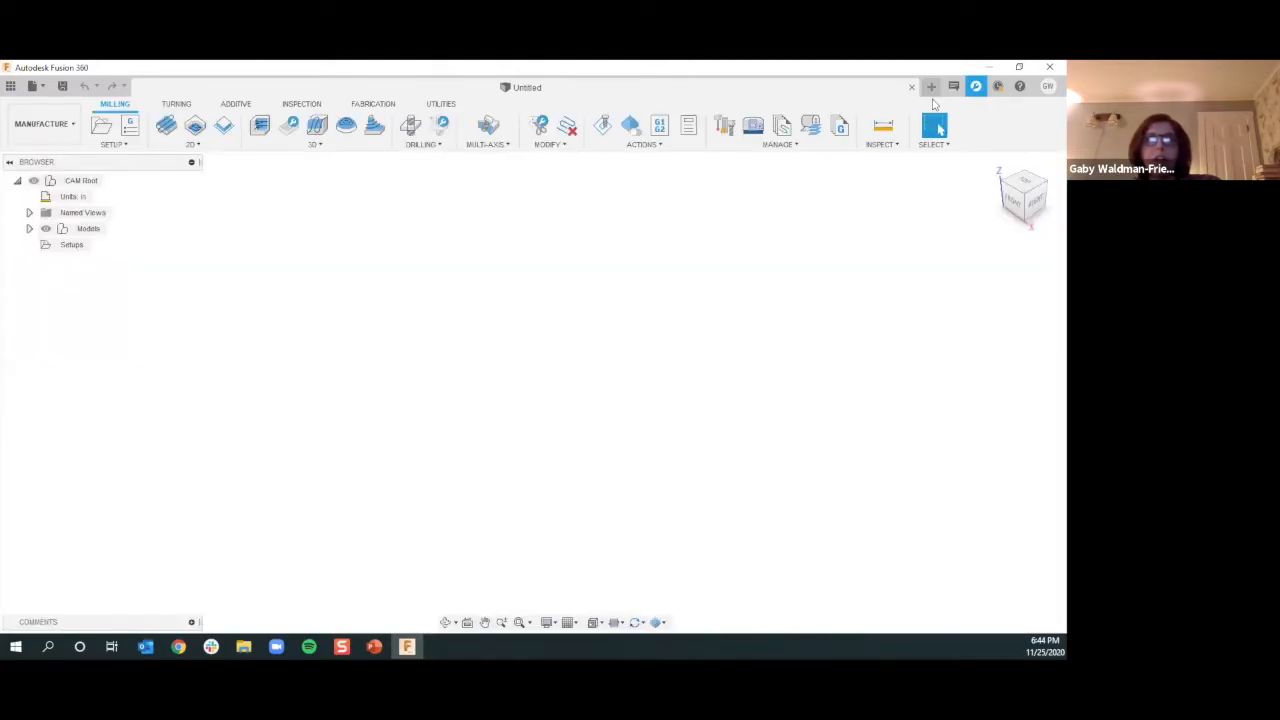
click(38, 139)
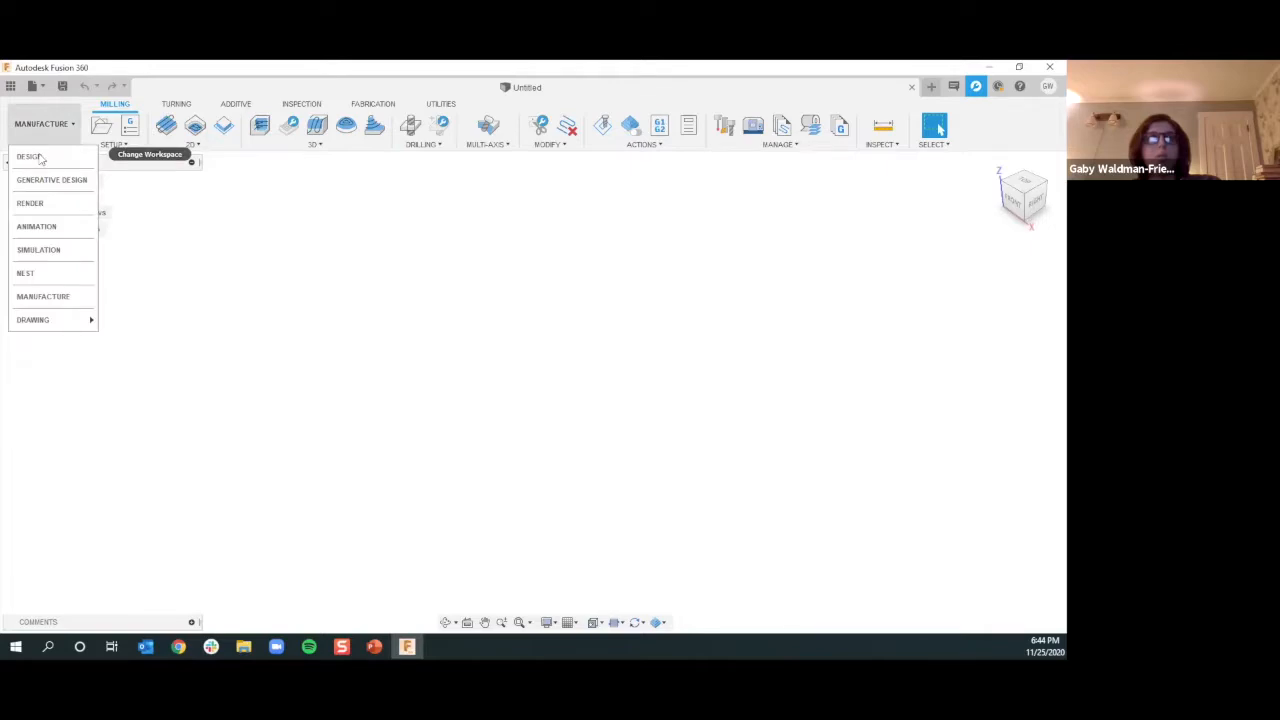
click(39, 162)
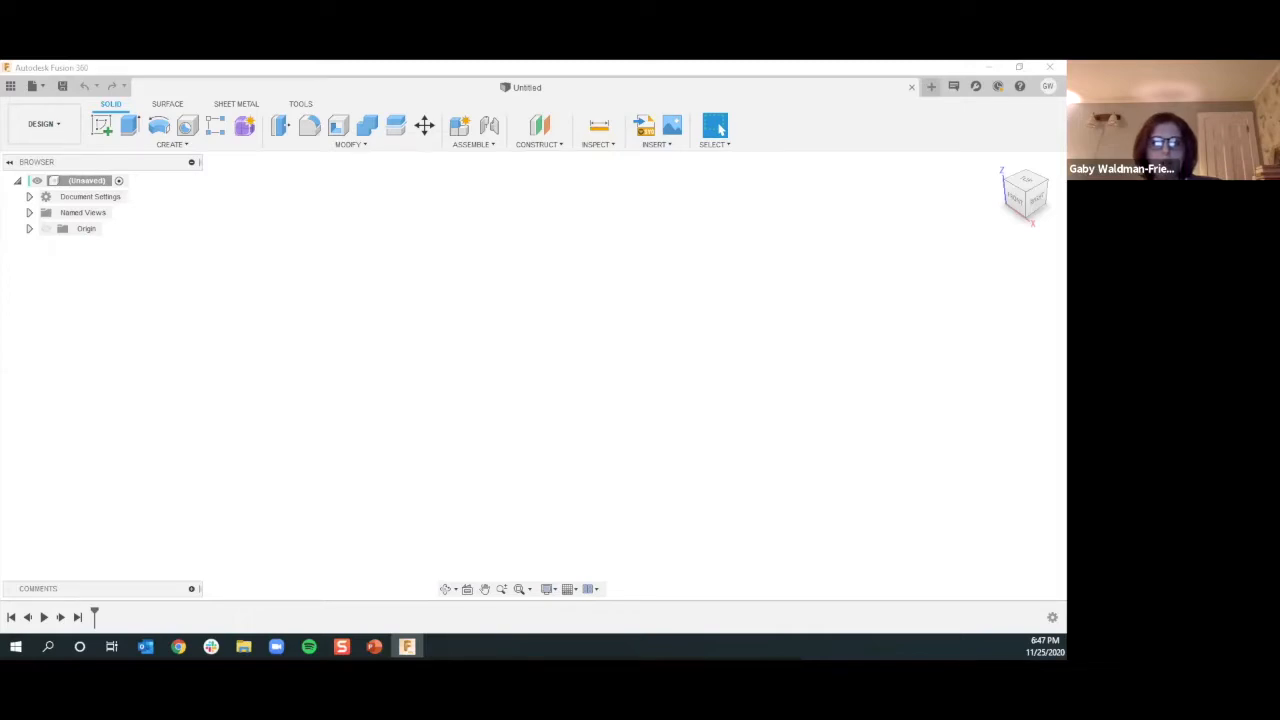
key(super+d)
key(super+d)
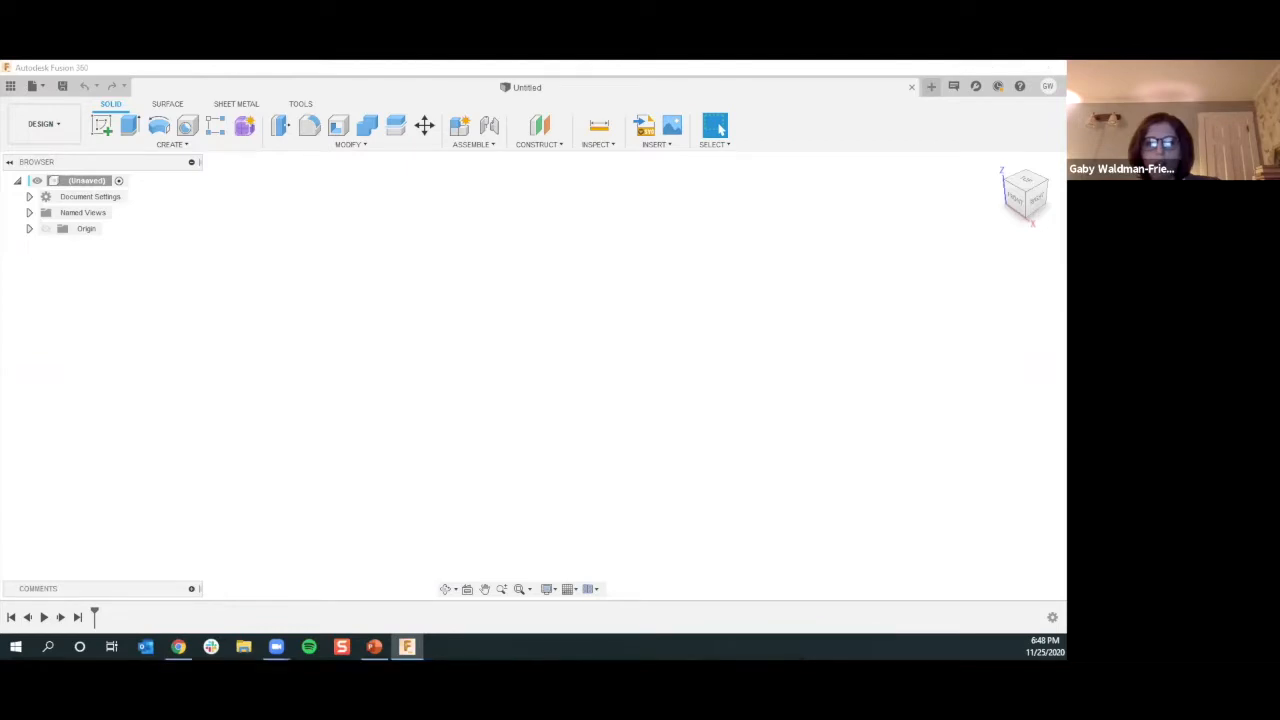
key(super+d)
key(super+d)
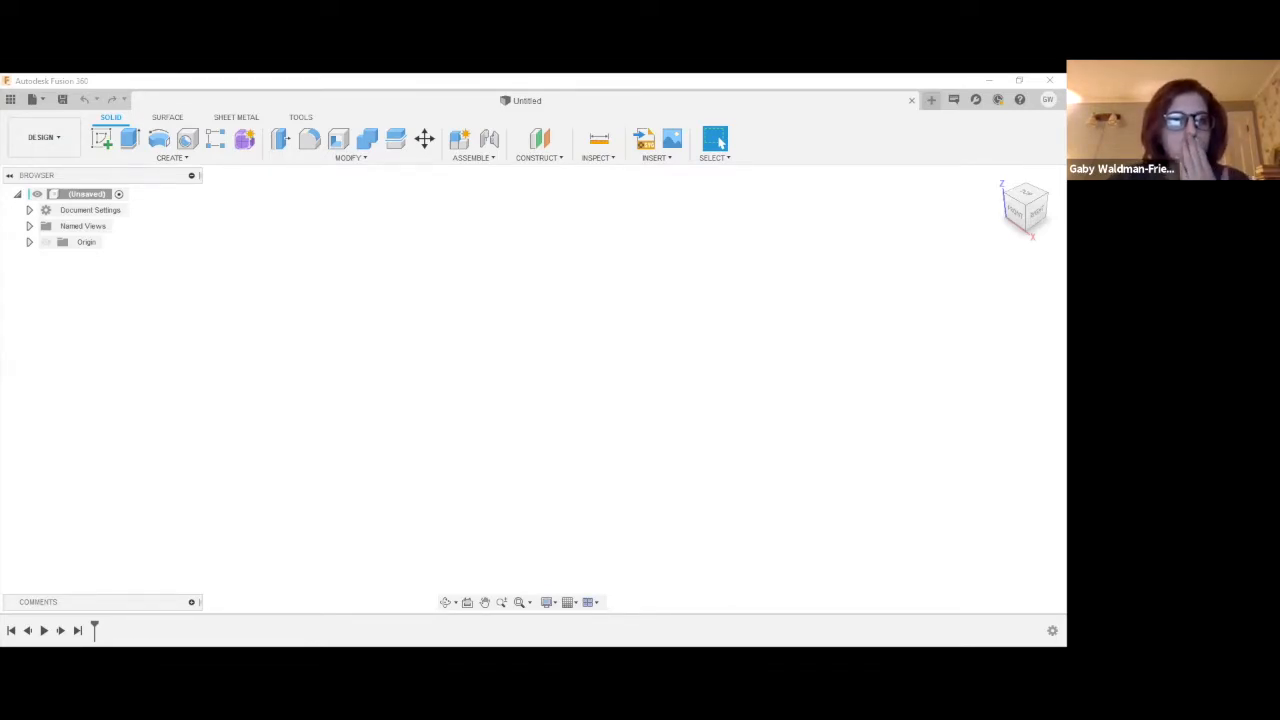
Review the document's active unit types, previewing Millimeter and going back to Inch, and cancel the unit change
click(29, 210)
mouse_move(106, 230)
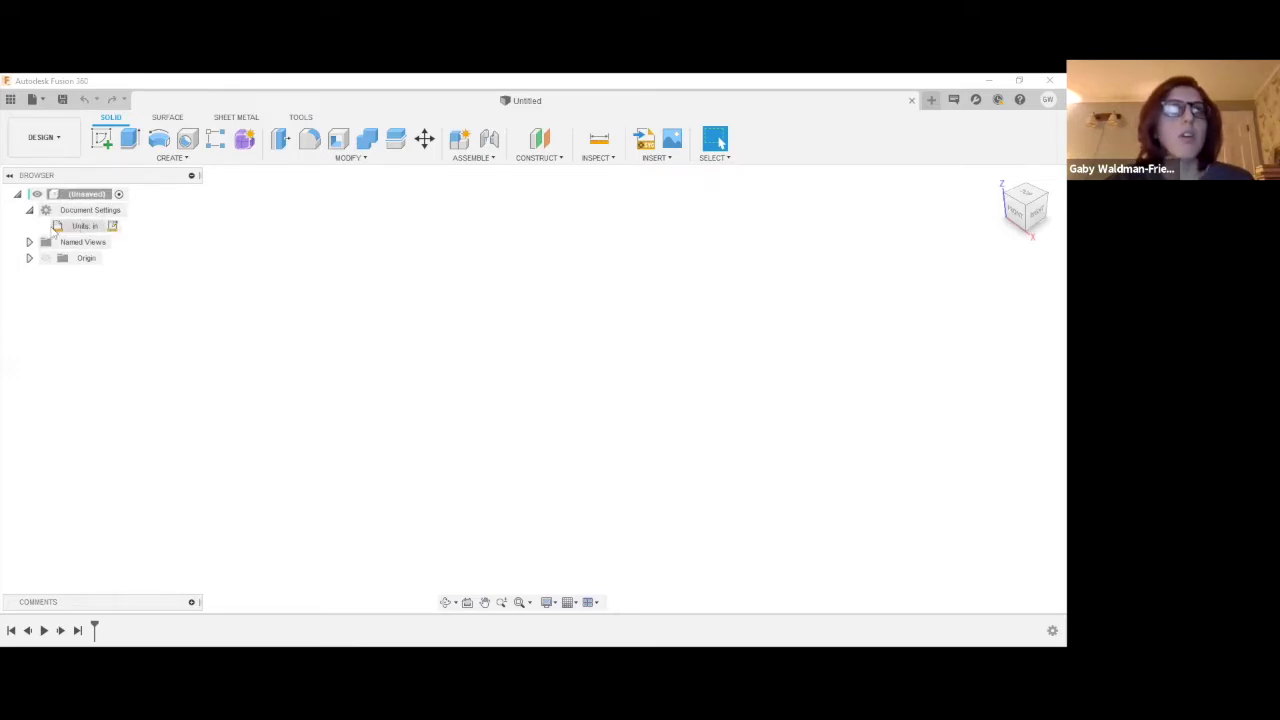
click(114, 227)
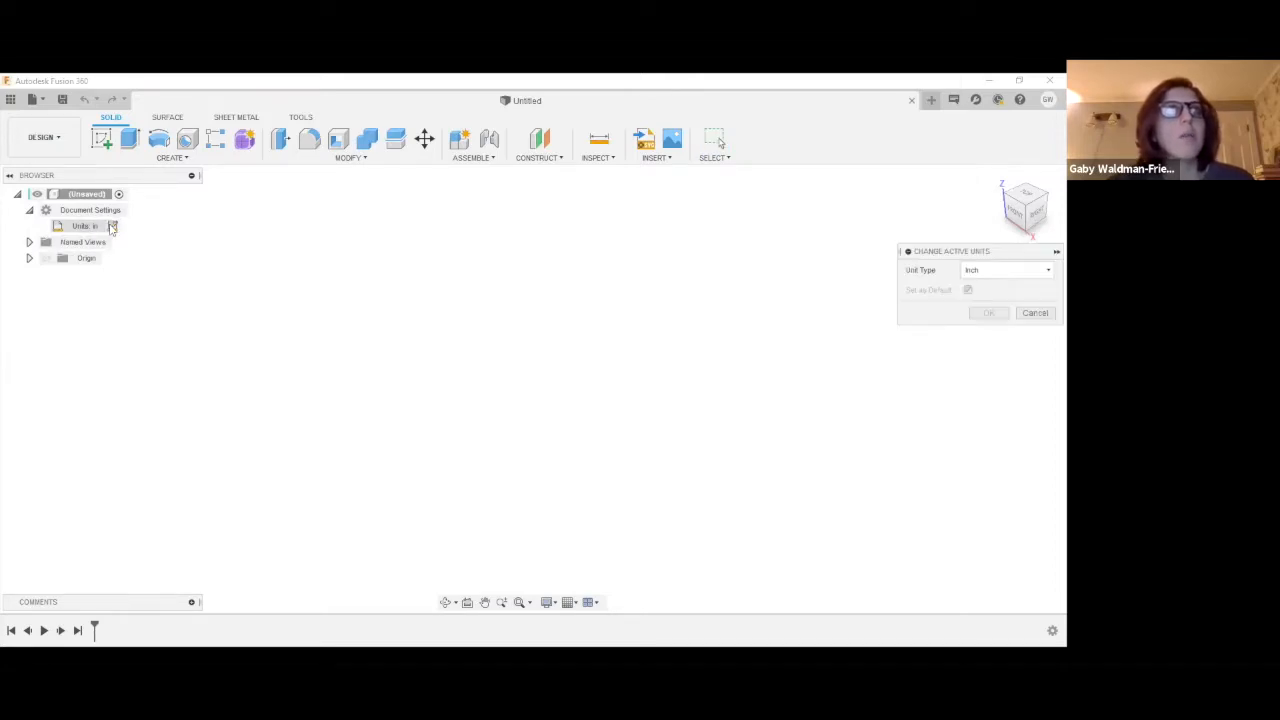
click(990, 279)
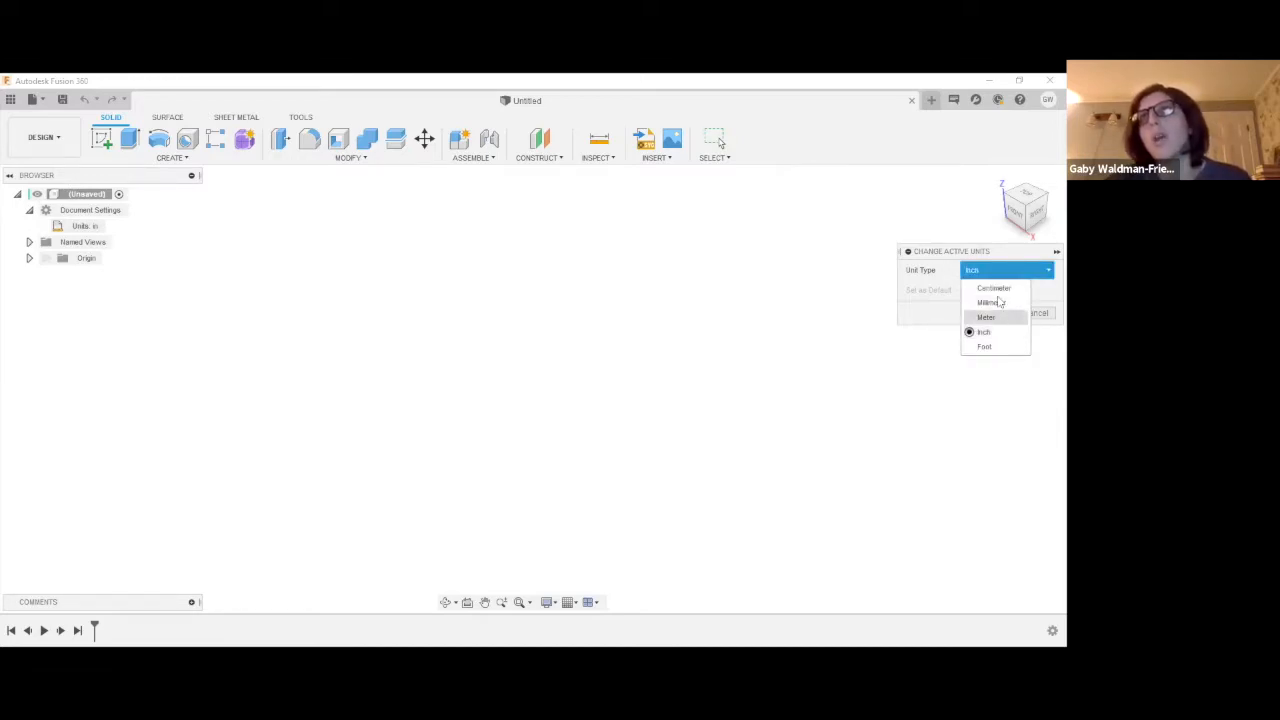
click(965, 301)
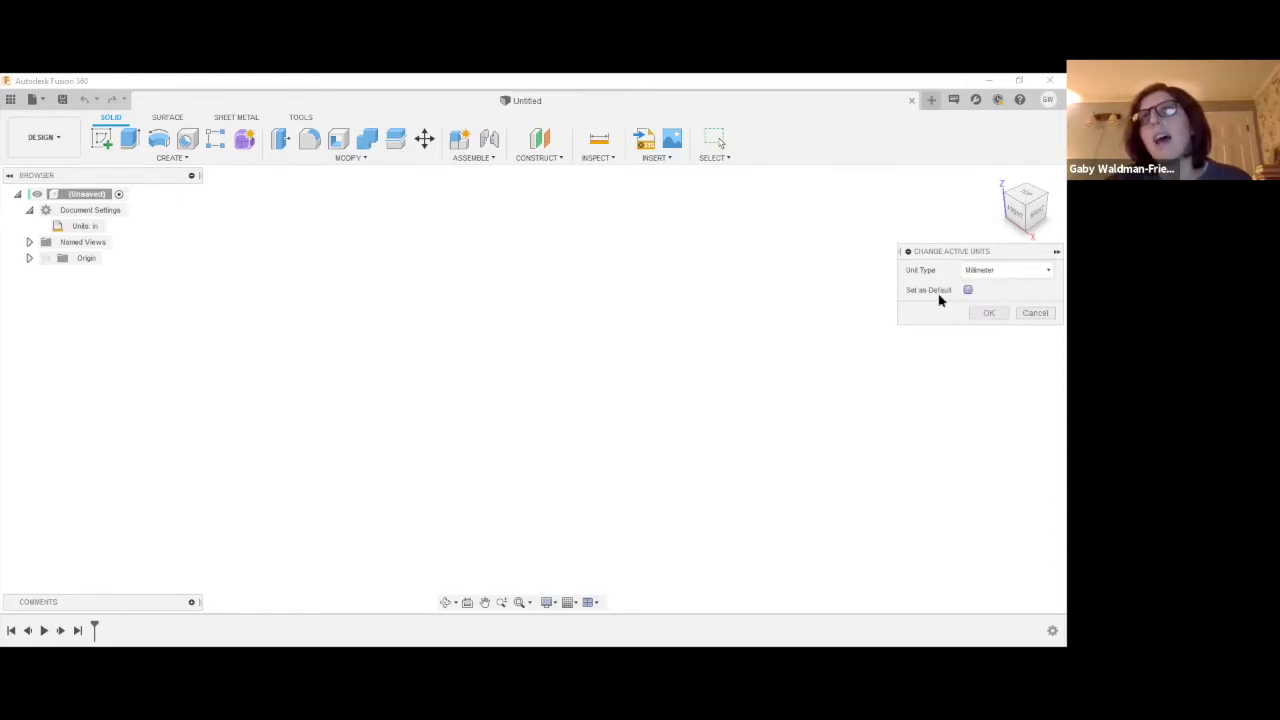
click(989, 270)
click(991, 328)
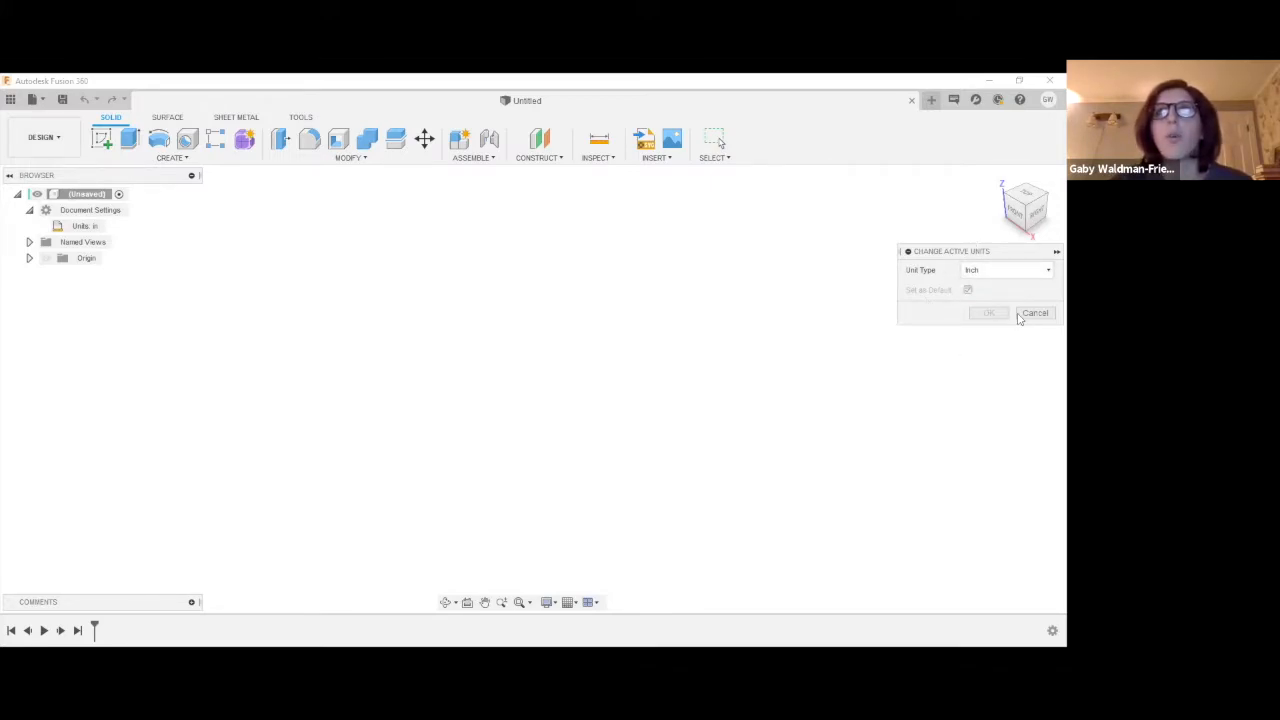
key(Escape)
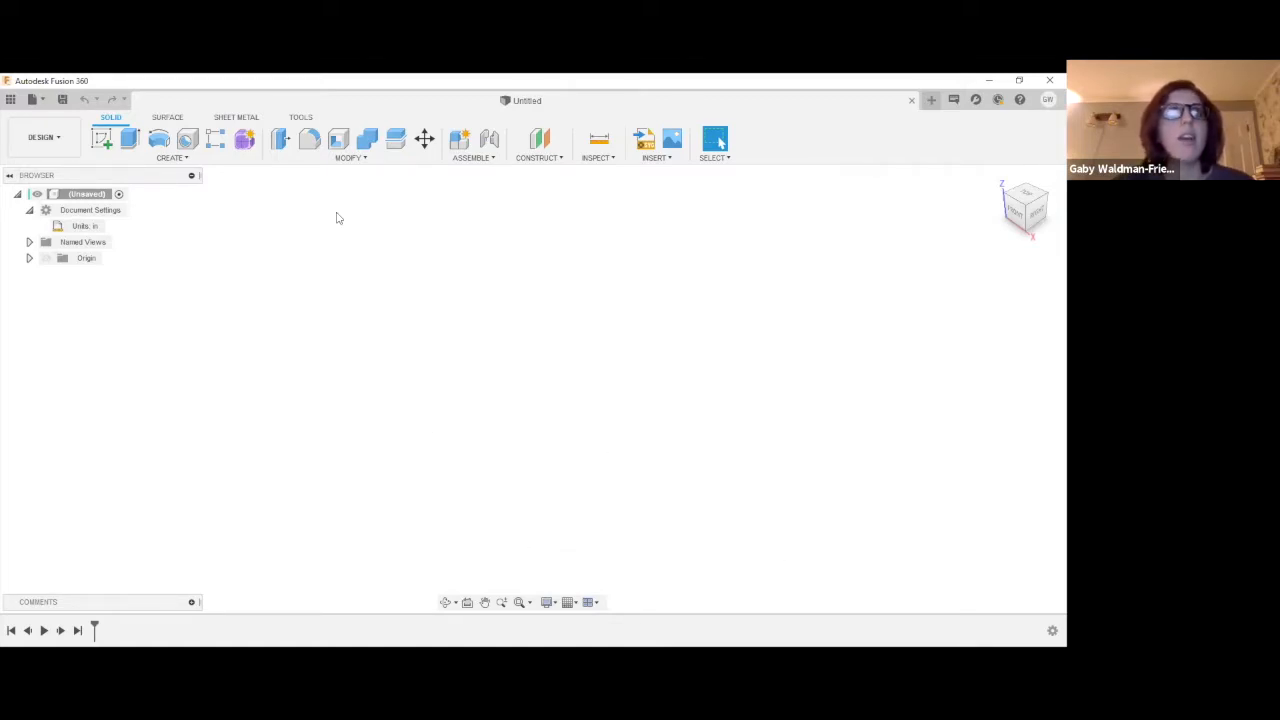
Start saving the untitled design and choose the Bracket folder inside the CAD folder of the Workshops project as its location
click(64, 100)
click(754, 258)
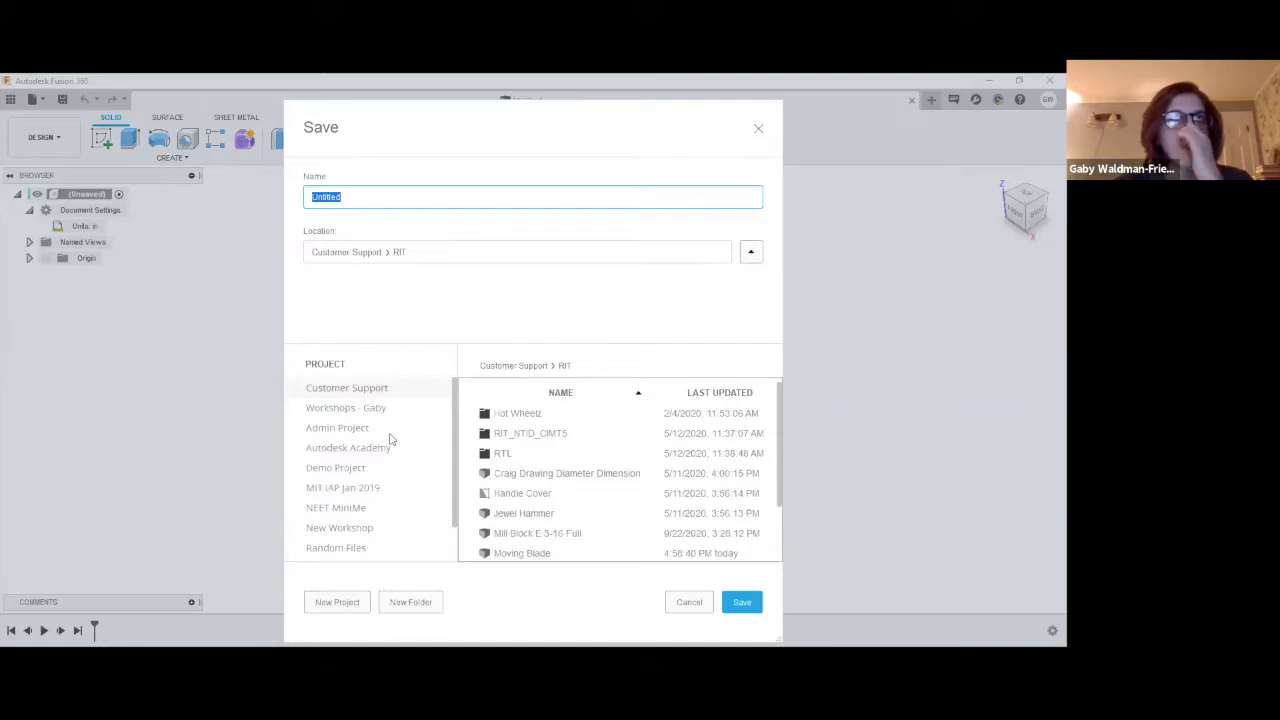
click(376, 414)
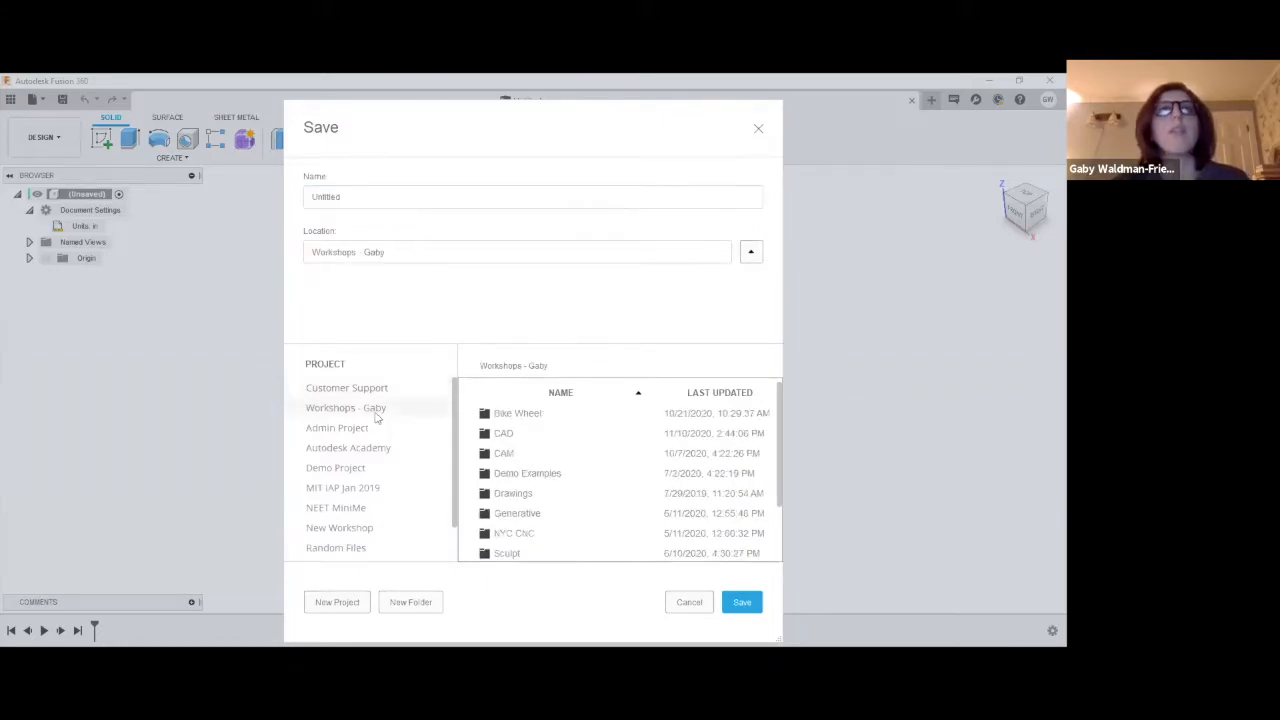
double_click(498, 436)
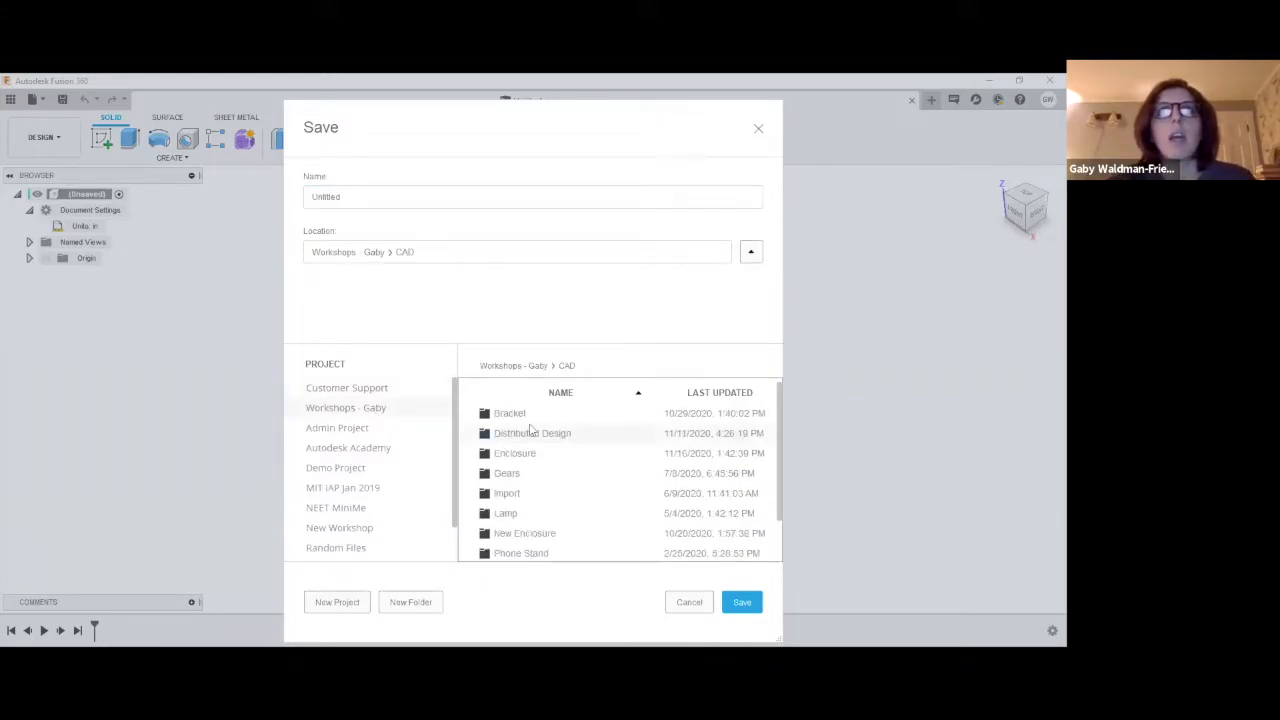
double_click(526, 413)
click(566, 367)
scroll(532, 542, down, 1)
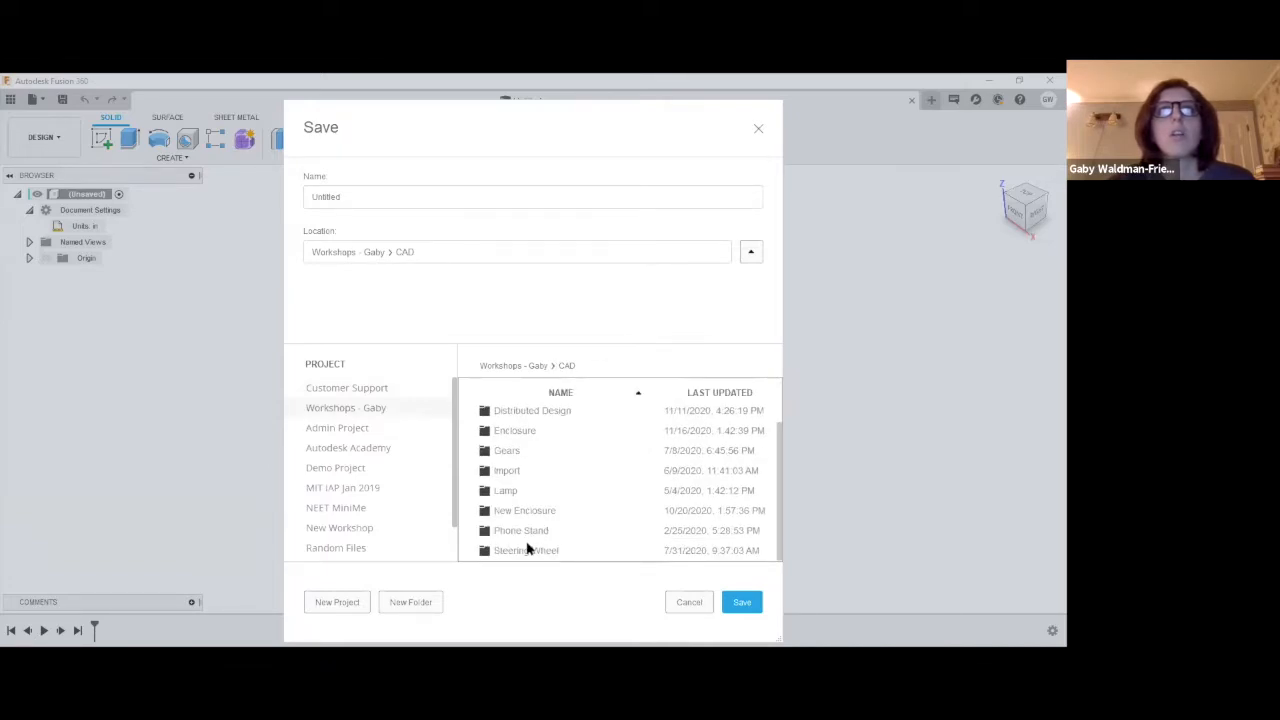
scroll(528, 548, up, 1)
double_click(525, 414)
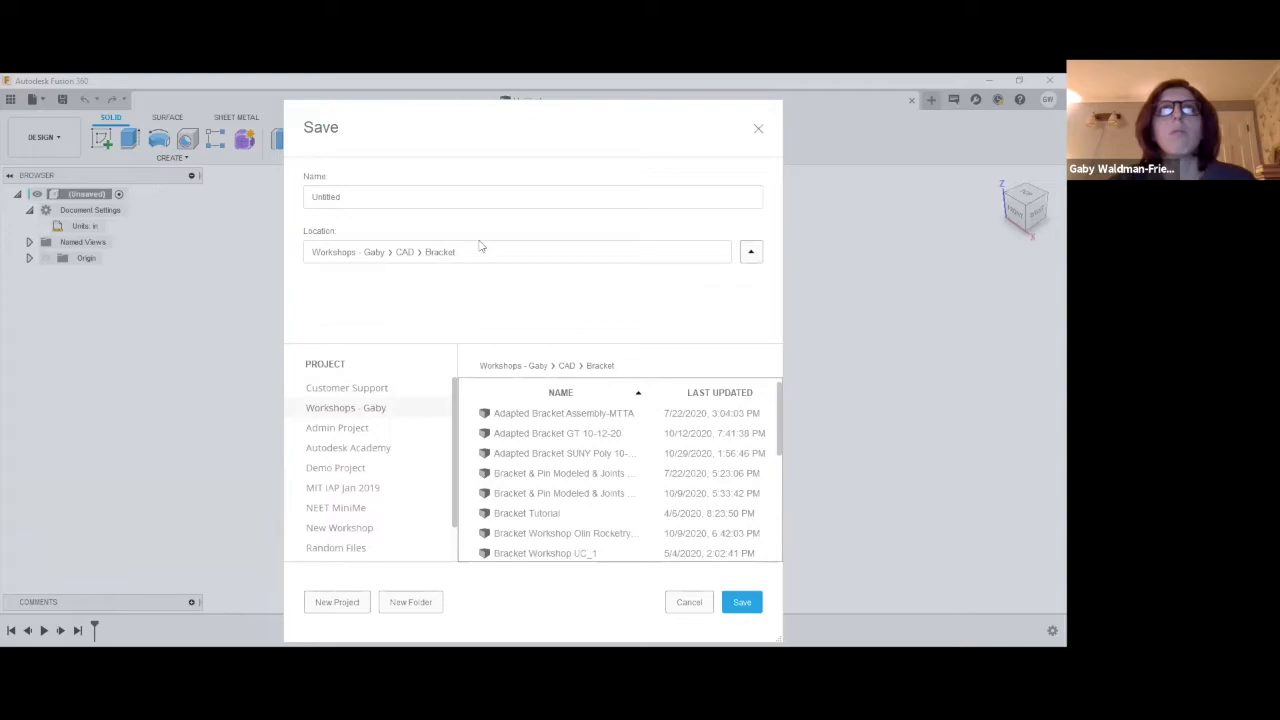
Name the design AdaptedBracket-UTDL-11-25-20 and save it
drag(340, 196, 312, 195)
key(BackSpace)
text(AdaptedBracket-UT-DL-)
text(1125-)
key(BackSpace)
key(BackSpace)
key(BackSpace)
text(25-20)
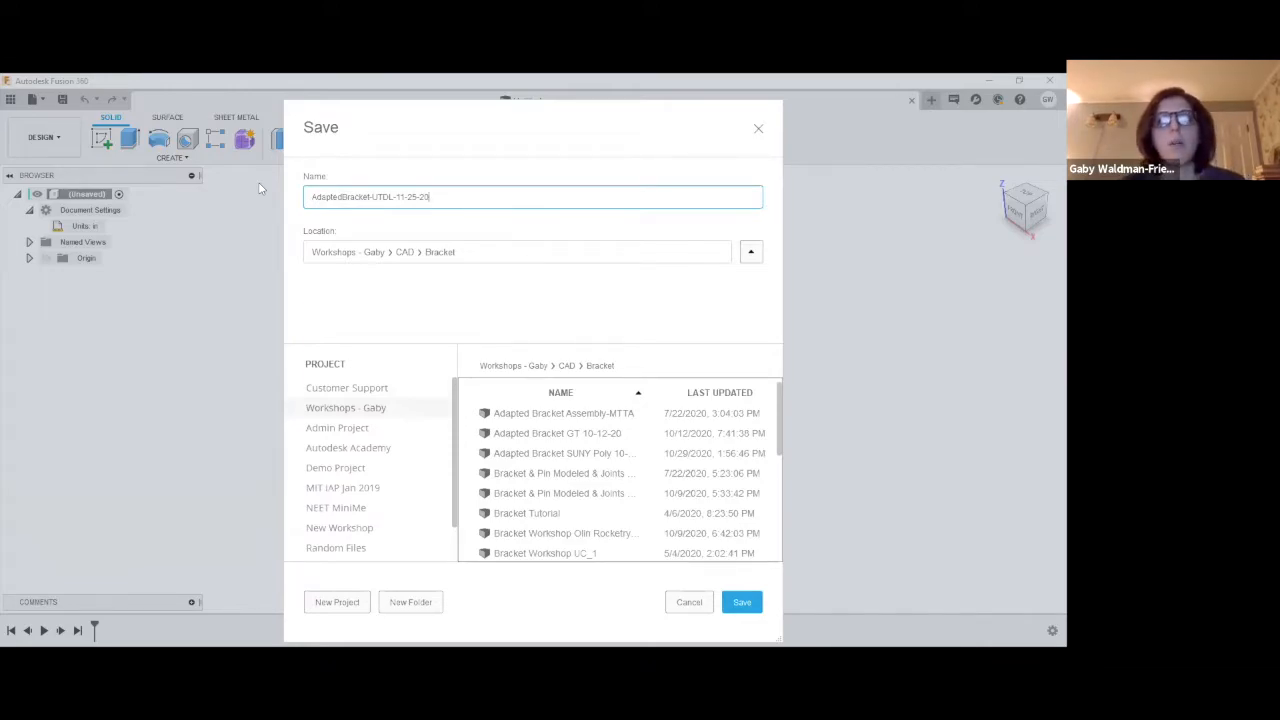
key(Return)
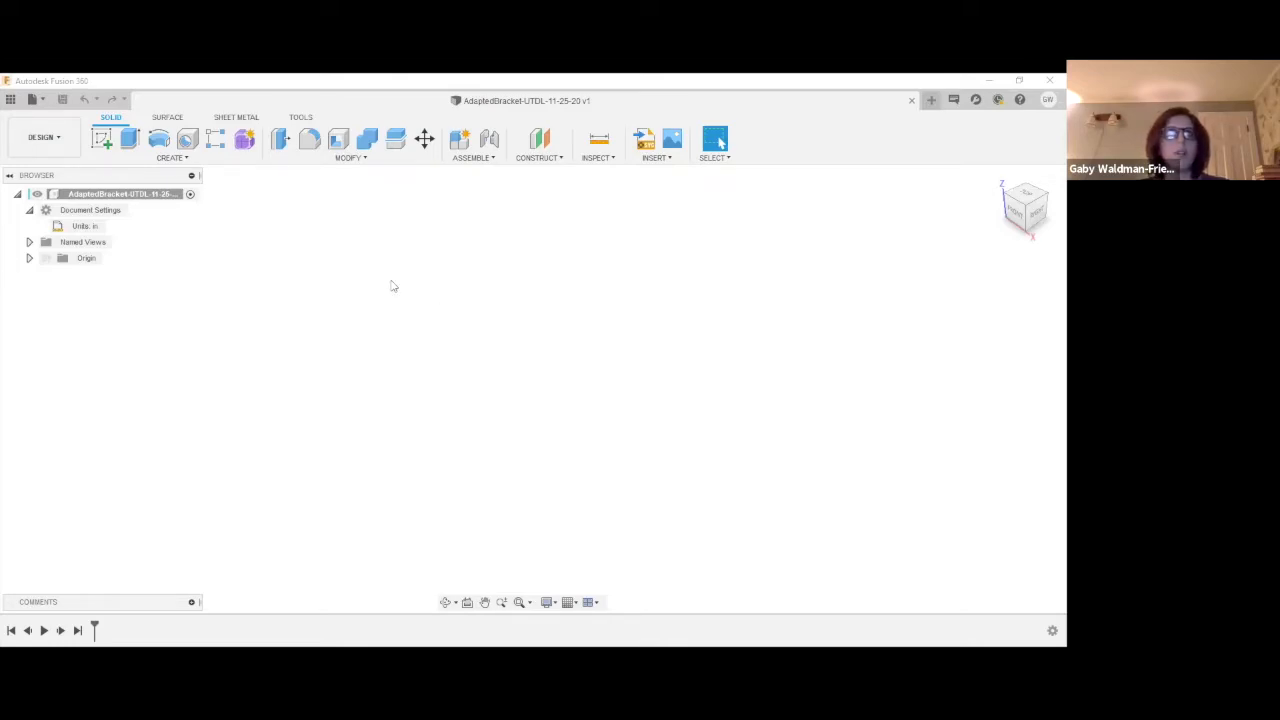
Create an activated internal component of the Standard type named Bracket under the top-level design
click(308, 390)
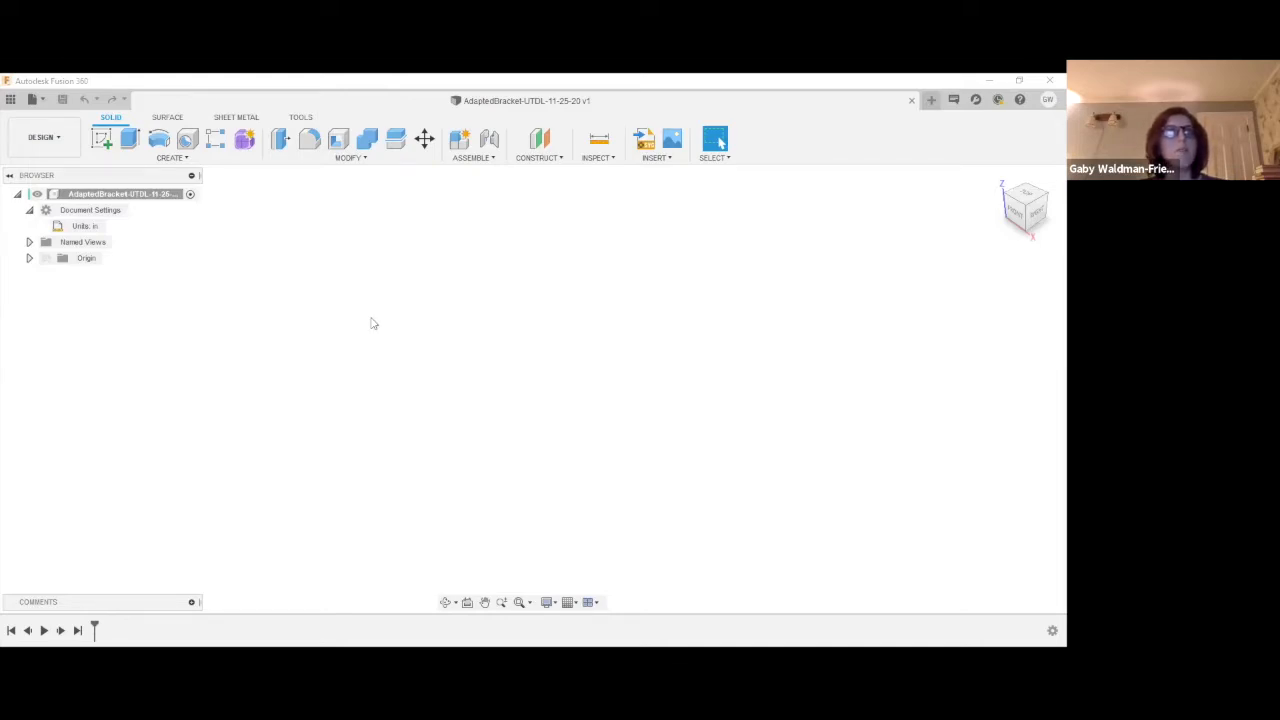
click(170, 158)
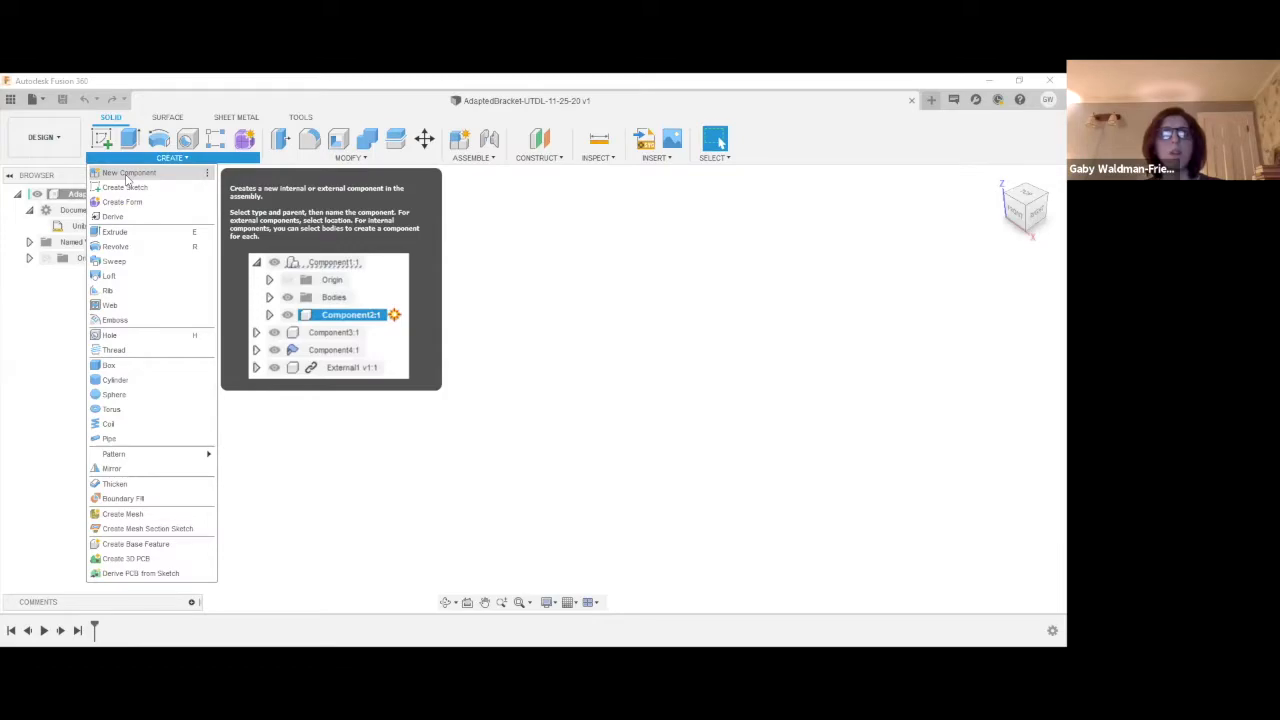
click(128, 174)
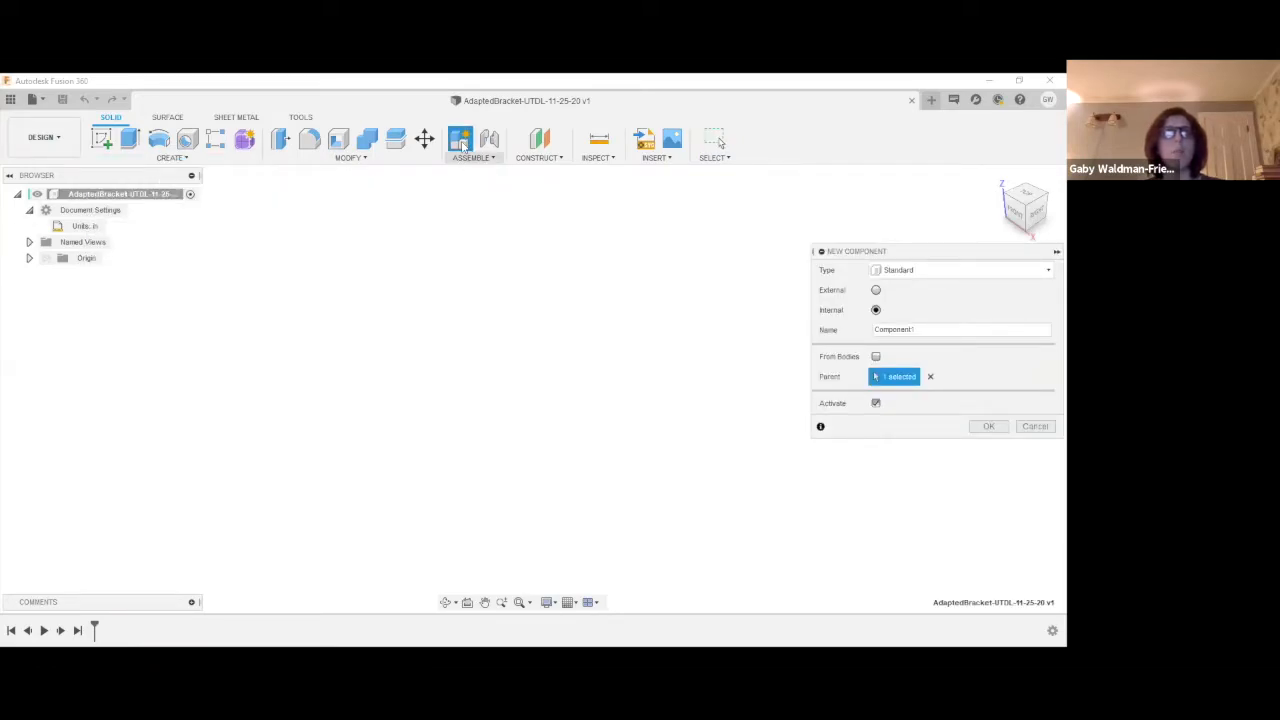
click(160, 158)
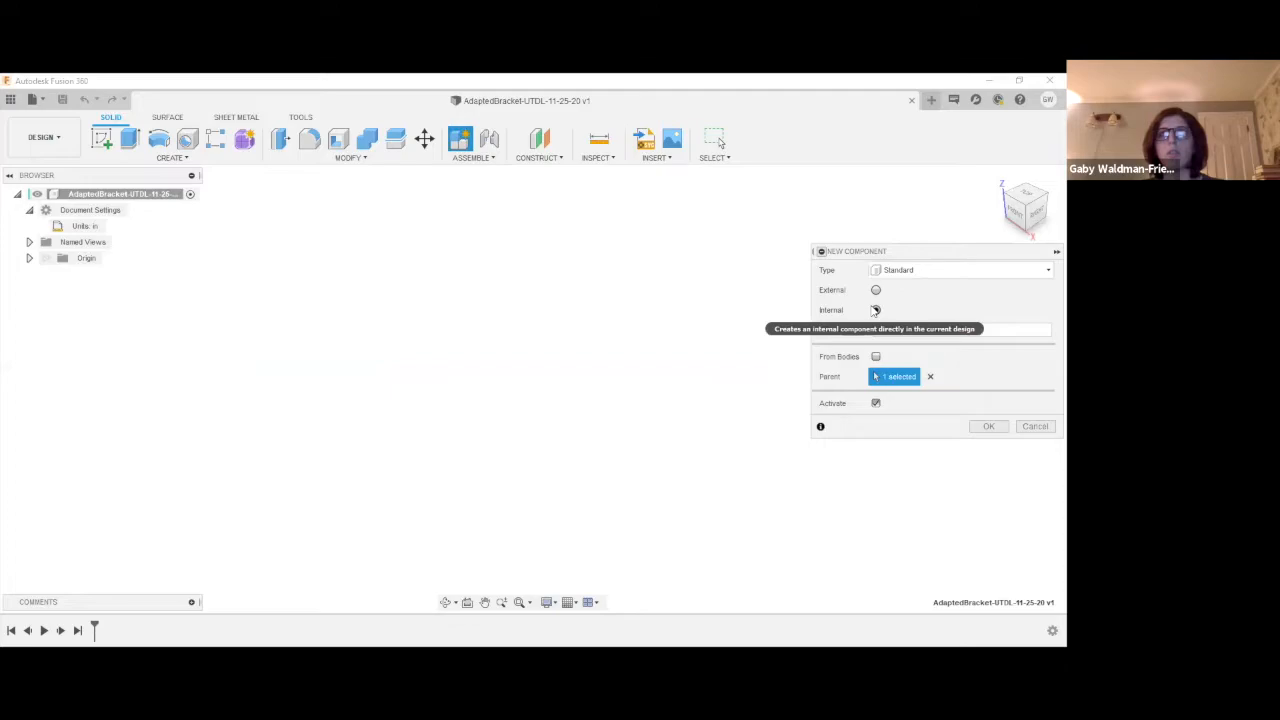
click(876, 310)
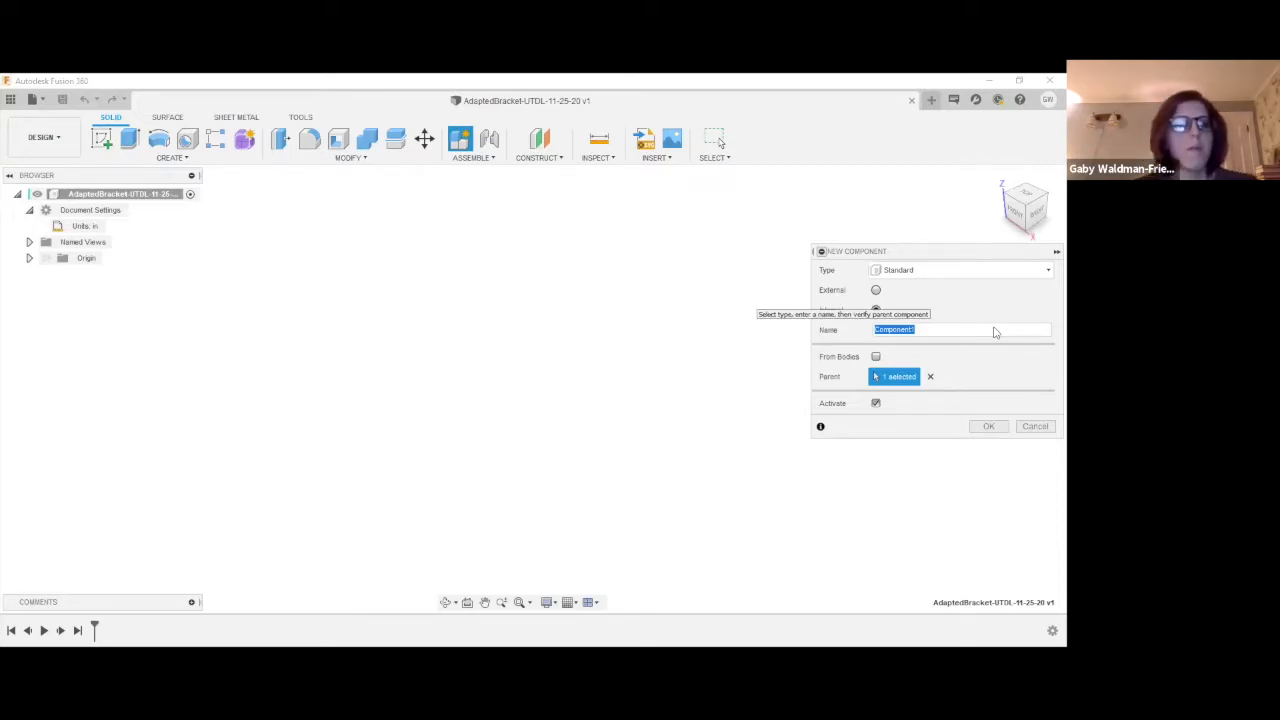
text(Bracket)
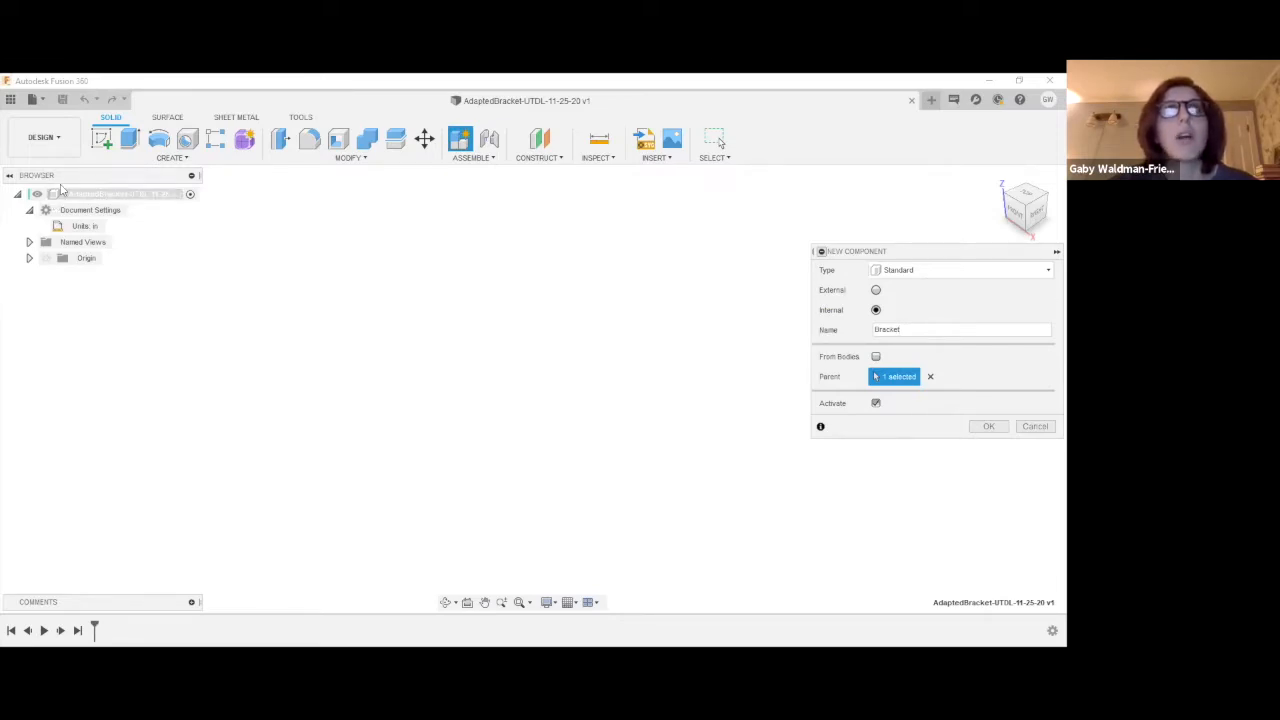
click(988, 427)
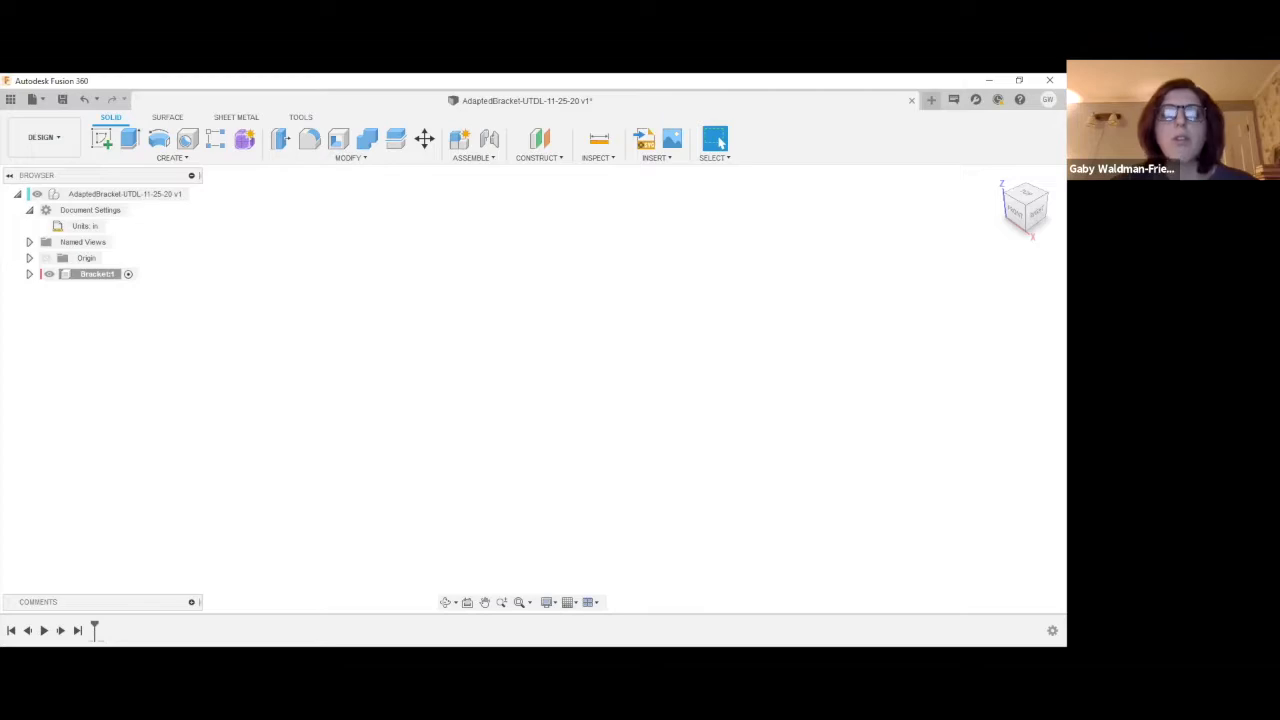
Start a sketch on the horizontal XY plane in the Bracket component
click(103, 141)
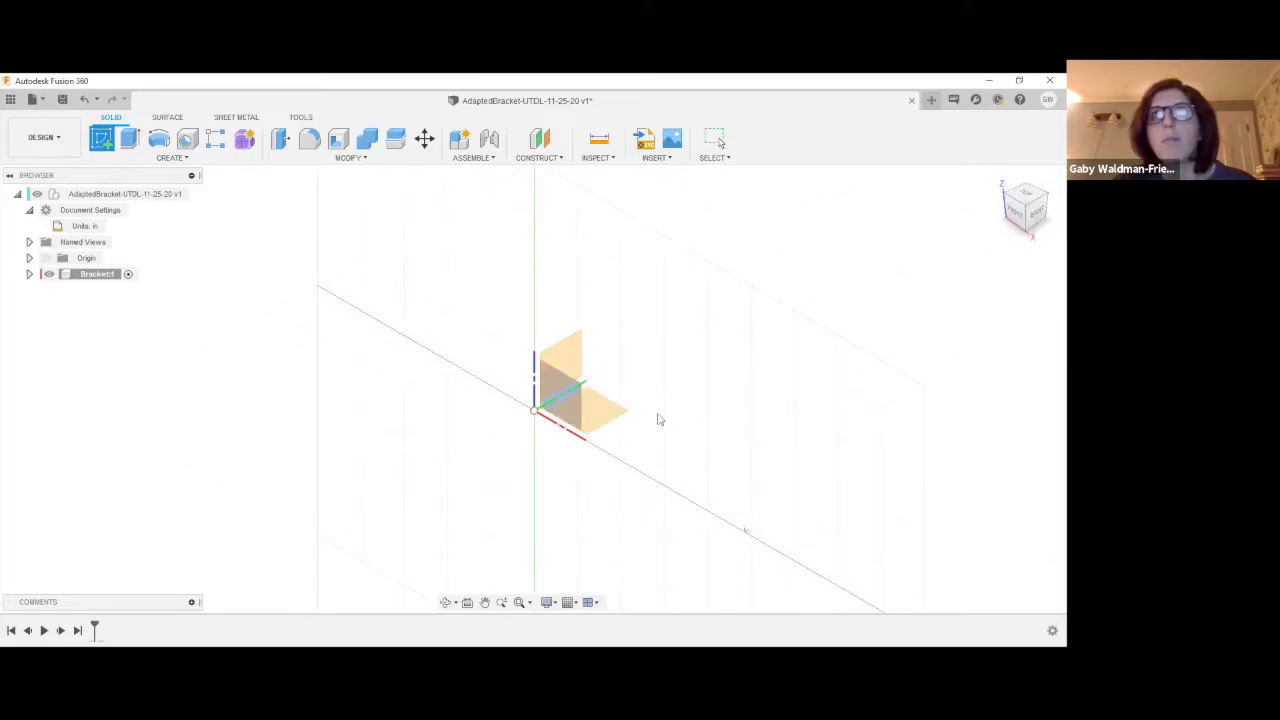
click(609, 418)
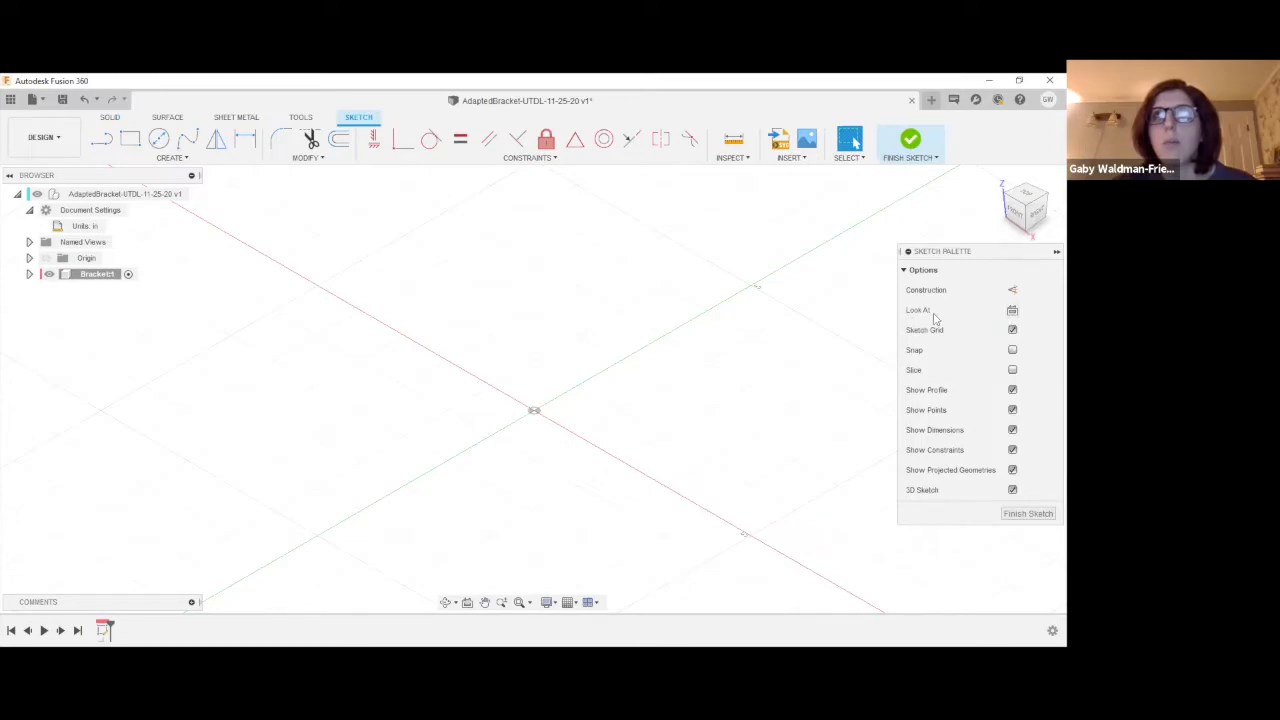
click(1012, 312)
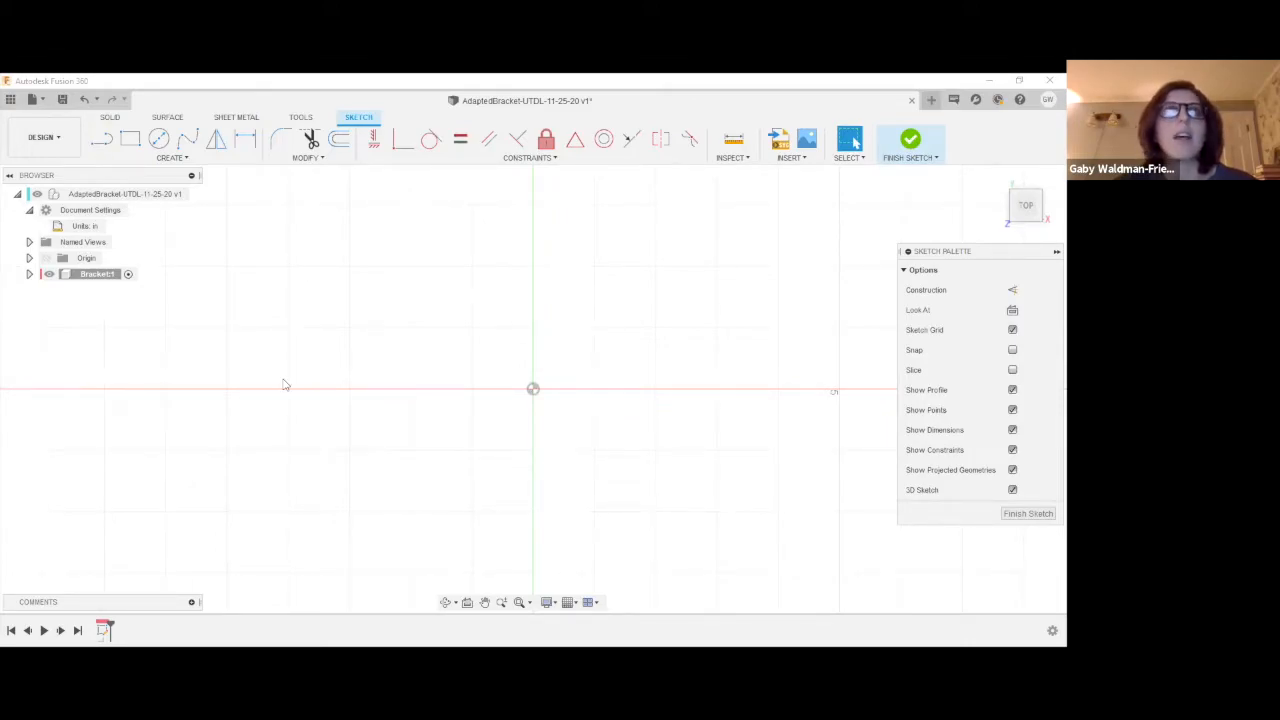
Draw a center rectangle centred on the origin point
click(182, 160)
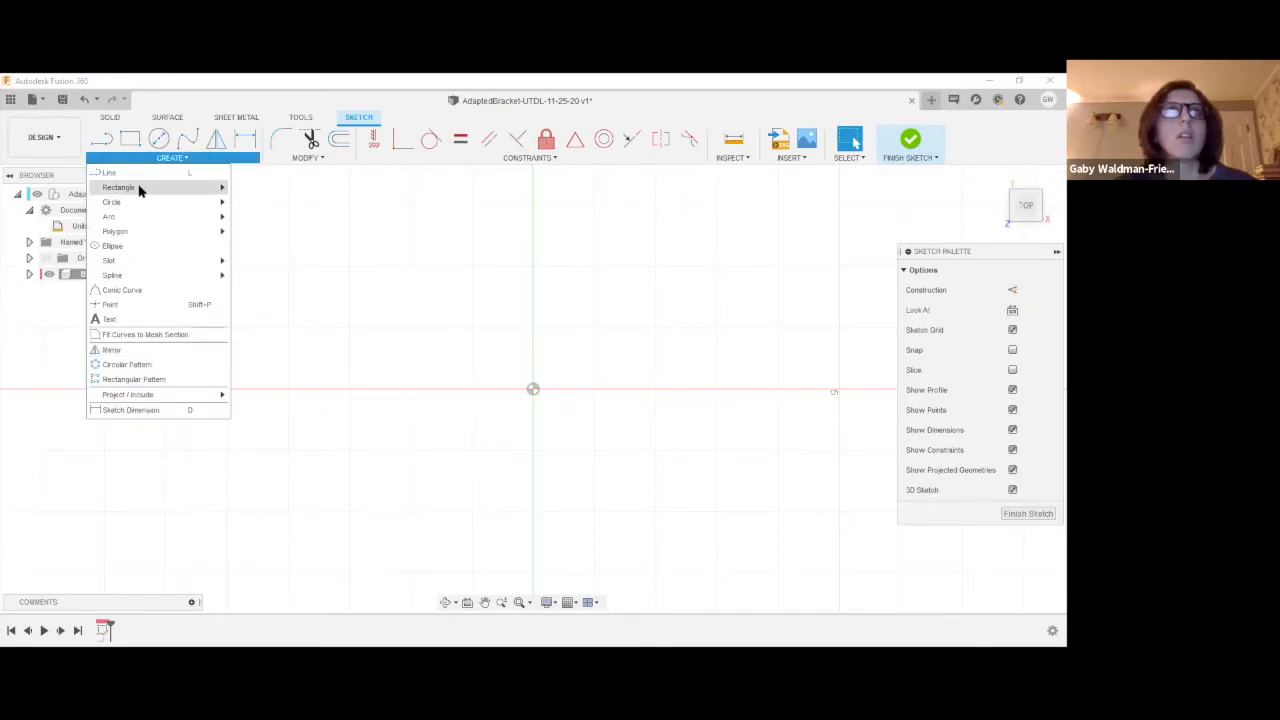
mouse_move(140, 190)
click(266, 217)
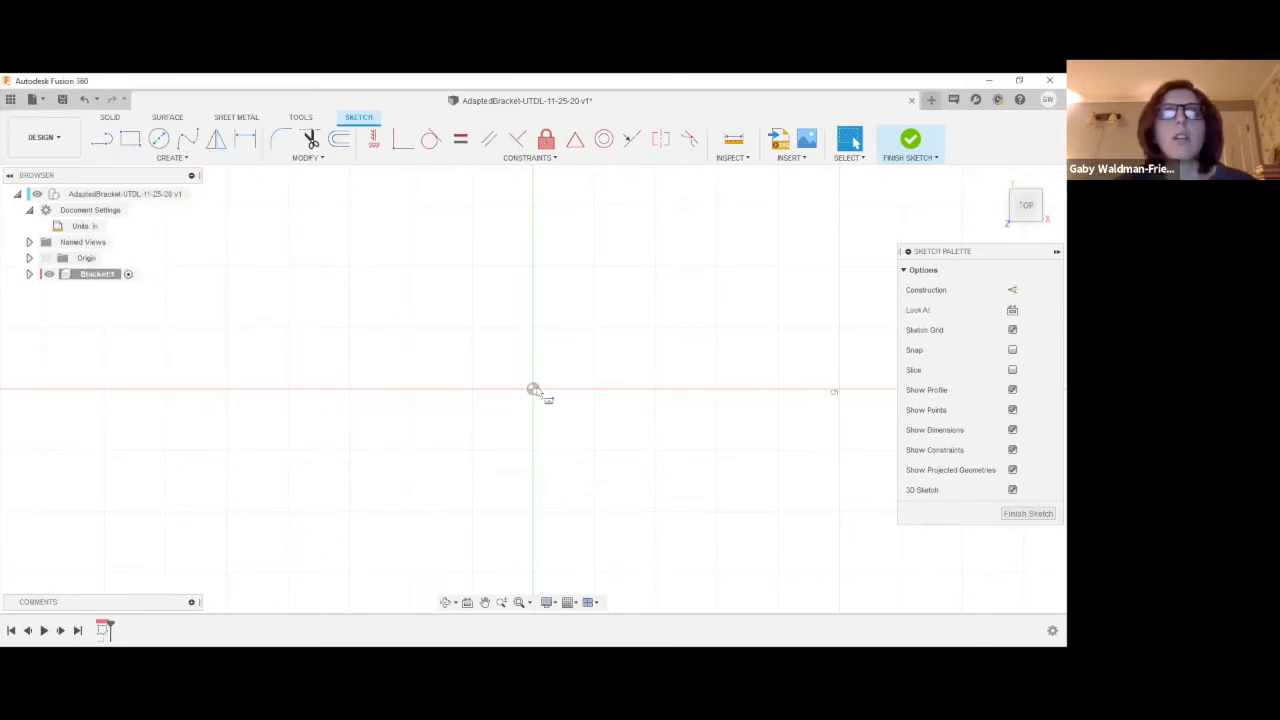
click(533, 389)
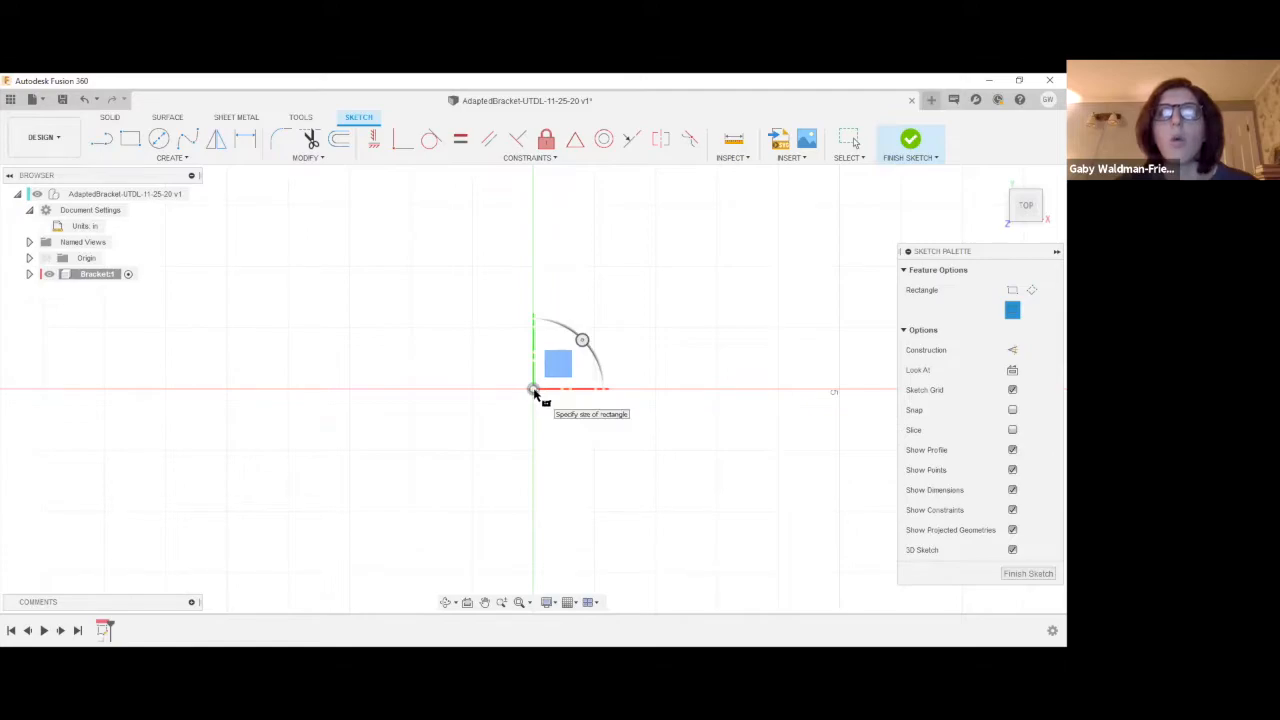
click(381, 277)
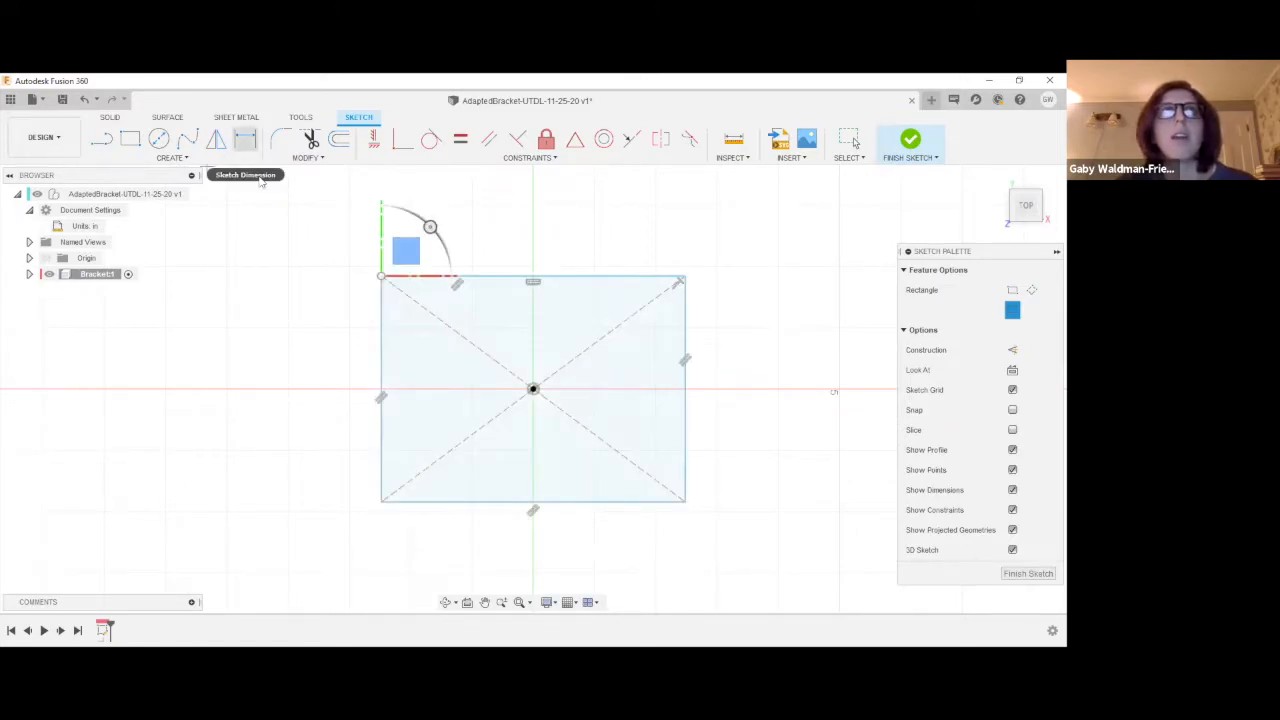
Dimension the rectangle's vertical side to 2 in
click(245, 140)
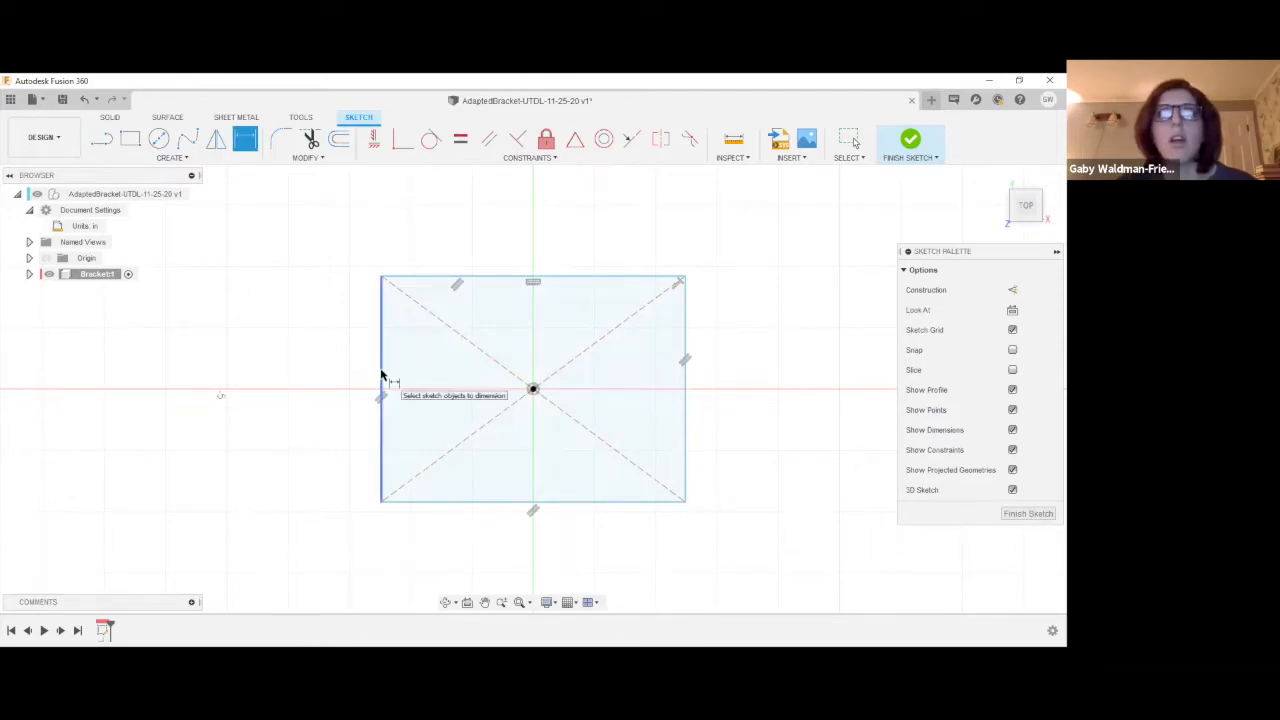
click(297, 360)
text(3)
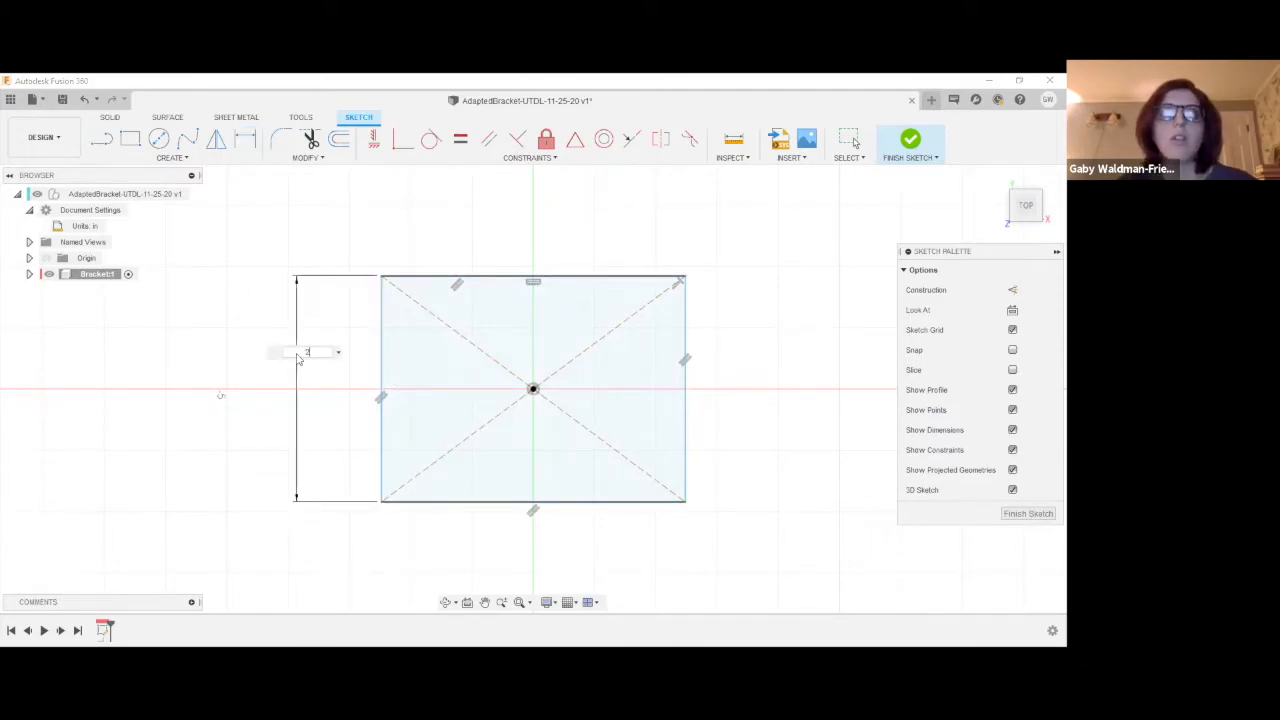
key(Return)
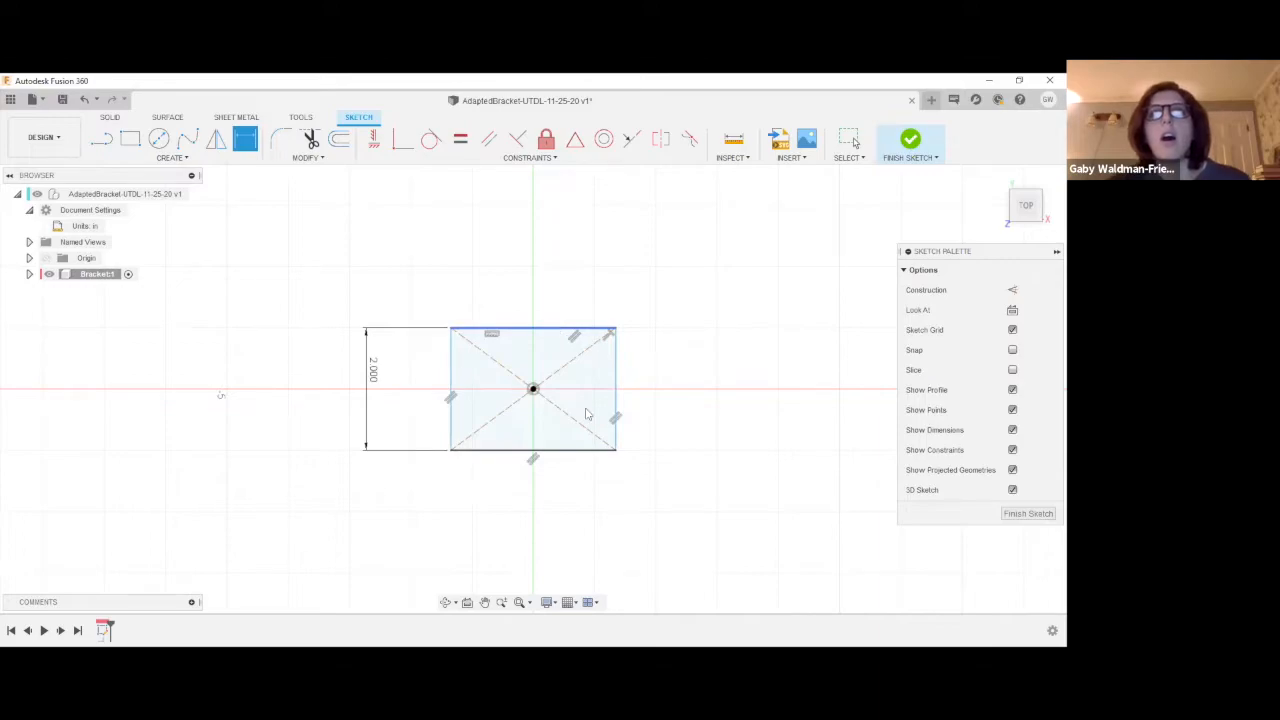
key(Escape)
Stretch the rectangle wider by pulling its lower corner outward to test its remaining freedom
click(463, 360)
click(624, 457)
drag(617, 451, 648, 472)
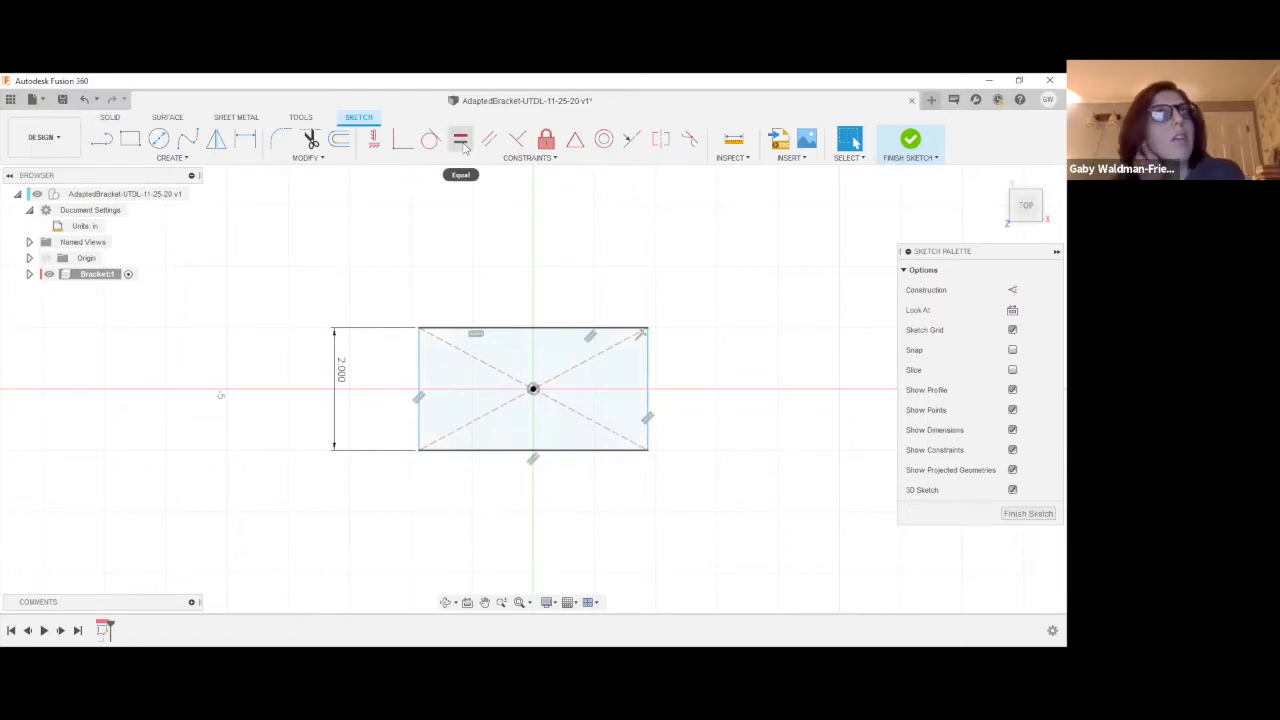
Apply an Equal constraint between the rectangle's horizontal and vertical sides, and finish the sketch
click(462, 143)
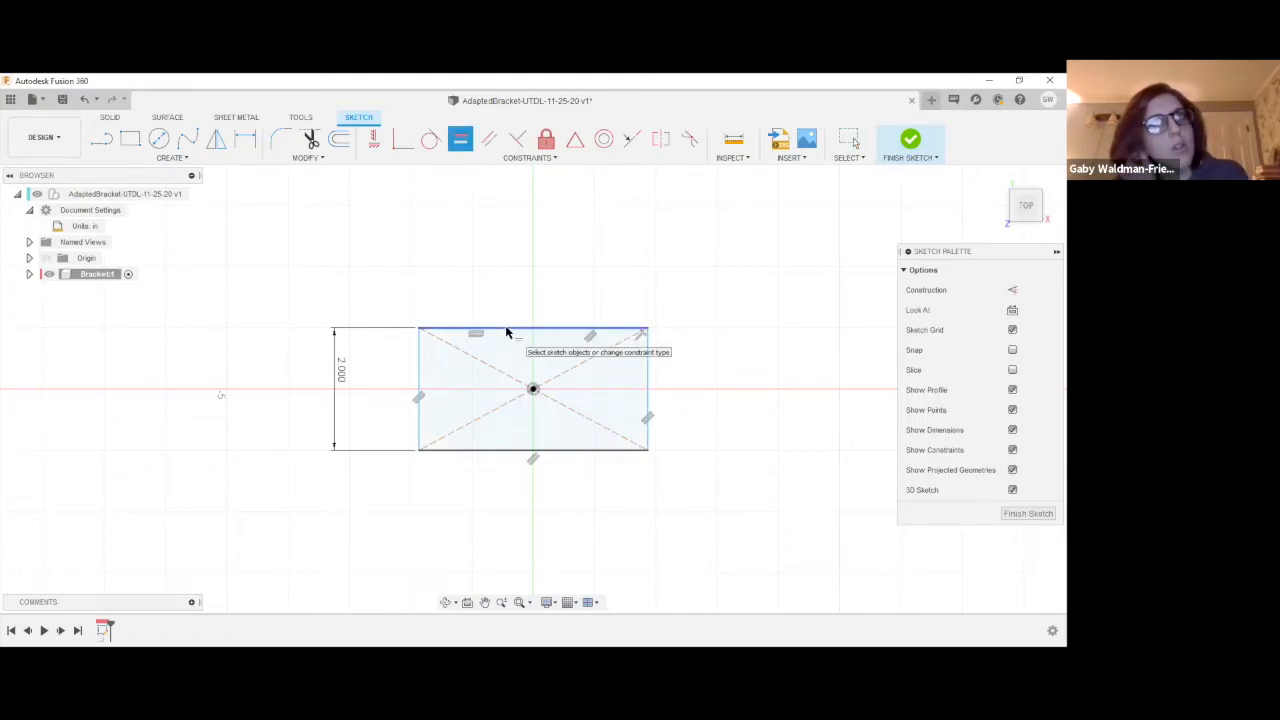
click(418, 432)
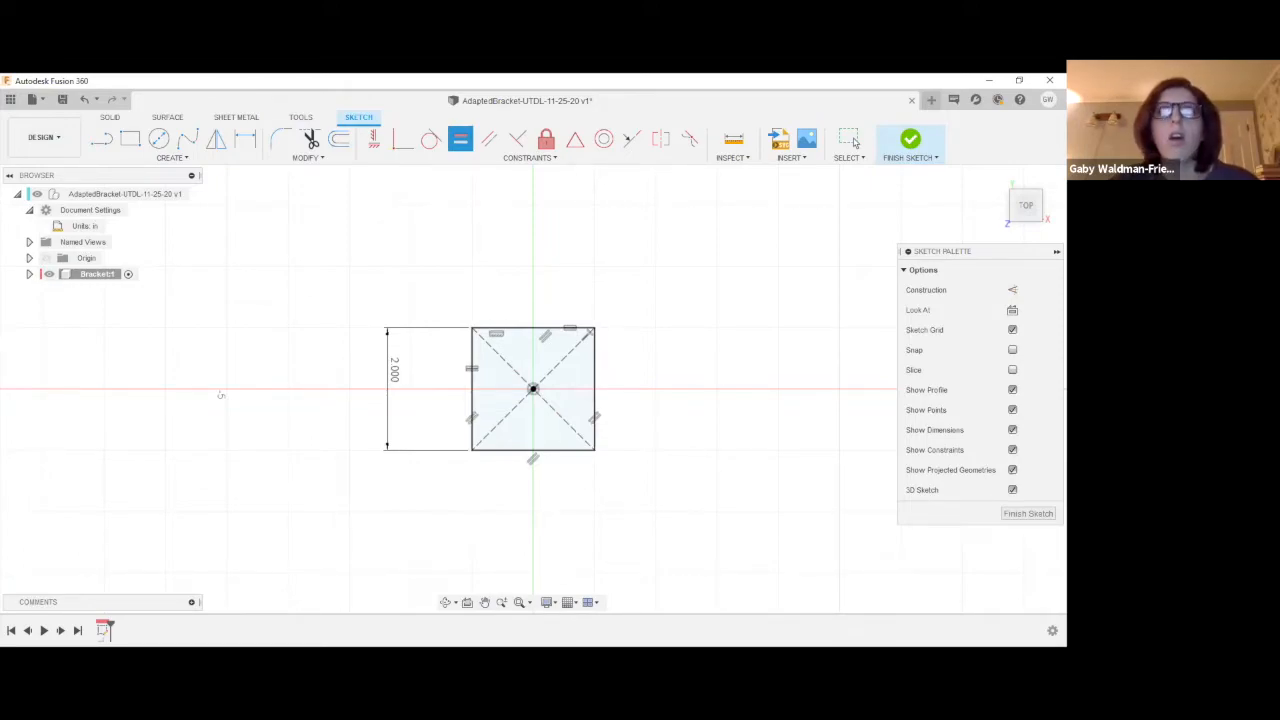
click(852, 141)
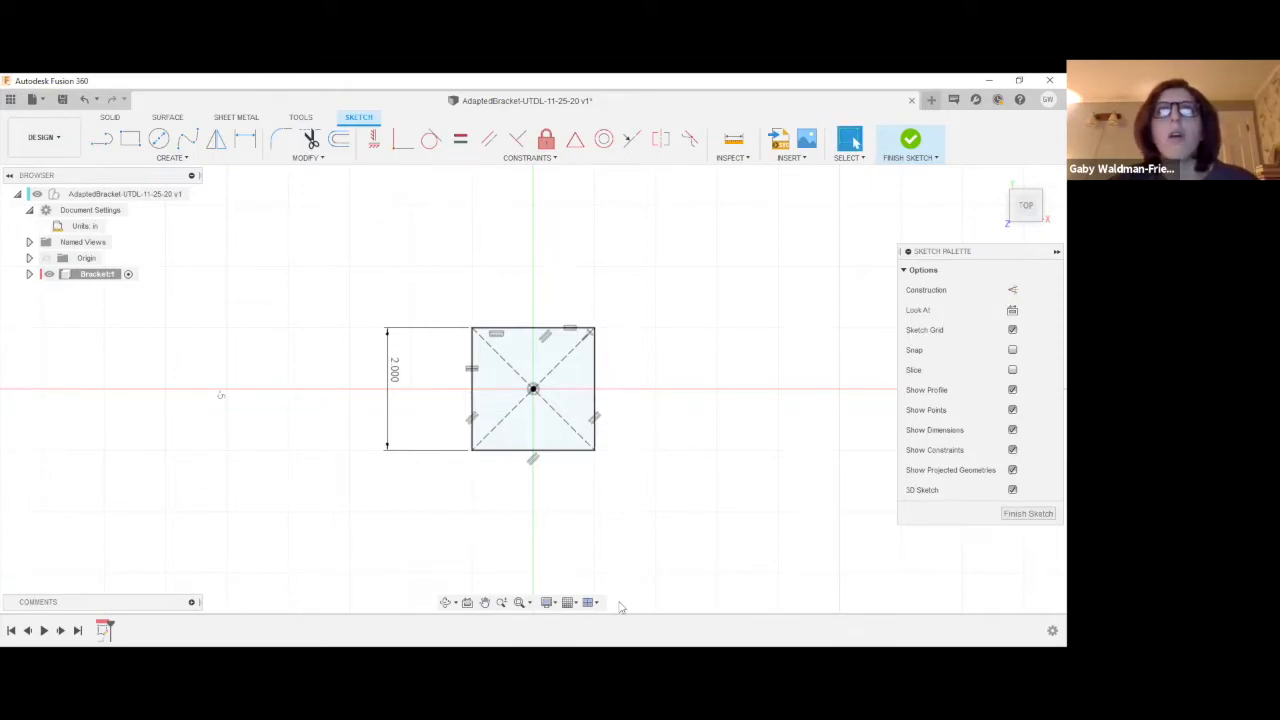
click(910, 142)
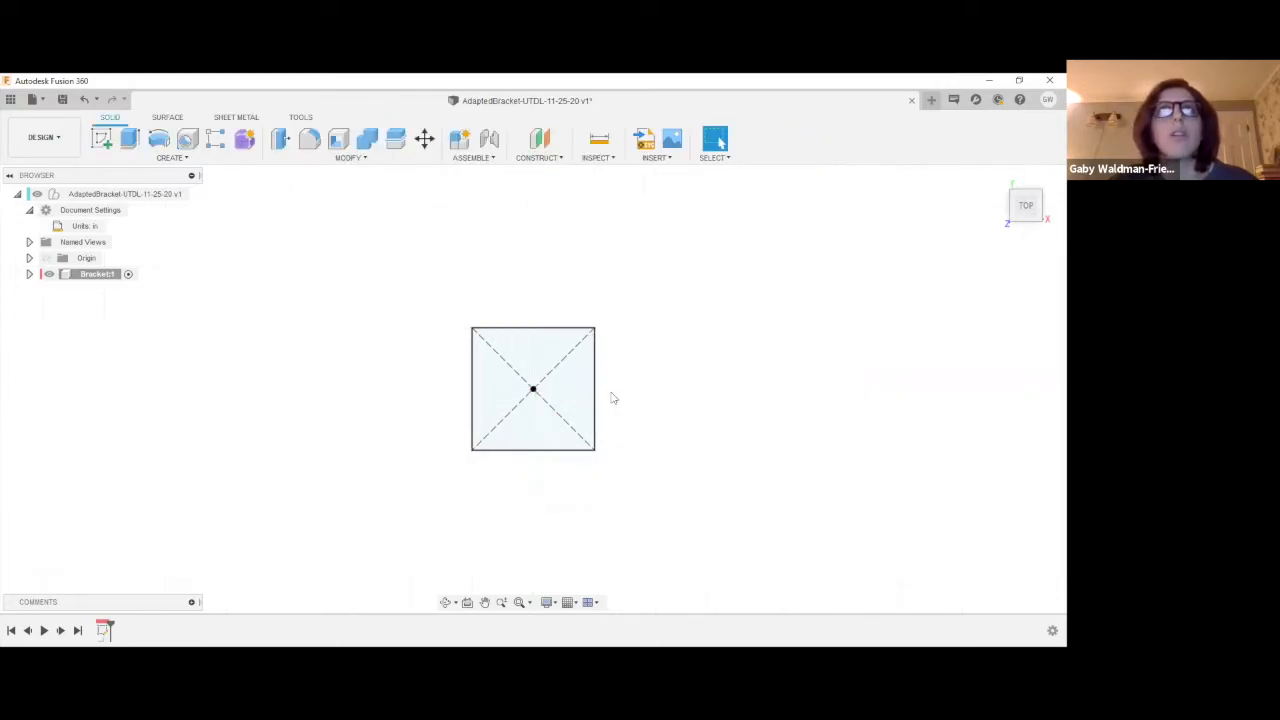
Expand the Bracket component and its Sketches folder to examine the finished sketch in the browser tree
click(32, 274)
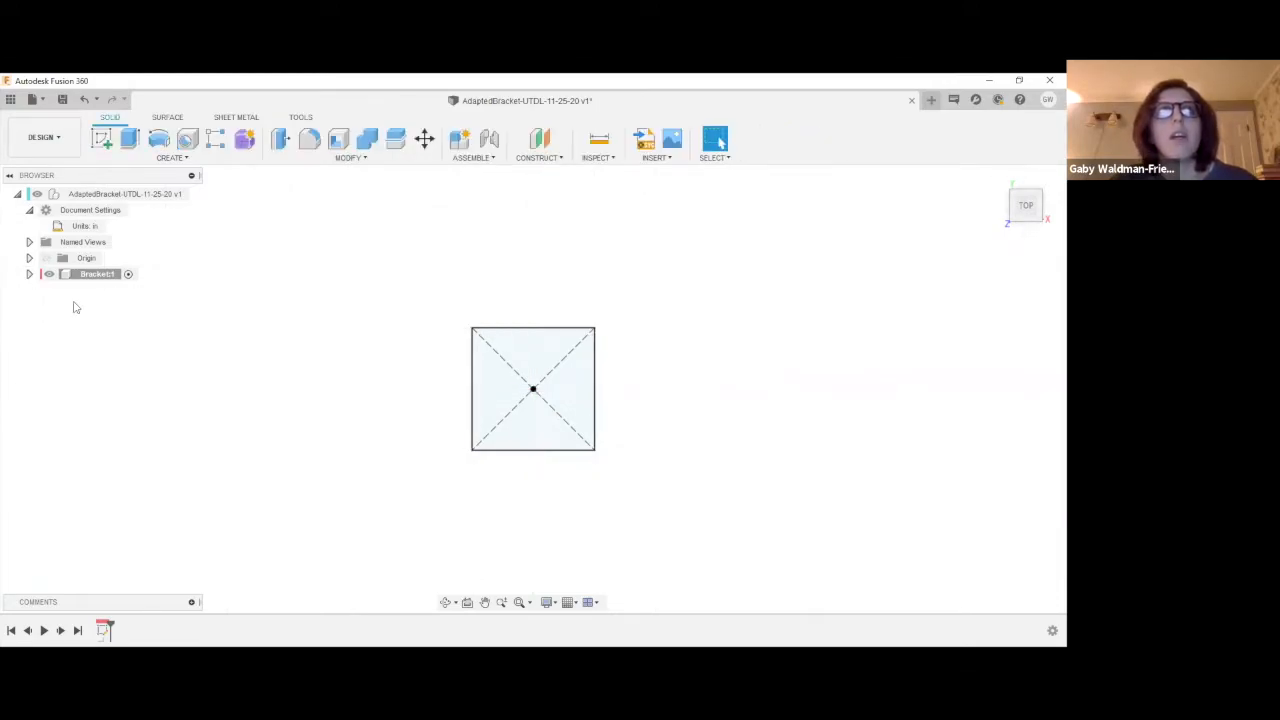
click(41, 306)
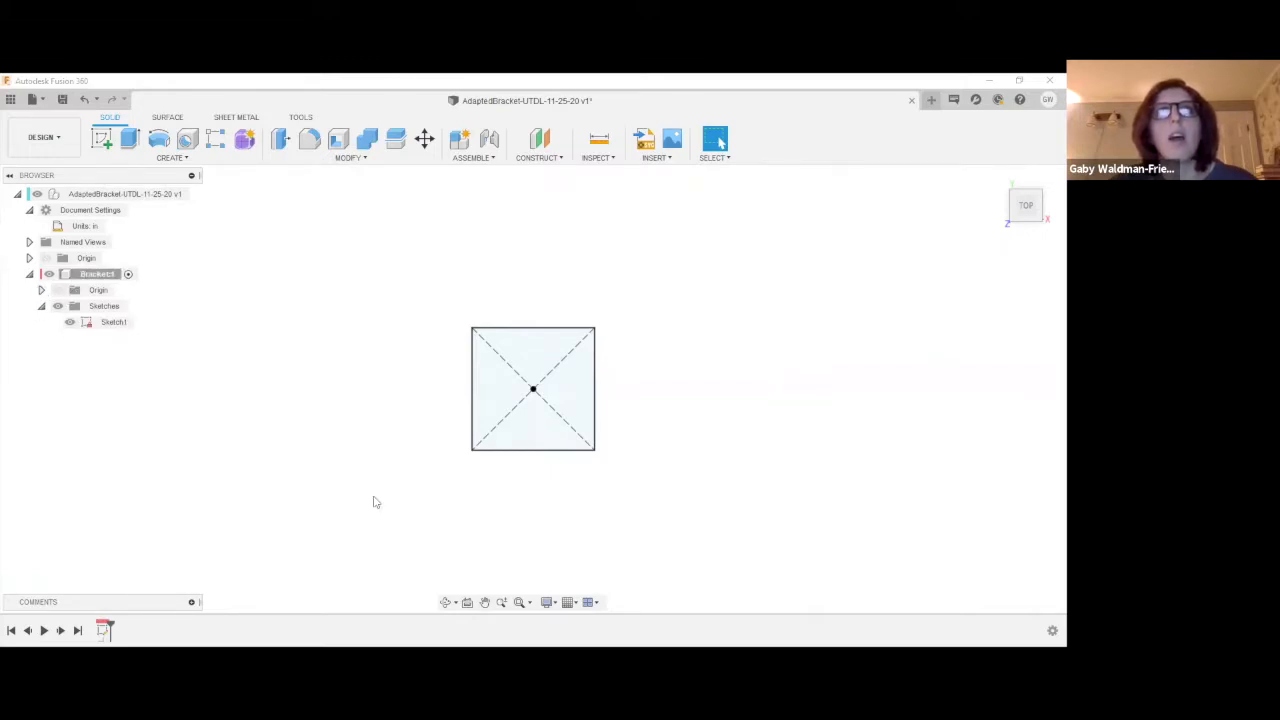
scroll(443, 543, down, 2)
scroll(363, 531, up, 1)
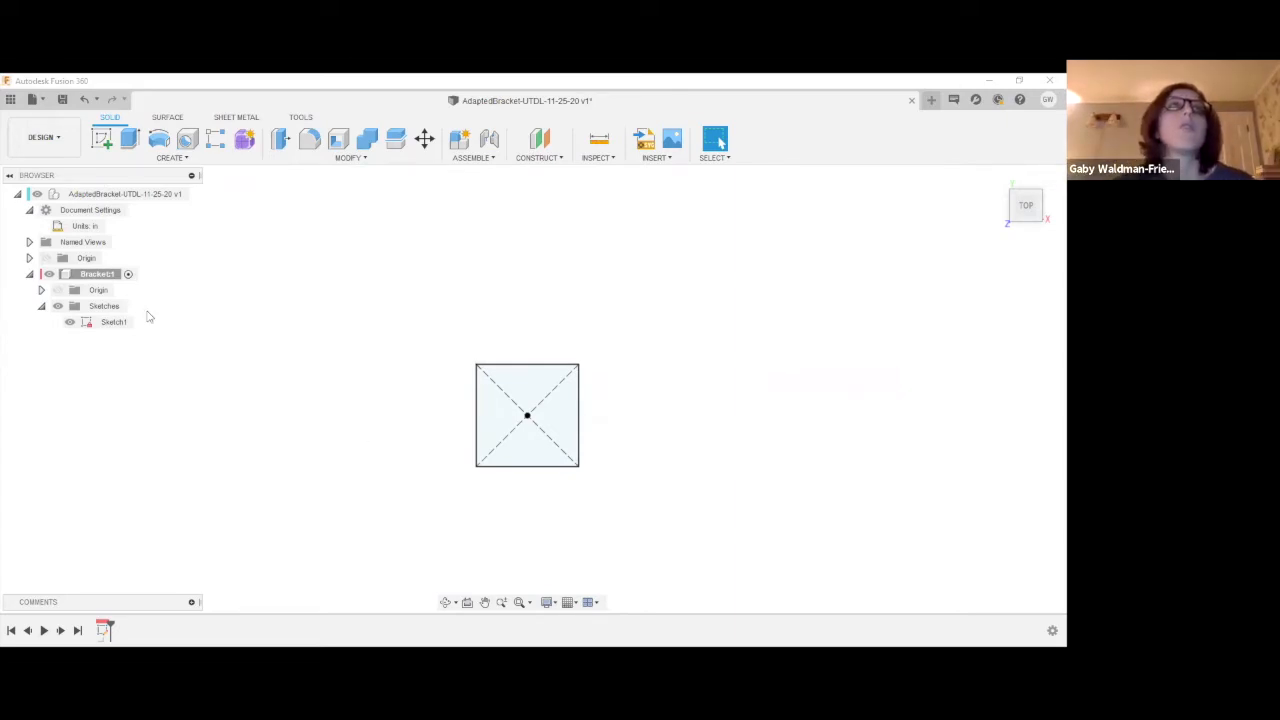
Switch to PowerPoint and show the slide with the instructions for the bracket's first feature
click(168, 159)
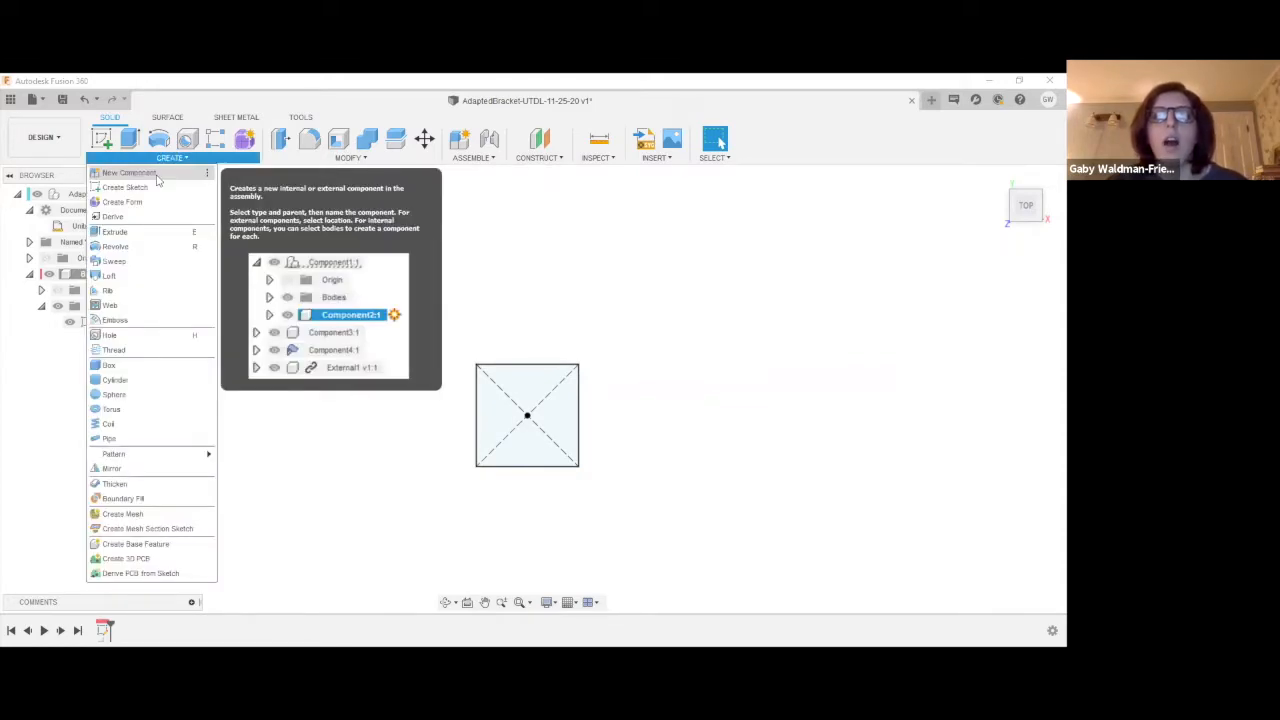
click(757, 284)
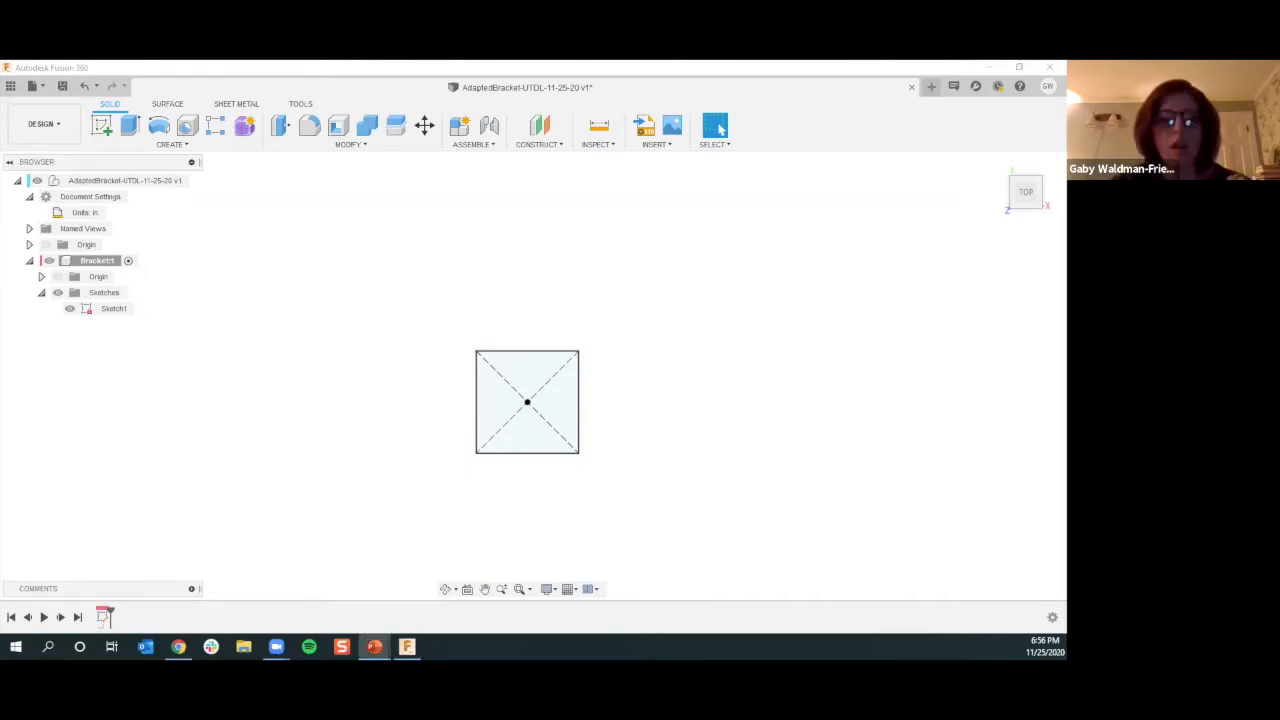
click(374, 646)
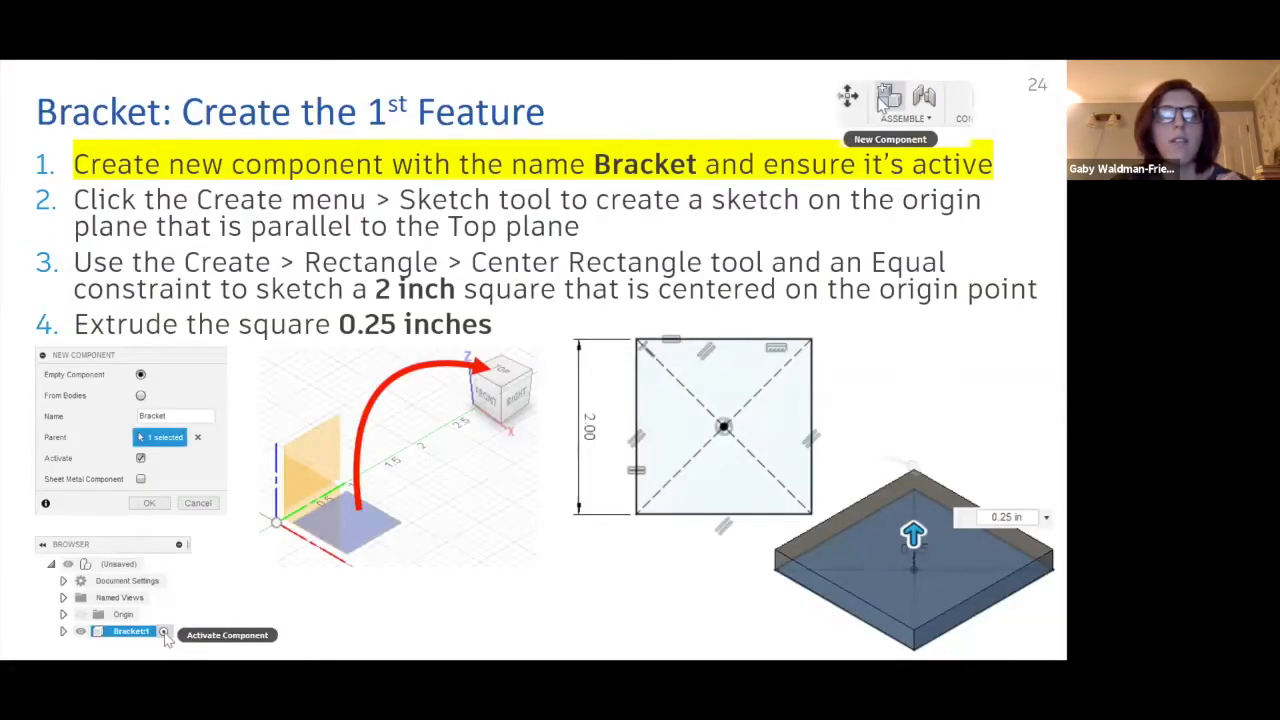
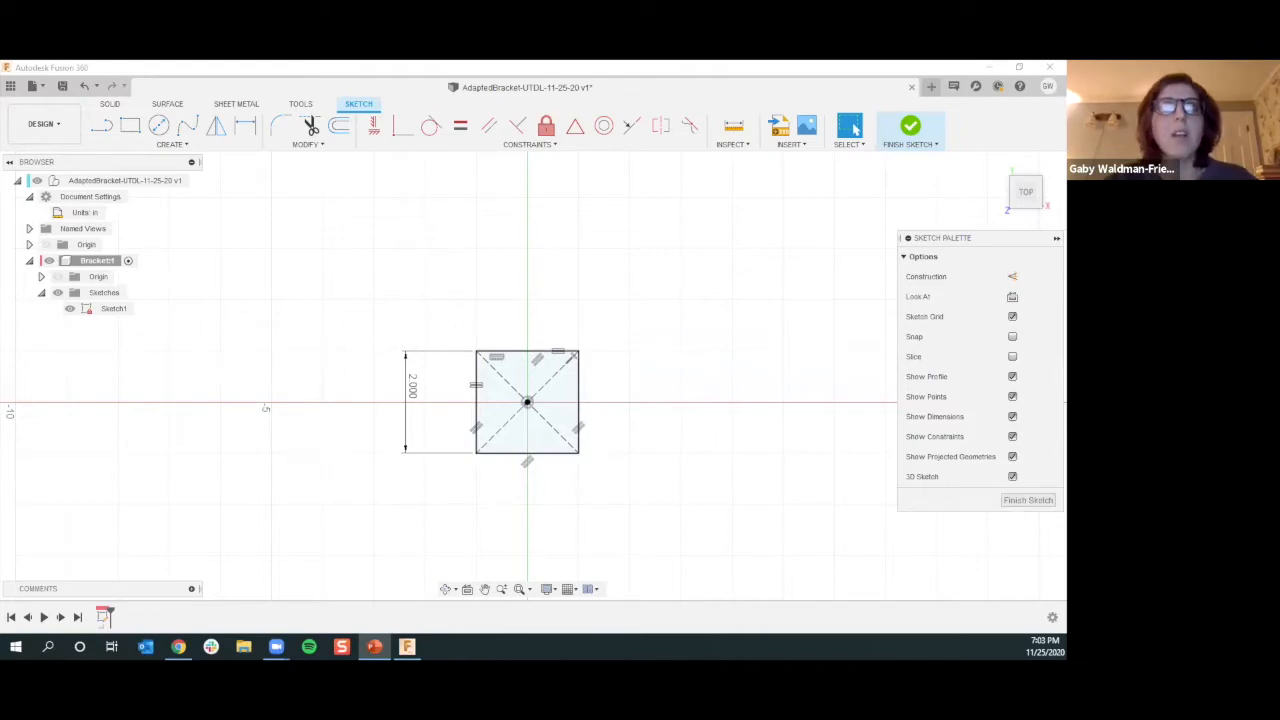
Finish the sketch and extrude the square profile 0.25 in as a new body
click(897, 146)
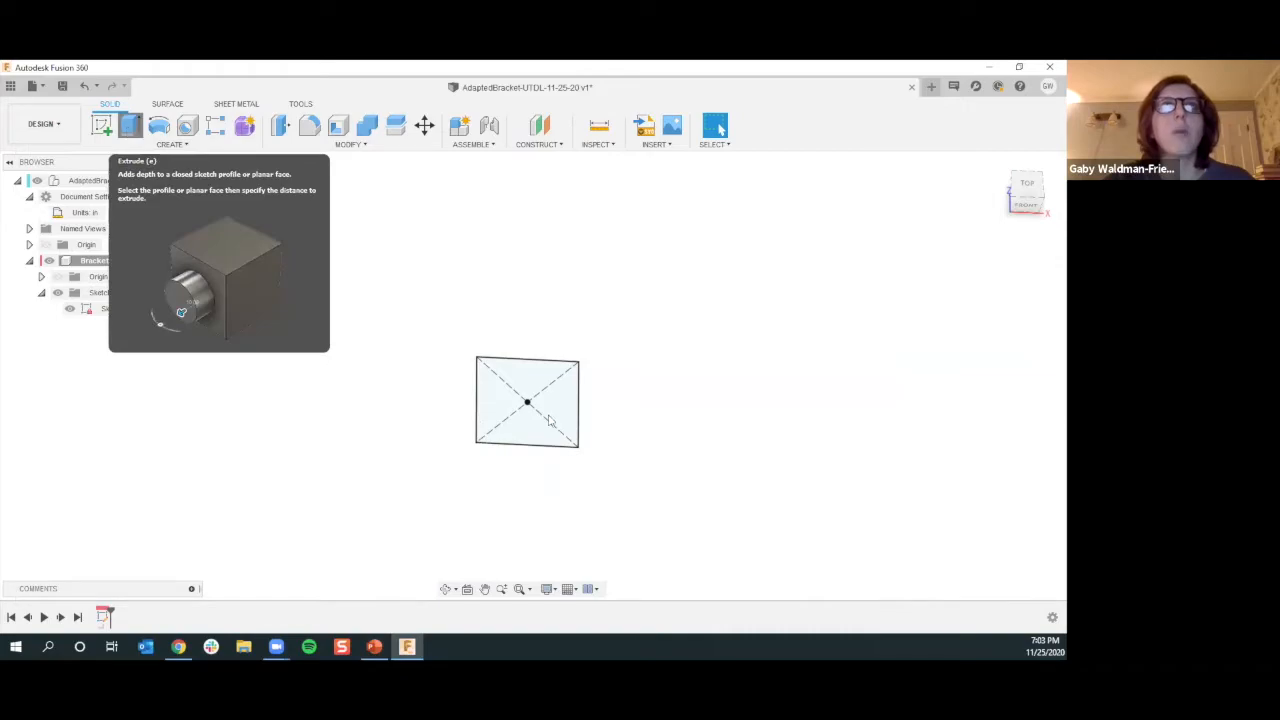
click(128, 131)
text(.25)
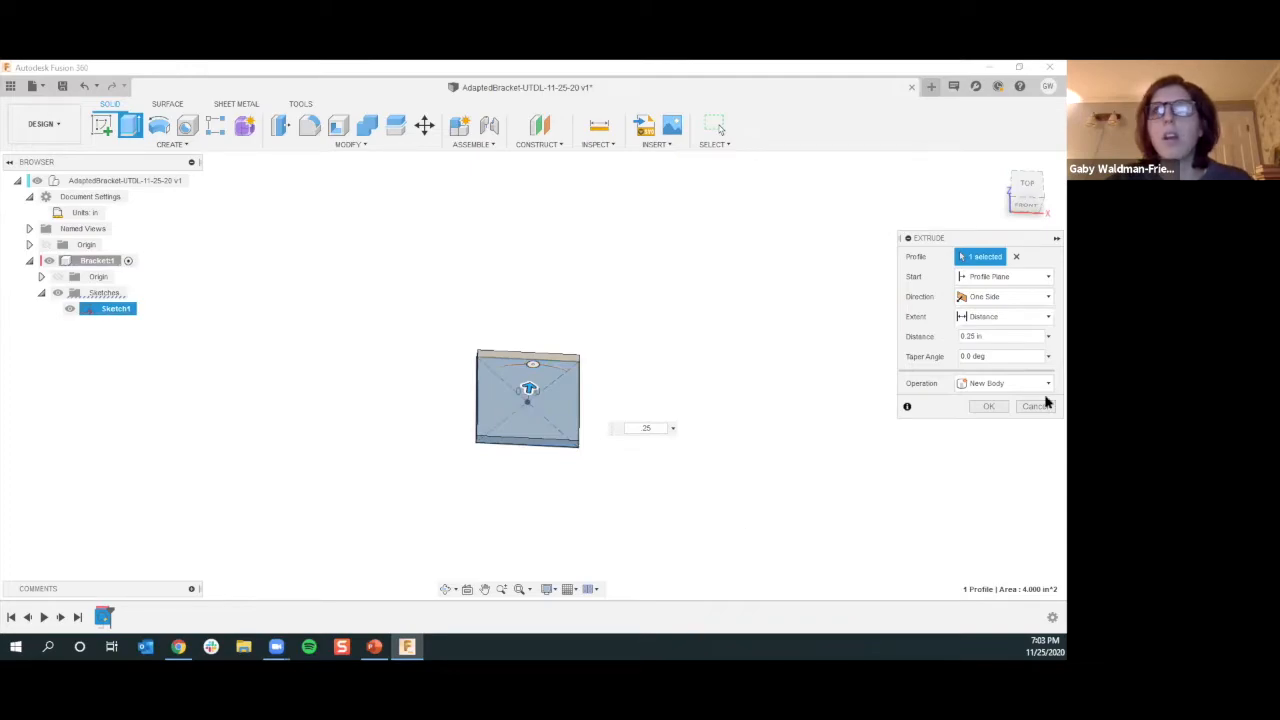
click(998, 408)
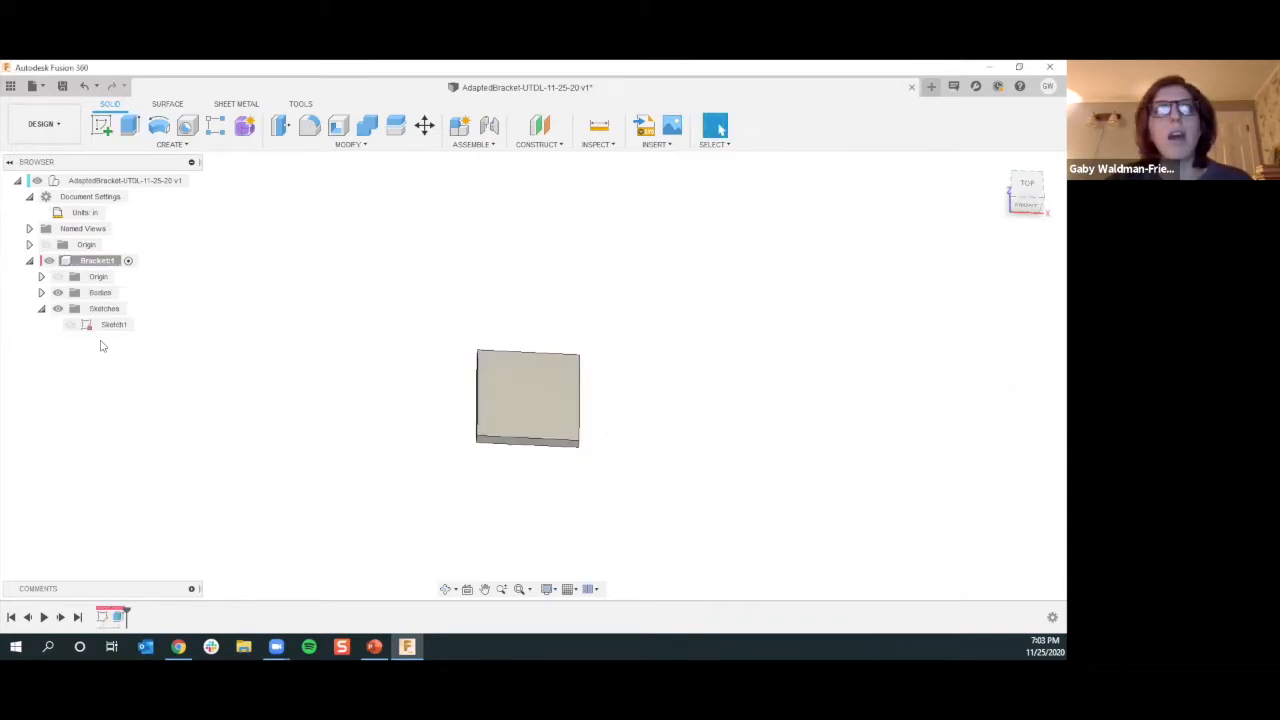
Highlight the extruded body and its sketch in the Bracket component's browser tree to examine them
click(104, 310)
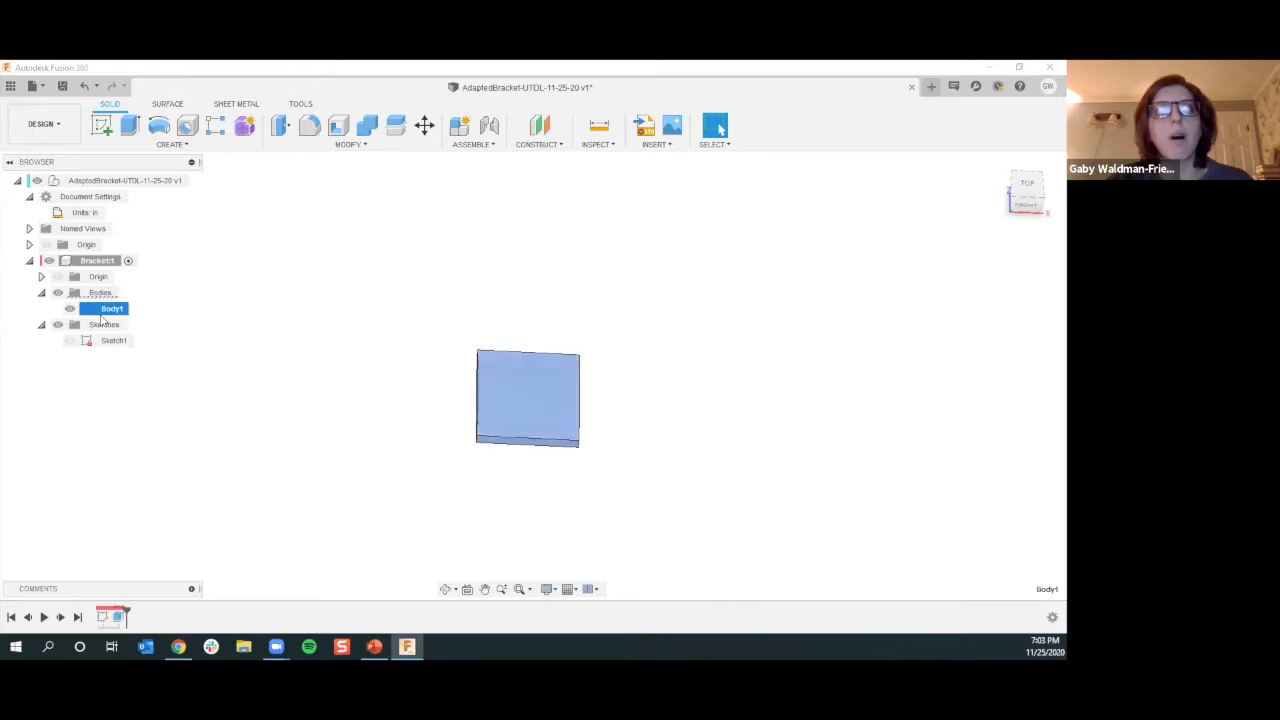
click(107, 342)
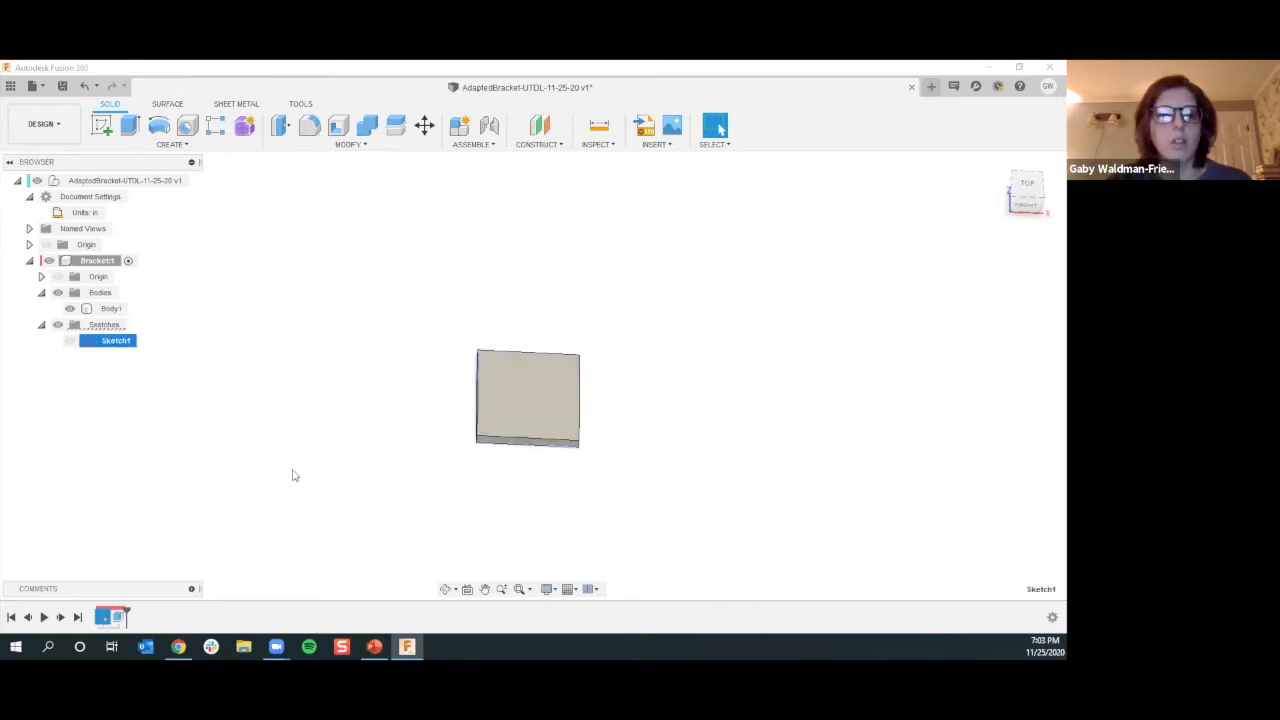
middle_drag(588, 411, 575, 362)
click(374, 646)
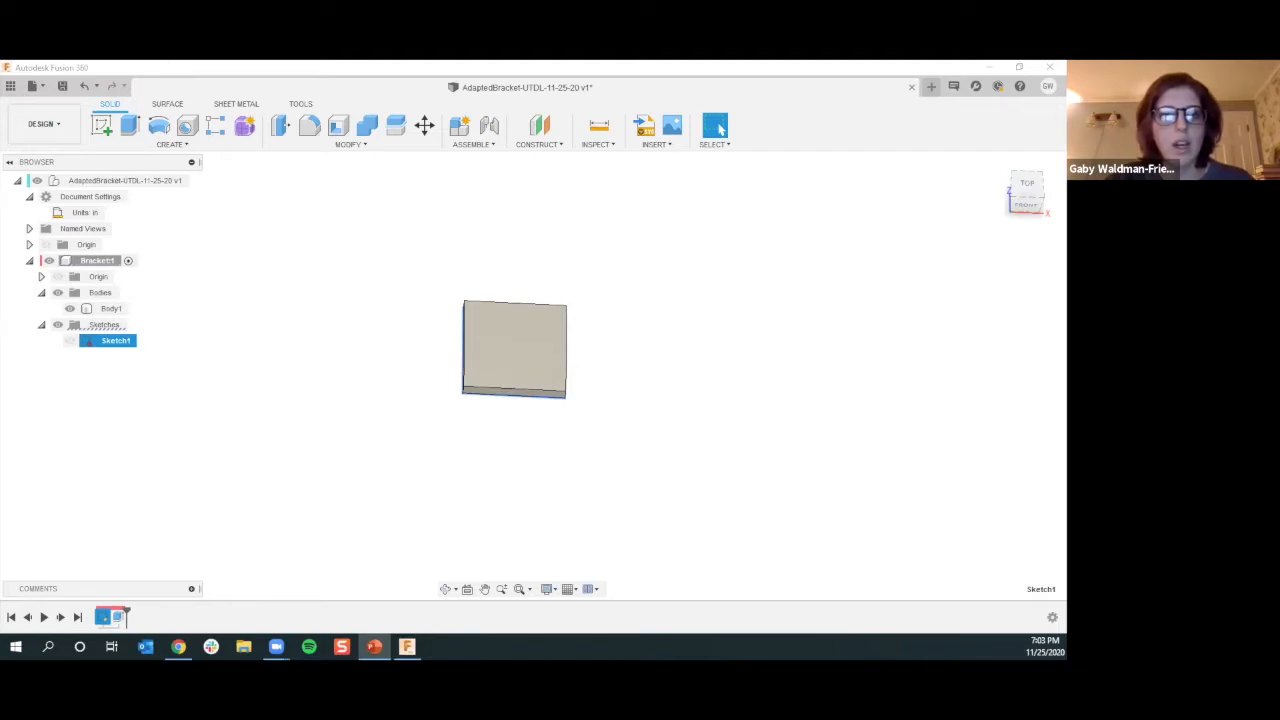
middle_drag(388, 387, 393, 530)
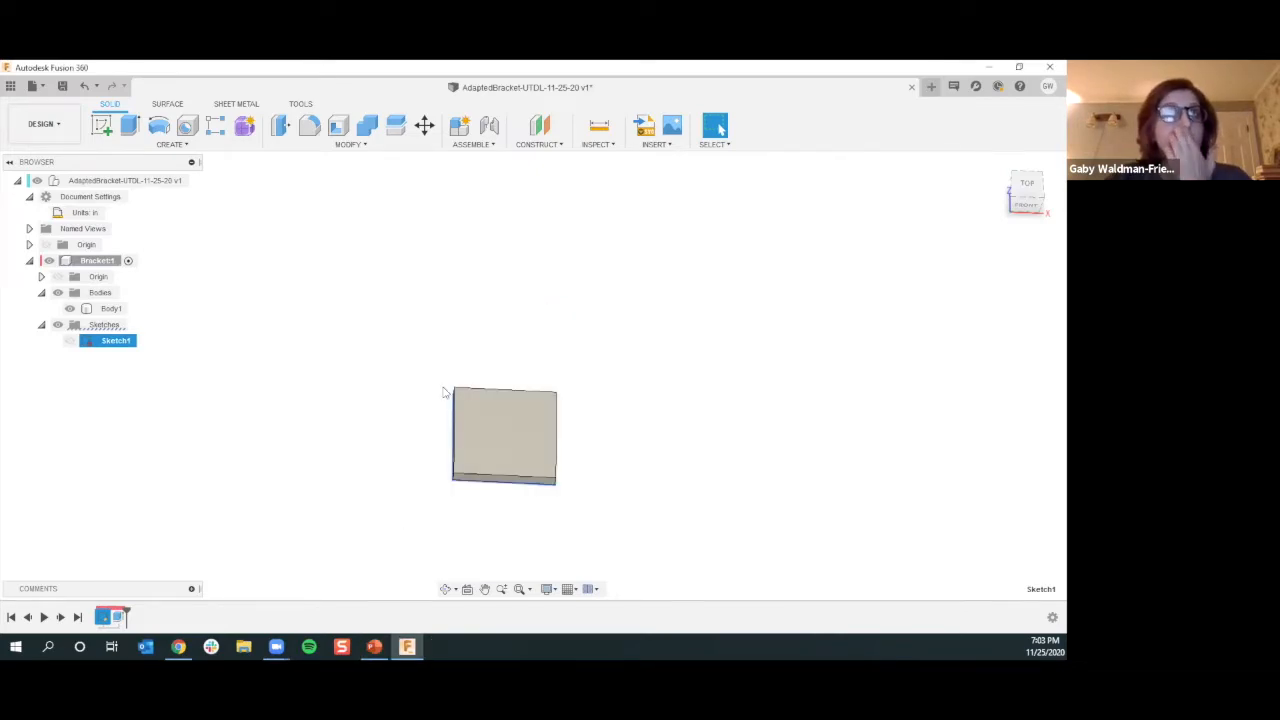
click(104, 126)
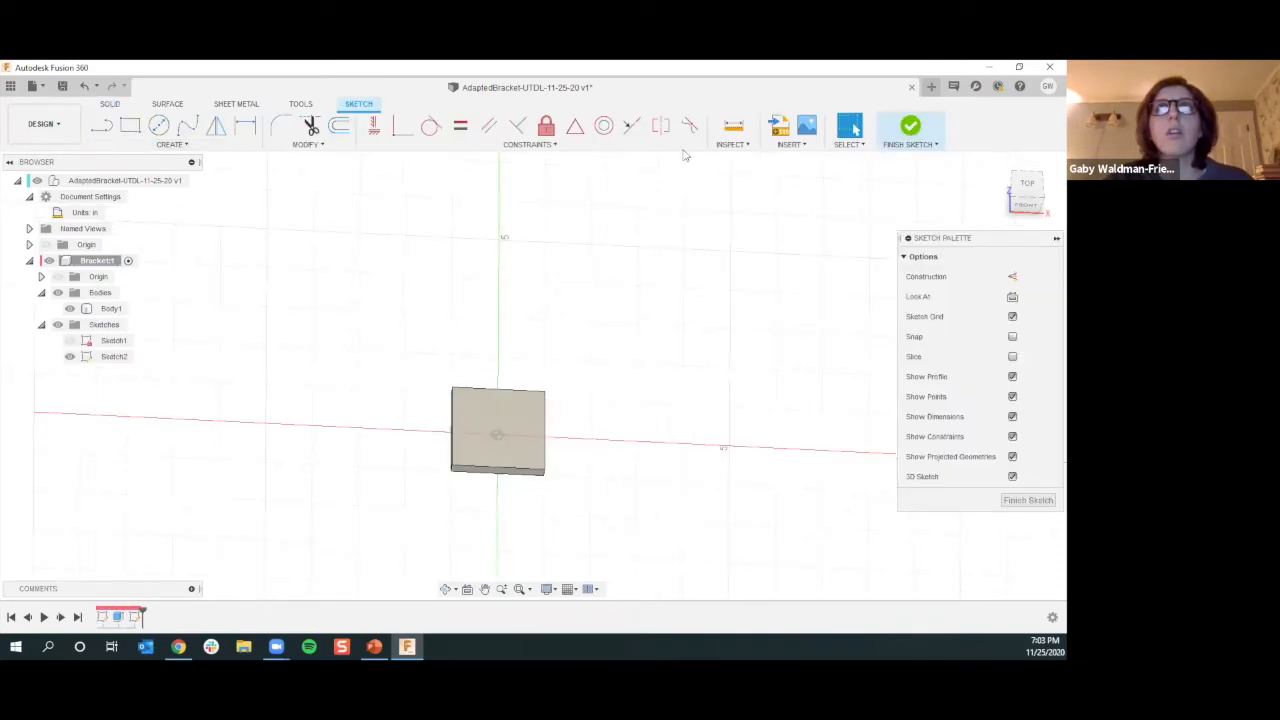
click(910, 125)
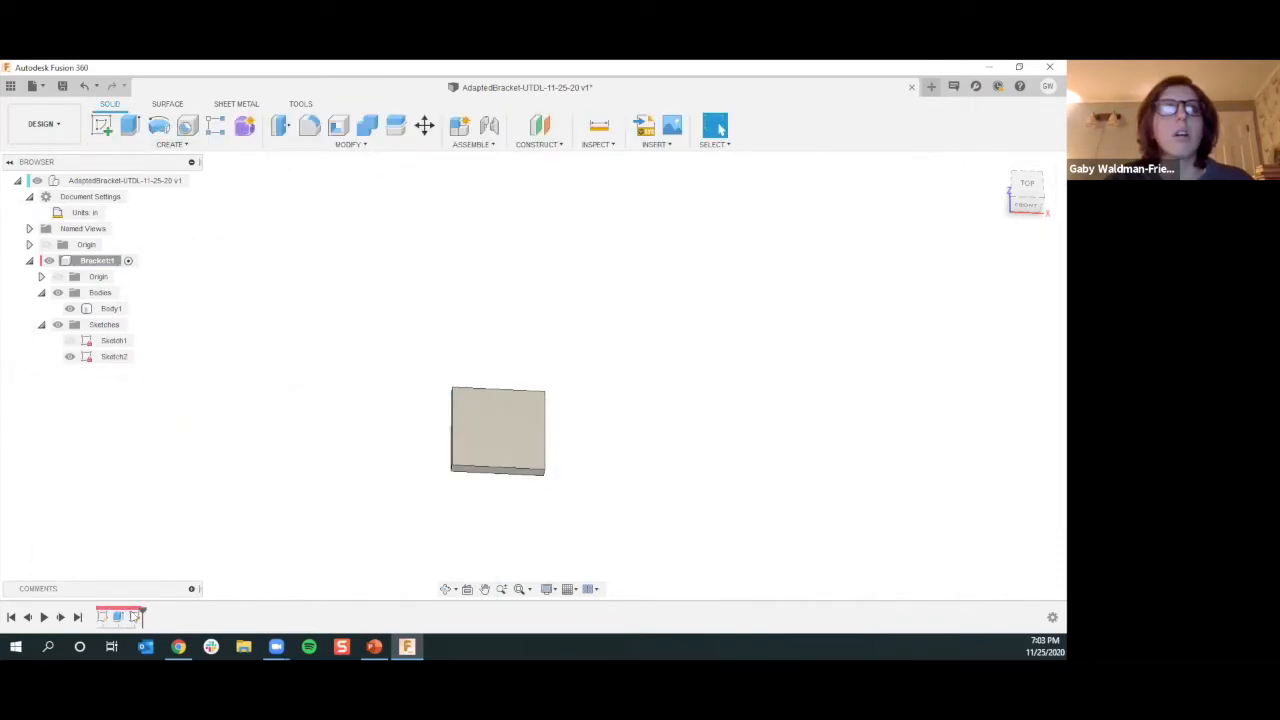
right_click(135, 614)
click(152, 526)
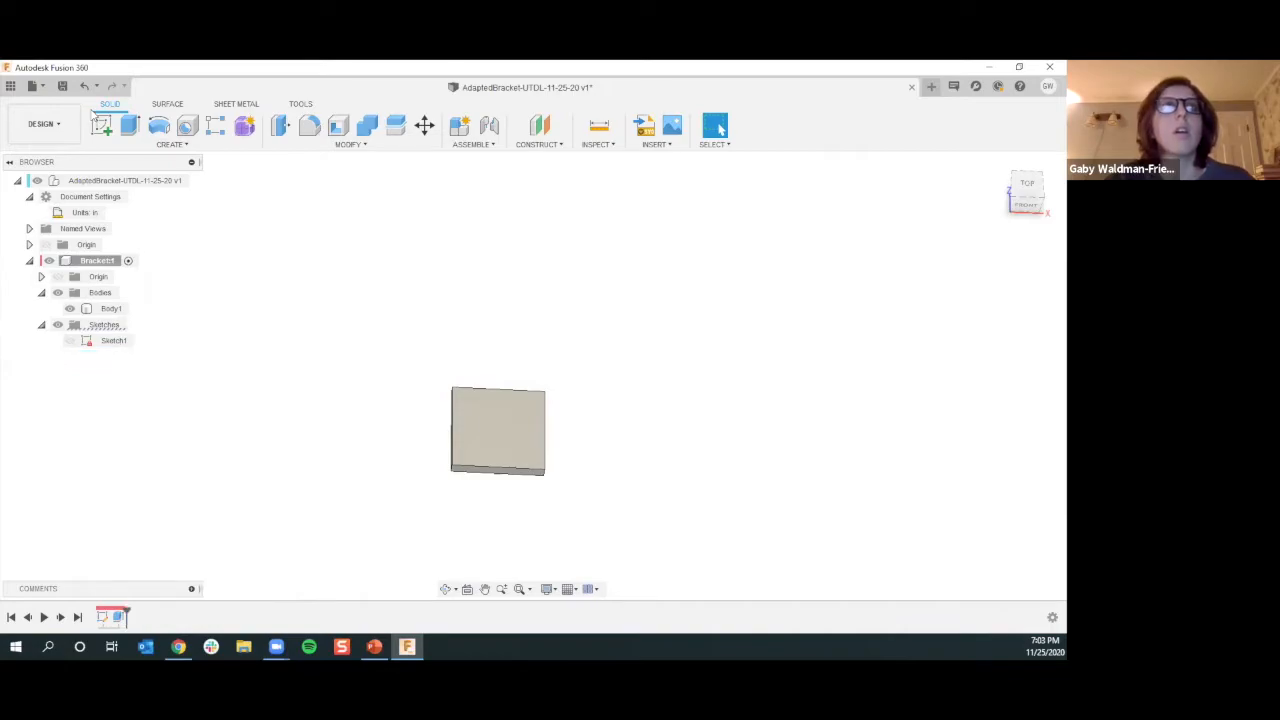
Start a sketch on the vertical front XZ origin plane and view it straight from the front
click(101, 124)
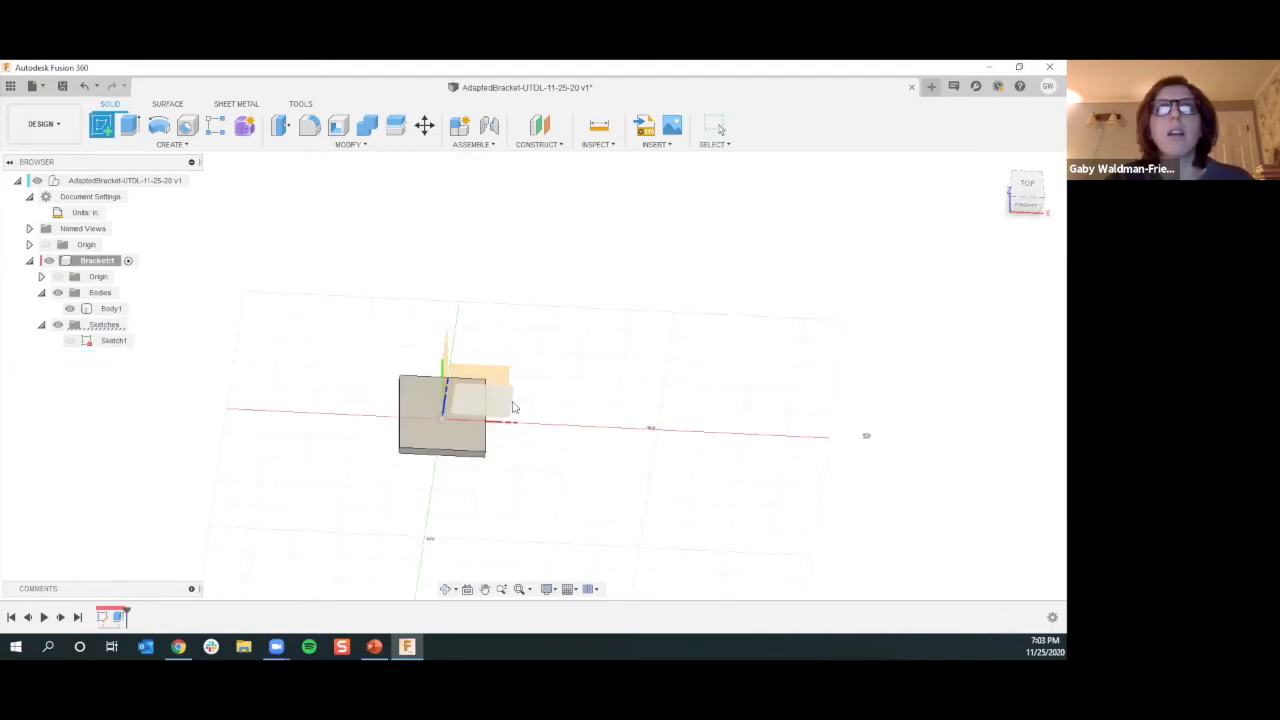
mouse_move(471, 372)
shift+middle_down()
mouse_move(457, 374)
mouse_move(471, 391)
shift+middle_up()
click(471, 391)
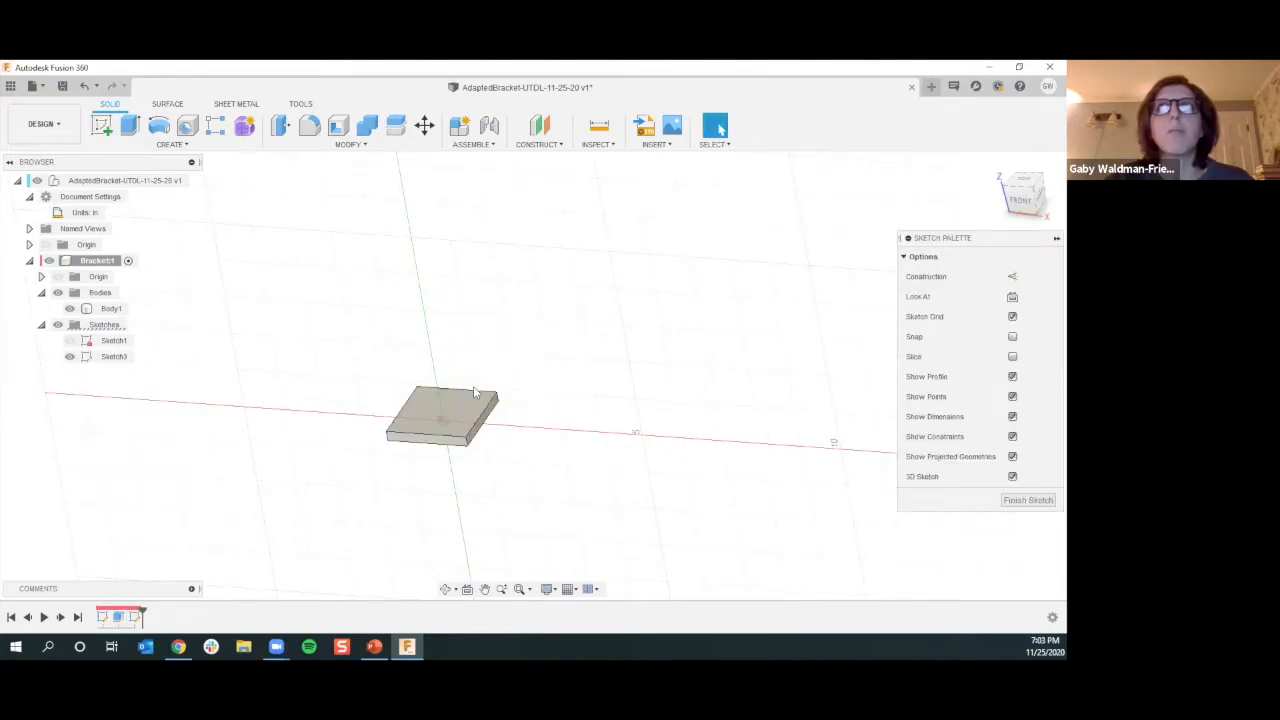
click(995, 167)
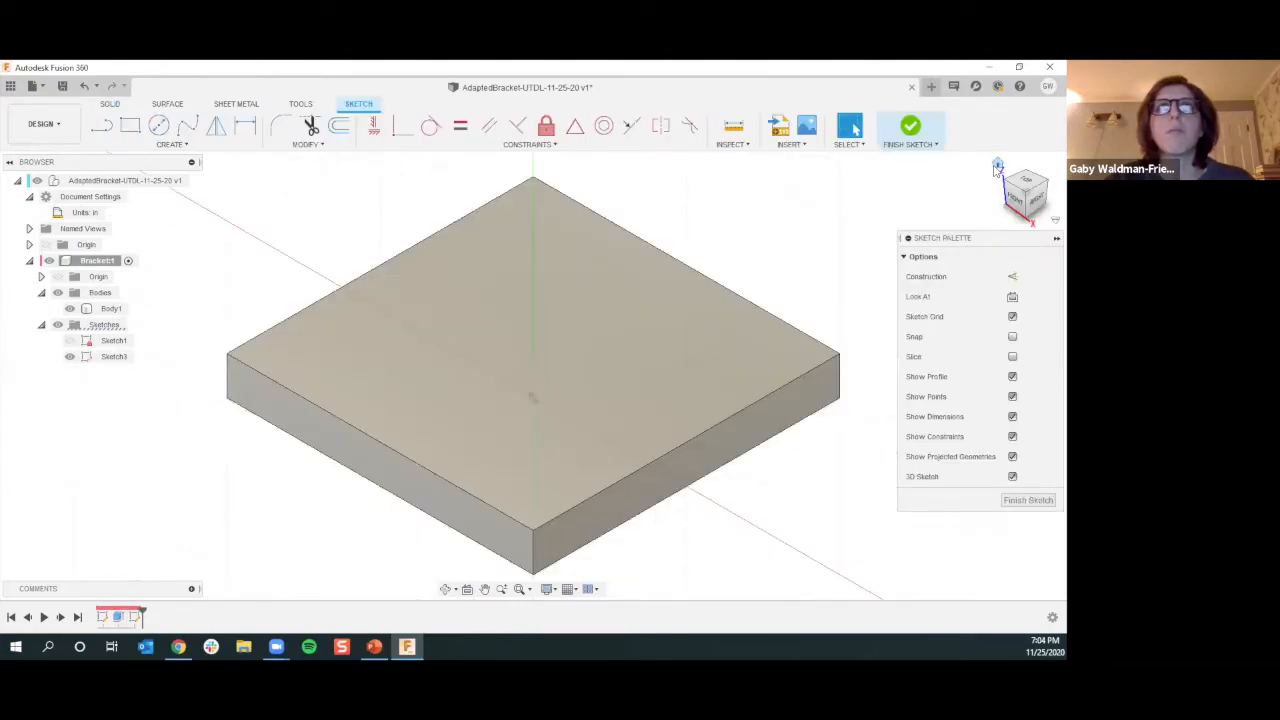
scroll(327, 456, down, 3)
scroll(656, 384, down, 2)
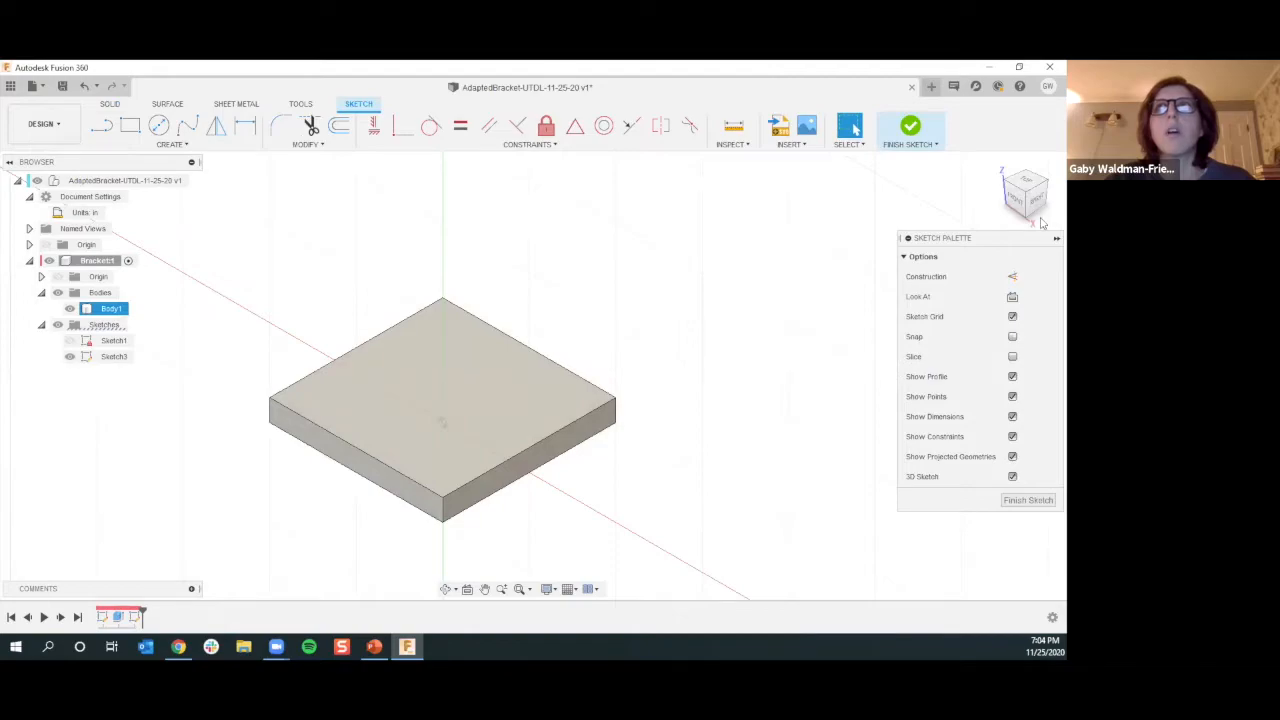
click(1016, 199)
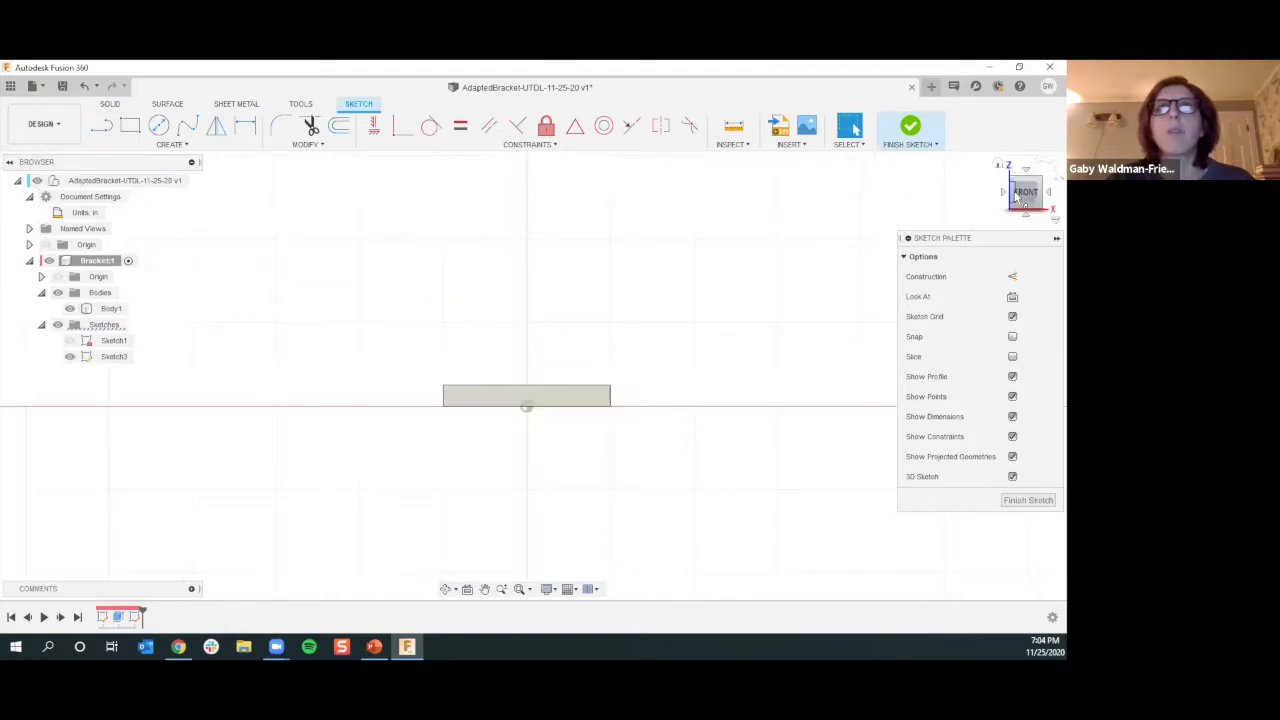
Sketch an open three-sided outline above the base, with a horizontal bottom line and two upright sides about 1.2 in tall
click(107, 140)
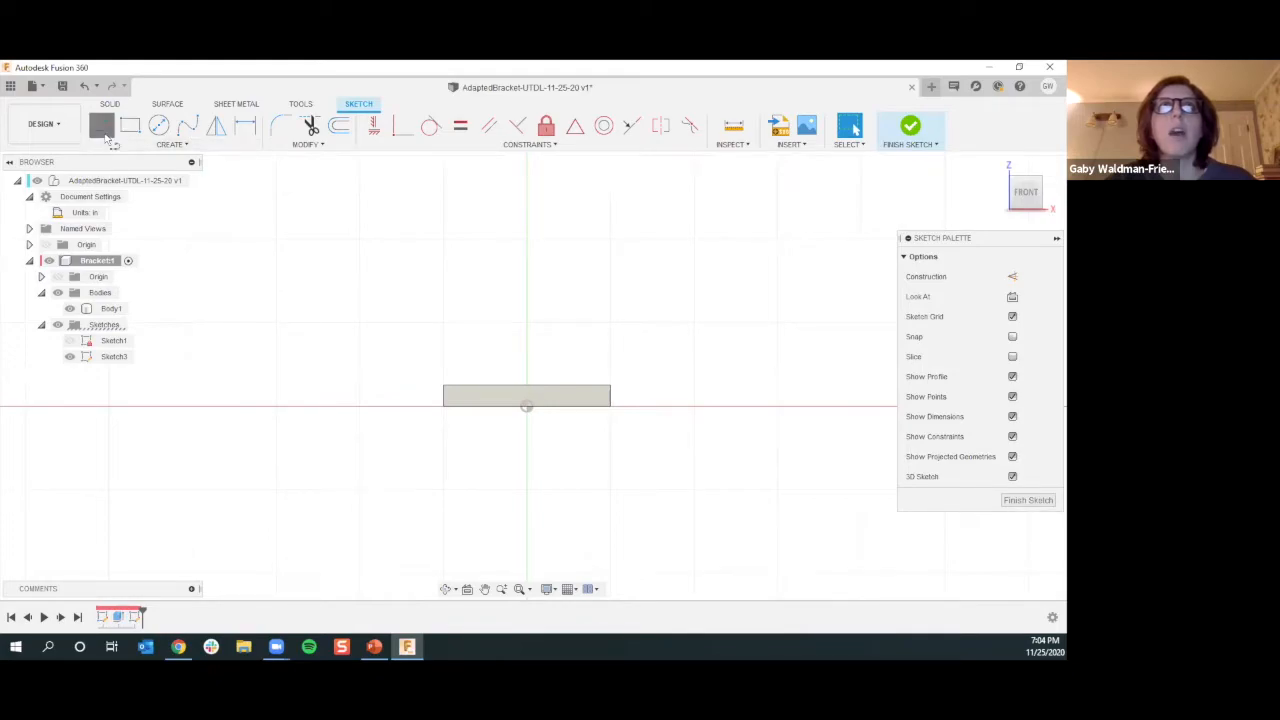
drag(484, 257, 593, 359)
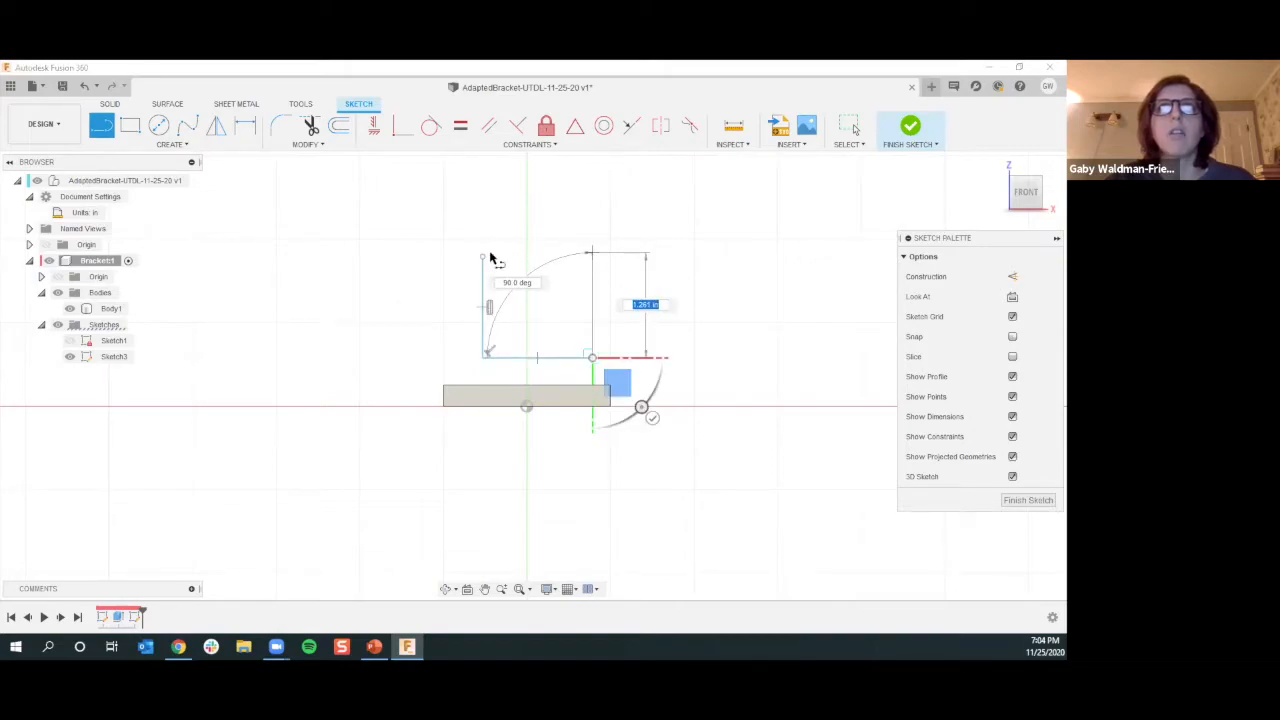
click(598, 257)
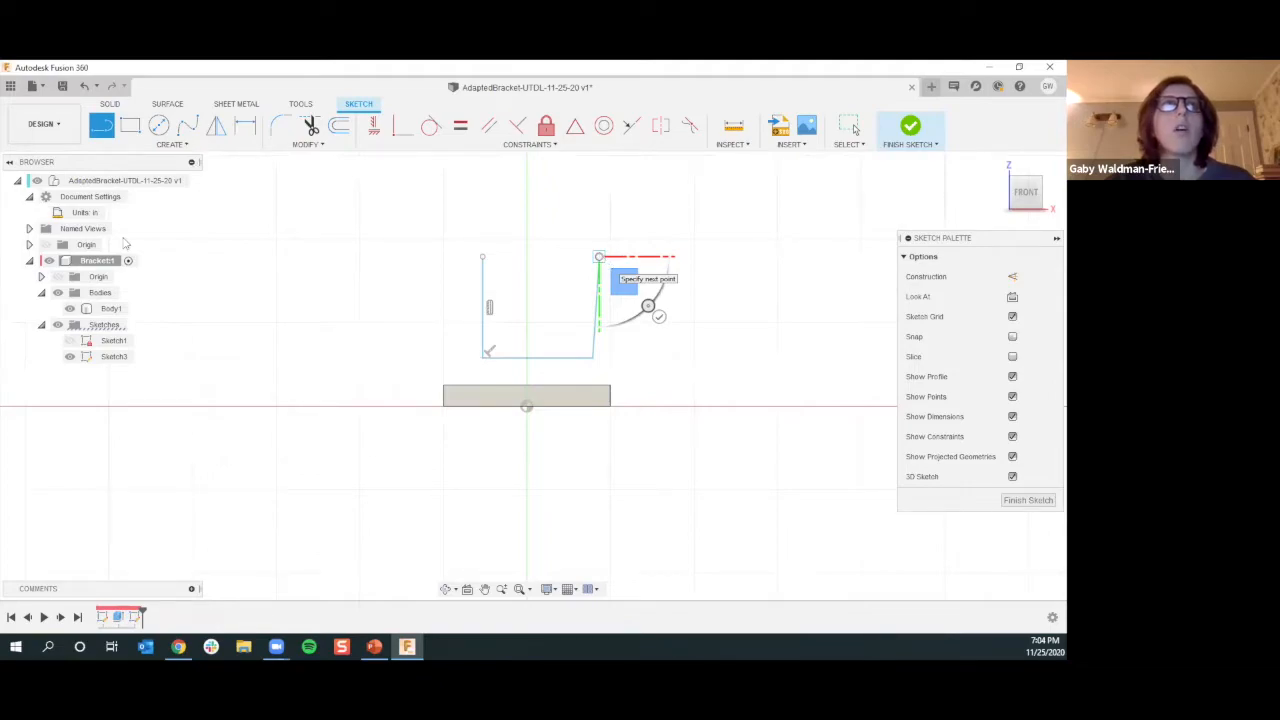
Close the outline's open top with a three-point arc of about 0.7 in radius between the ends of the two sides
click(185, 145)
mouse_move(215, 203)
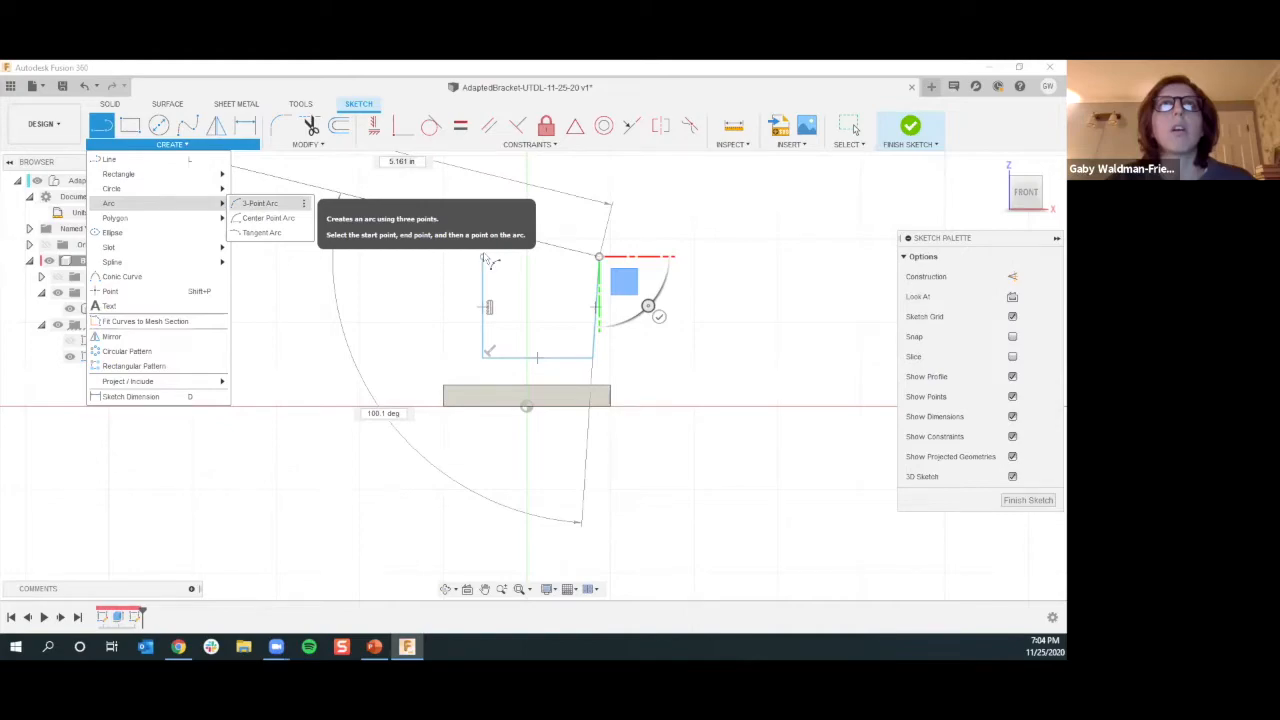
click(252, 205)
click(599, 257)
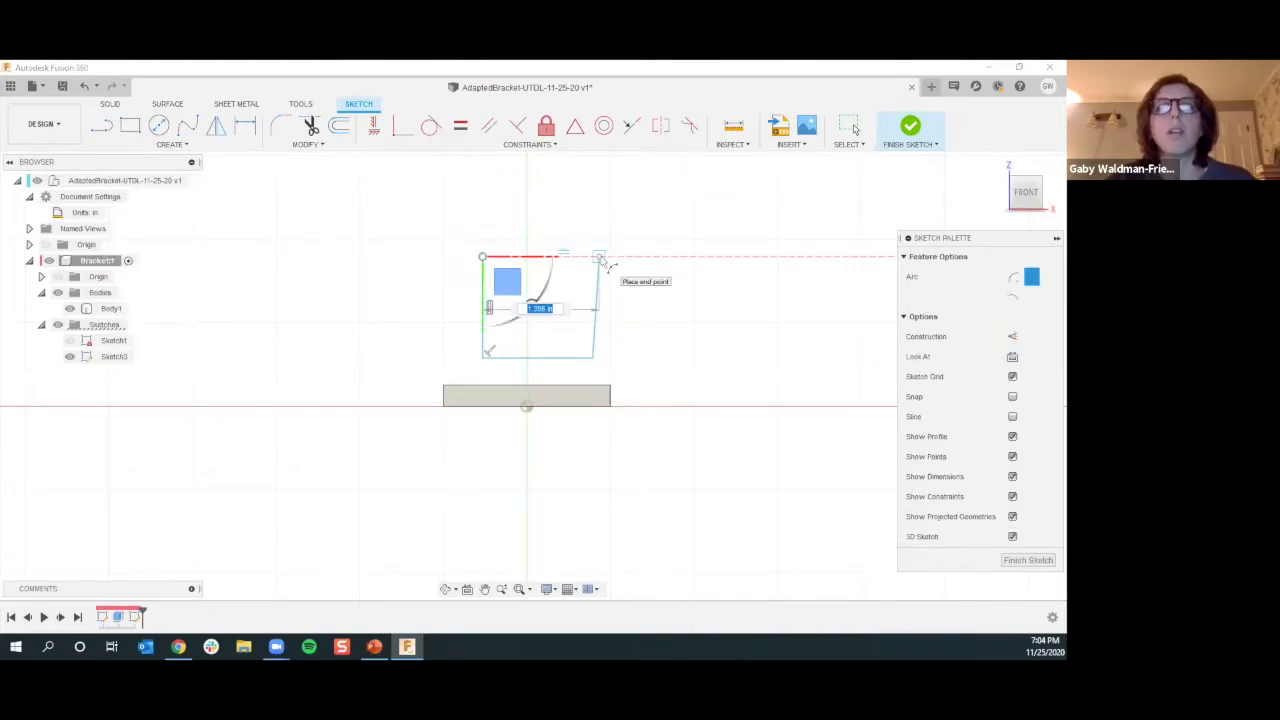
click(600, 258)
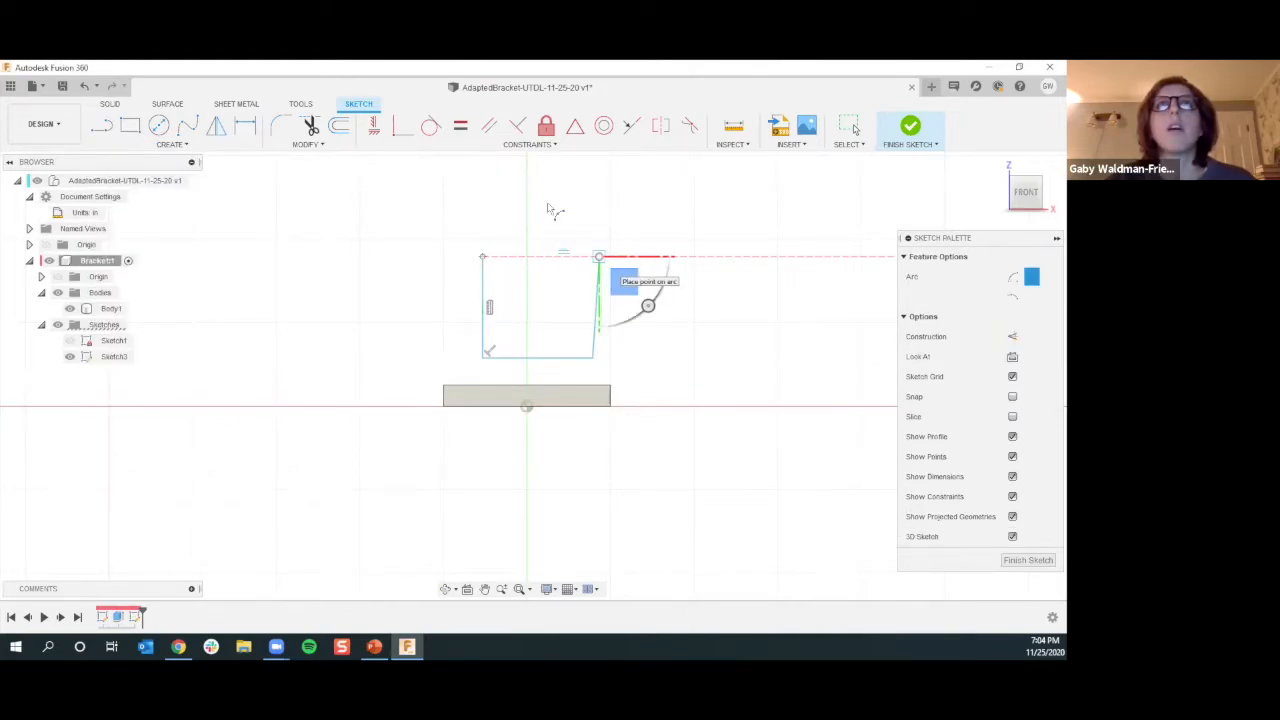
click(548, 201)
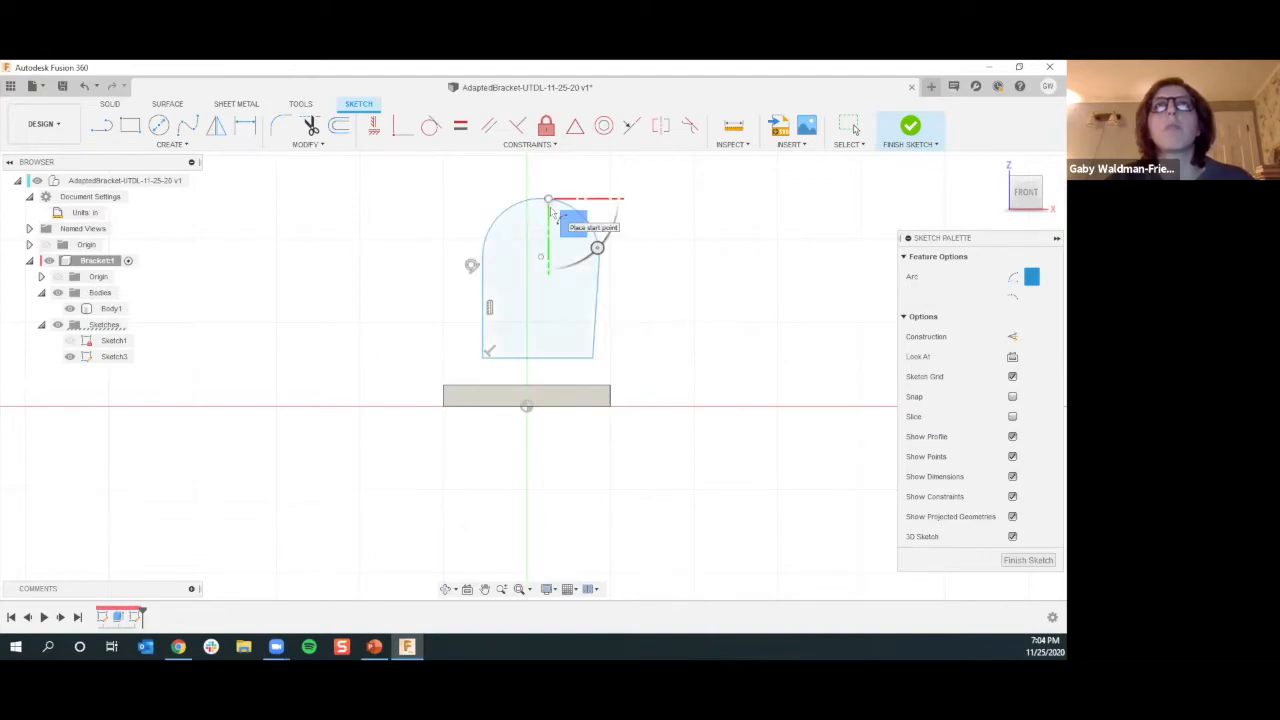
key(Escape)
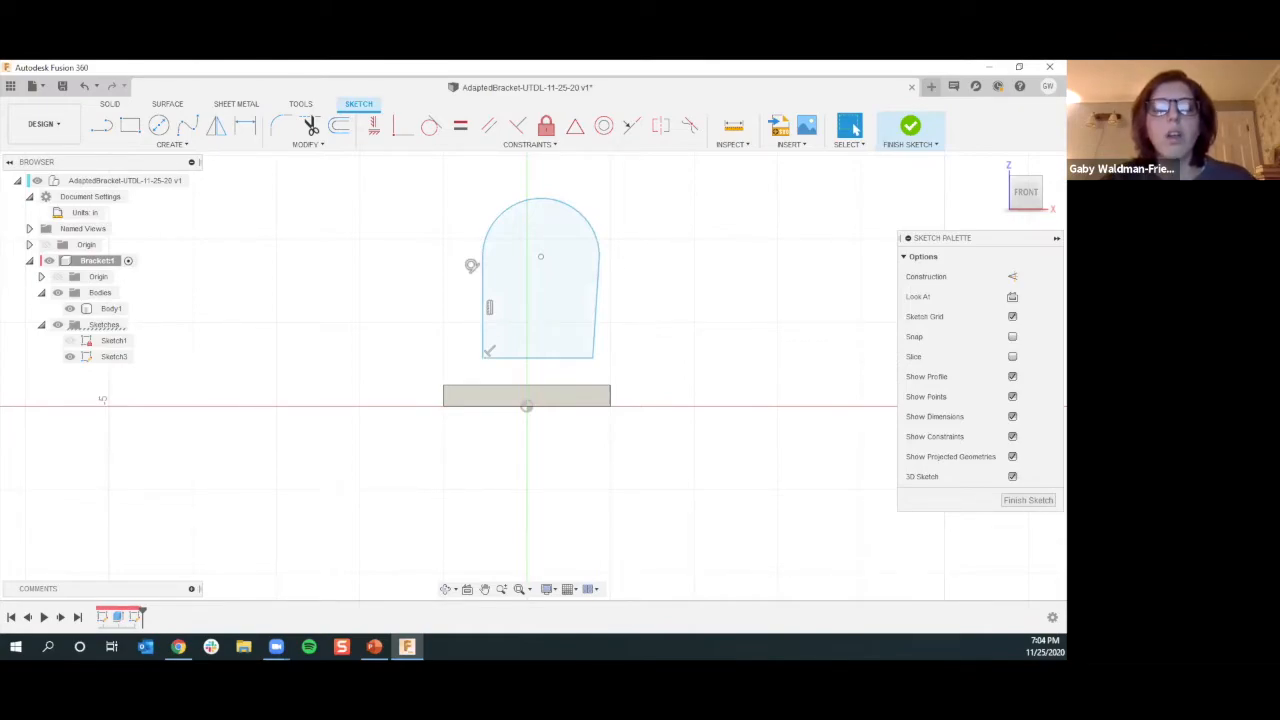
Constrain the outline's slanted right side to be vertical and tangent to the top arc
click(373, 128)
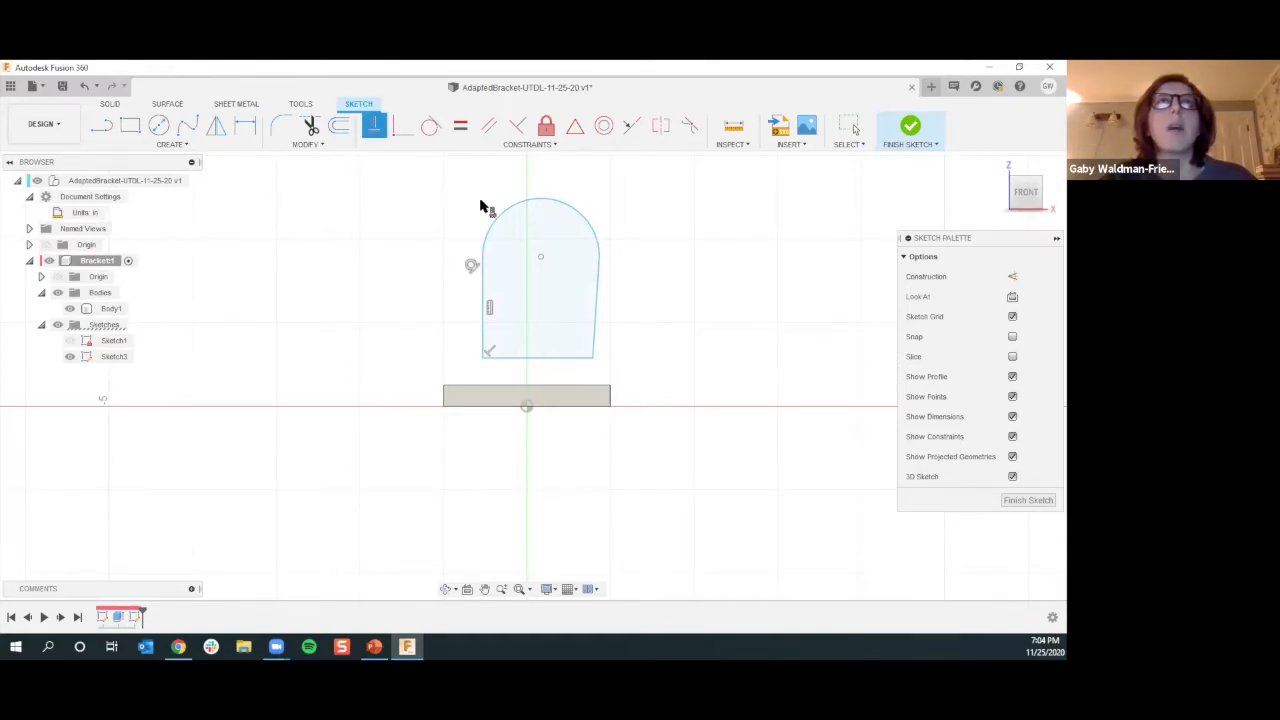
click(596, 304)
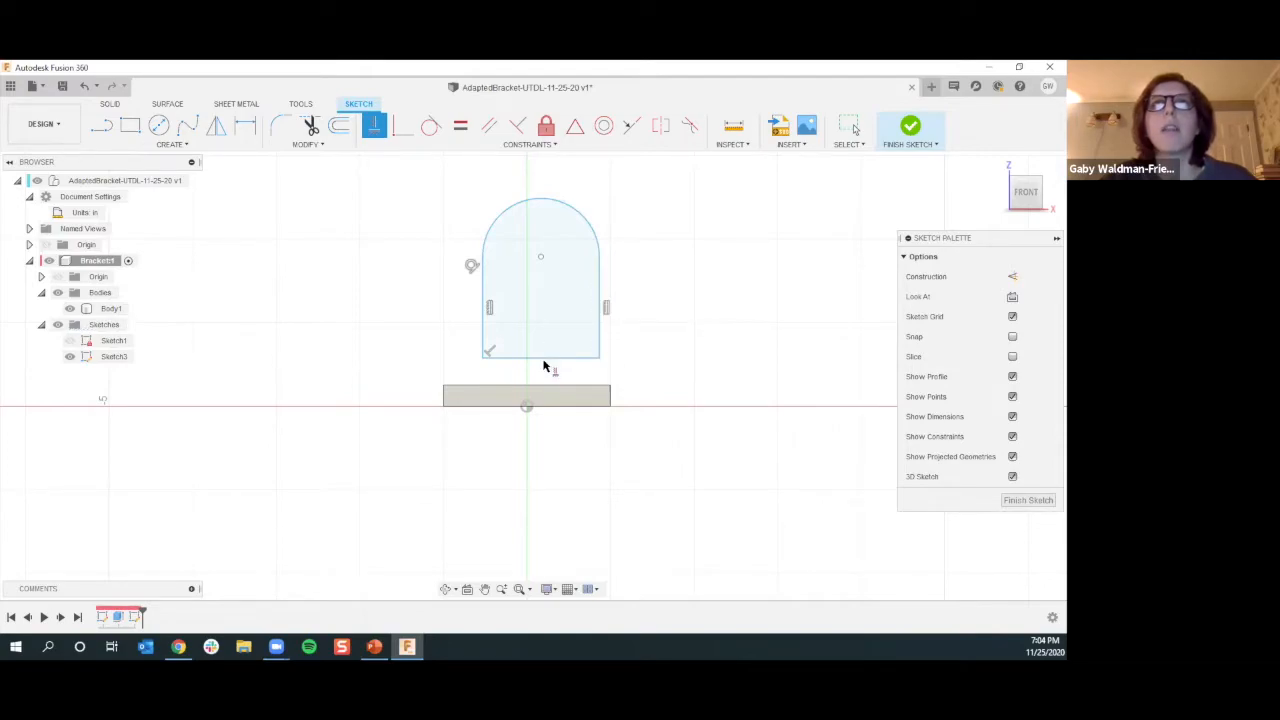
key(Escape)
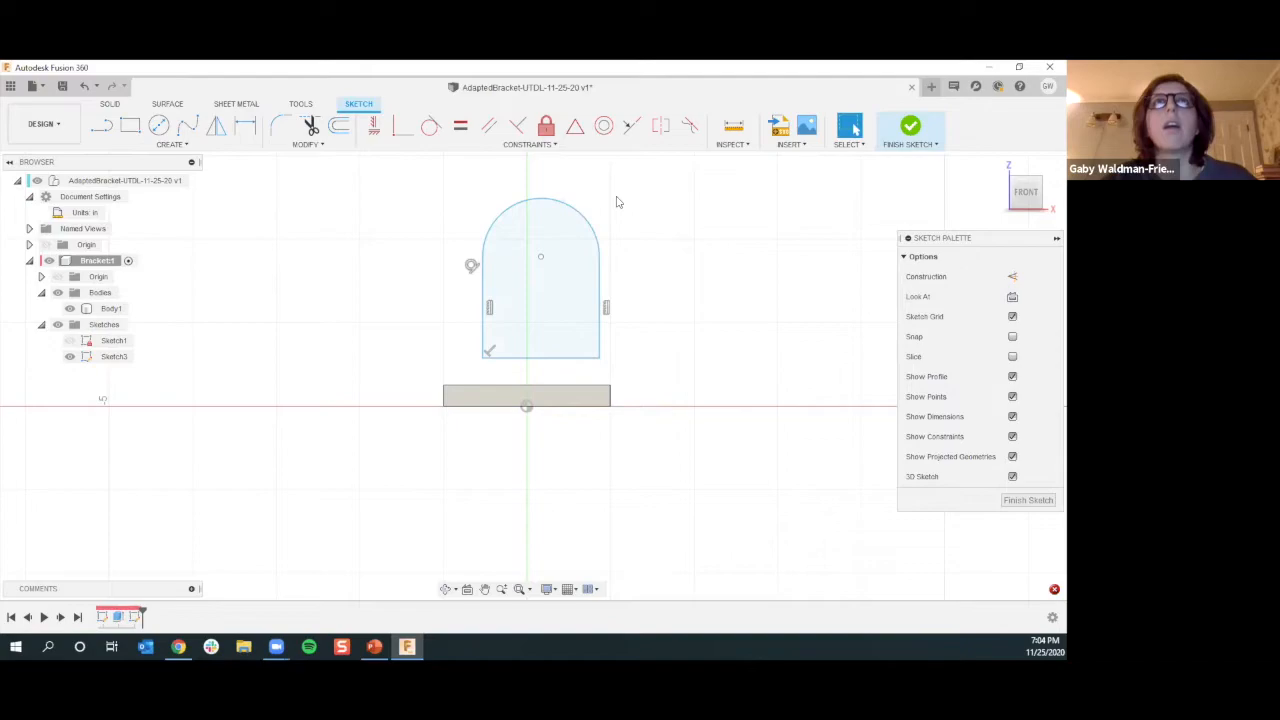
click(595, 252)
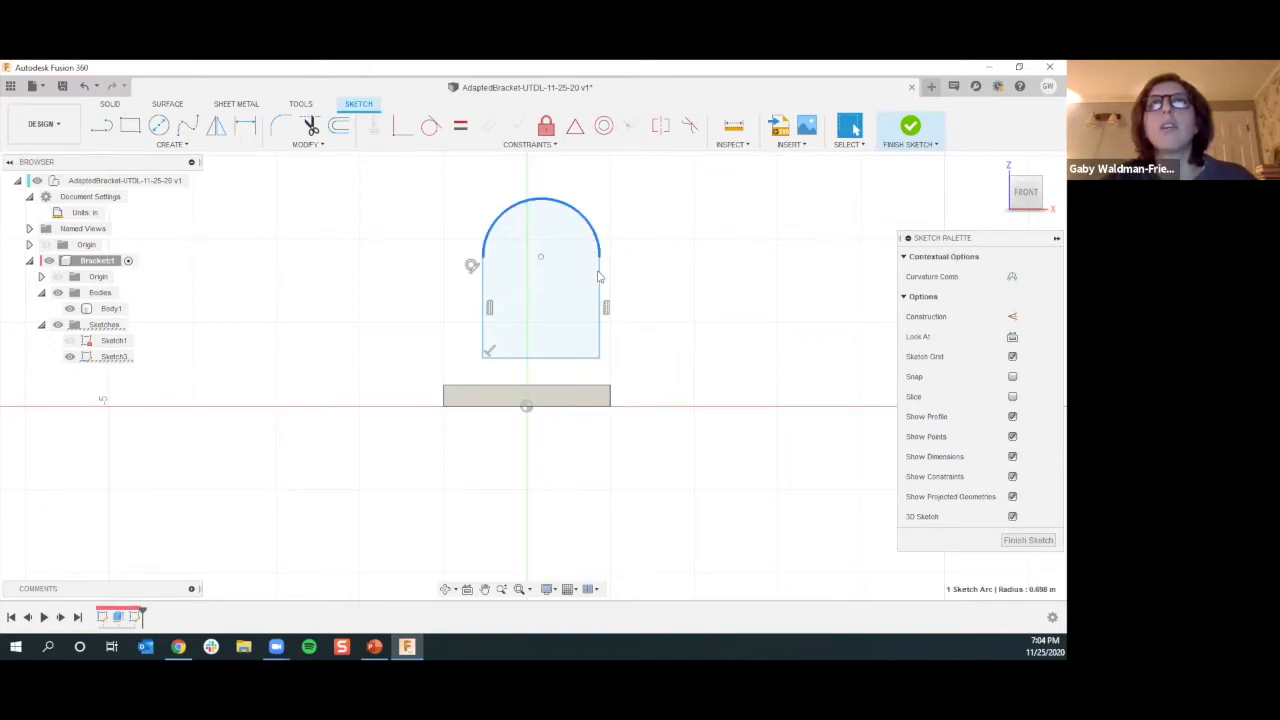
click(625, 230)
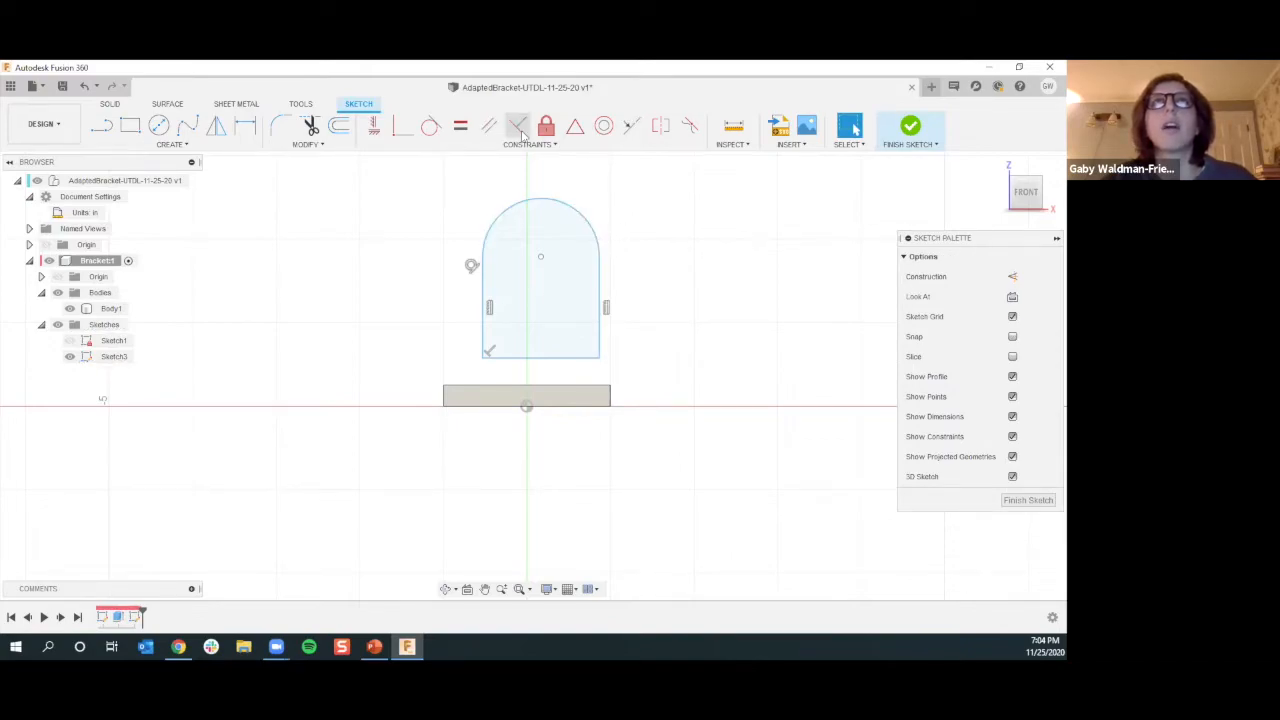
click(432, 128)
click(570, 205)
click(600, 276)
scroll(592, 382, down, 2)
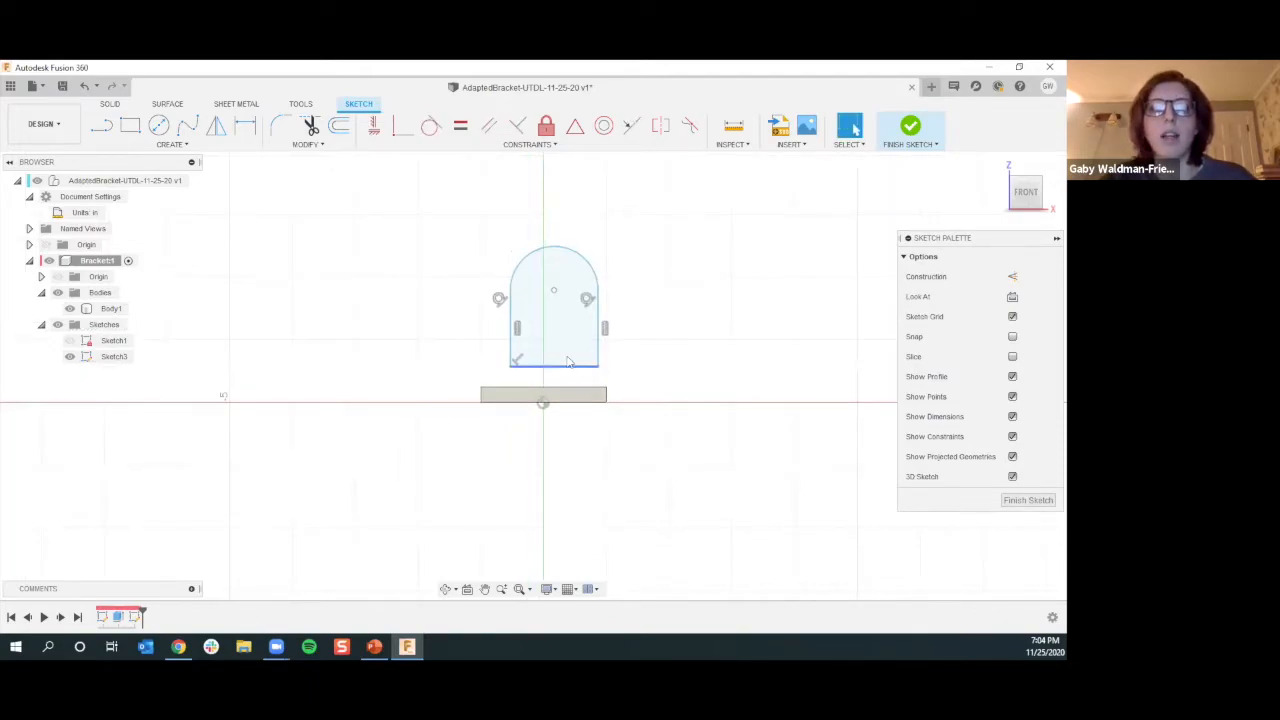
Dimension the top arc with a radius of 0.75 in
key(d)
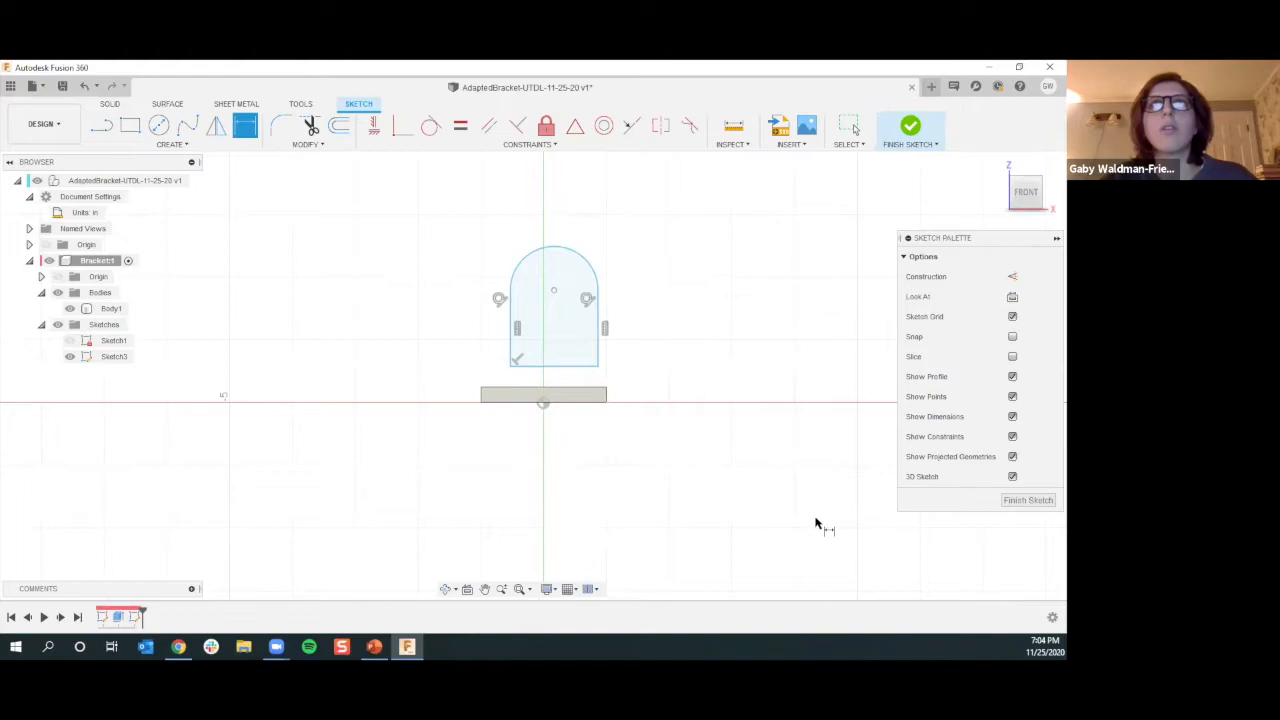
click(581, 253)
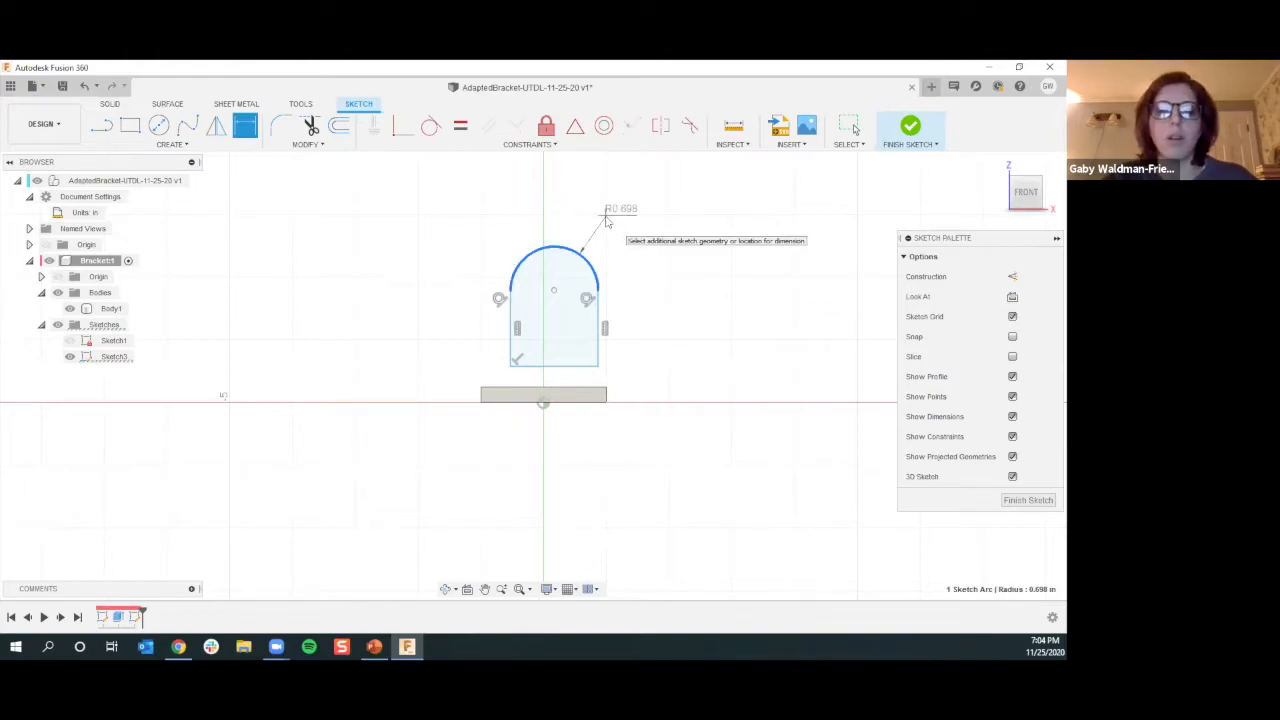
click(606, 220)
text(.75)
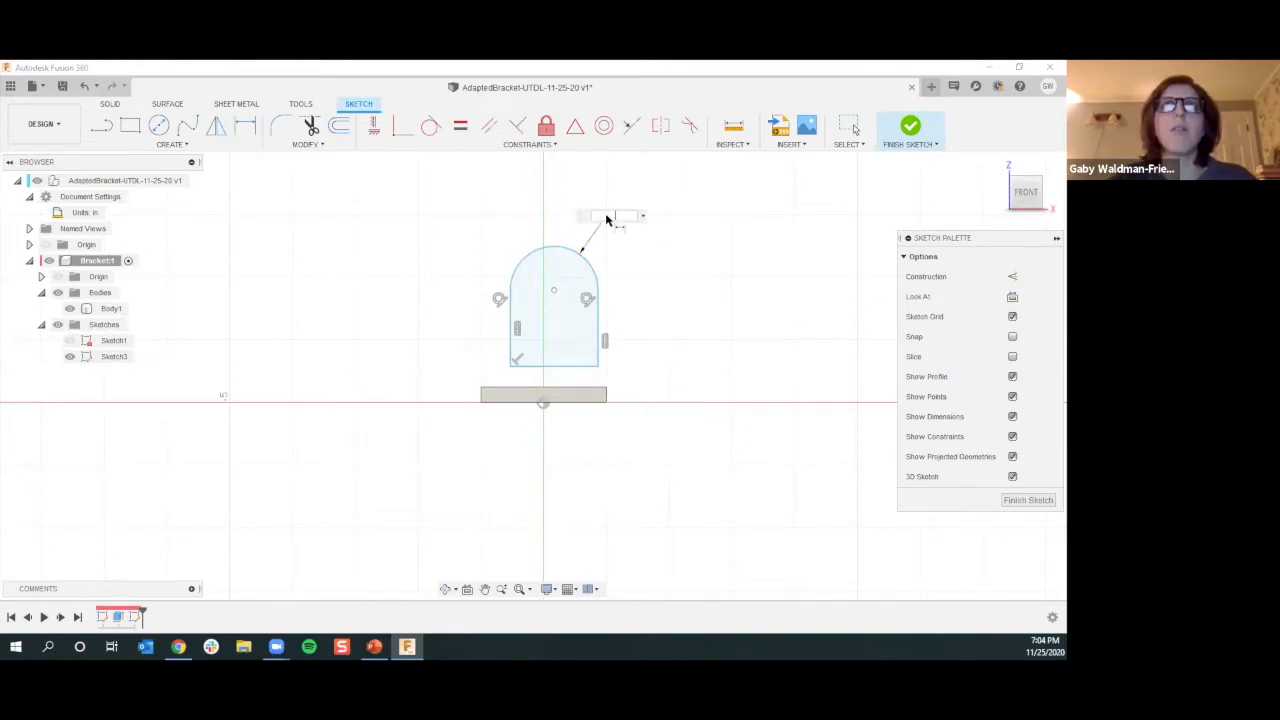
key(Return)
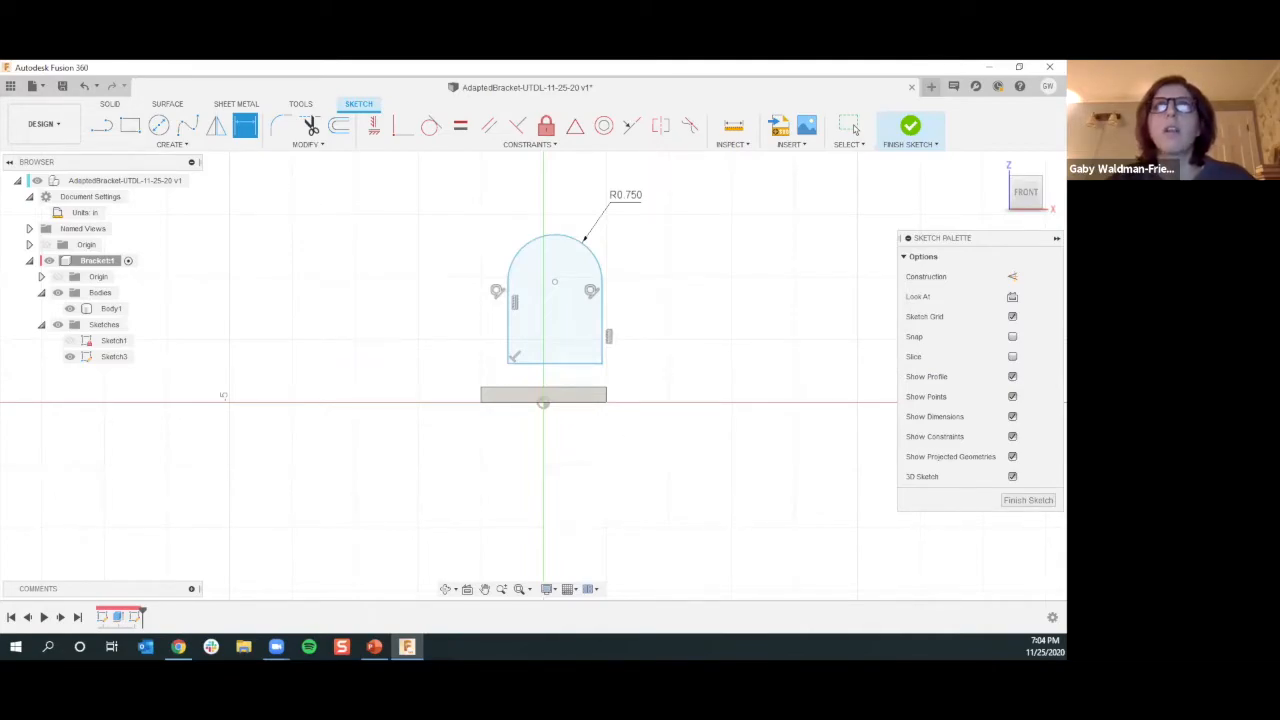
Dimension the height of the profile's straight right side as 0.75 in and set the arc's radius to 0.375 in
click(666, 316)
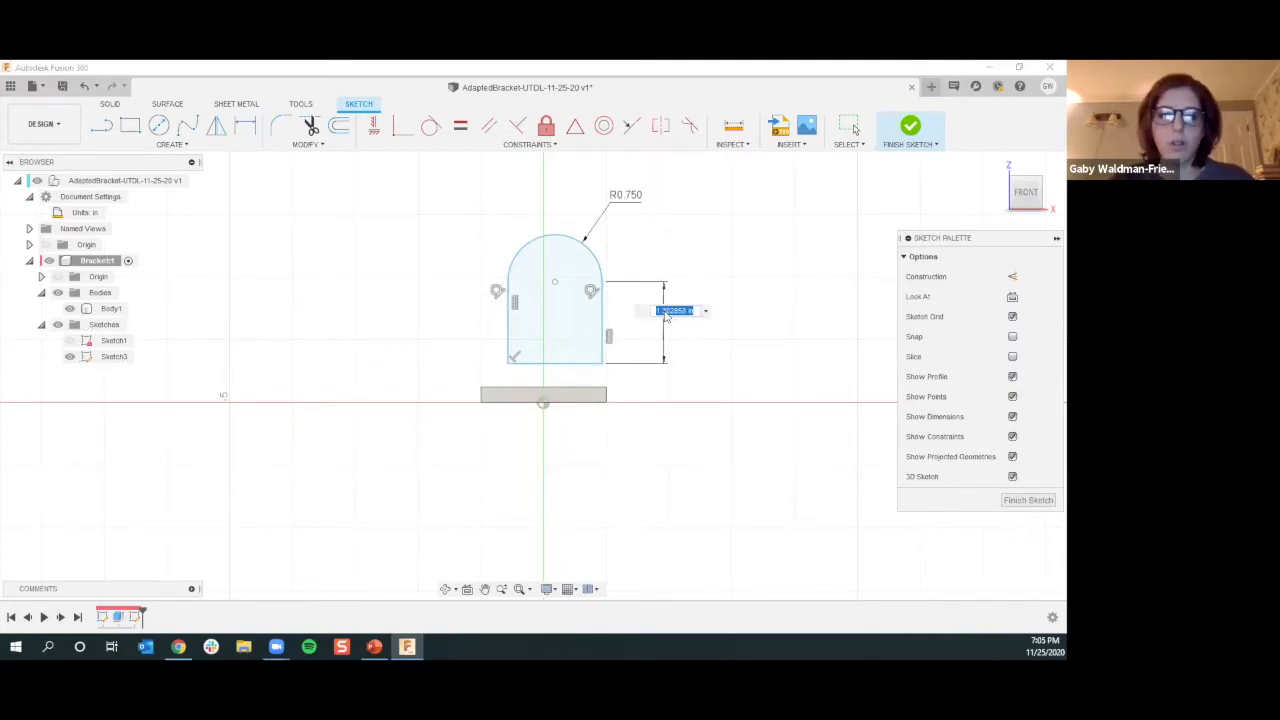
text(.75)
key(Return)
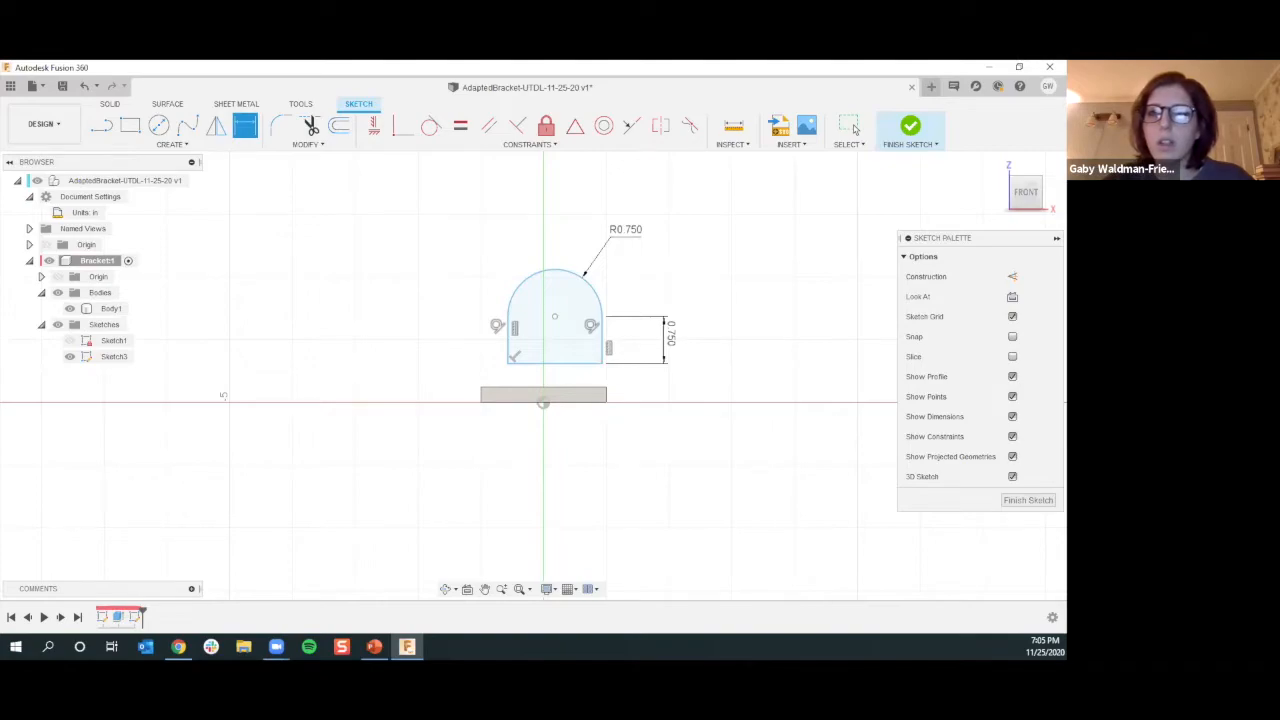
double_click(628, 231)
text(.375)
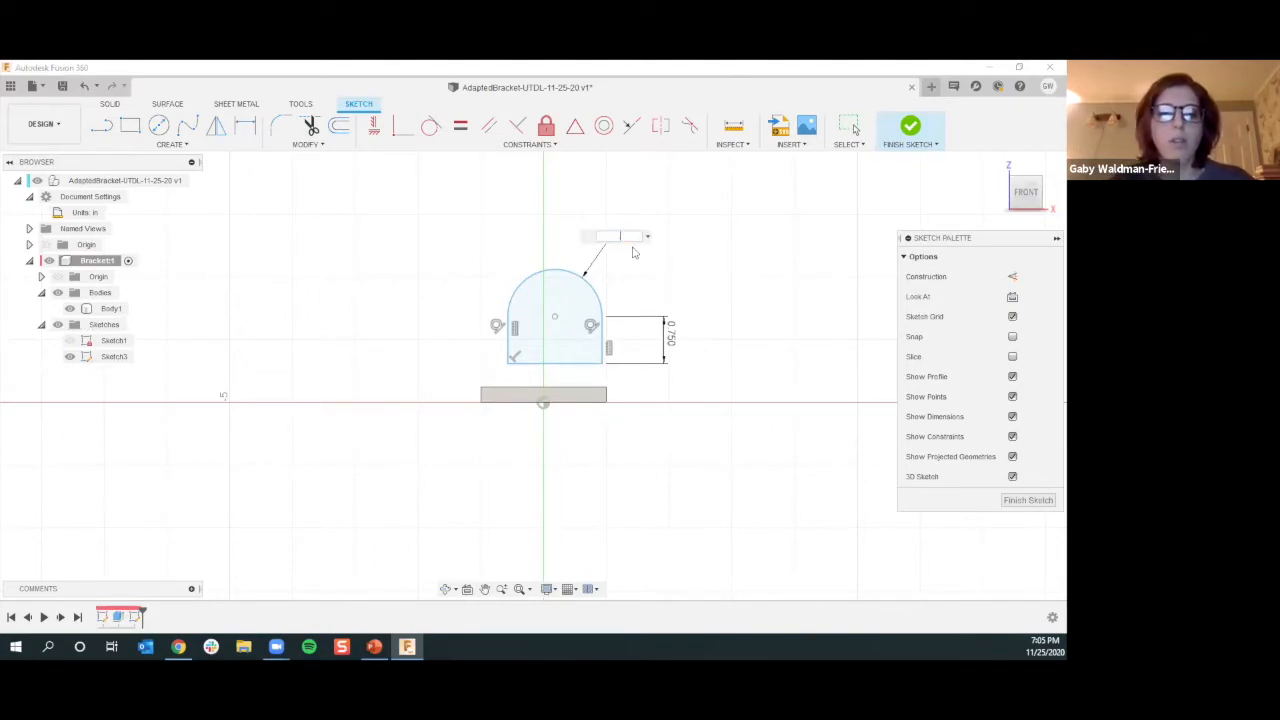
key(Return)
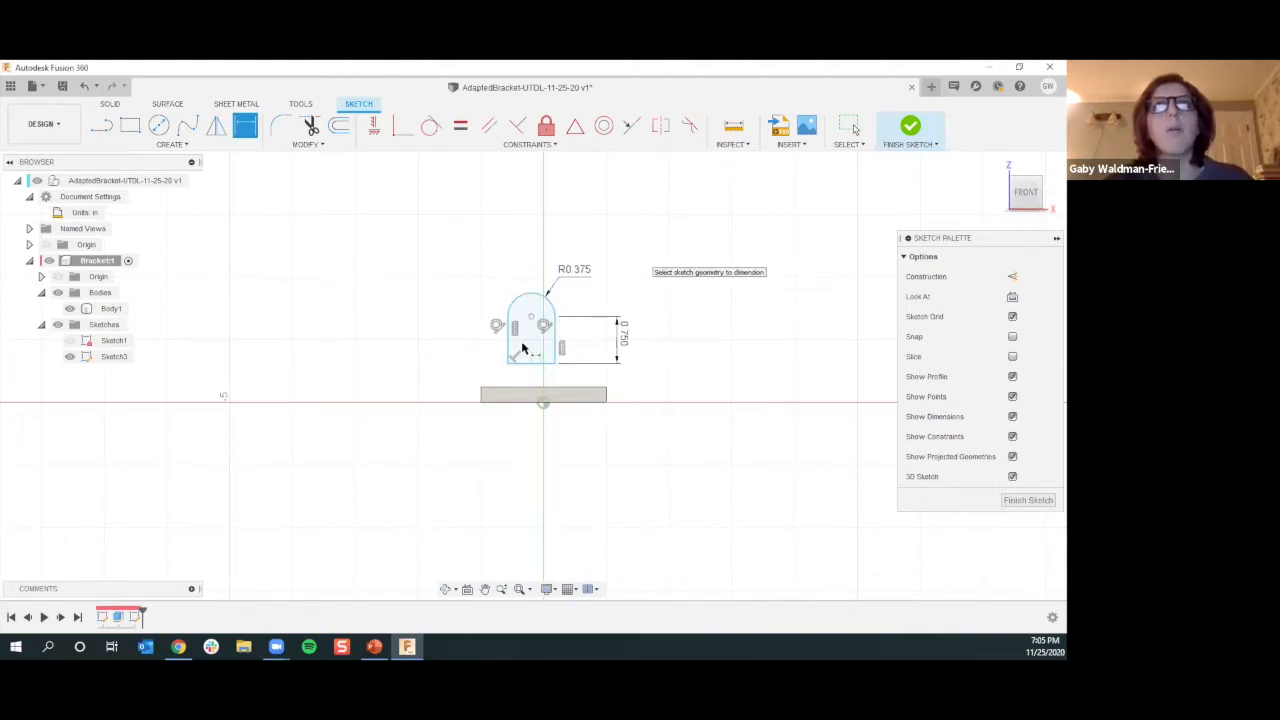
Move the arched profile closer to the base and constrain its bottom line to the midpoint of the base's top edge
scroll(525, 338, up, 2)
scroll(530, 340, up, 1)
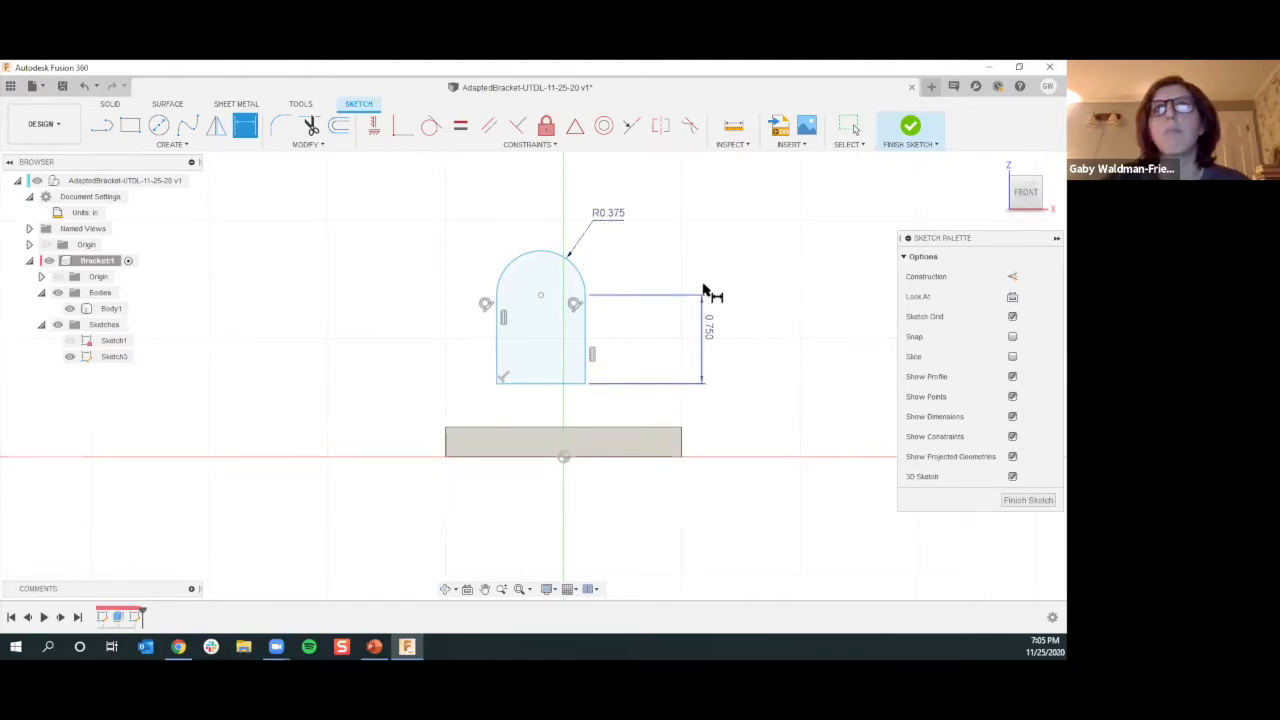
key(Escape)
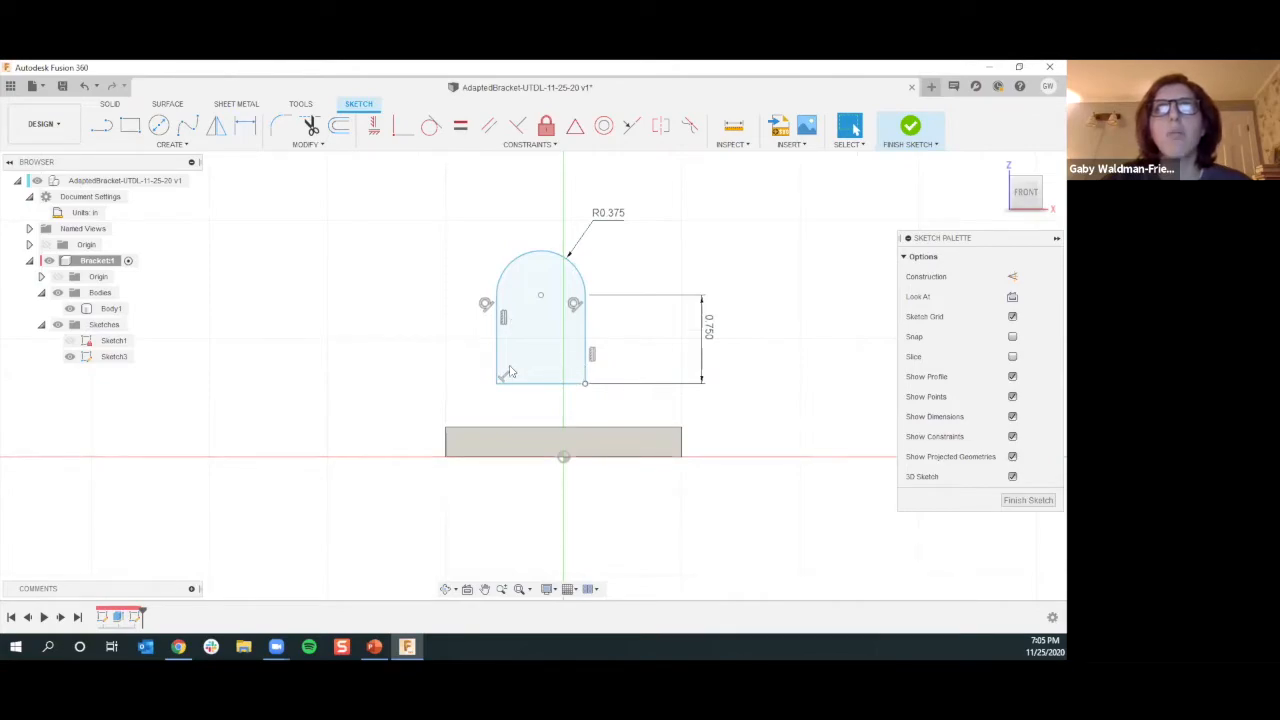
mouse_move(585, 383)
mouse_down()
mouse_move(593, 276)
mouse_move(529, 316)
mouse_move(621, 417)
mouse_move(607, 431)
mouse_move(606, 411)
mouse_up()
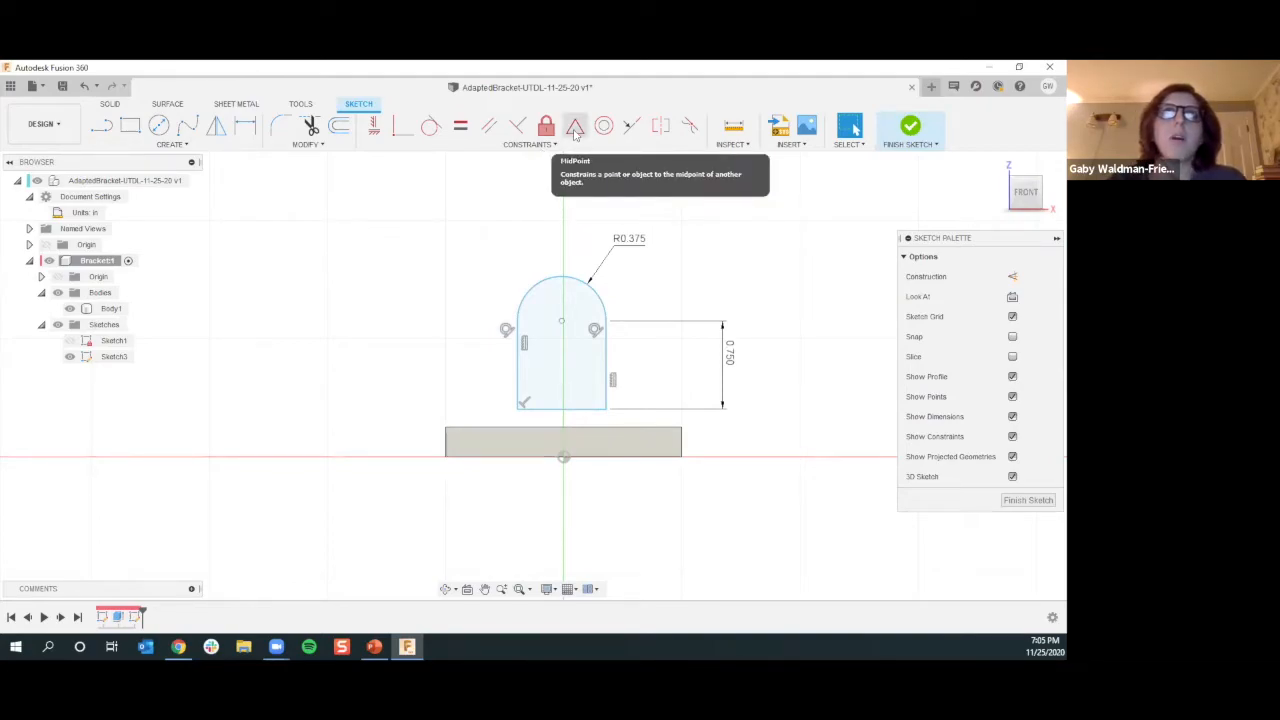
click(575, 129)
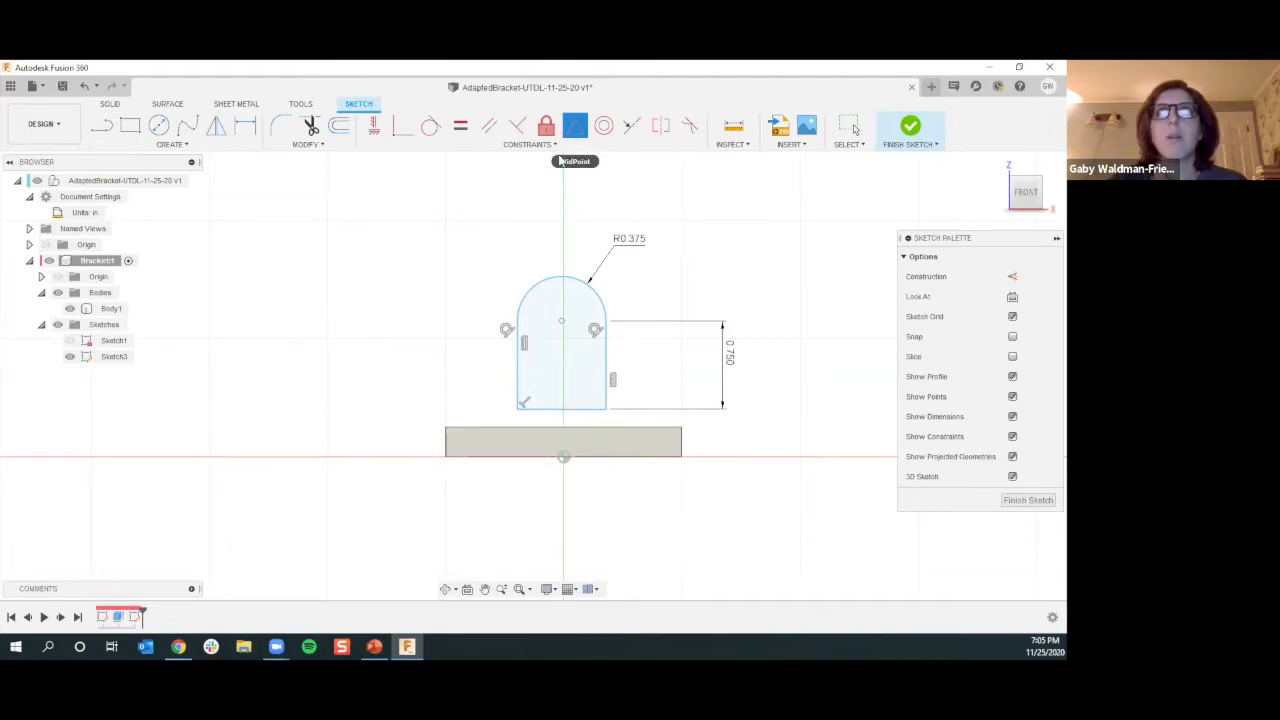
click(573, 408)
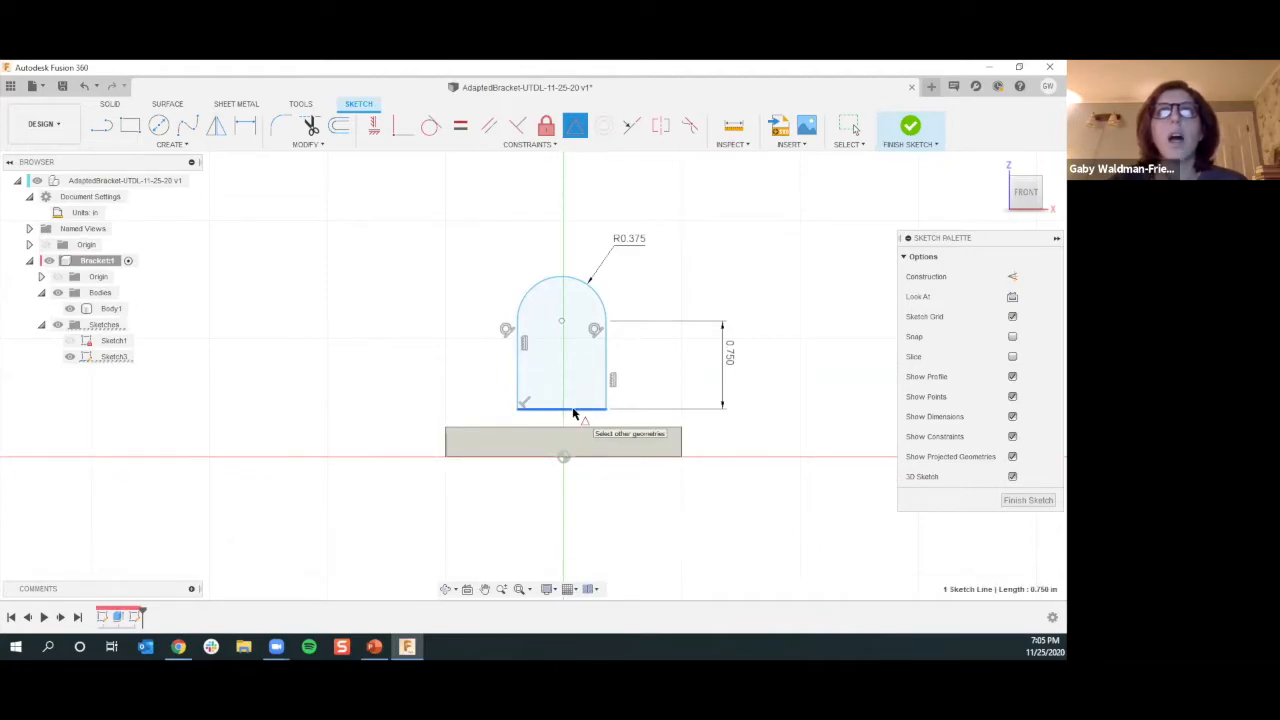
click(603, 429)
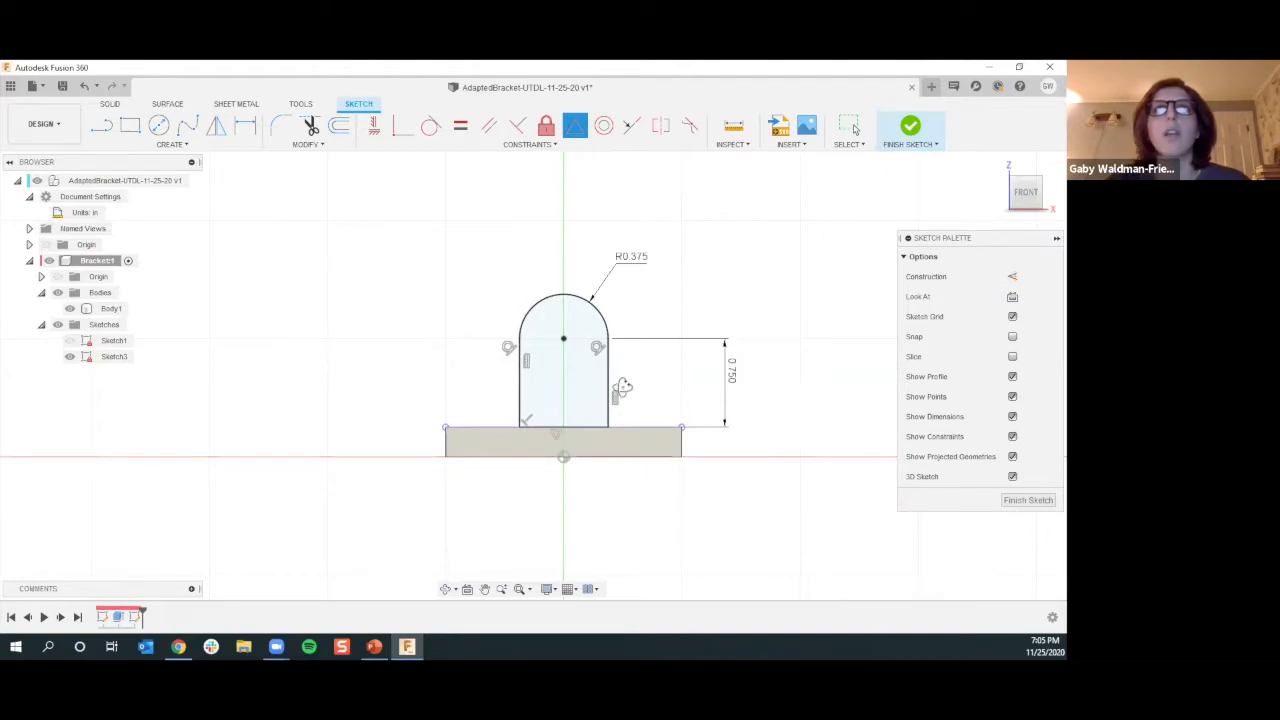
Finish the sketch and examine the arched profile standing on the base from an angle
shift+middle_drag(522, 296, 497, 411)
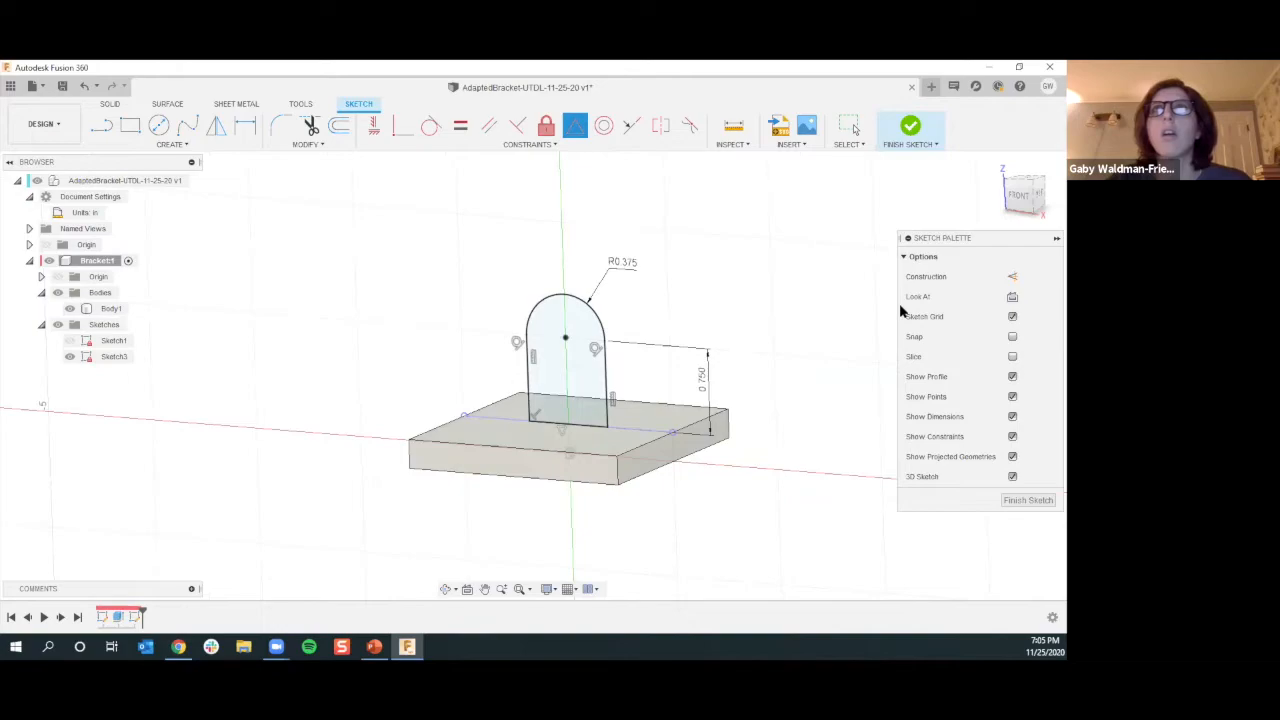
click(911, 130)
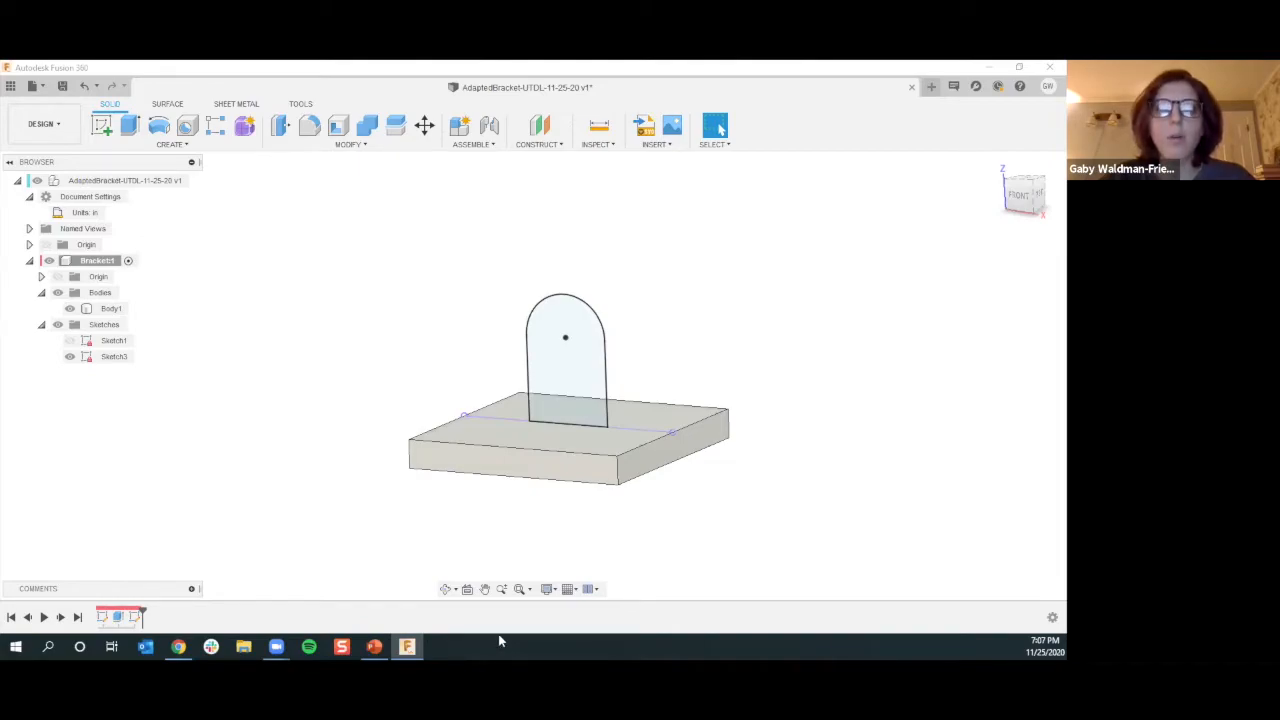
click(685, 468)
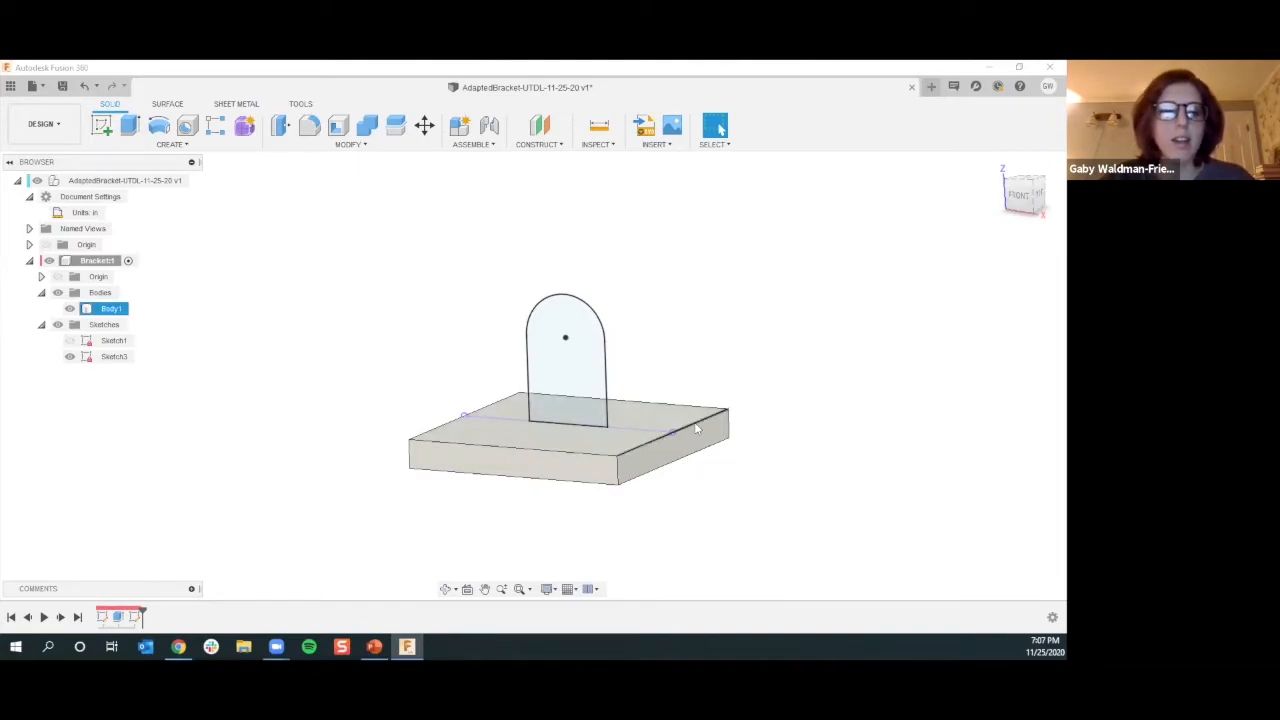
mouse_move(693, 446)
shift+middle_down()
mouse_move(657, 466)
mouse_move(573, 366)
shift+middle_up()
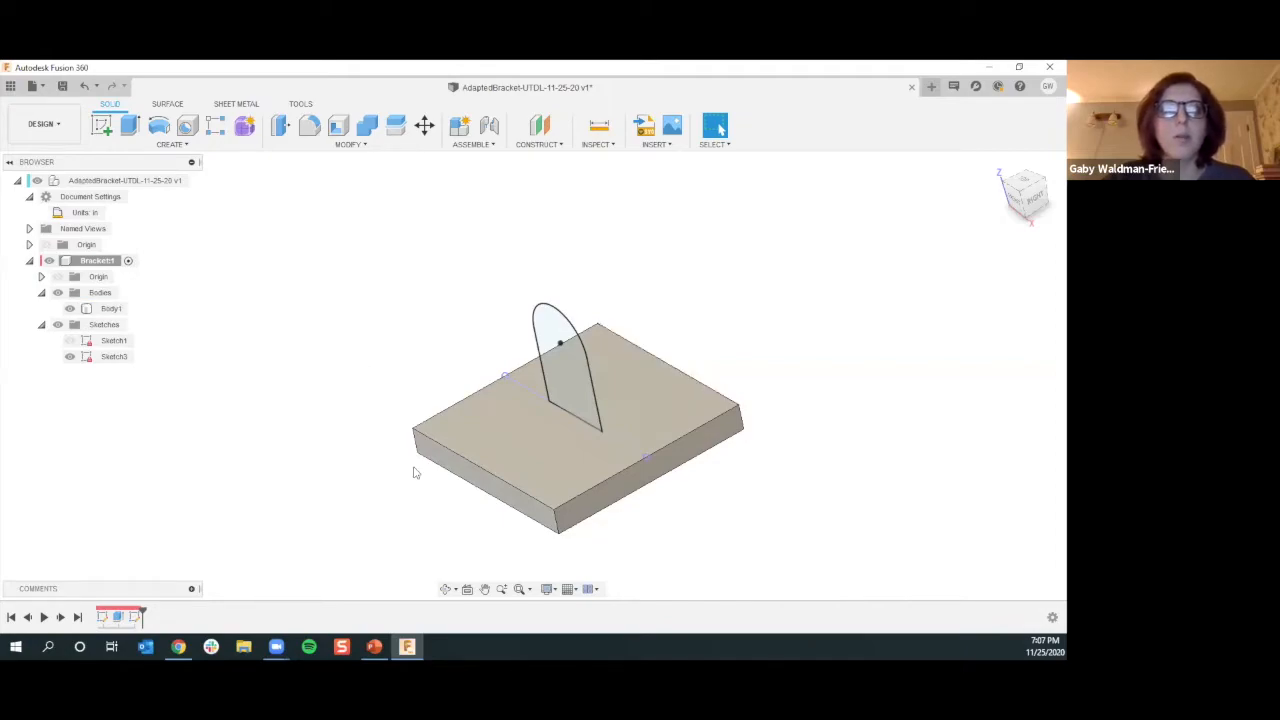
scroll(415, 473, down, 2)
scroll(430, 515, up, 2)
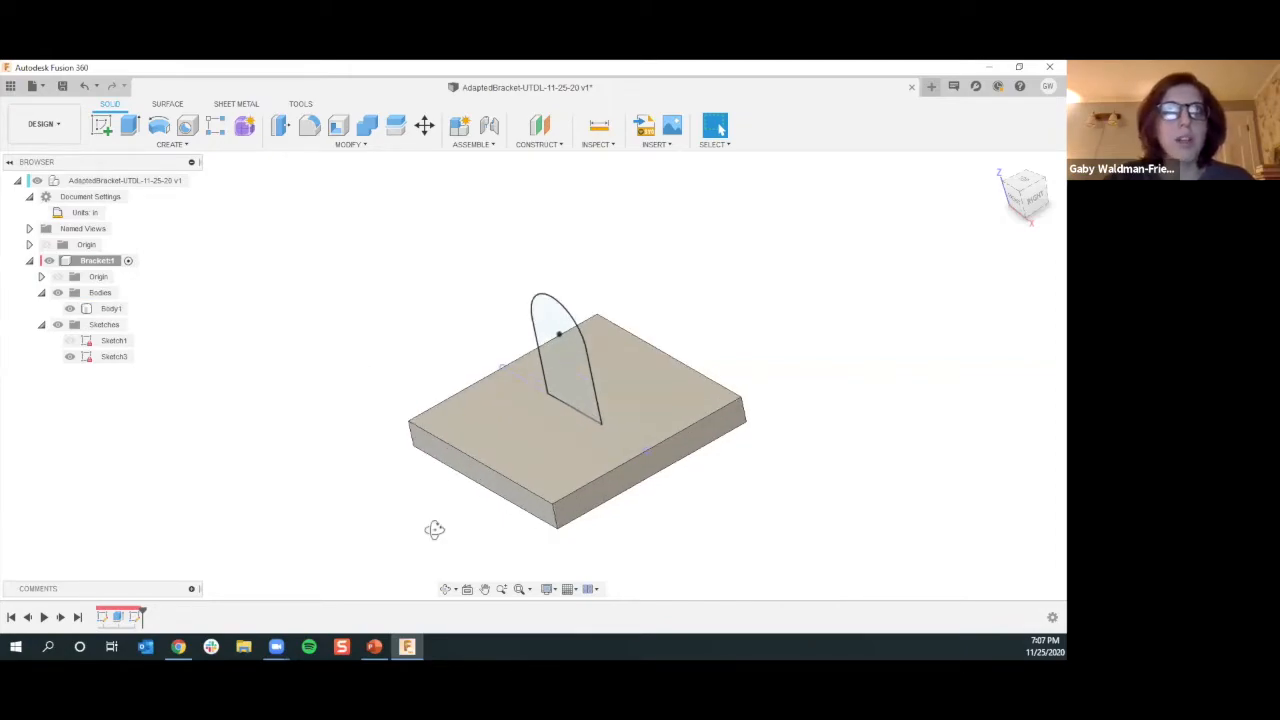
shift+middle_drag(460, 537, 515, 534)
Show the list of the team's projects beside the model and switch to PowerPoint
click(716, 126)
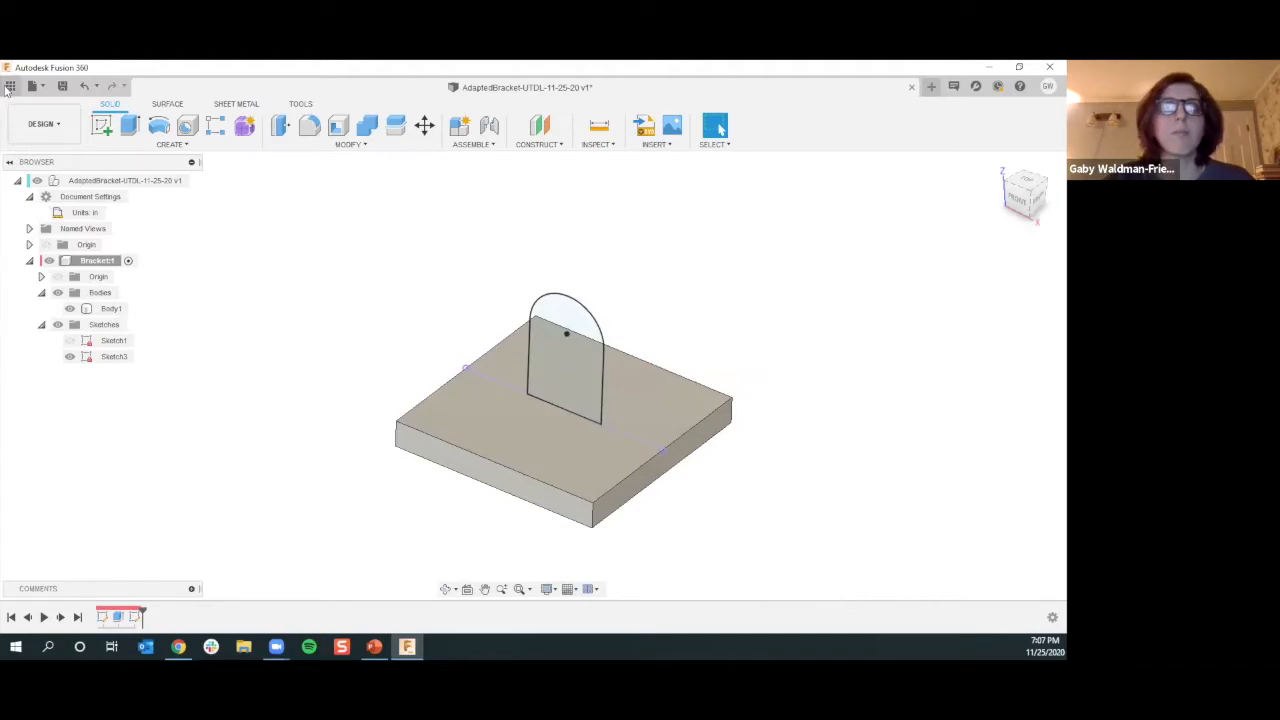
key(ctrl+alt+p)
key(alt+Tab)
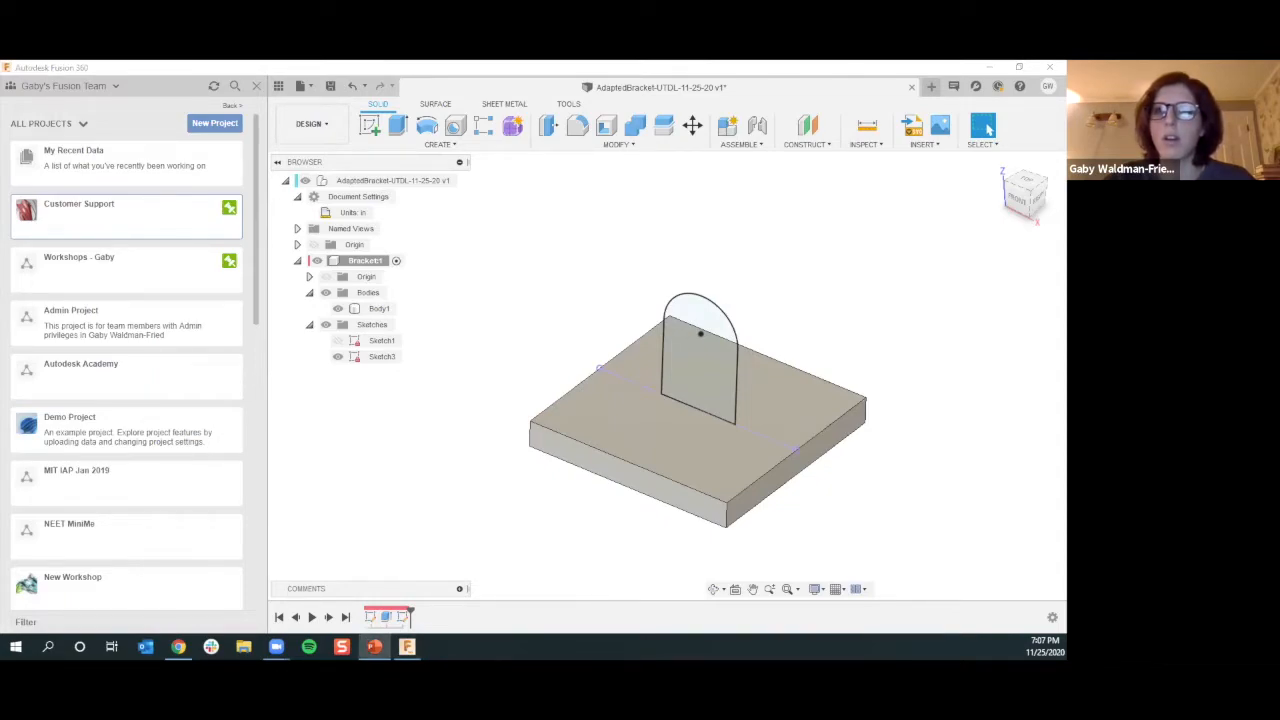
Bring the PowerPoint presentation up at full size on the slide about creating the bracket's sketch and profile
drag(757, 61, 757, 104)
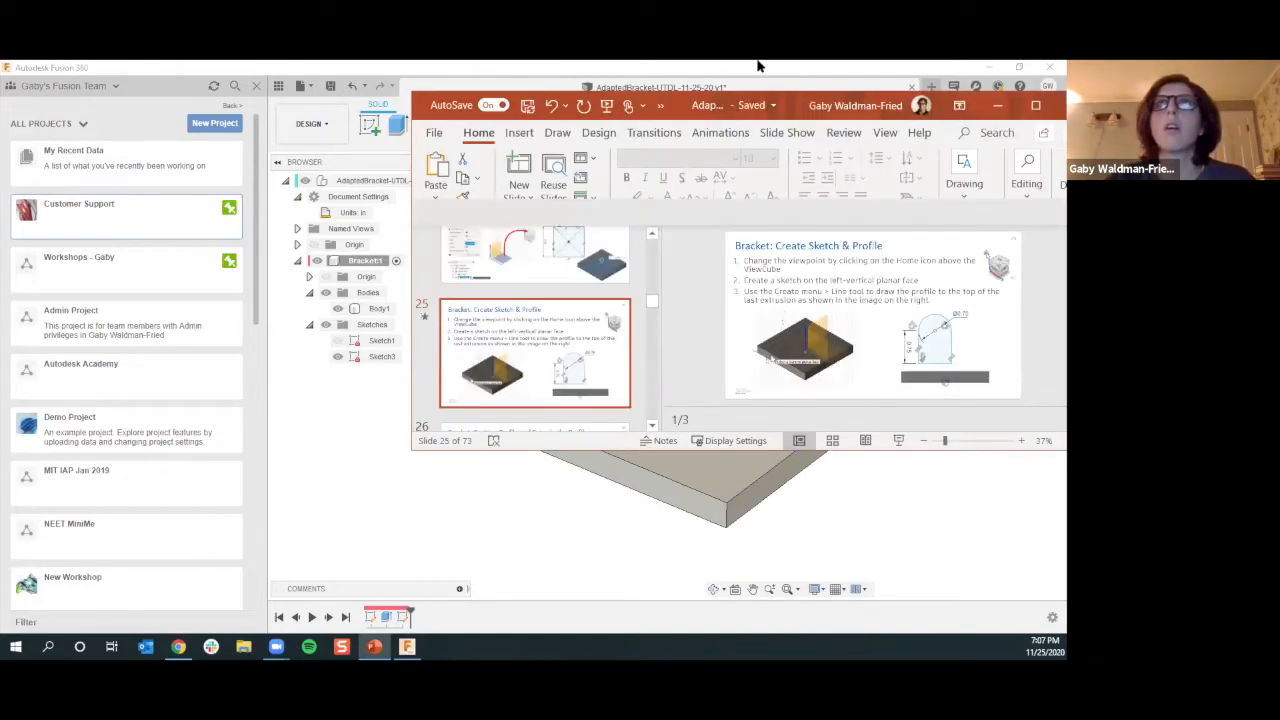
click(821, 74)
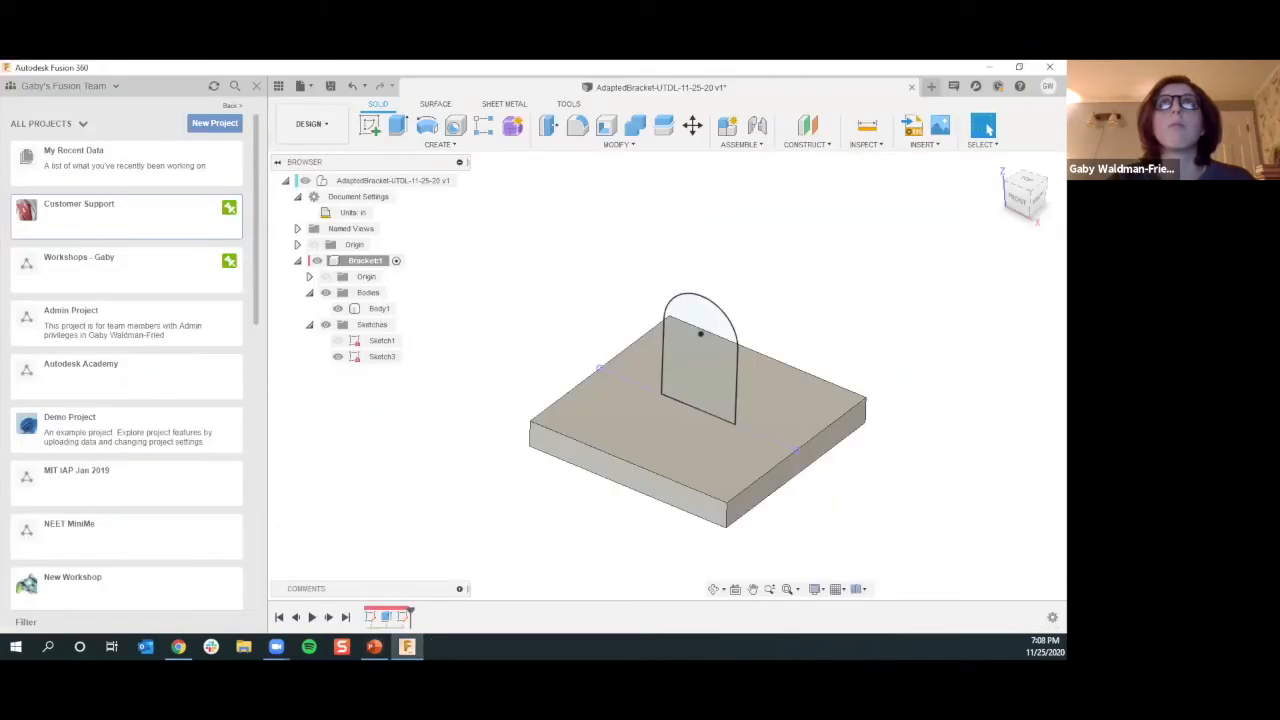
drag(601, 73, 597, 656)
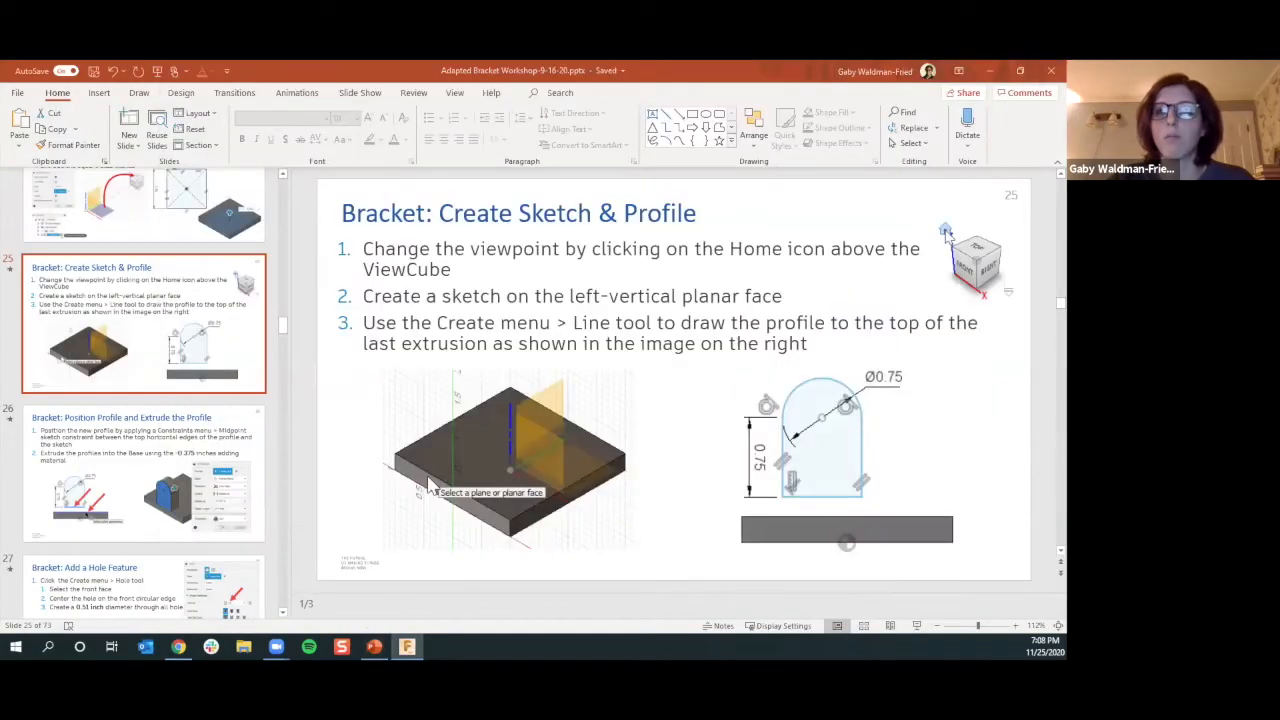
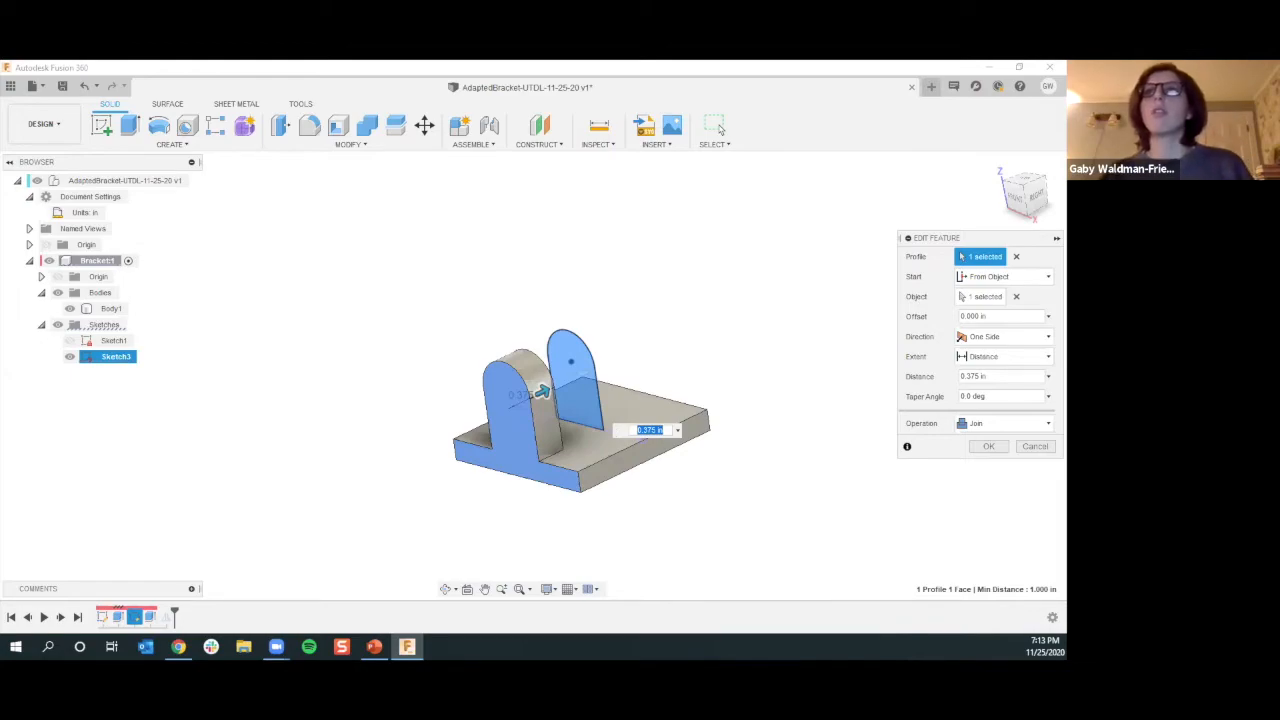
Accept the arched profile's extrusion settings: start From Object, one side, 0.375 in distance, Join operation
click(988, 446)
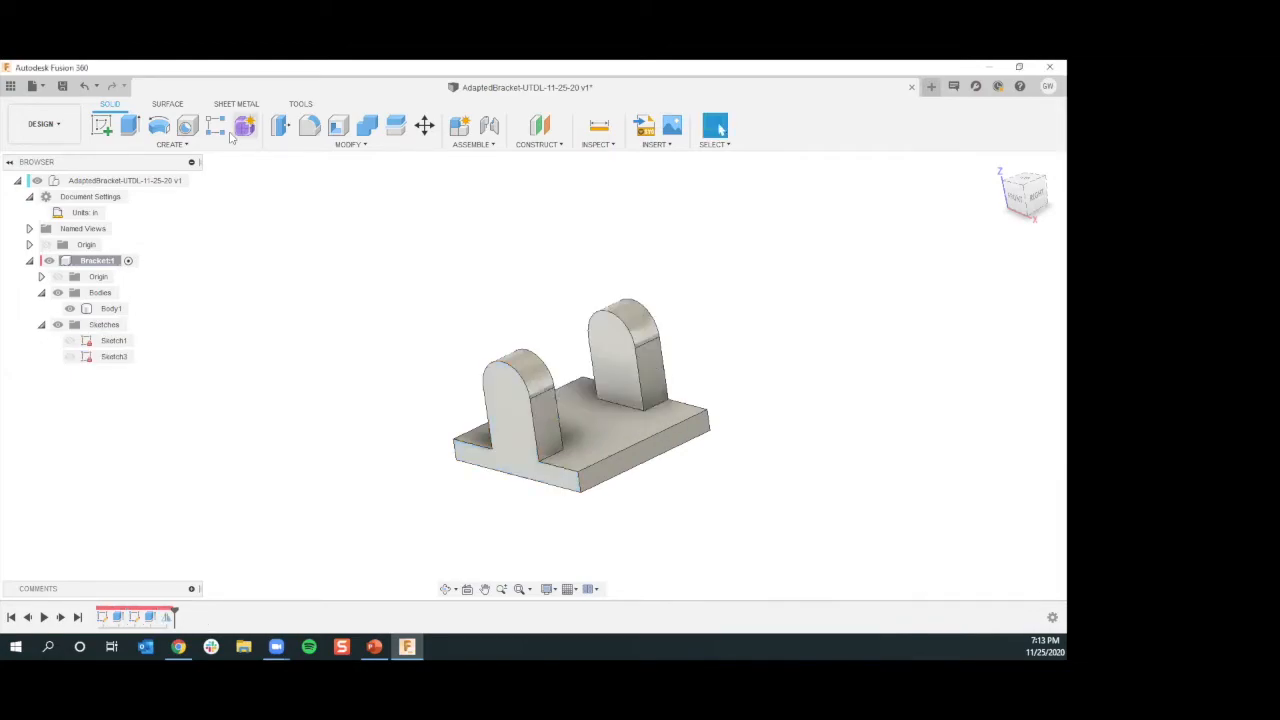
click(190, 140)
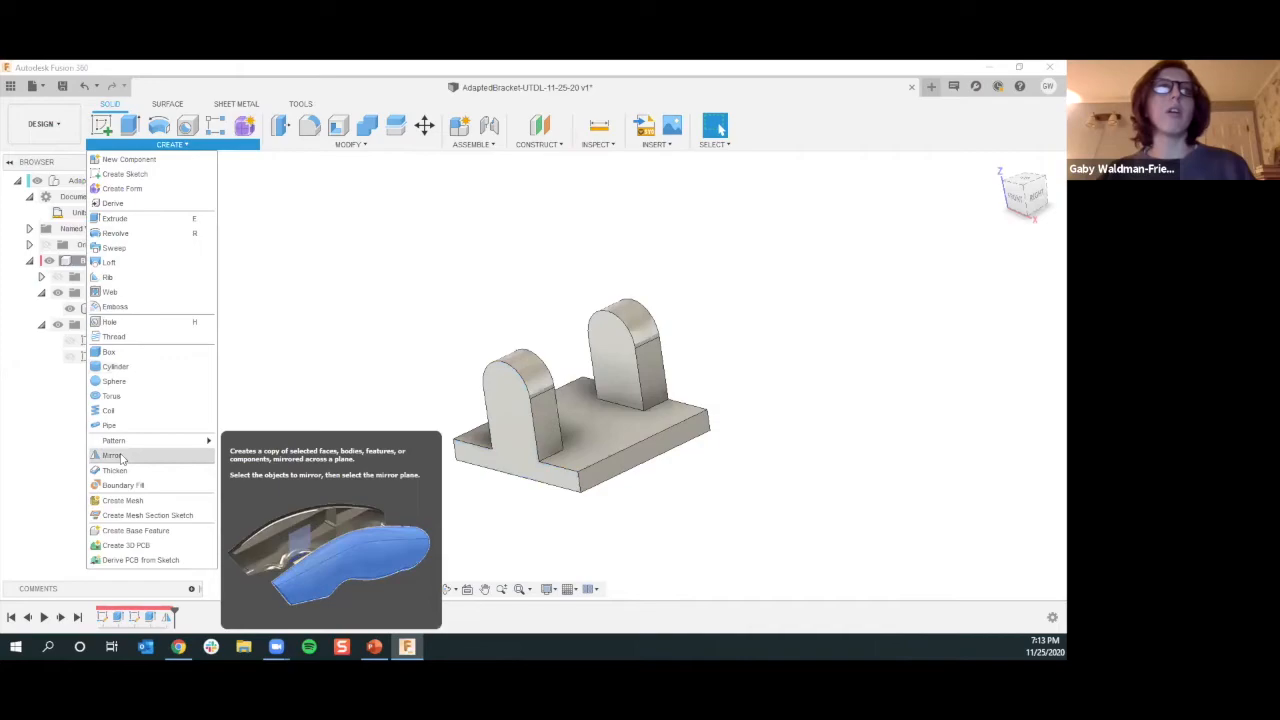
click(320, 357)
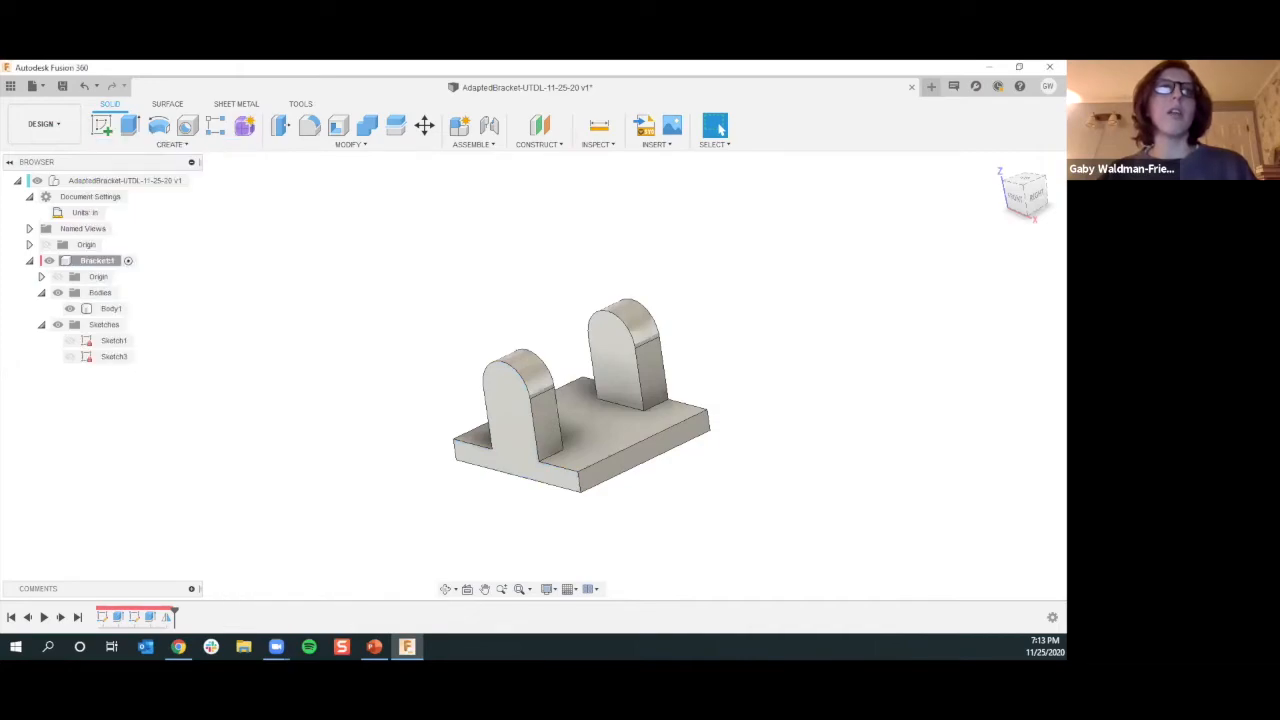
Open the existing mirror feature for editing and examine its mirrored object and mirror plane on the model
right_click(170, 618)
click(188, 530)
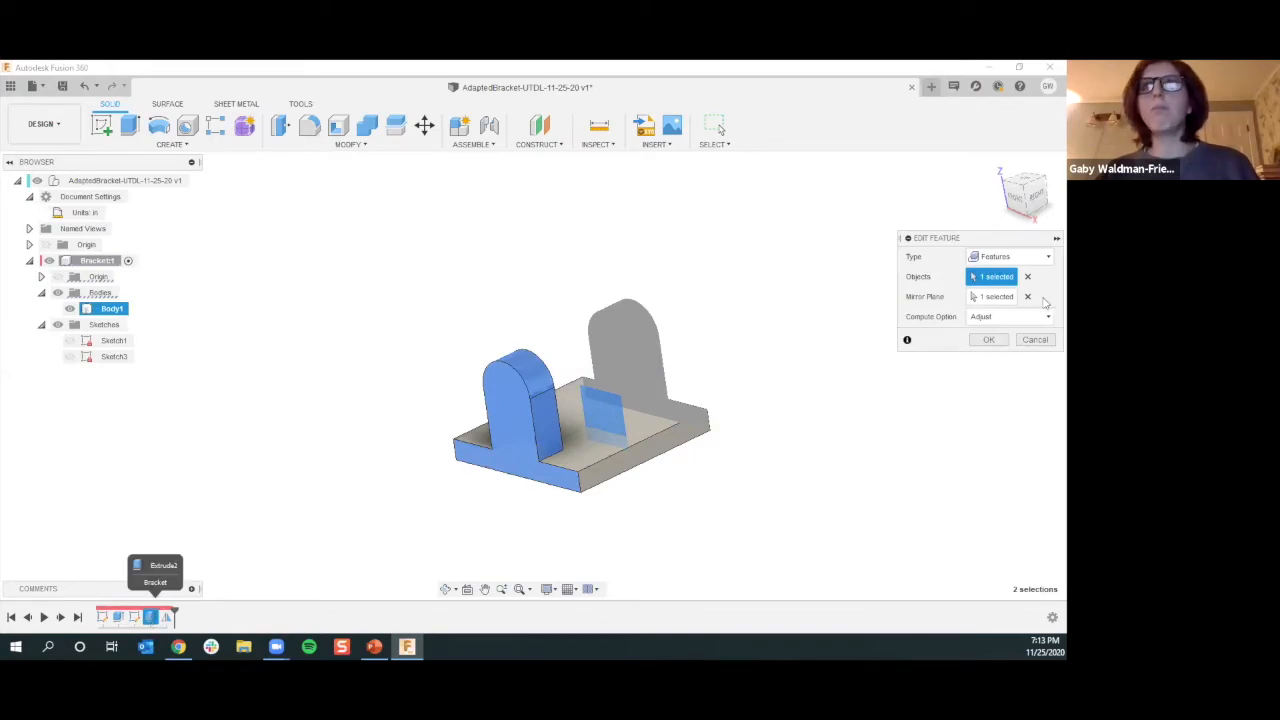
click(1003, 297)
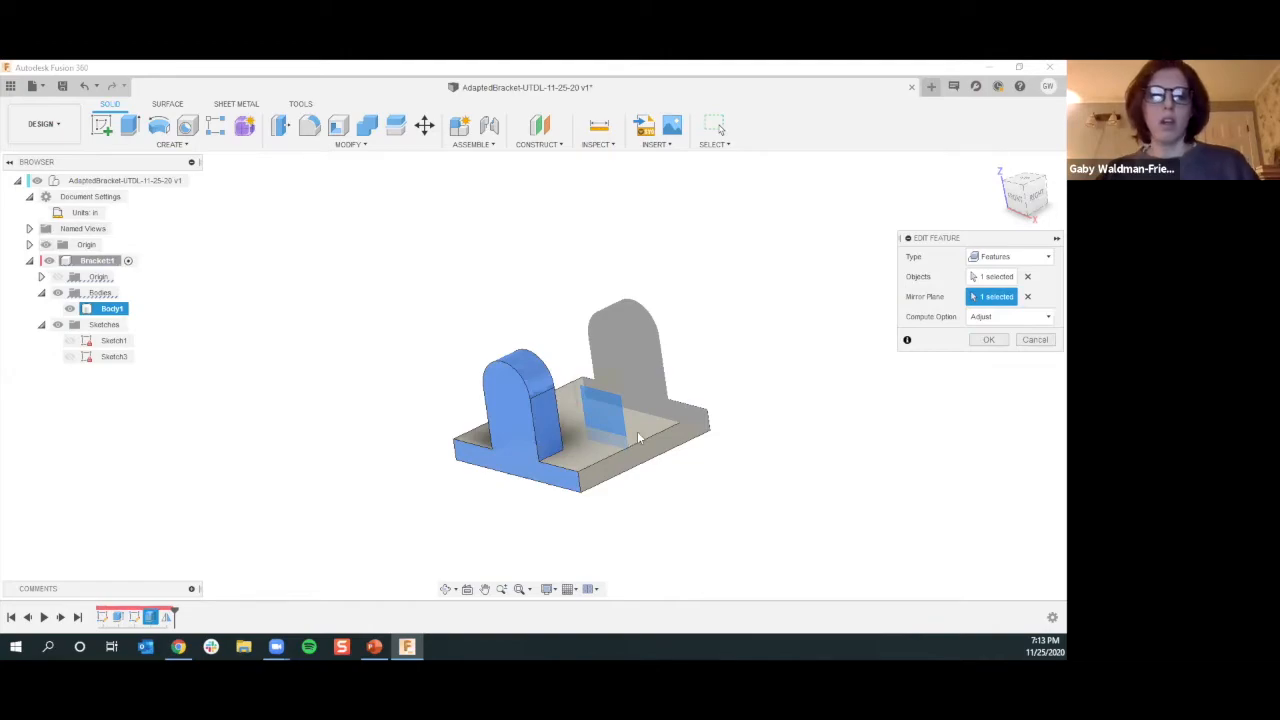
shift+middle_drag(640, 437, 614, 428)
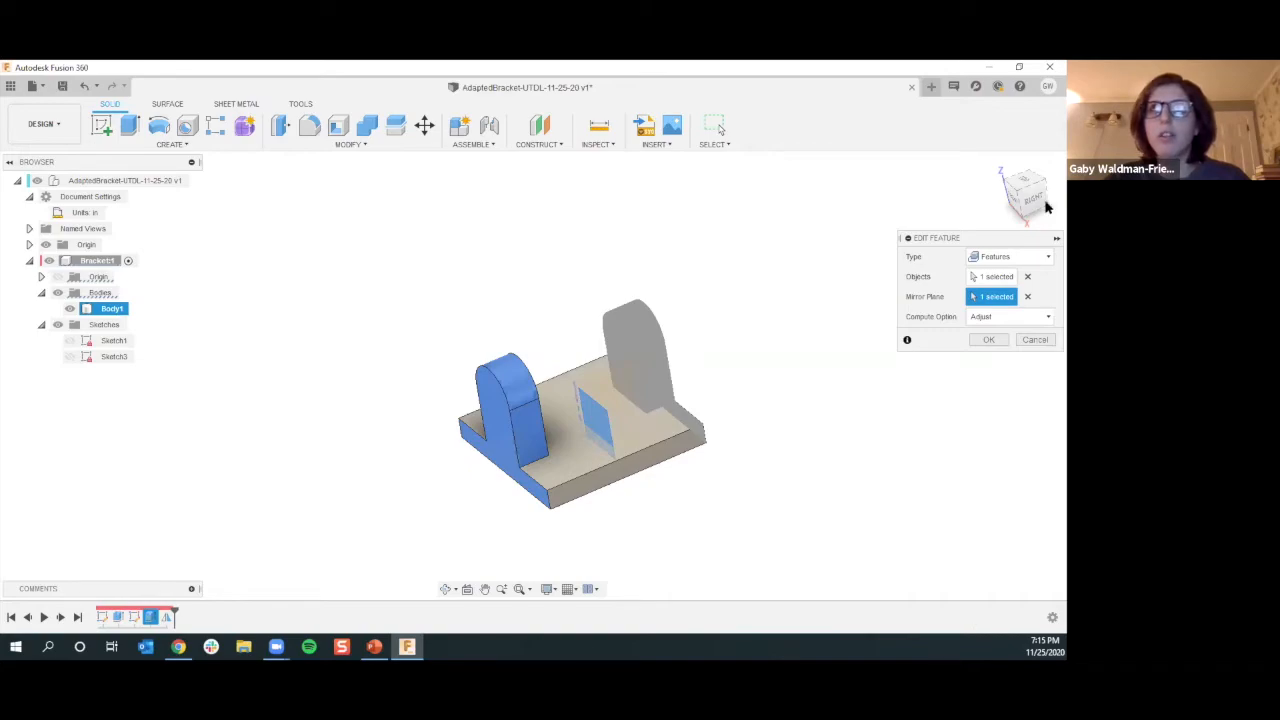
click(1002, 340)
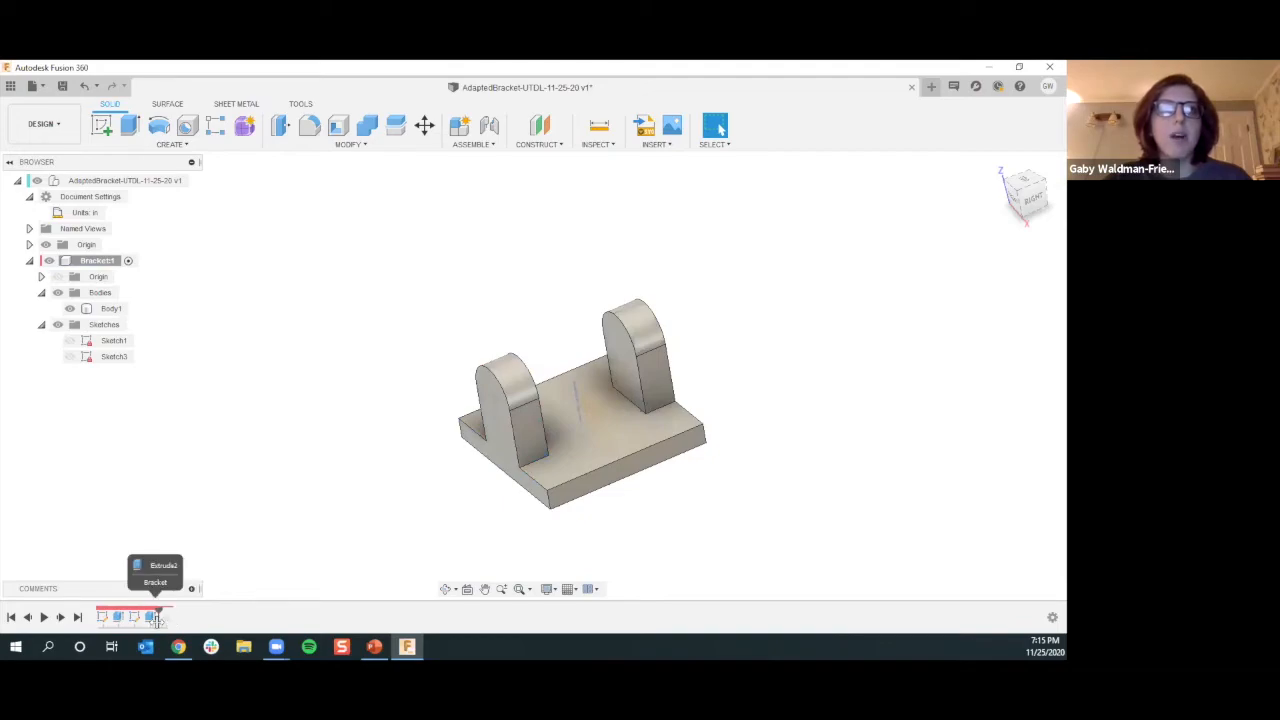
Roll the history back before the mirror and place a hole on the upright's front face, centred on its rounded edge
drag(157, 617, 145, 617)
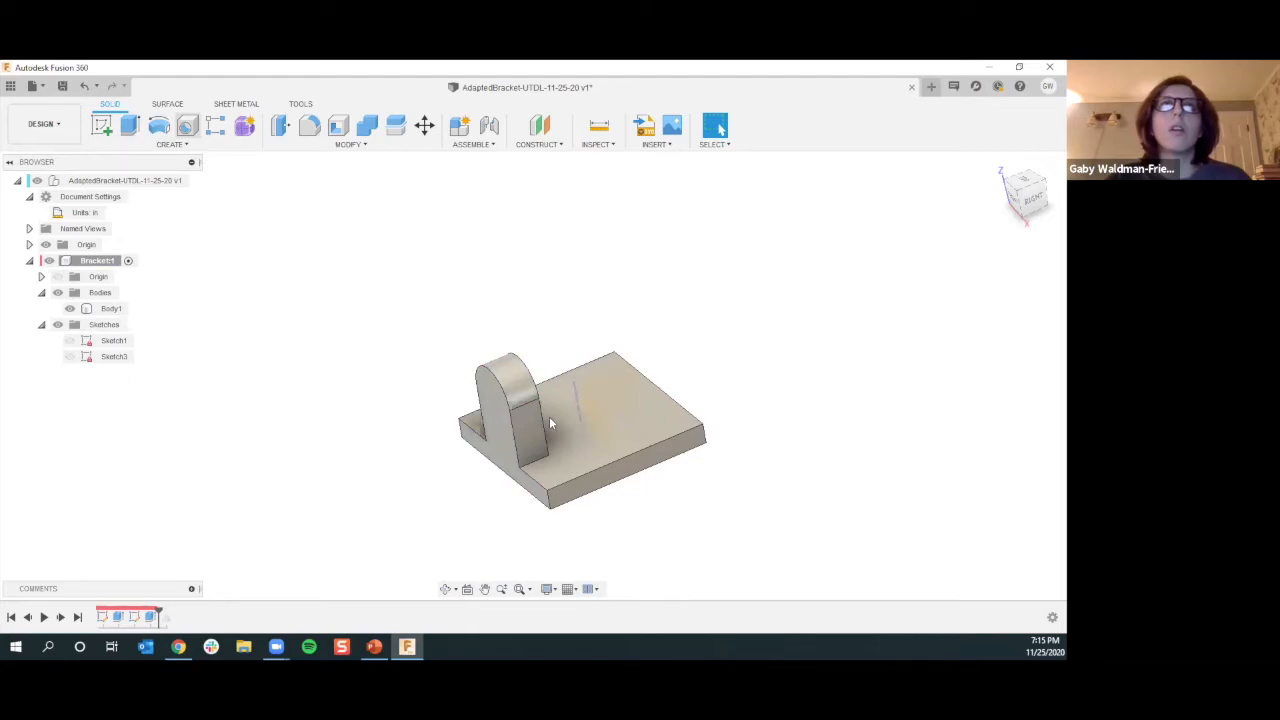
shift+middle_drag(515, 416, 543, 414)
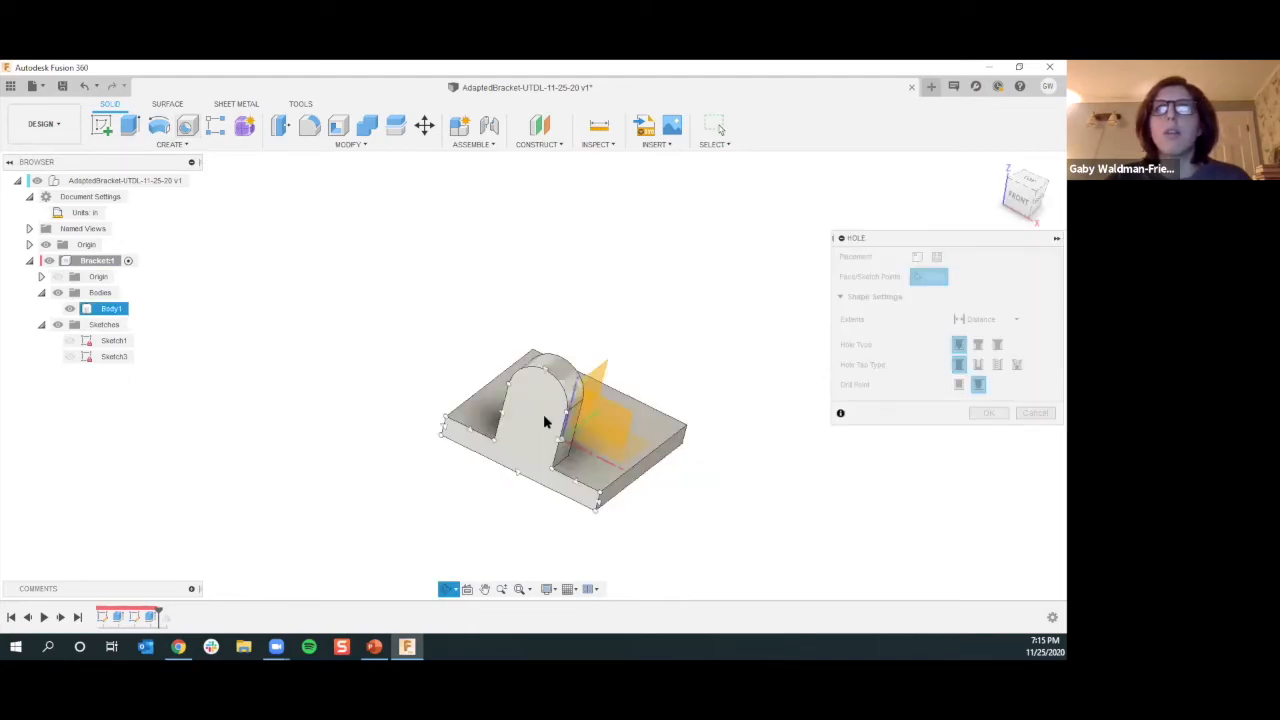
click(534, 402)
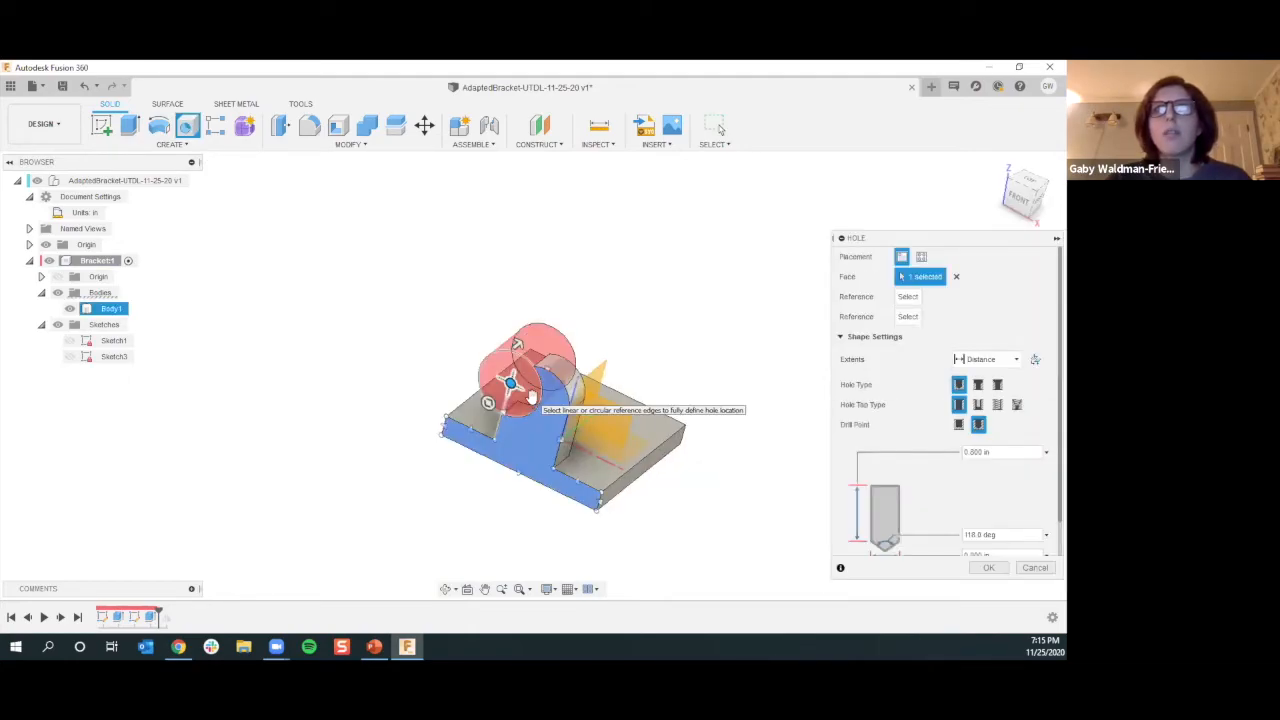
click(537, 400)
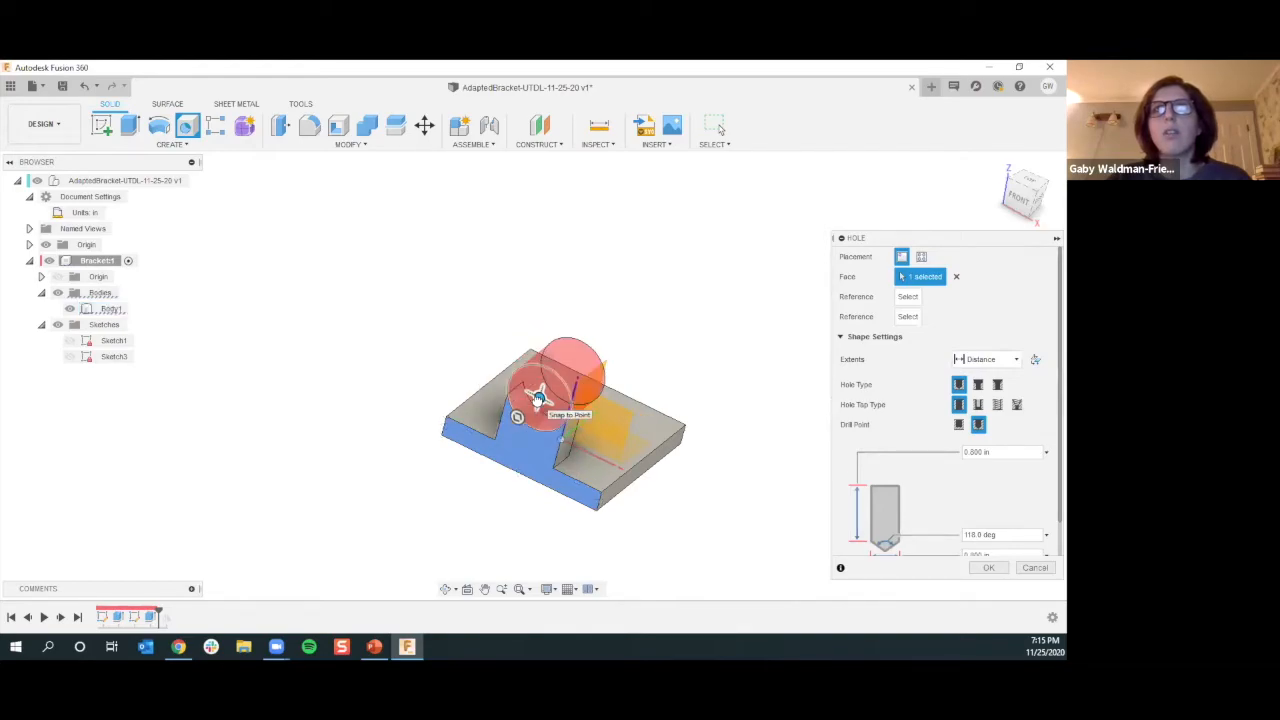
click(538, 402)
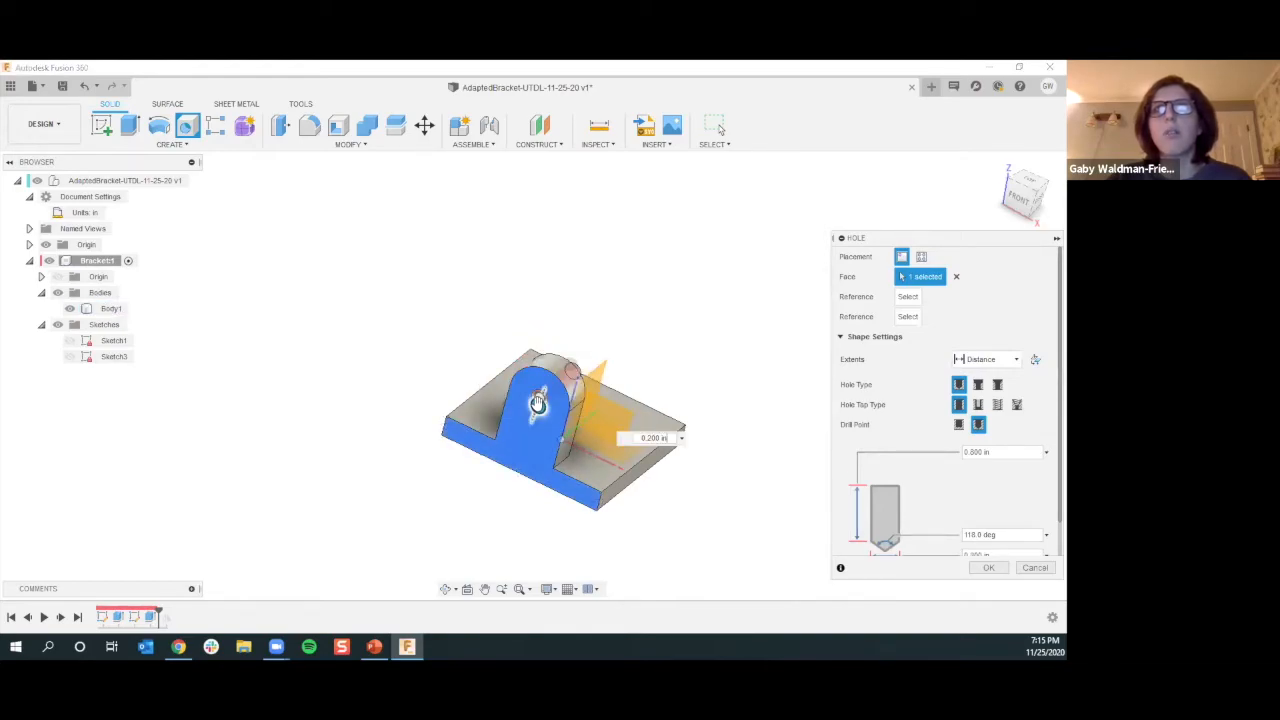
scroll(538, 402, up, 2)
scroll(538, 410, up, 2)
mouse_move(548, 396)
mouse_down()
mouse_move(507, 423)
mouse_move(549, 402)
mouse_up()
scroll(548, 400, down, 2)
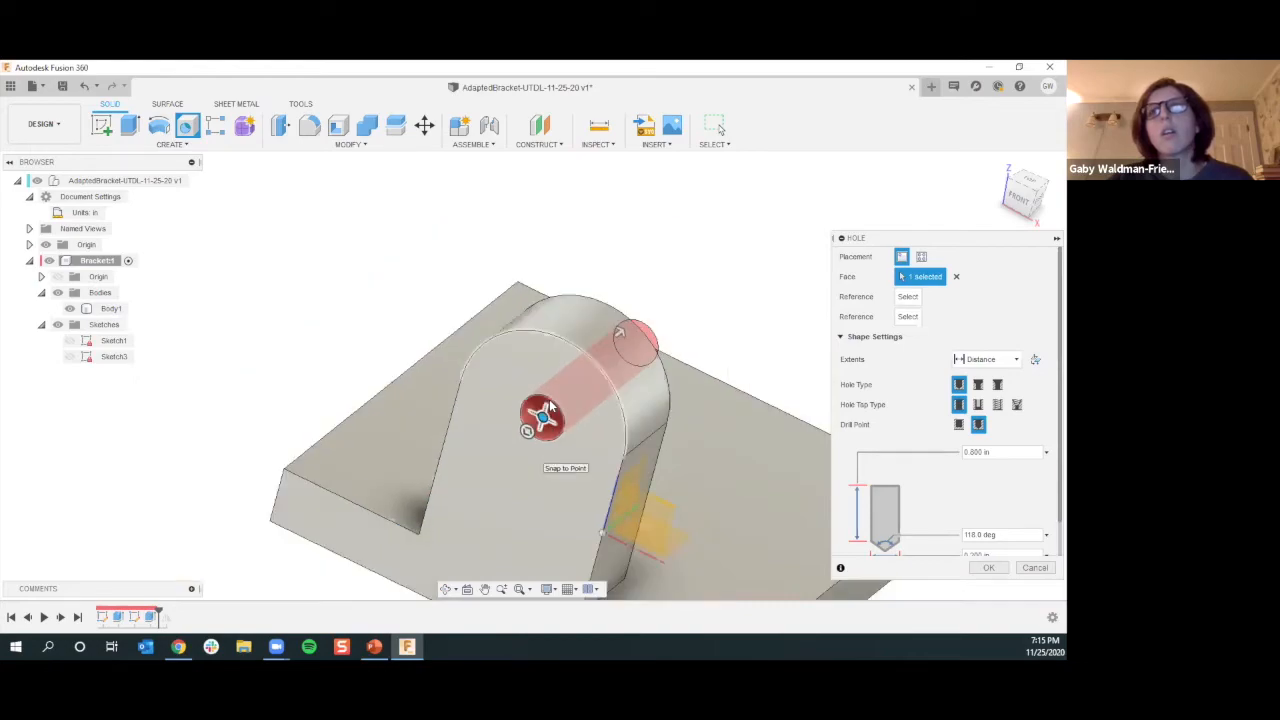
Set the hole's diameter to 0.51 in
click(1001, 549)
scroll(990, 545, down, 1)
key(BackSpace)
text(.5)
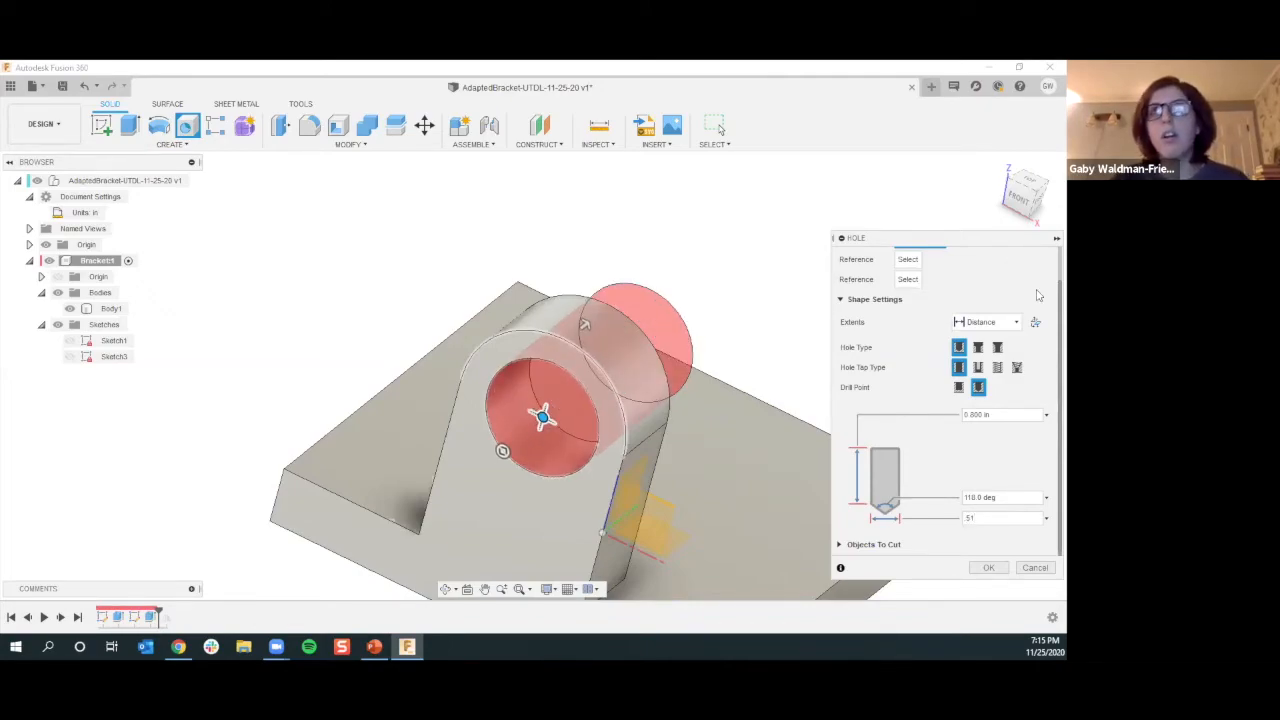
Set the hole's extent to To, end it at the upright's rear face and create the hole
click(996, 325)
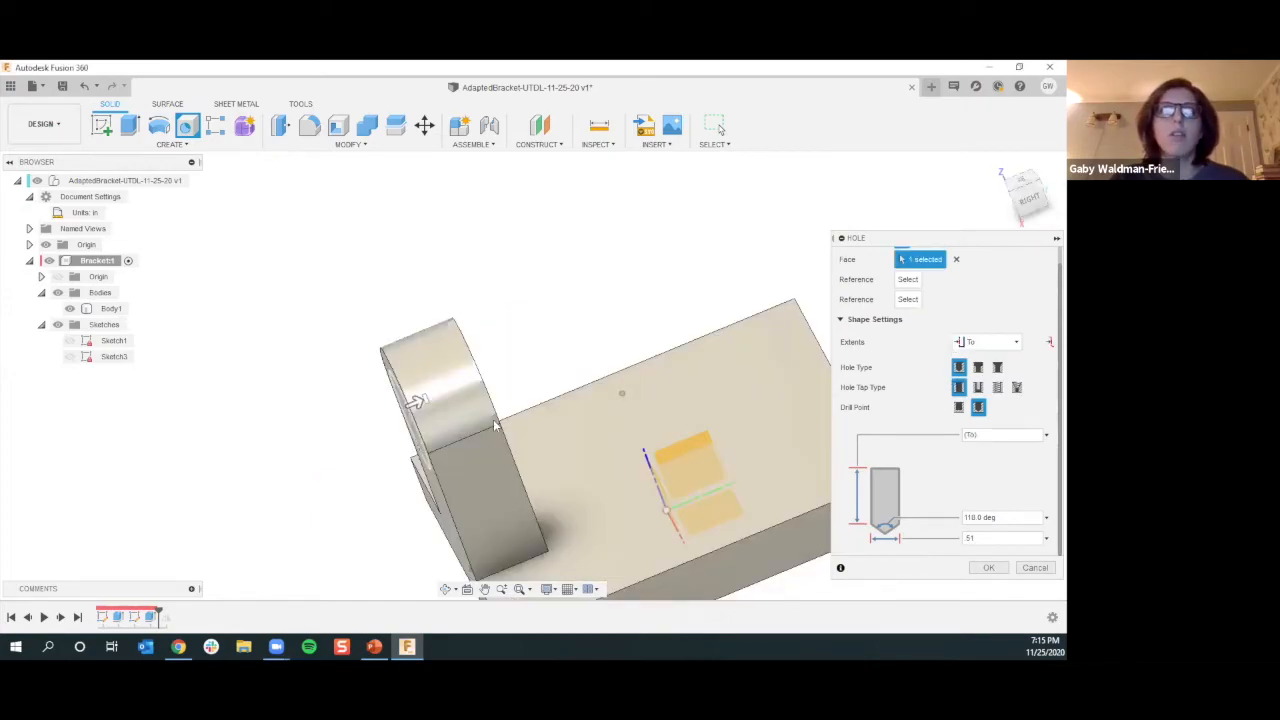
shift+middle_drag(481, 430, 537, 454)
click(444, 451)
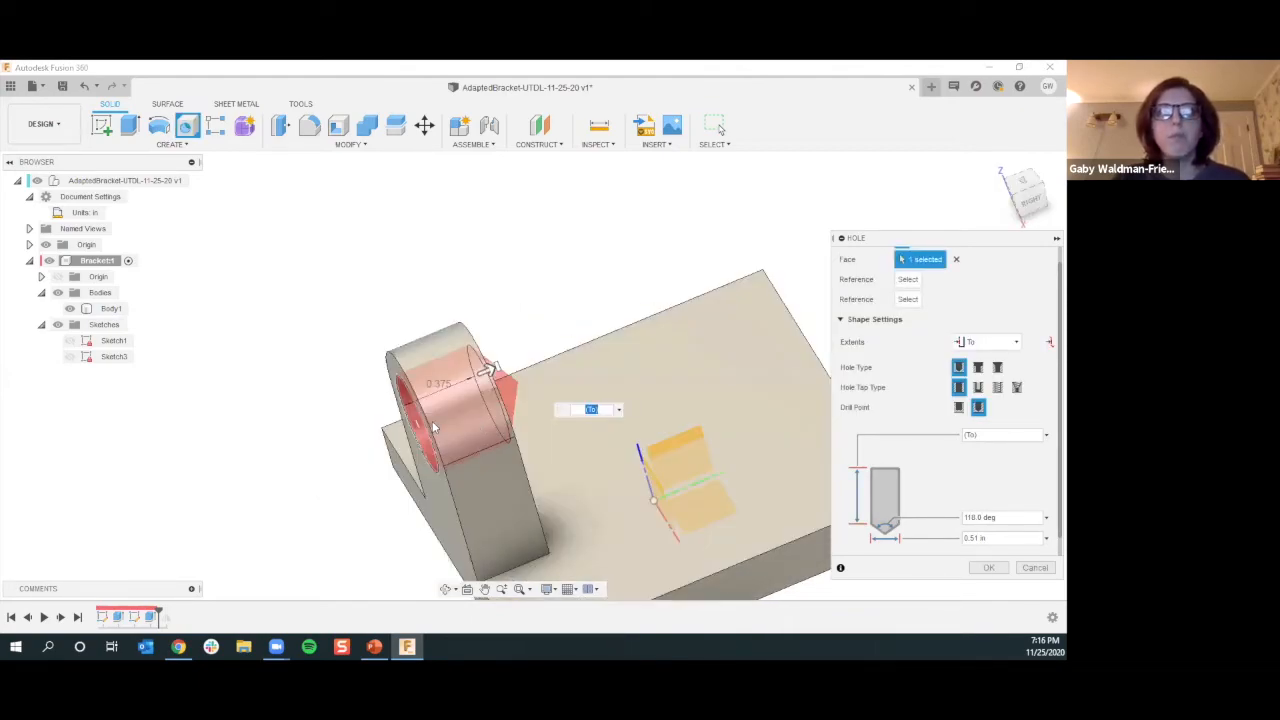
shift+middle_drag(487, 370, 500, 414)
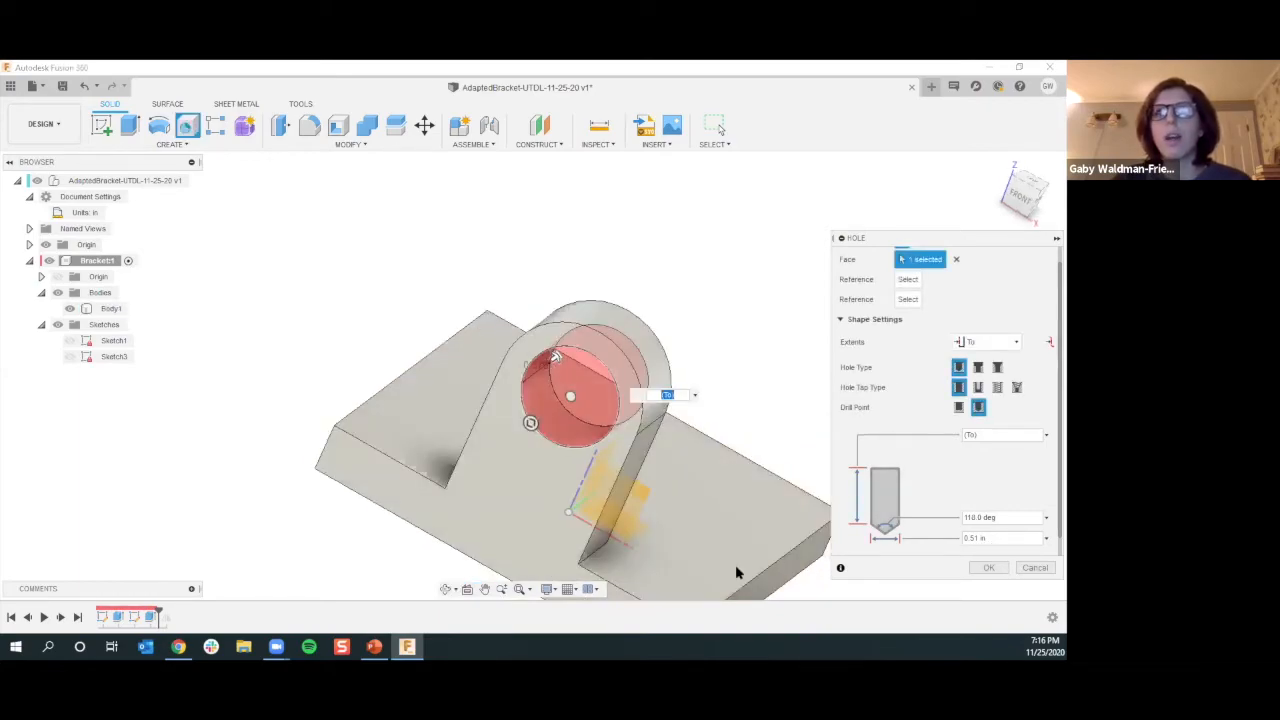
click(988, 567)
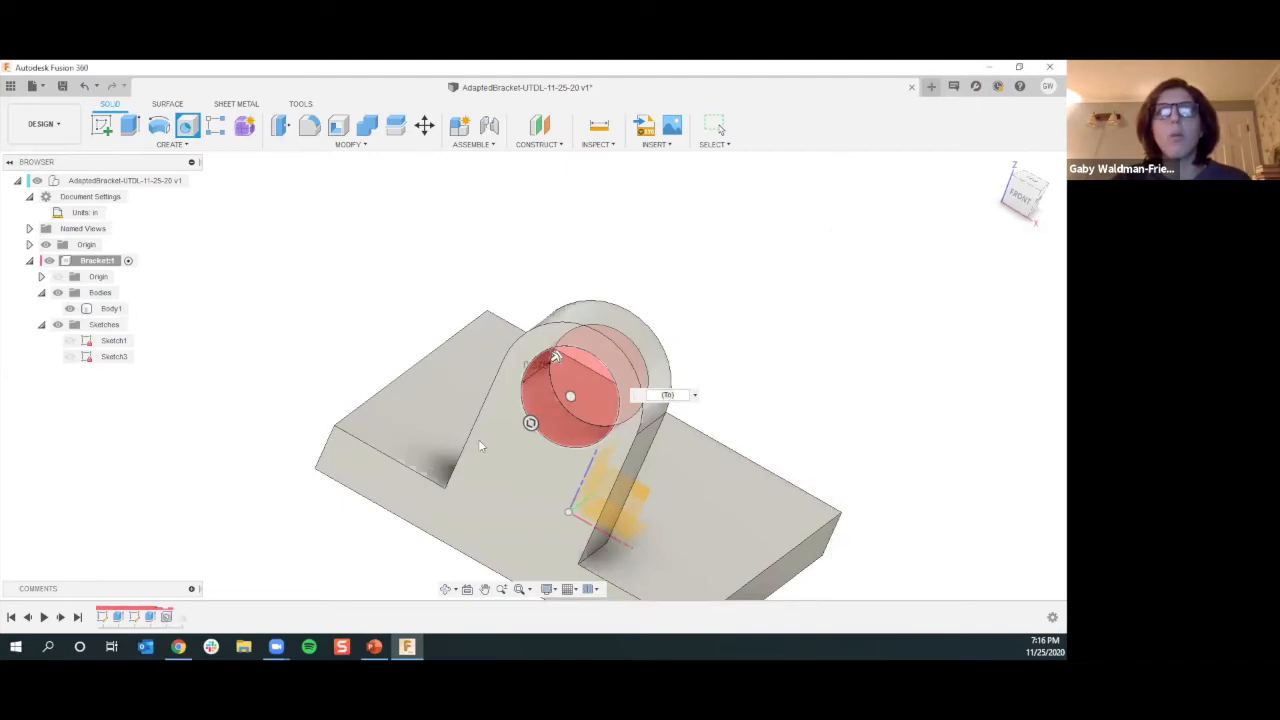
Examine the drilled upright from an angle and roll the history forward to its end, past the mirror feature
scroll(629, 478, down, 3)
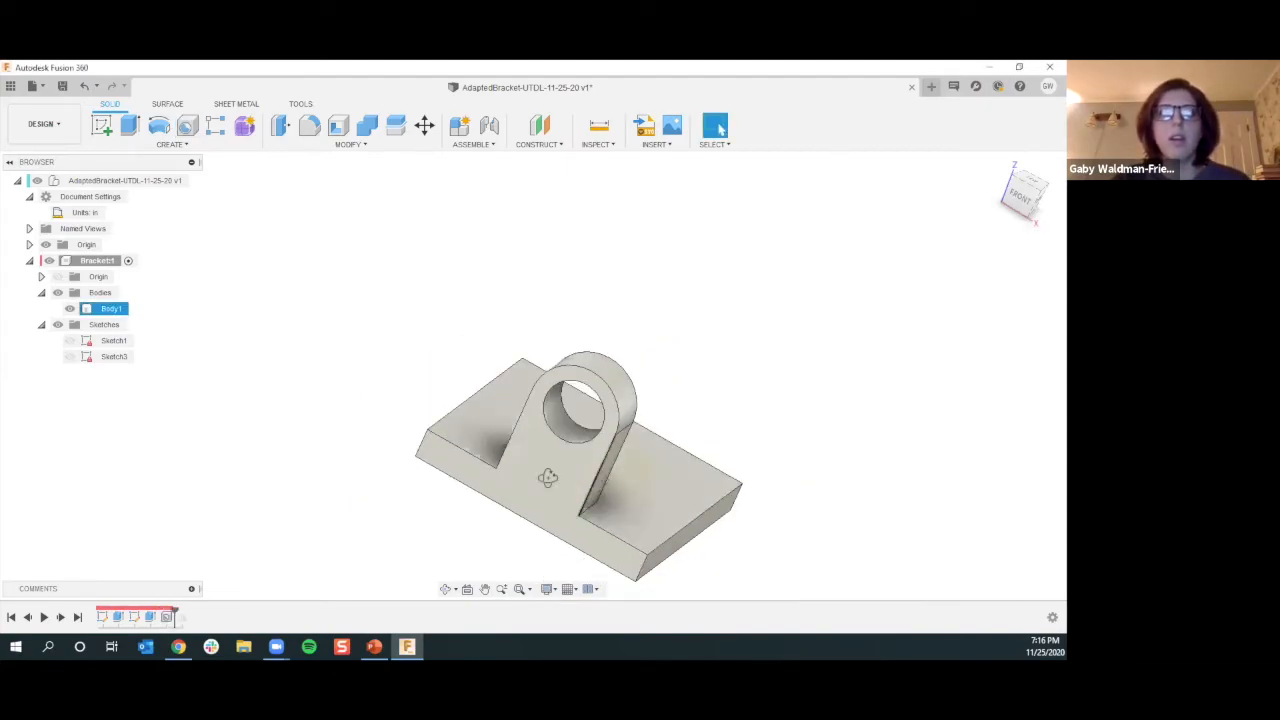
shift+middle_drag(548, 478, 548, 478)
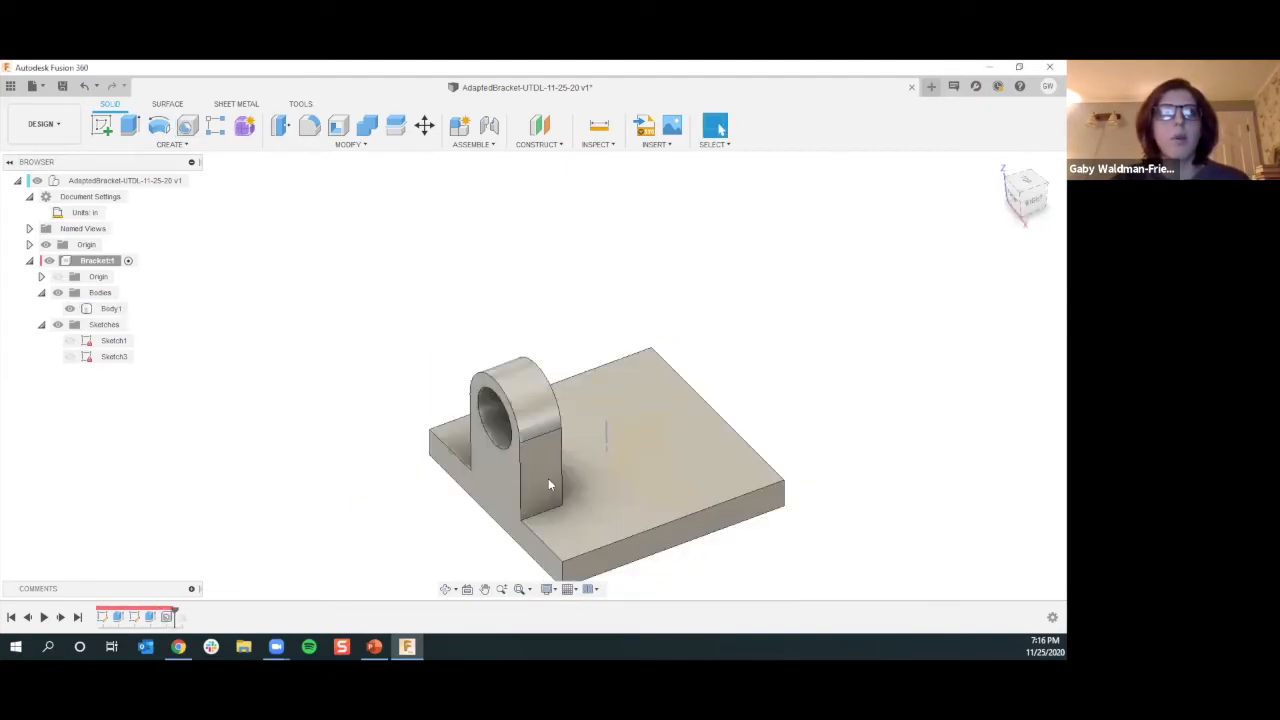
click(78, 618)
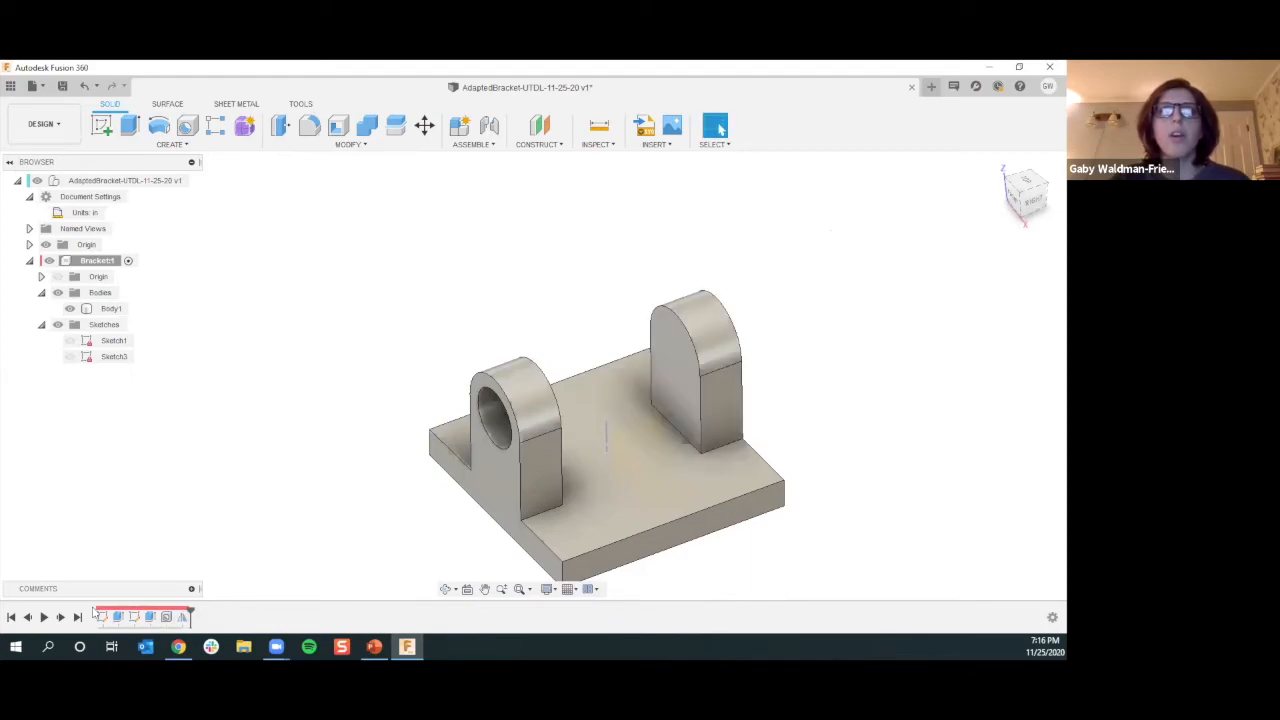
Edit the mirror feature so that it mirrors the hole together with the upright's extrusion
right_click(184, 619)
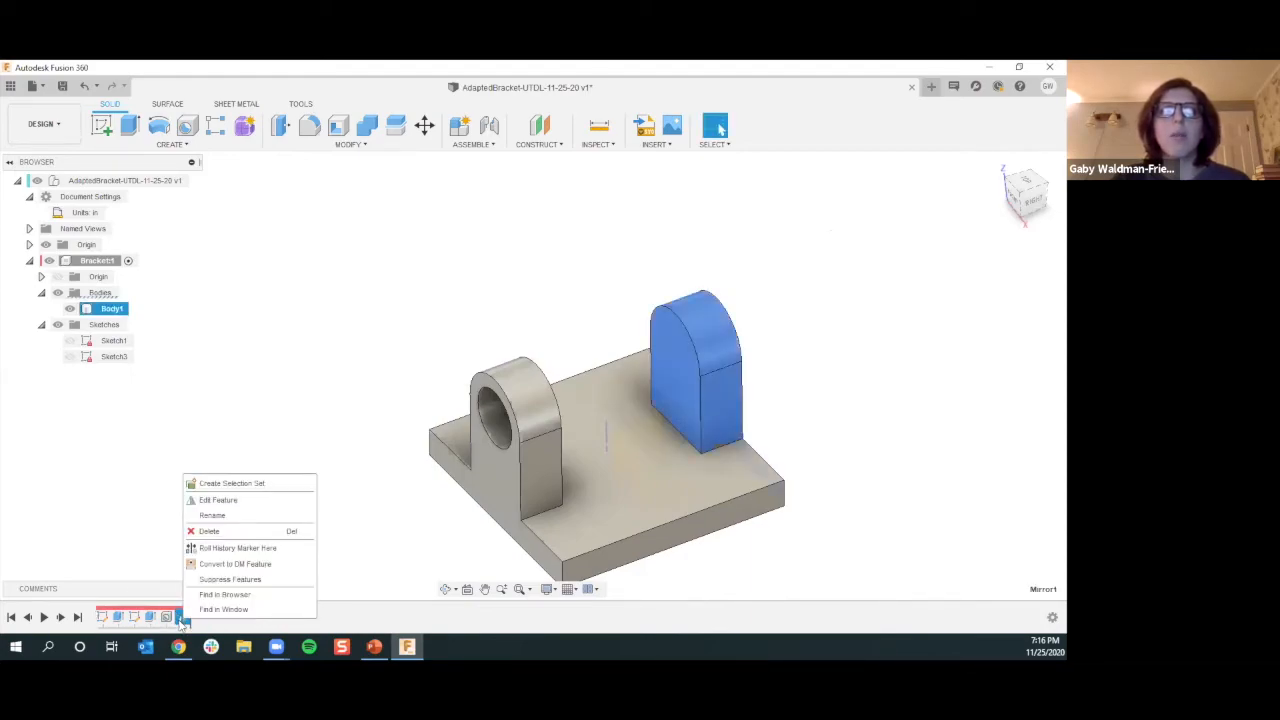
click(210, 500)
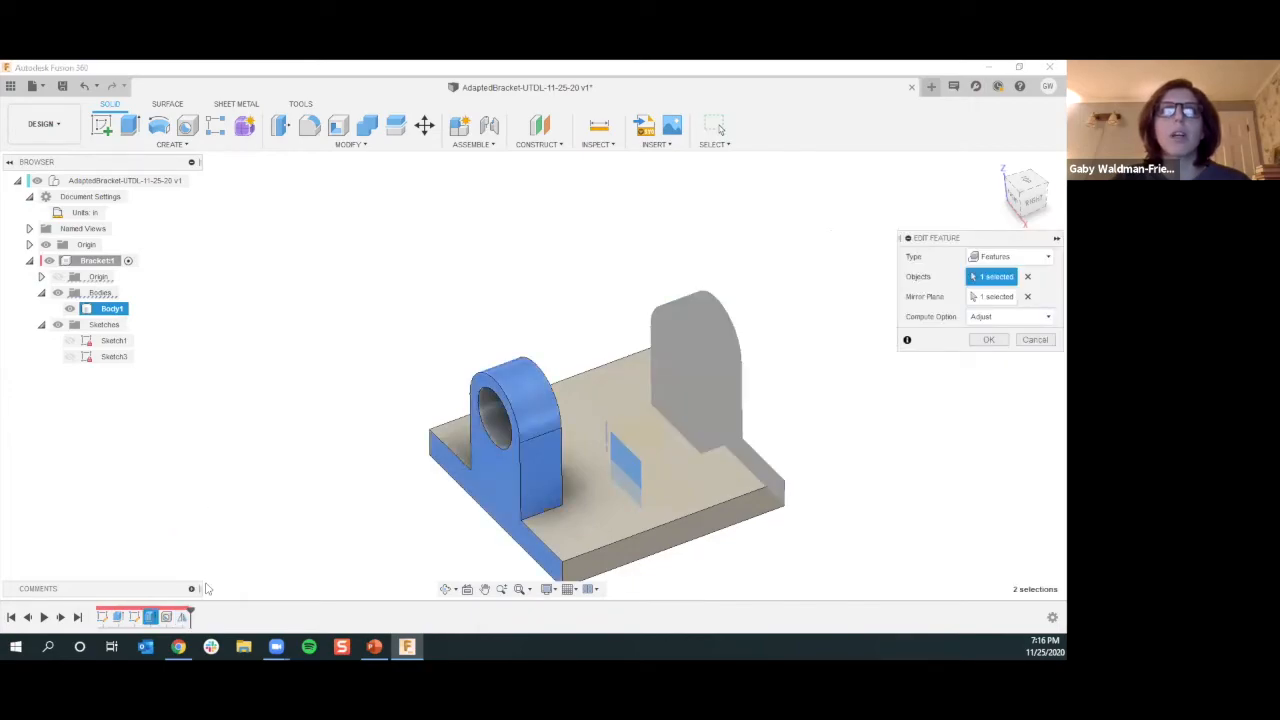
double_click(185, 619)
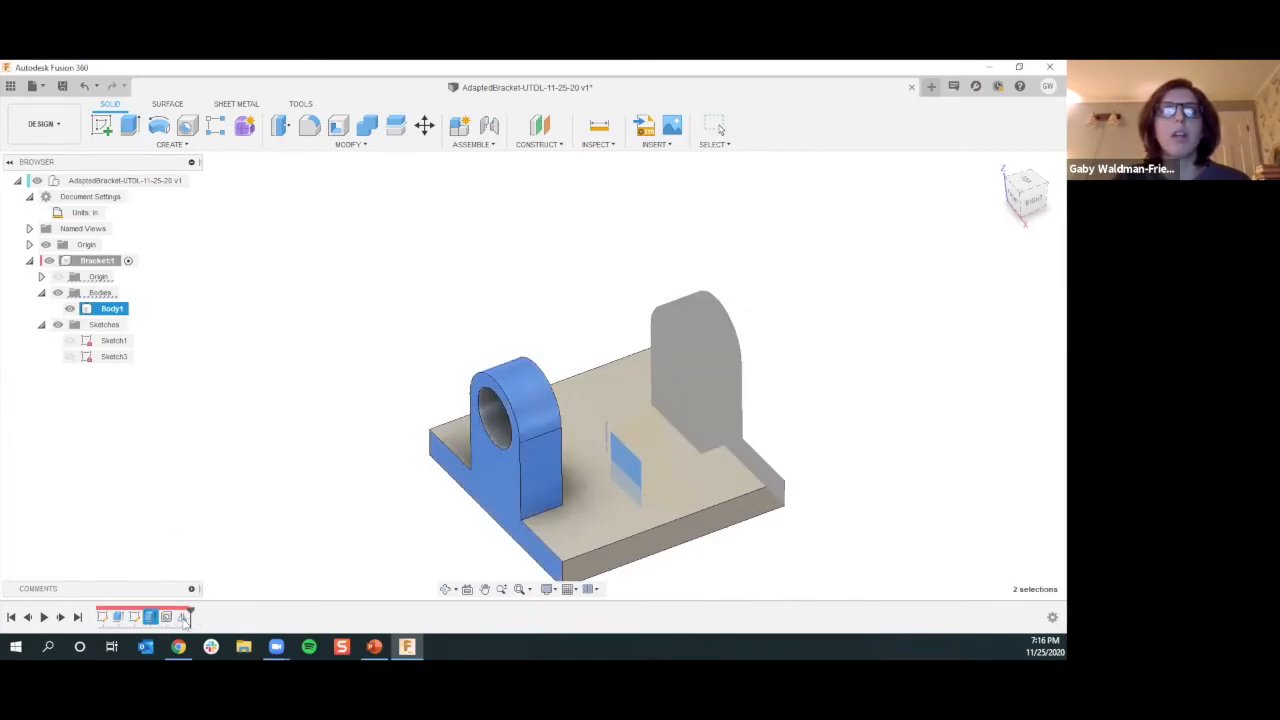
click(223, 509)
click(183, 619)
double_click(183, 619)
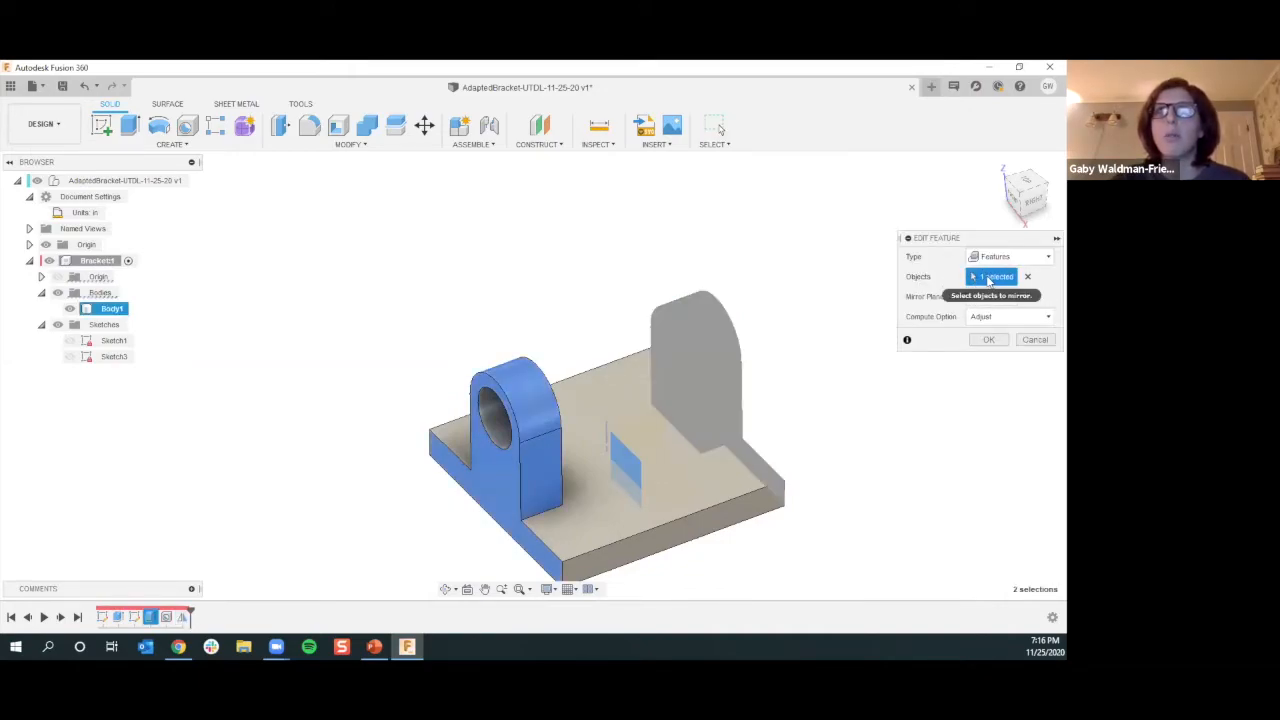
click(517, 433)
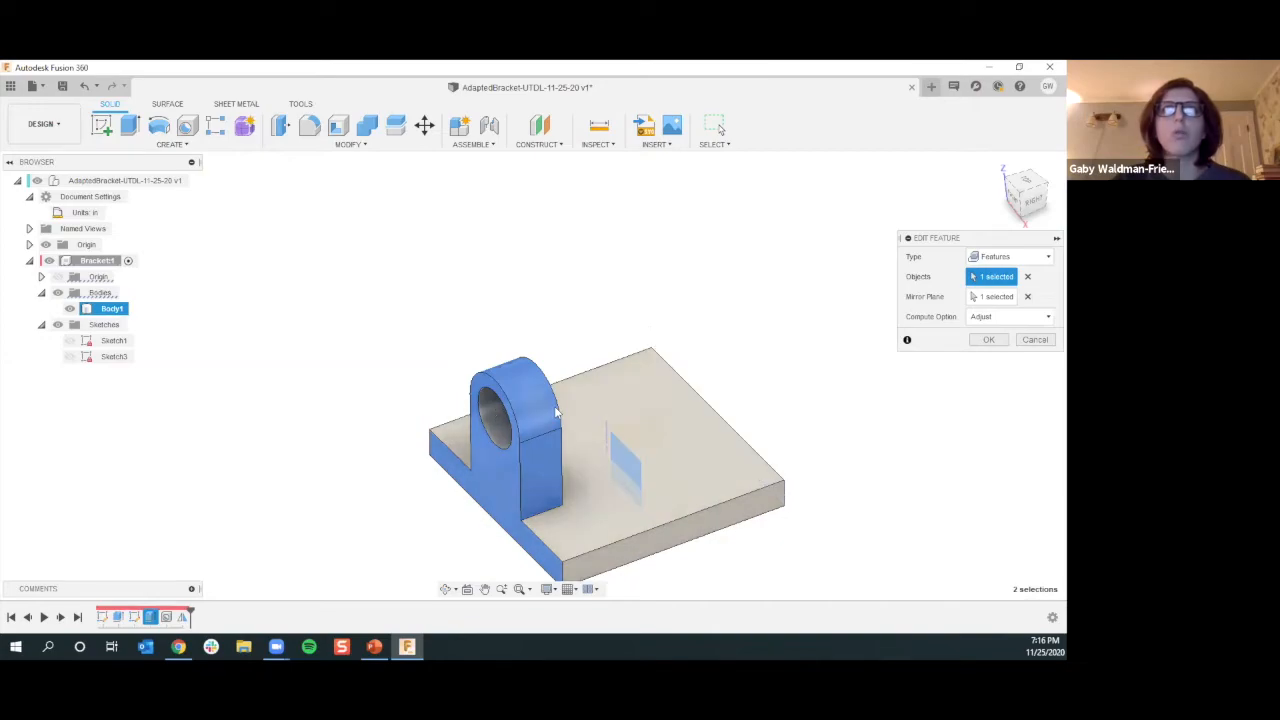
click(168, 617)
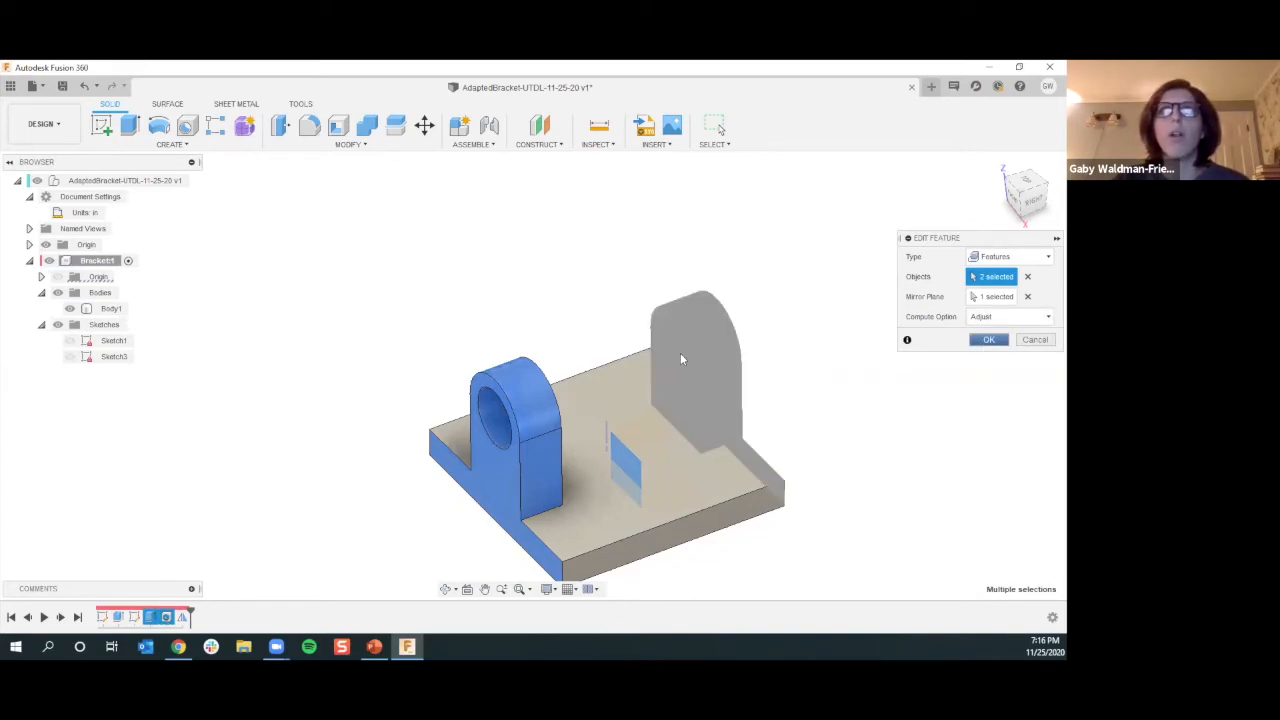
key(Return)
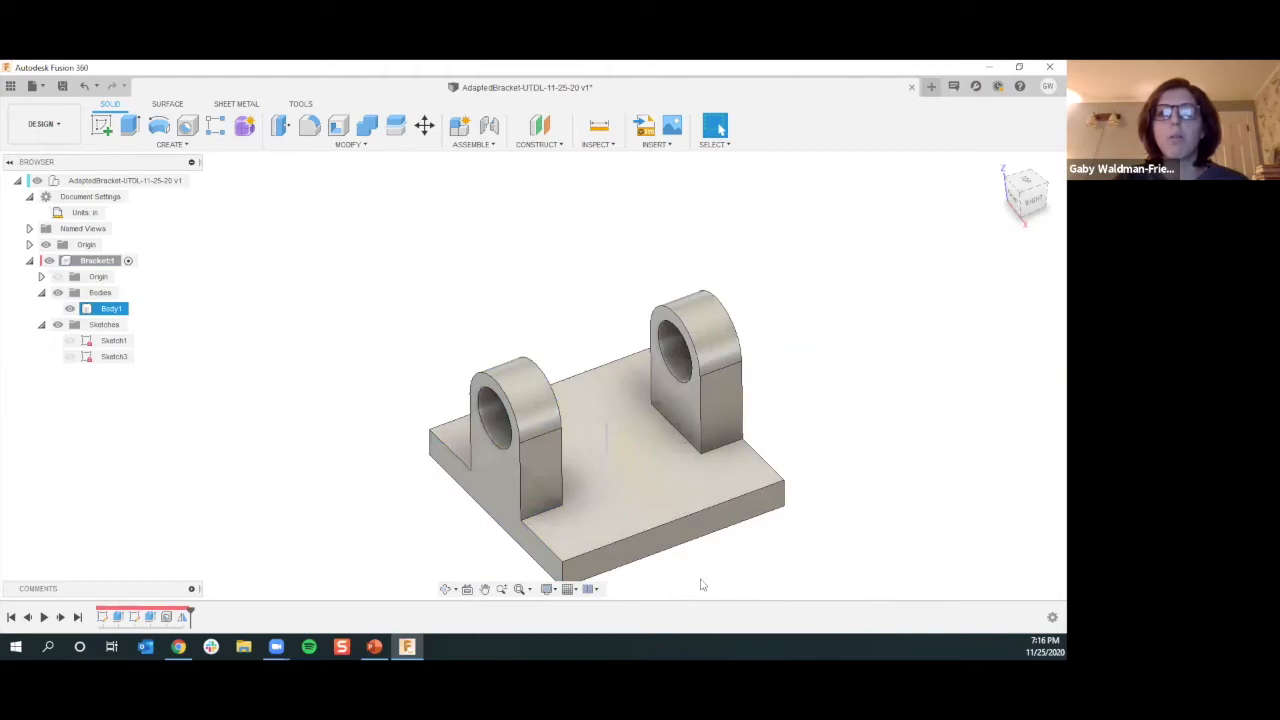
click(881, 529)
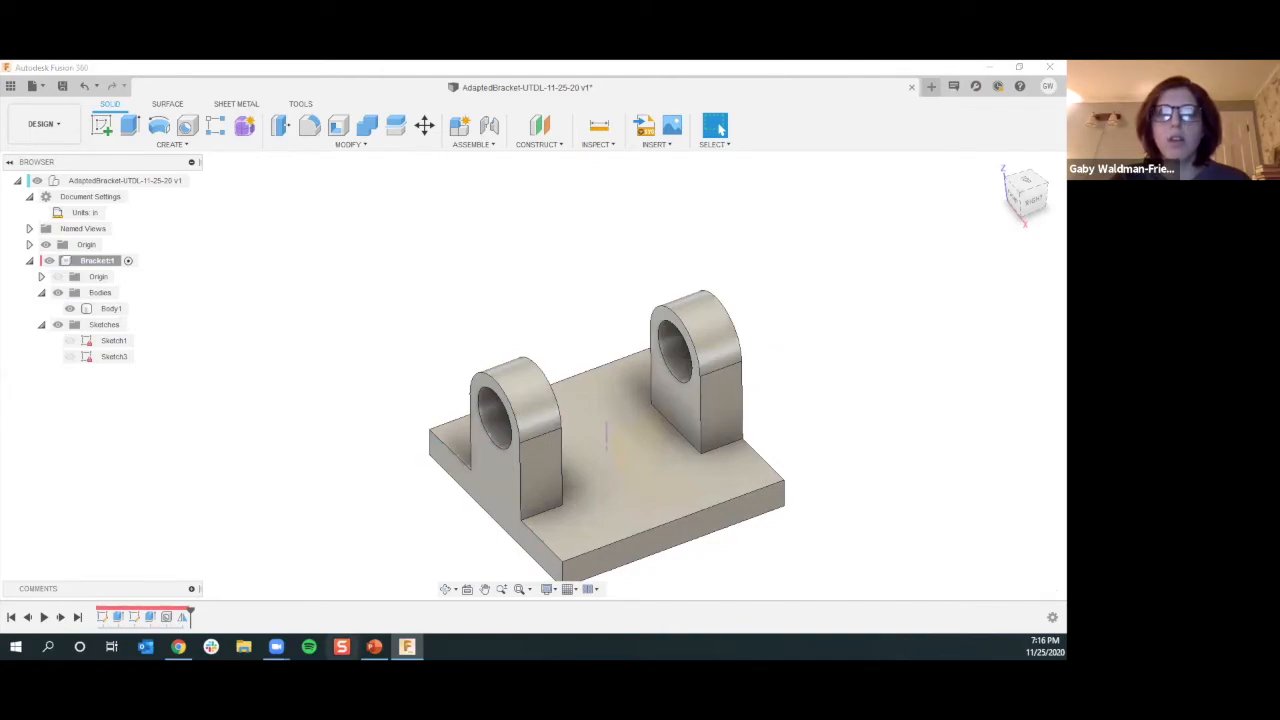
Switch to PowerPoint and show the "Bracket: Add a Hole Feature" slide
click(374, 647)
scroll(109, 533, down, 1)
scroll(109, 533, up, 2)
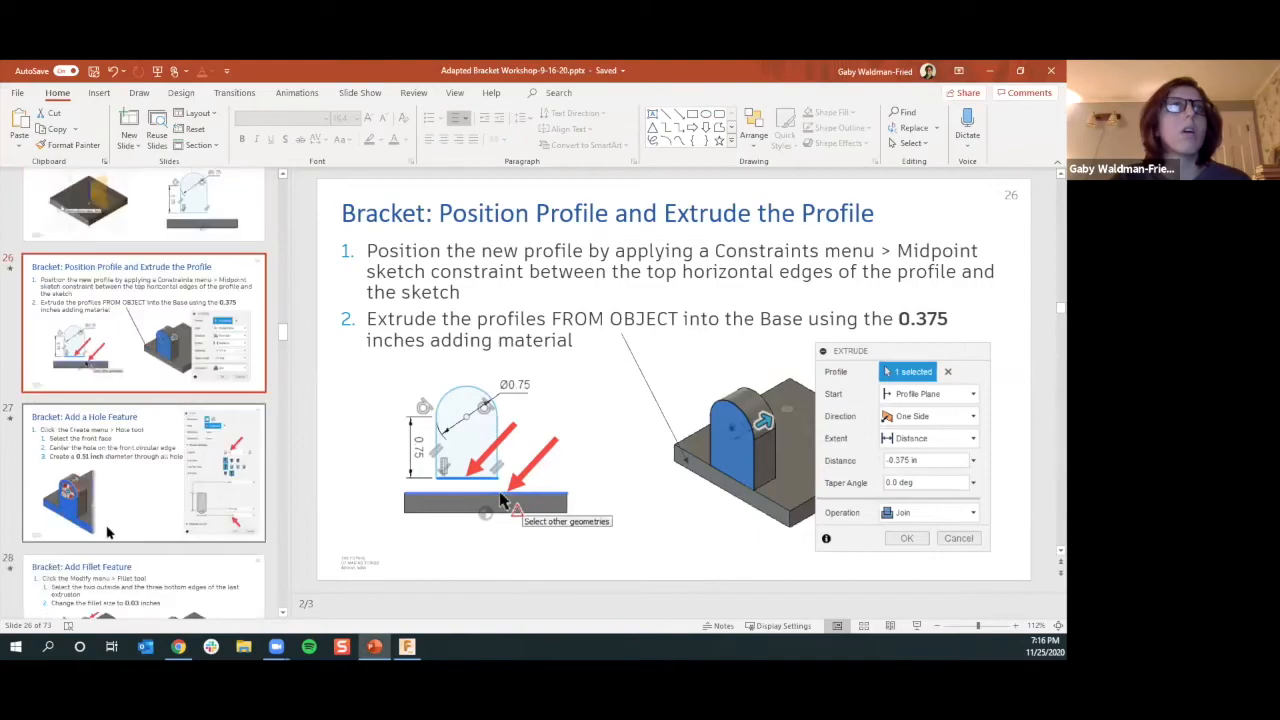
click(80, 478)
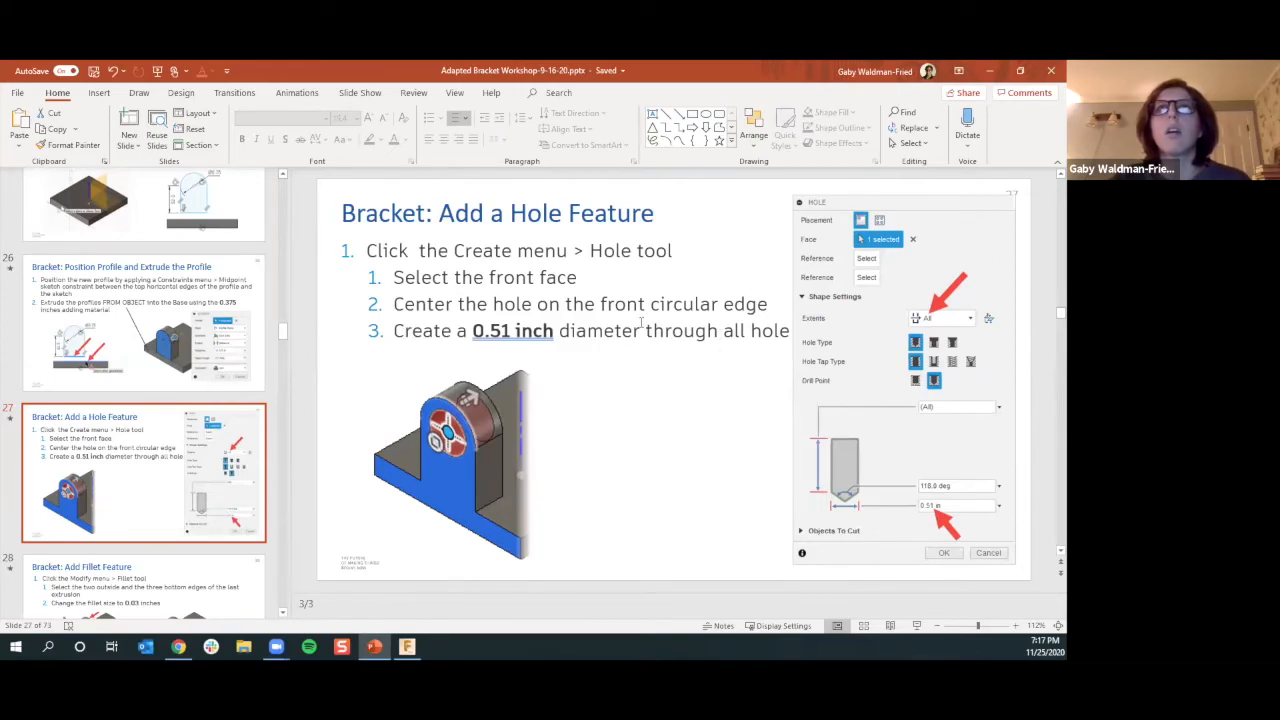
Replace "through all hole" in the slide's third sub-step with "to object- opposite face" and narrow the text box so the line wraps
drag(645, 330, 792, 331)
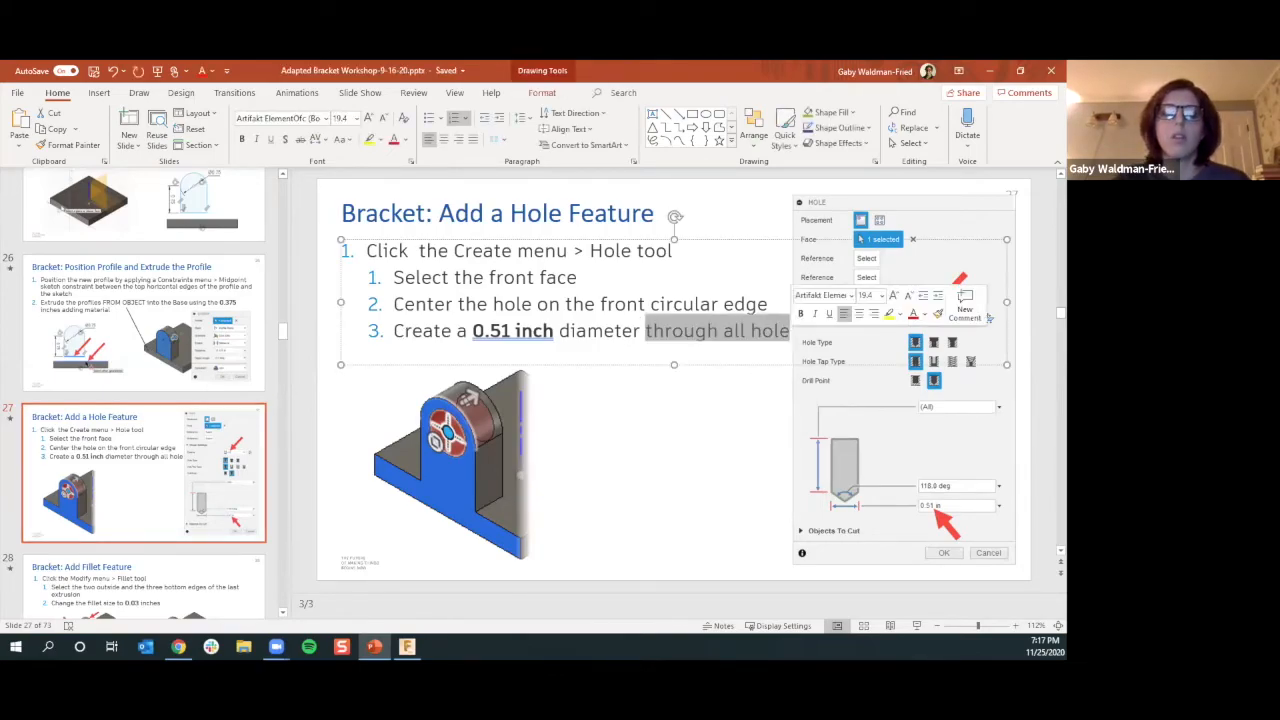
text(to objec)
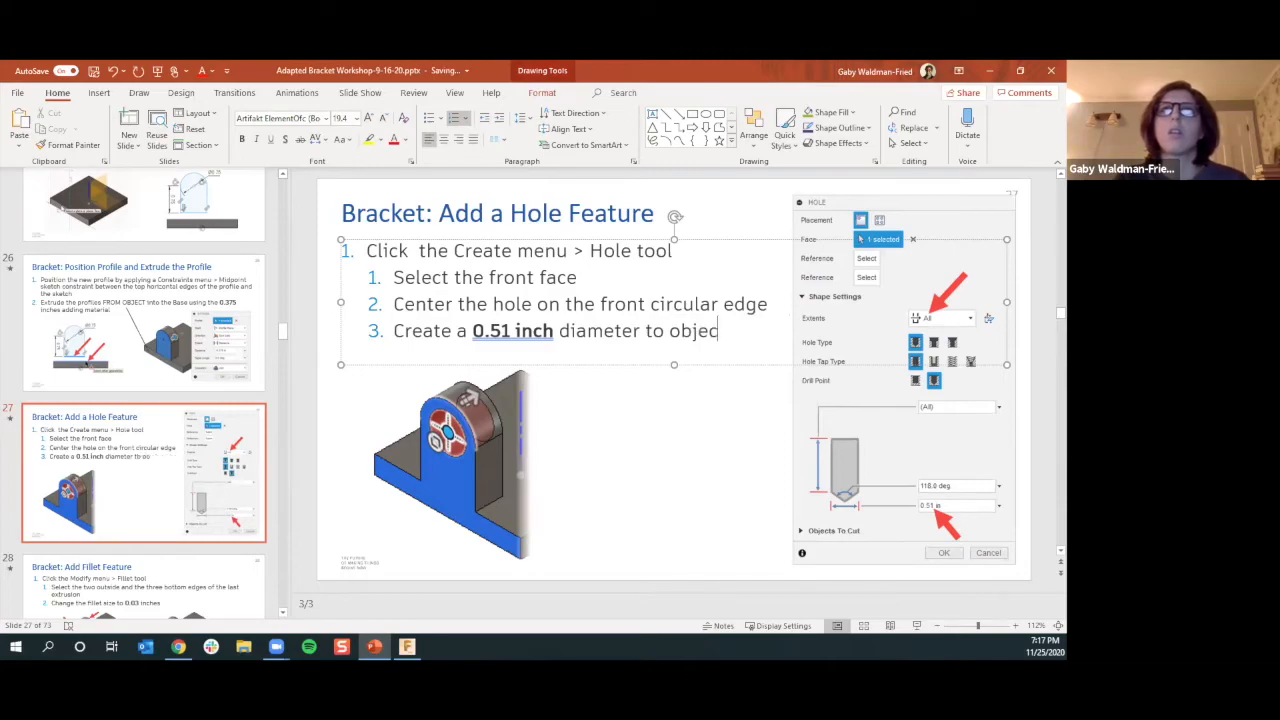
text(t- op)
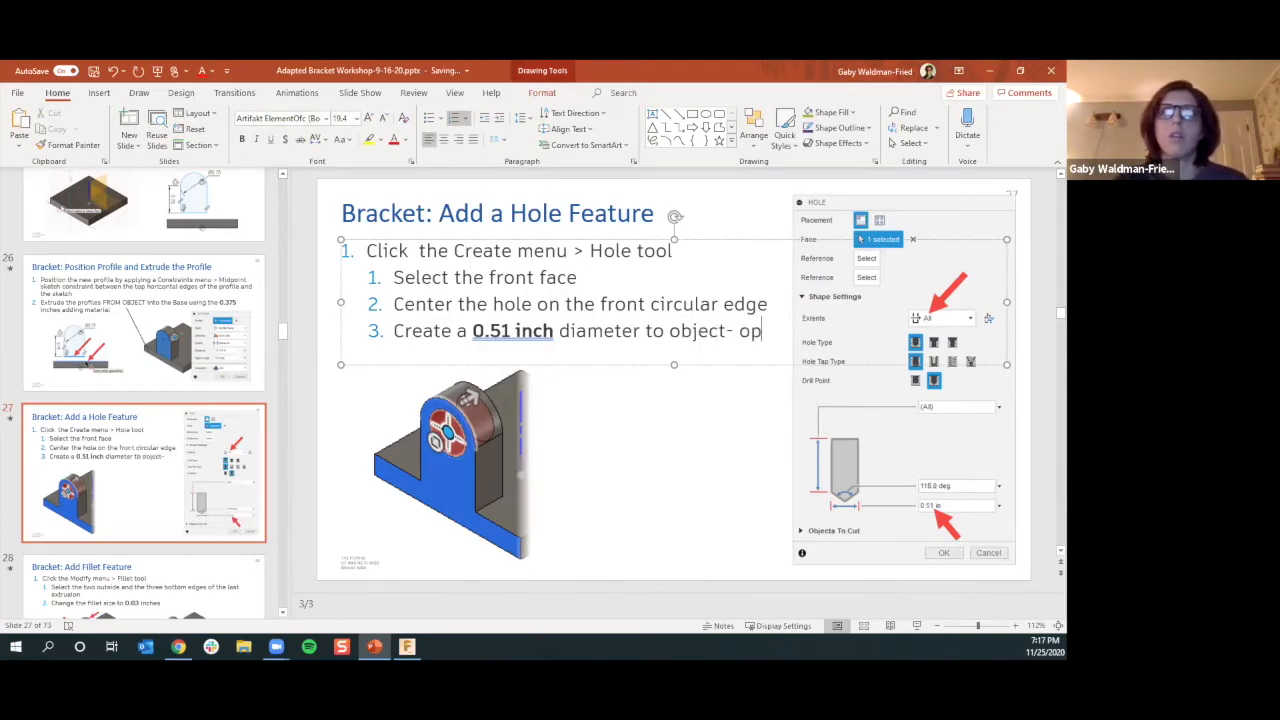
text(posce)
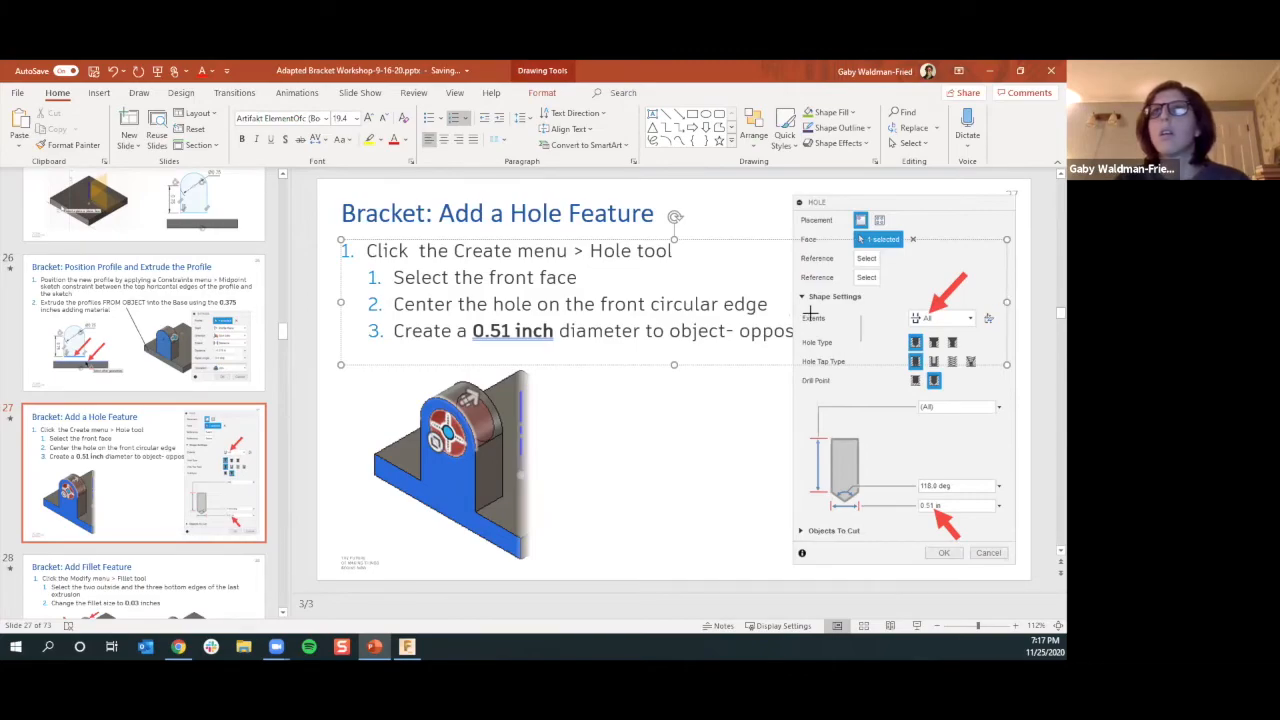
drag(811, 313, 788, 318)
click(662, 487)
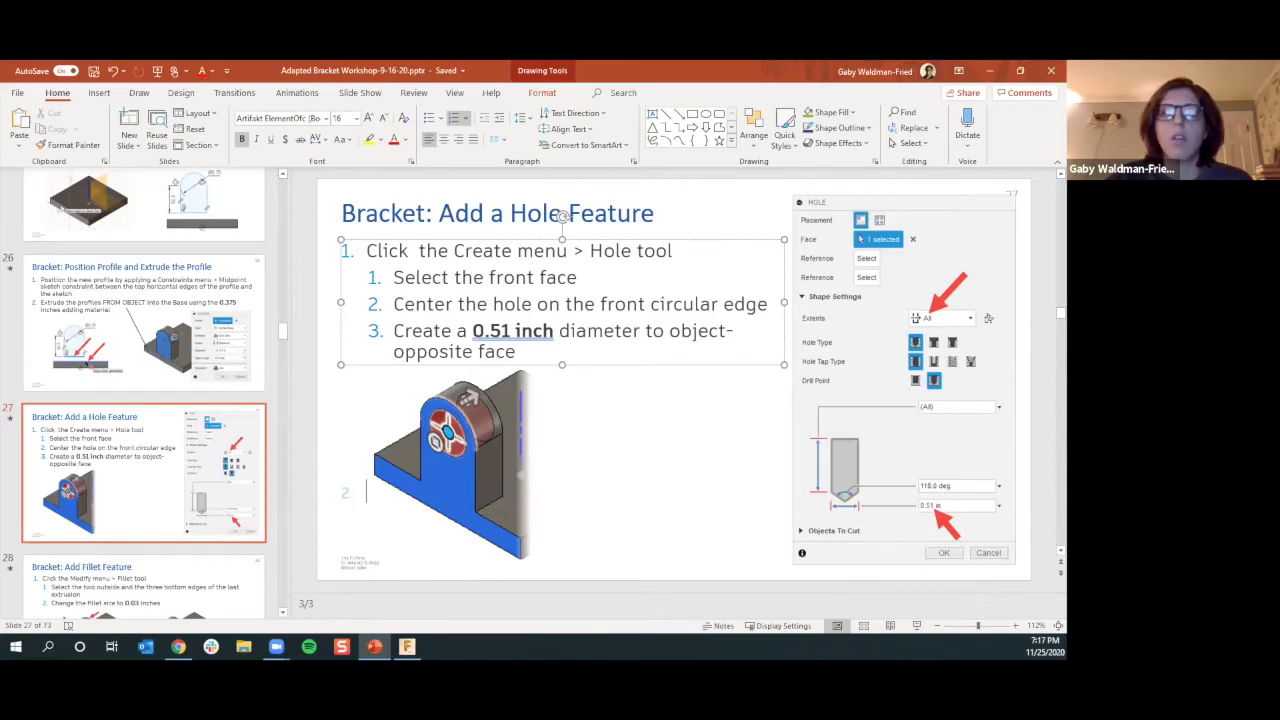
Switch to Fusion 360 and review which objects and plane the mirror feature uses, keeping its settings
click(406, 646)
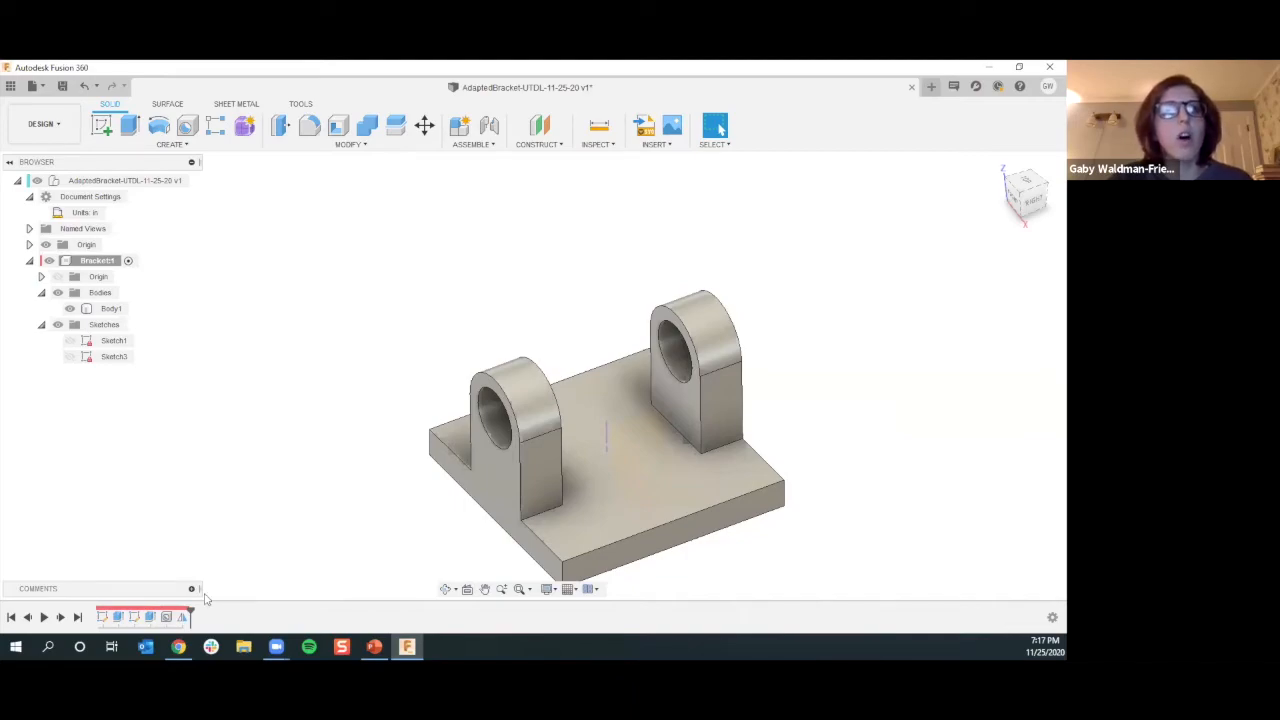
right_click(182, 617)
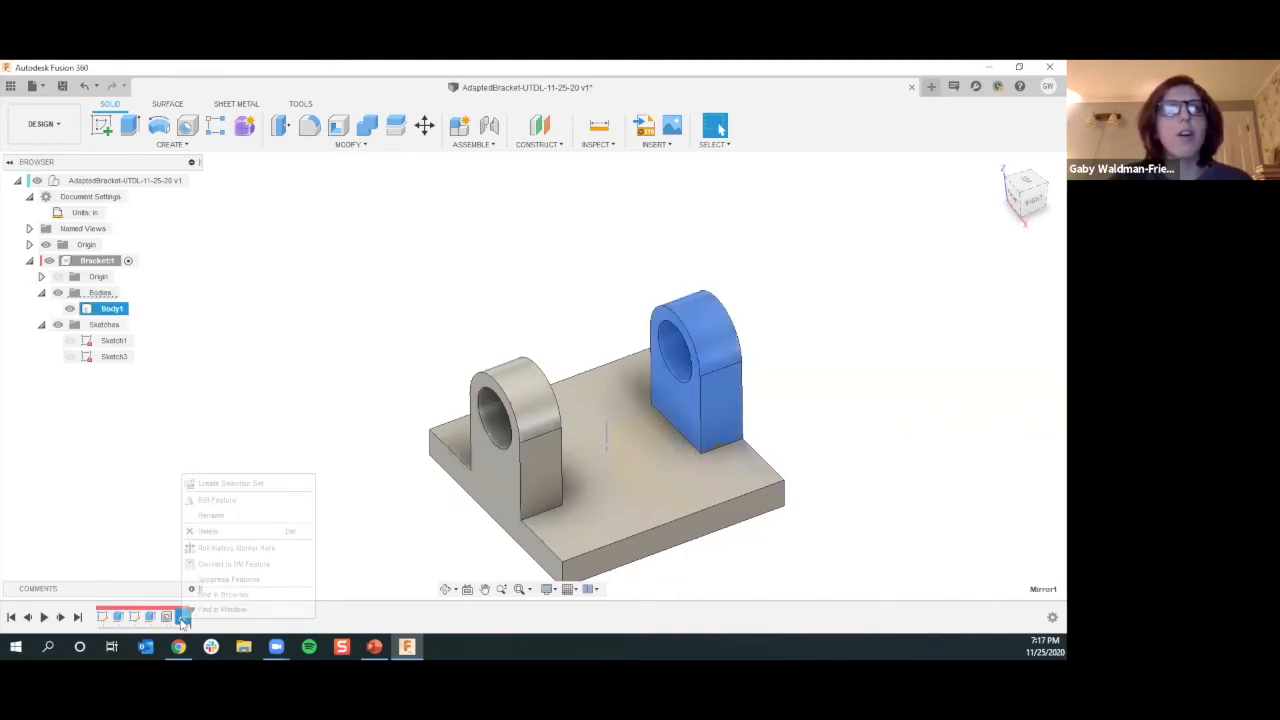
click(205, 500)
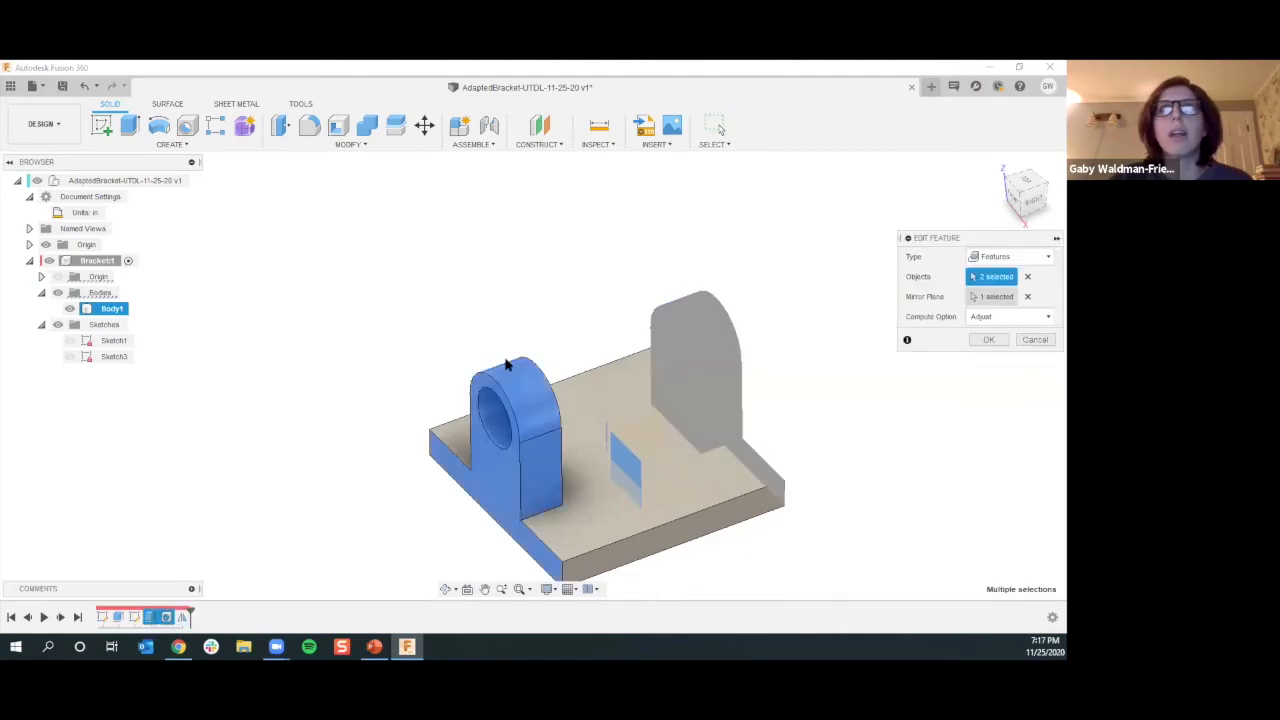
click(989, 339)
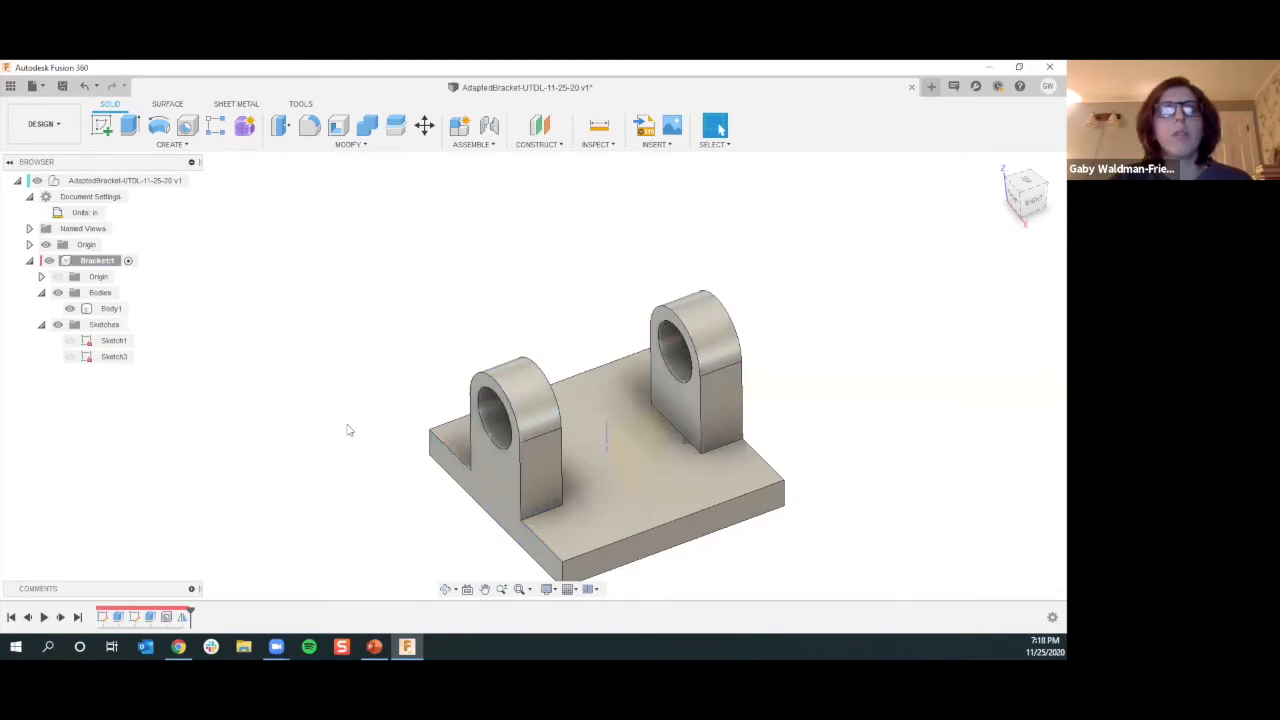
scroll(350, 430, down, 2)
middle_drag(490, 512, 490, 468)
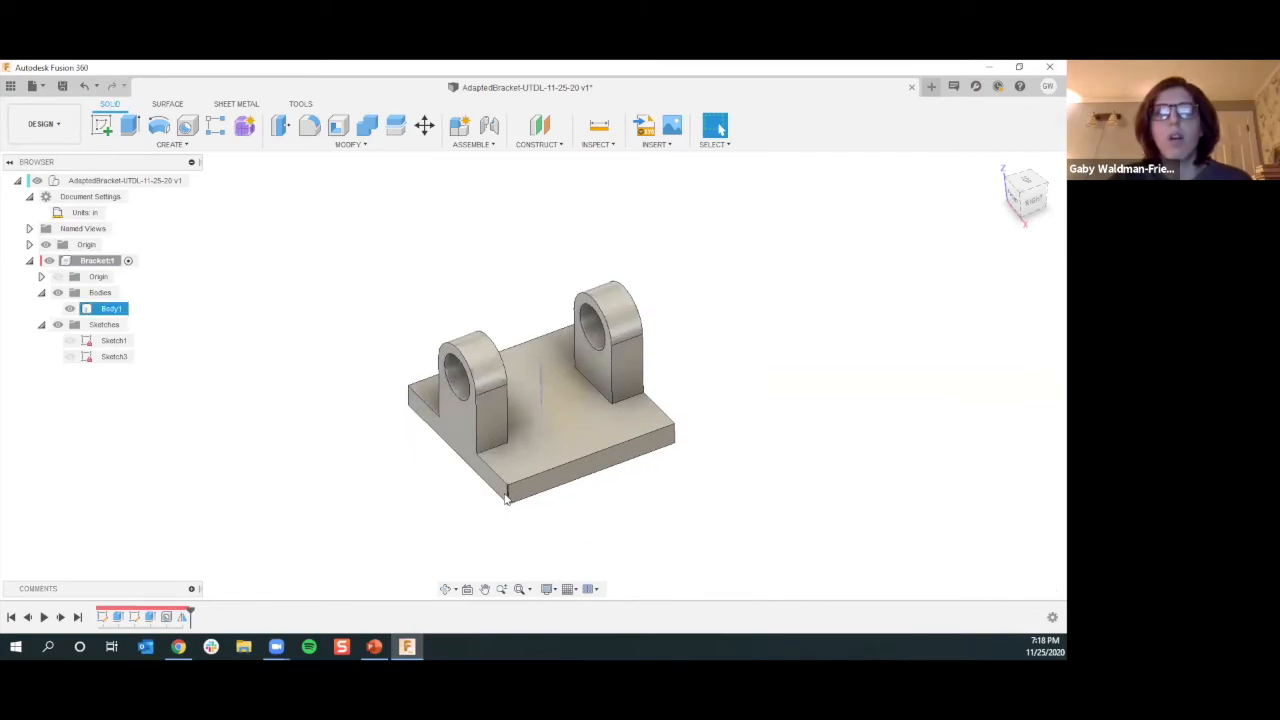
scroll(397, 451, up, 1)
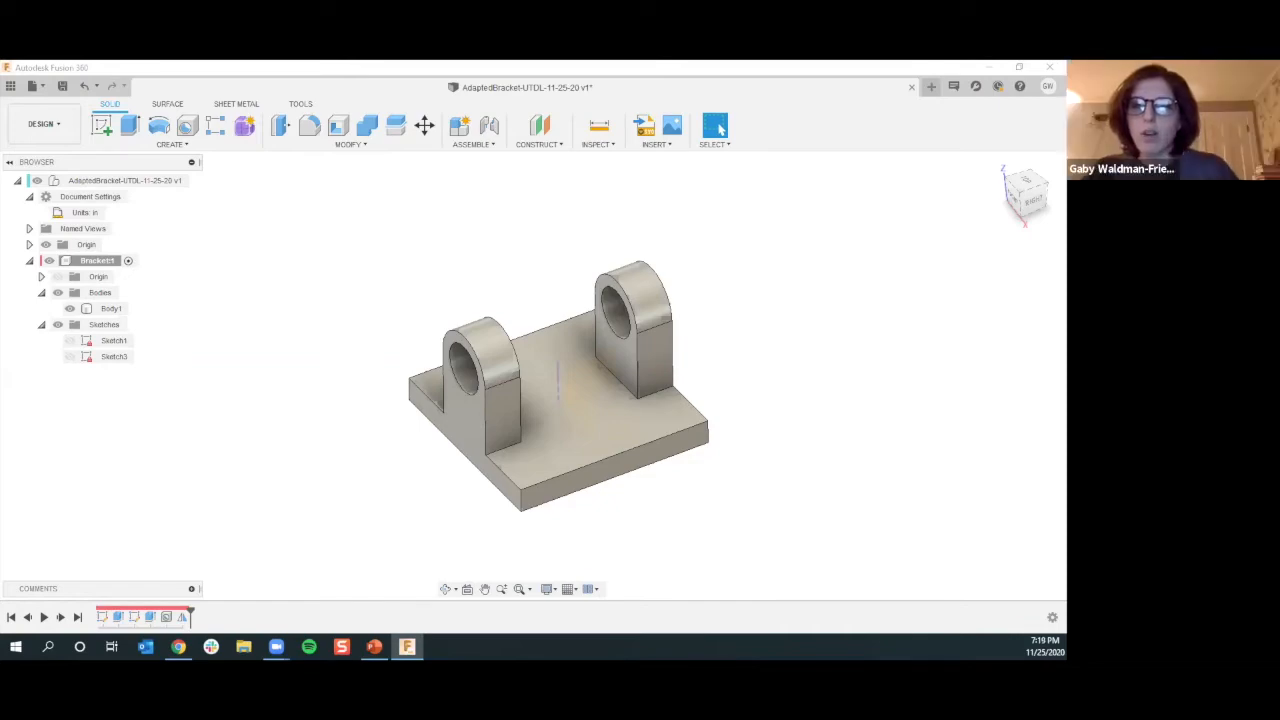
Review the hole feature's shape settings, including its extent and diameter, and keep them as they are
click(166, 617)
double_click(166, 617)
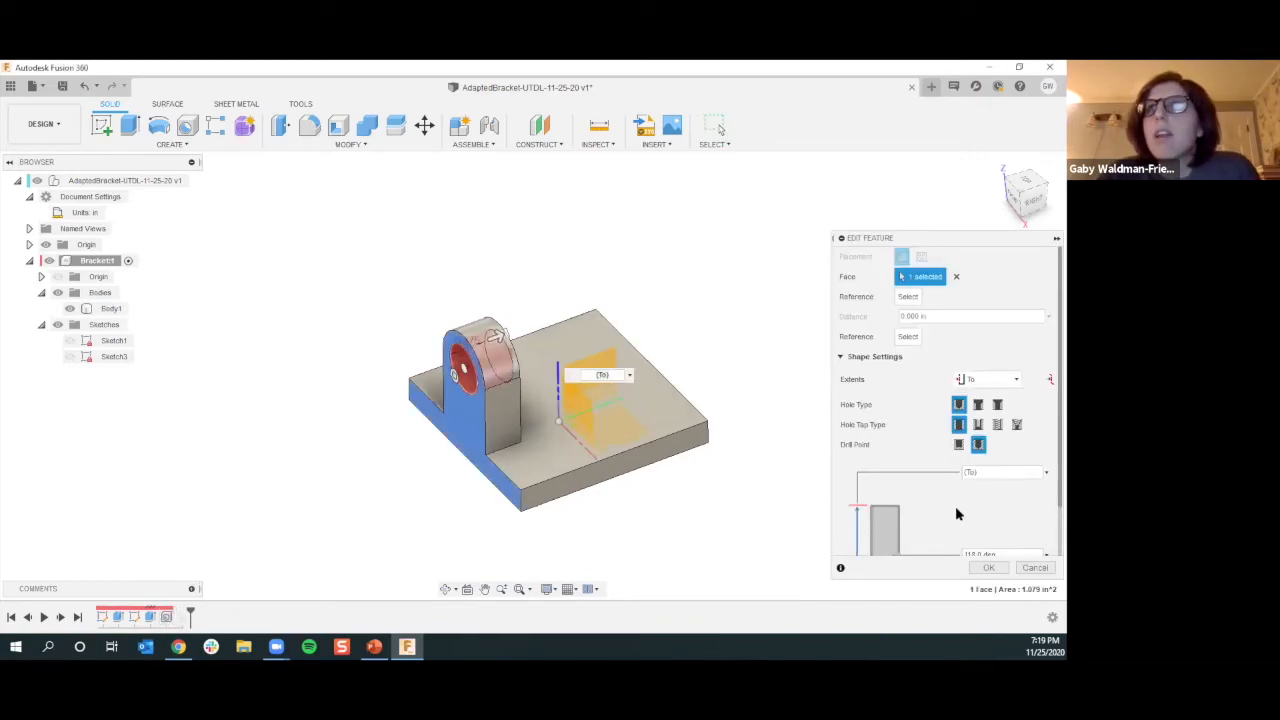
scroll(955, 506, down, 1)
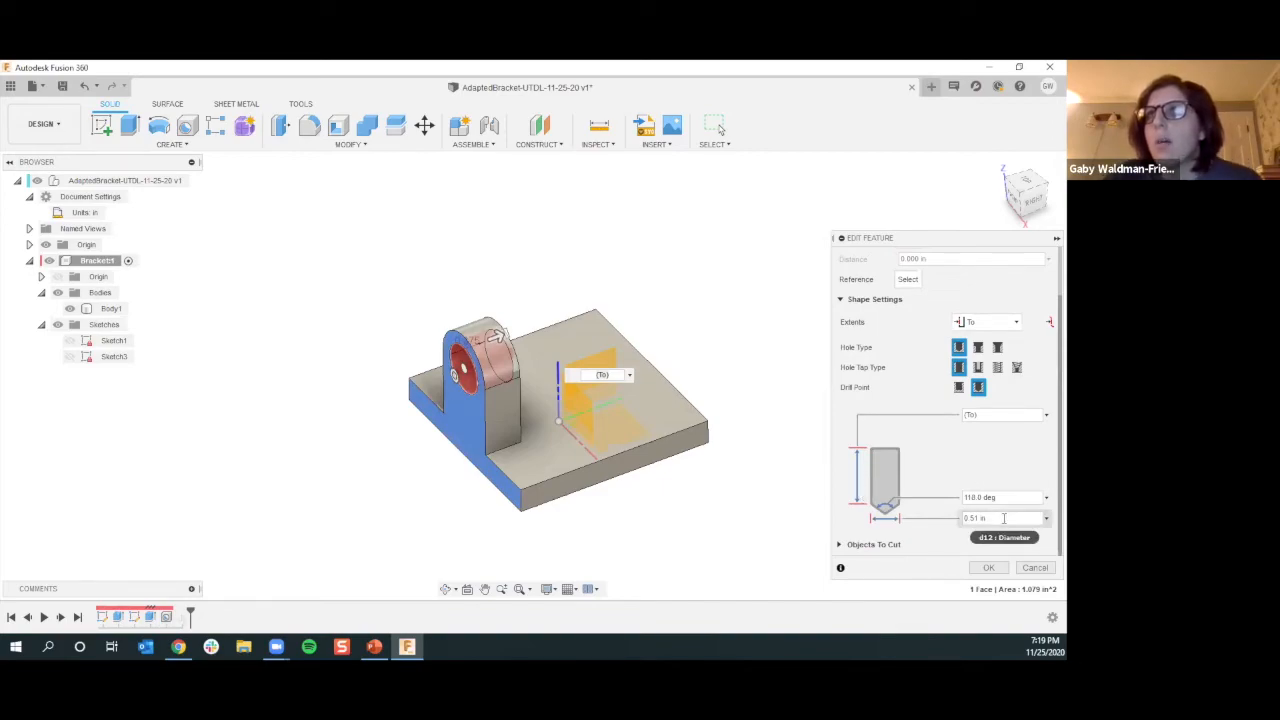
drag(994, 521, 959, 521)
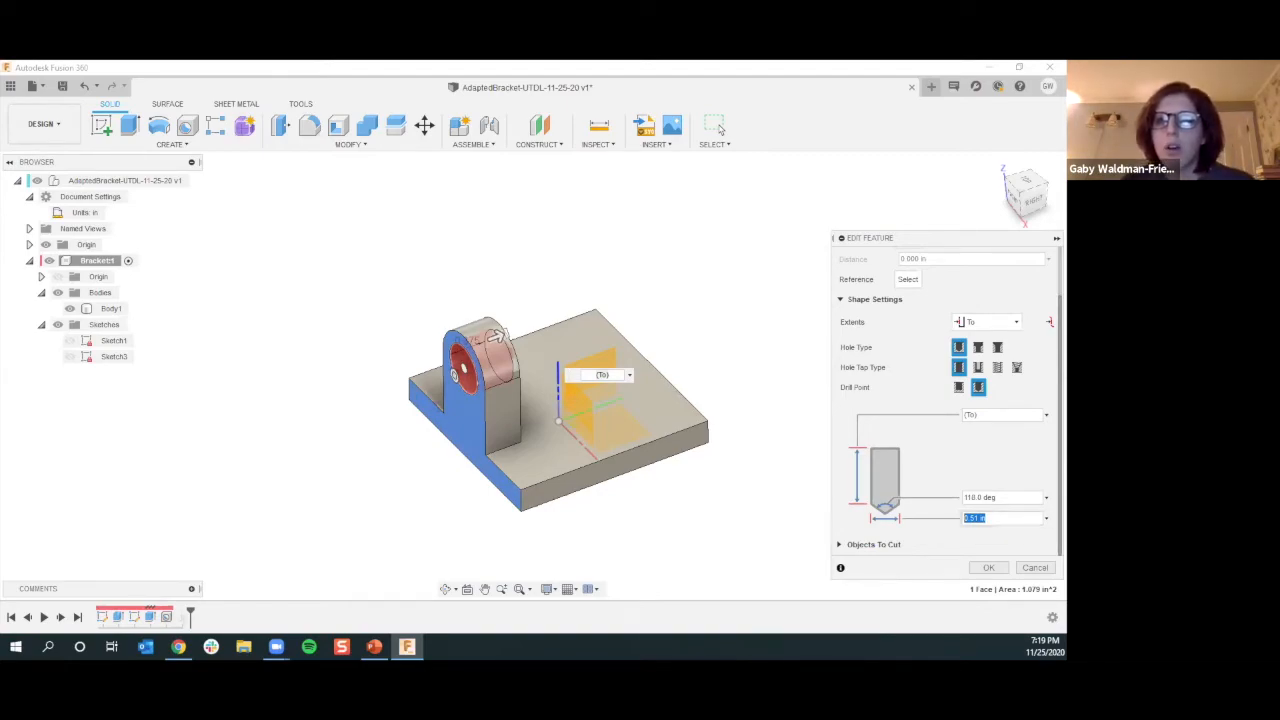
click(988, 568)
Edit the mirror feature, clear its objects and reselect the upright's extrusion and hole
right_click(182, 616)
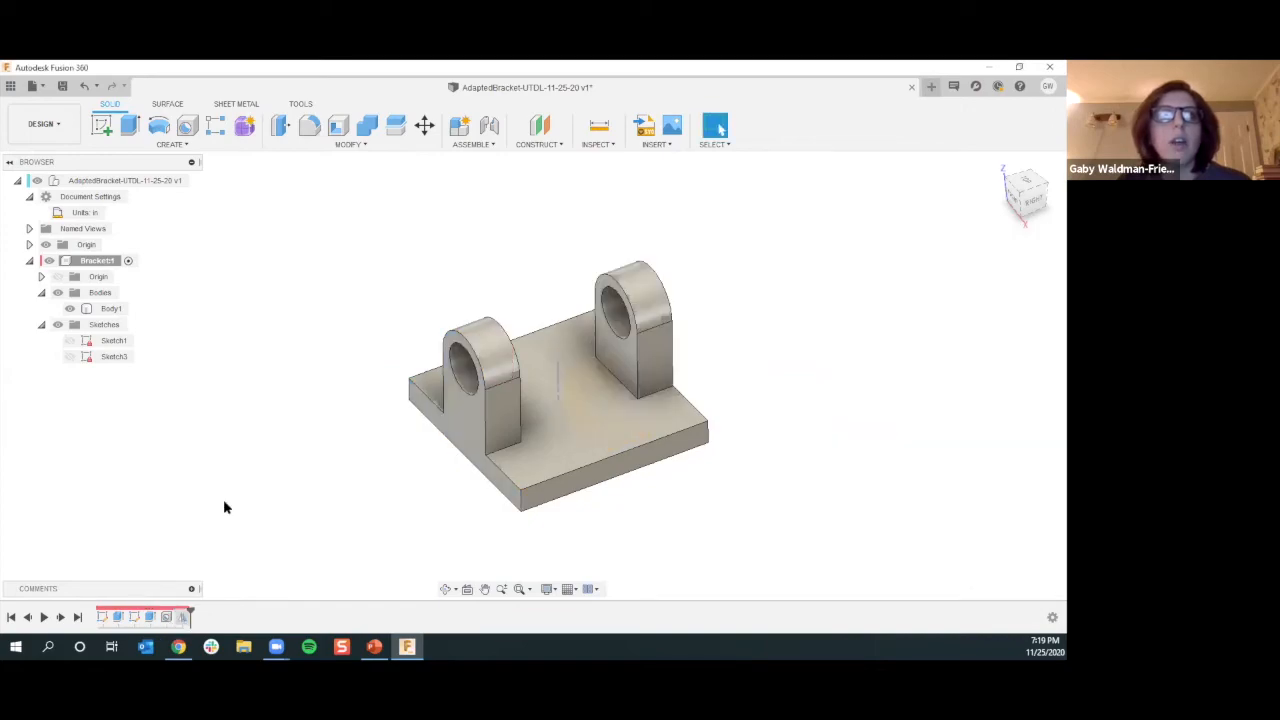
click(226, 504)
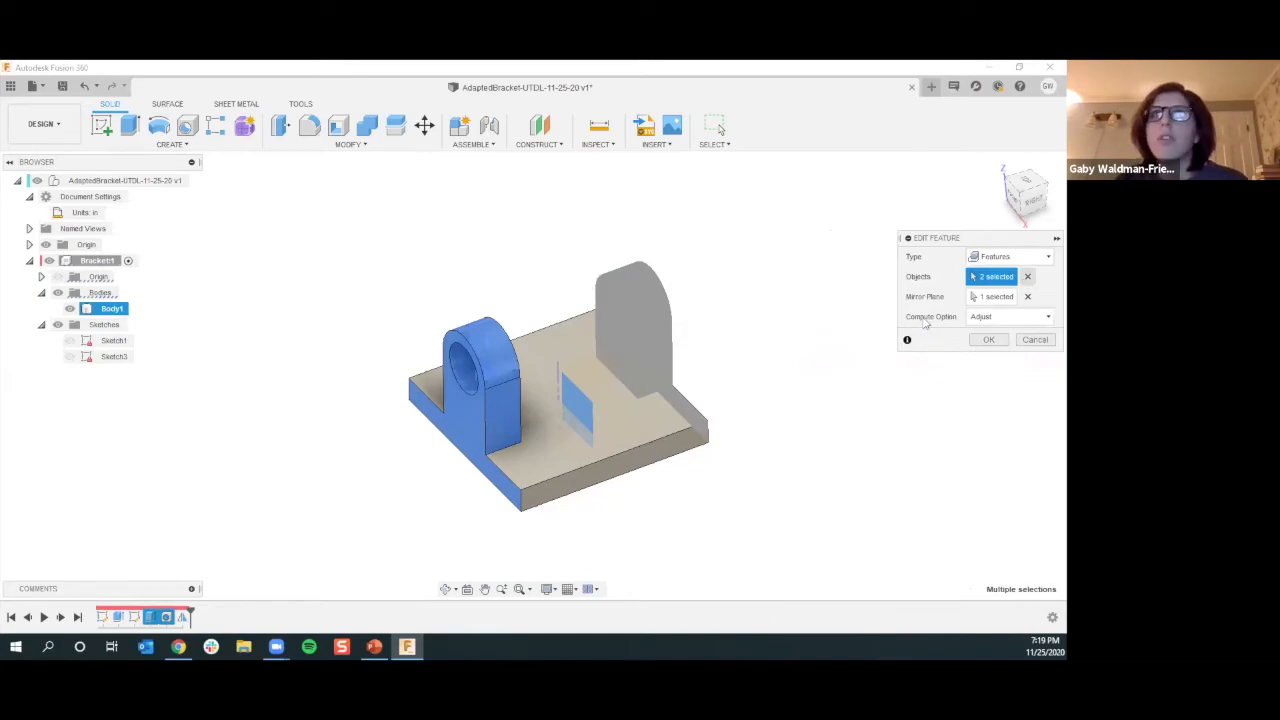
click(503, 423)
click(503, 423)
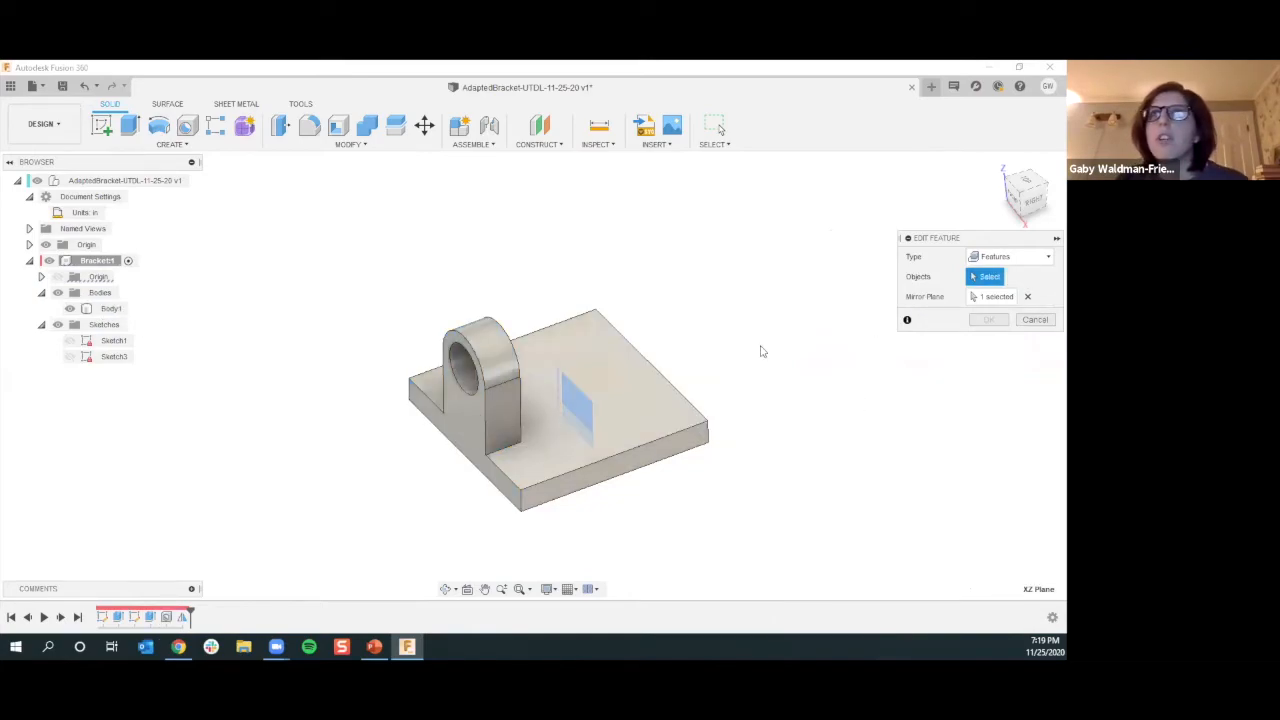
click(464, 374)
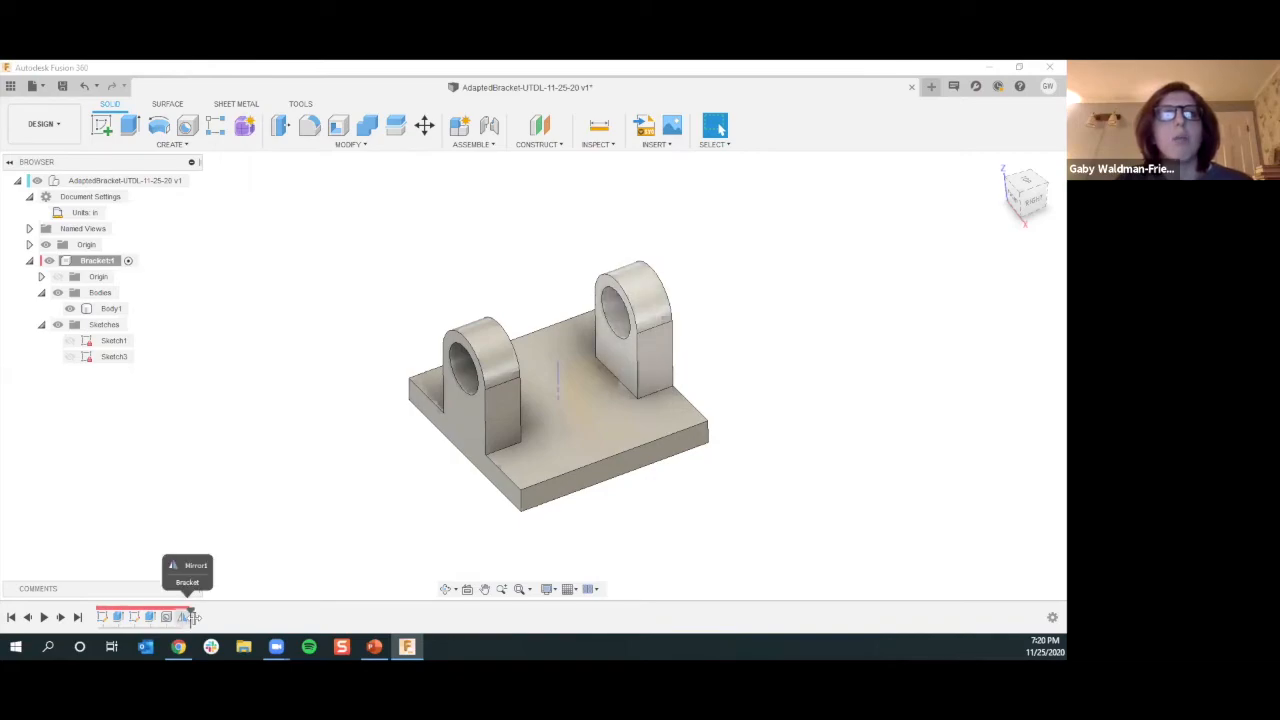
Roll the history back to just after the base sketch and forward to its end again
drag(192, 616, 108, 617)
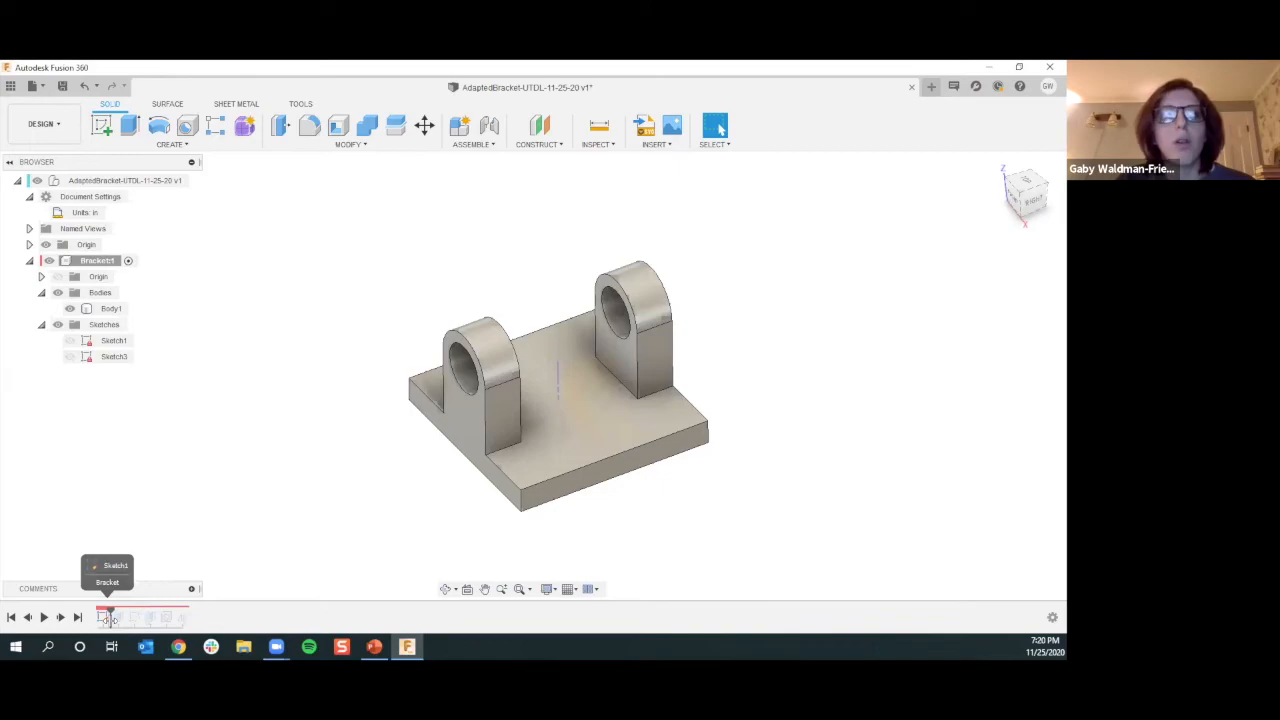
drag(259, 622, 263, 626)
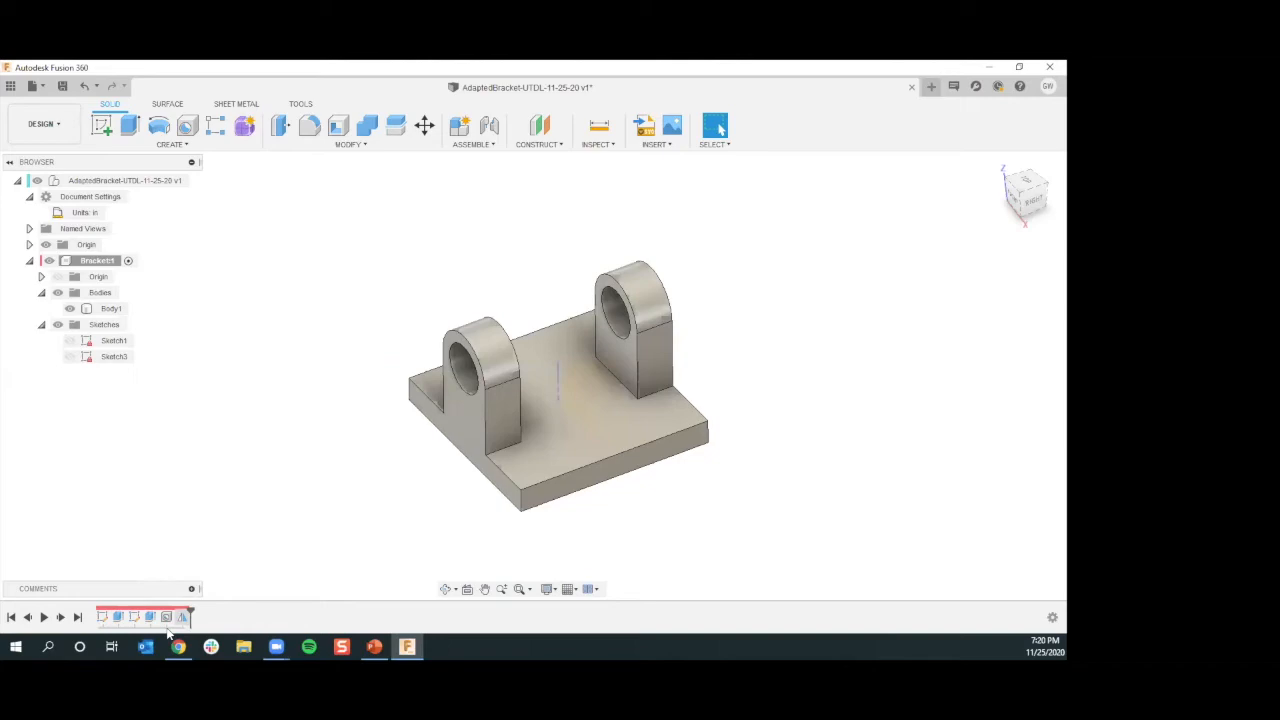
Edit the base sketch, set the square's side dimension to 4 in and finish the sketch
click(101, 618)
right_click(103, 617)
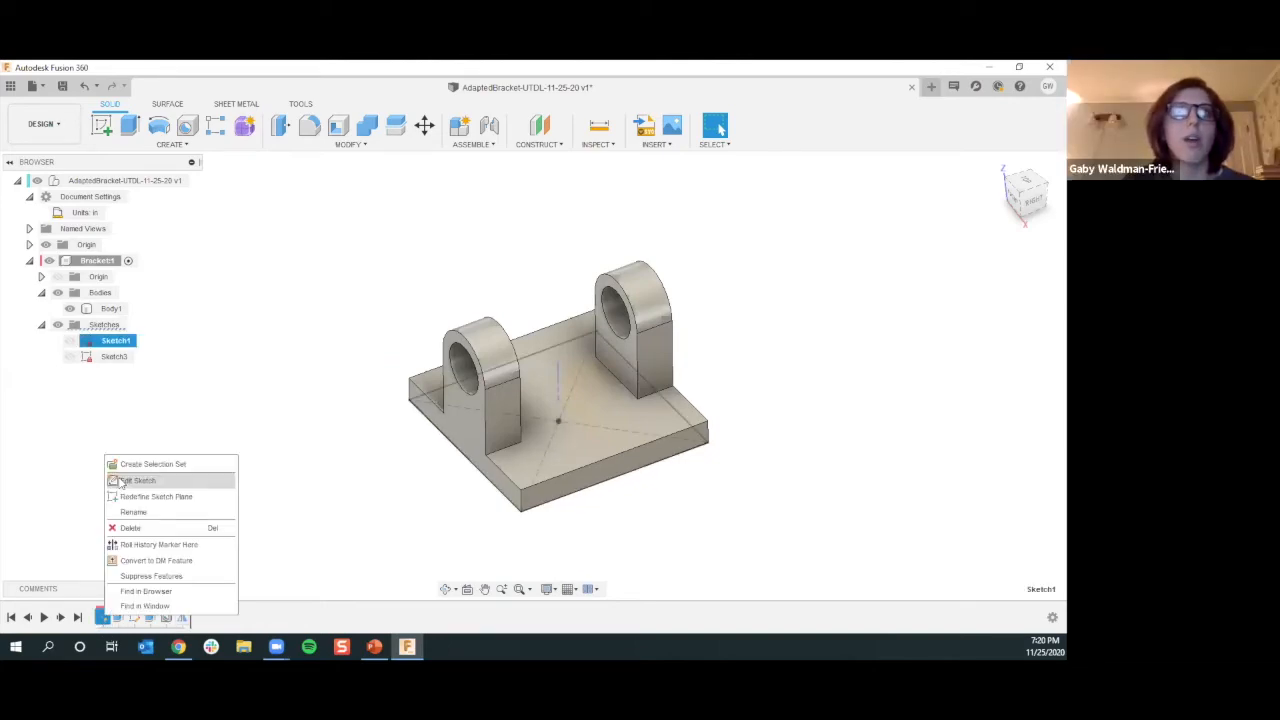
click(128, 481)
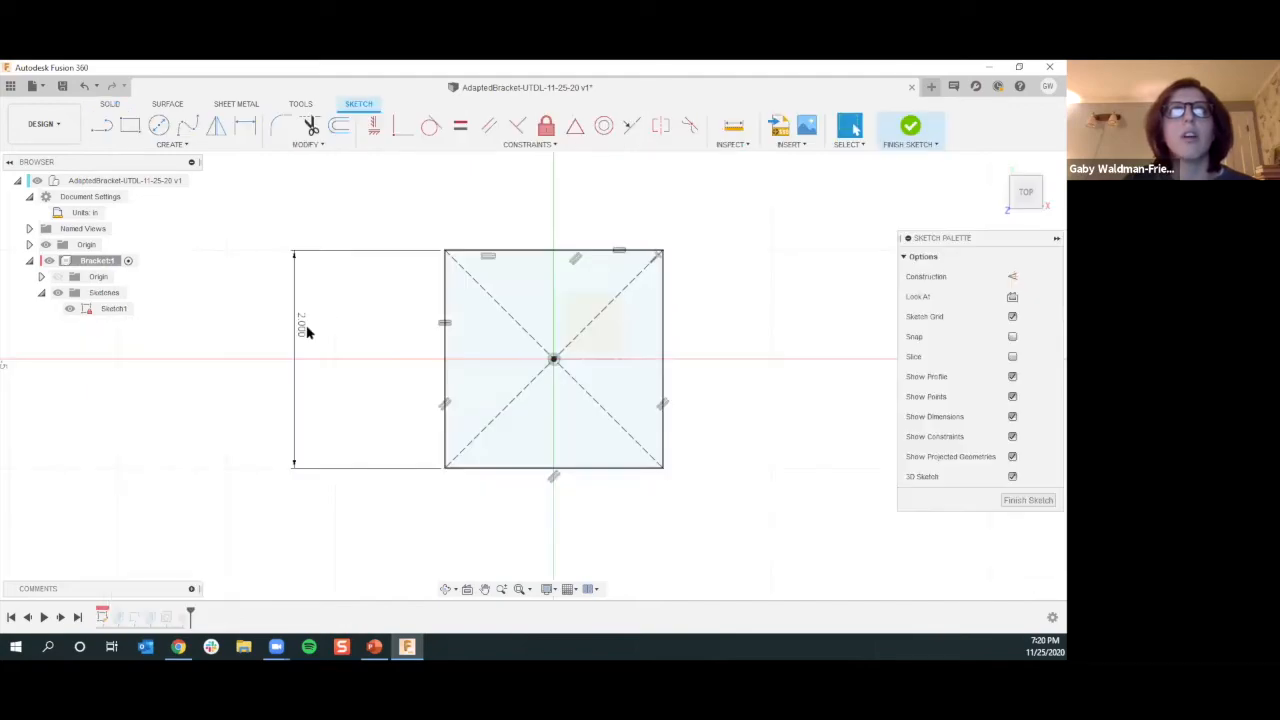
double_click(301, 328)
key(BackSpace)
text(4)
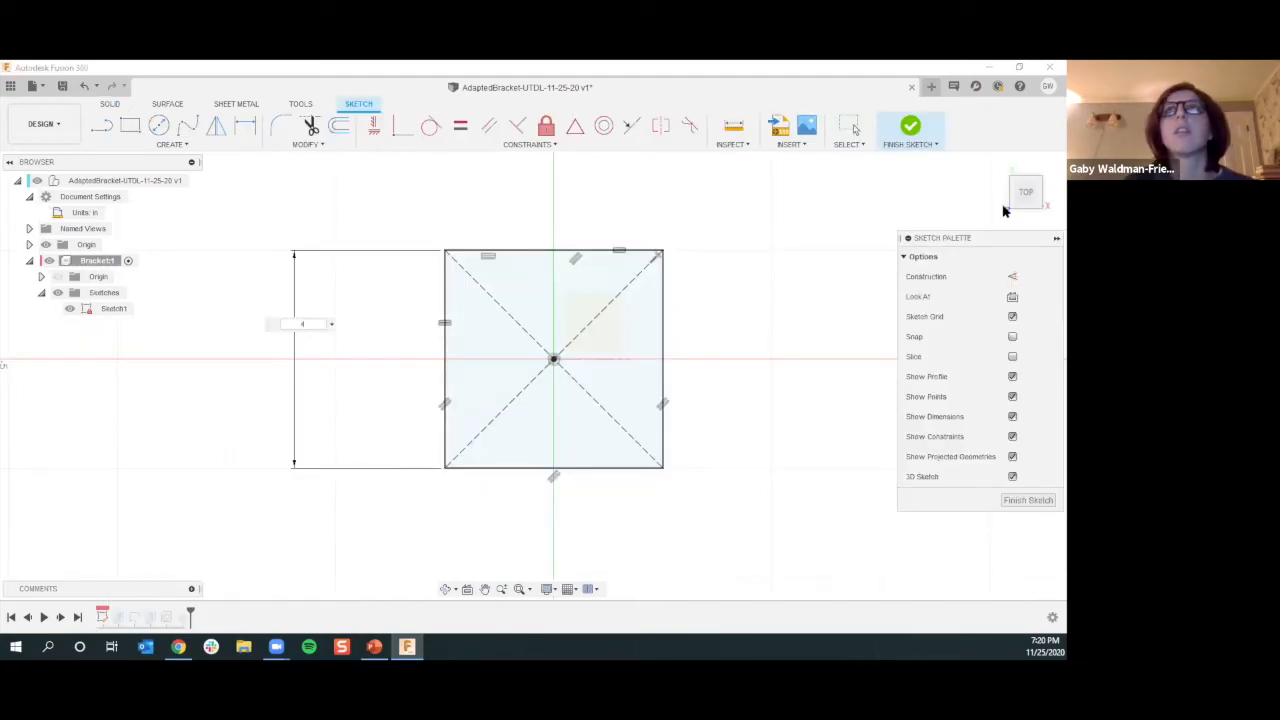
key(Return)
click(910, 125)
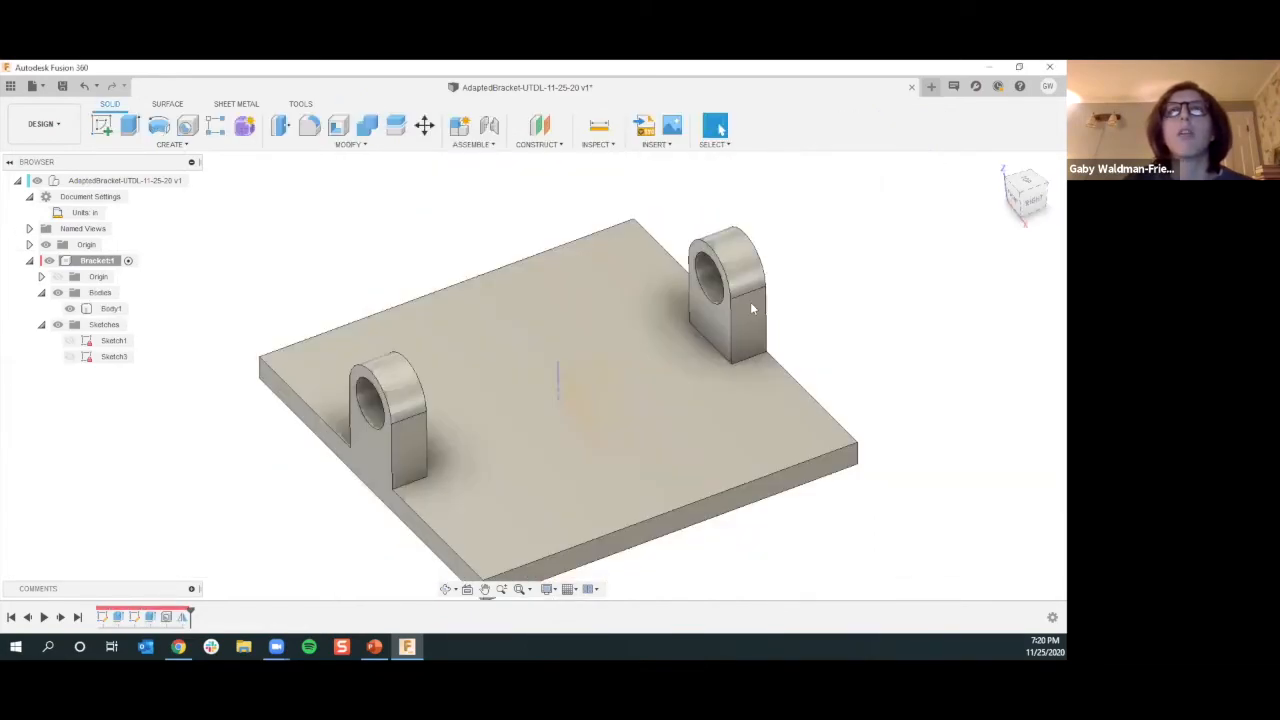
Reopen the base sketch, set the square's side dimension to 2 in and finish the sketch
right_click(107, 619)
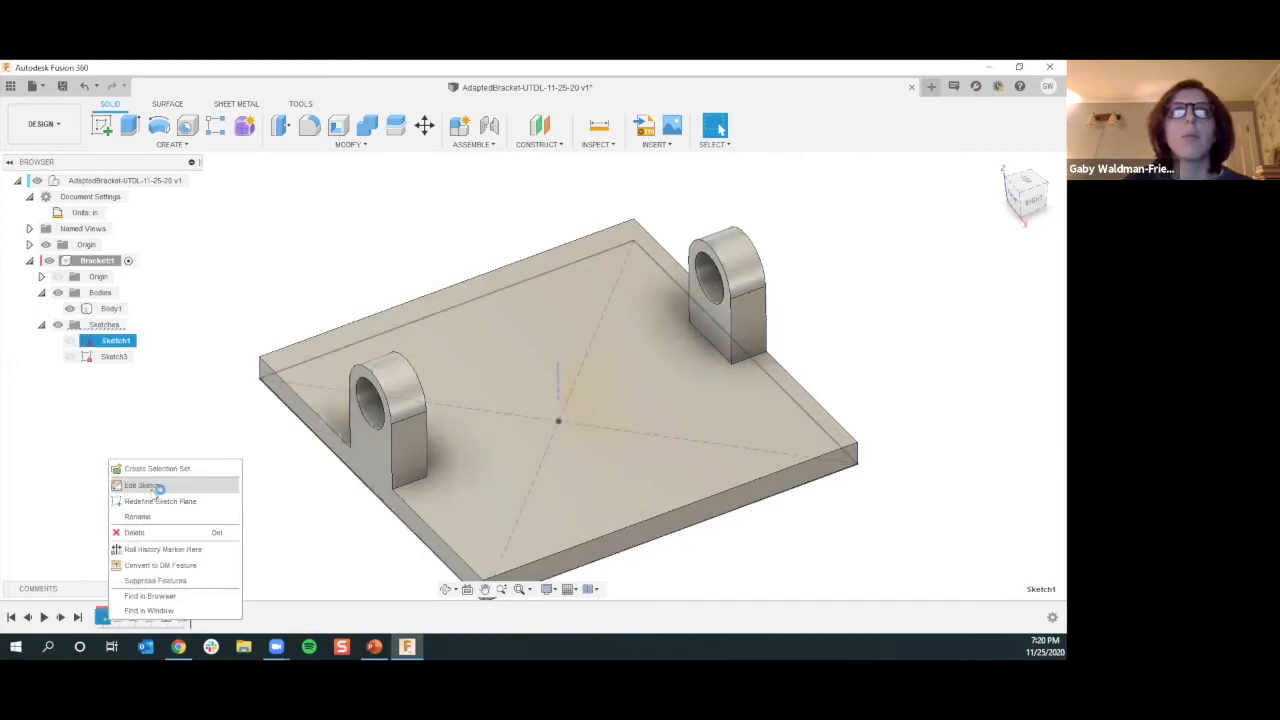
click(148, 486)
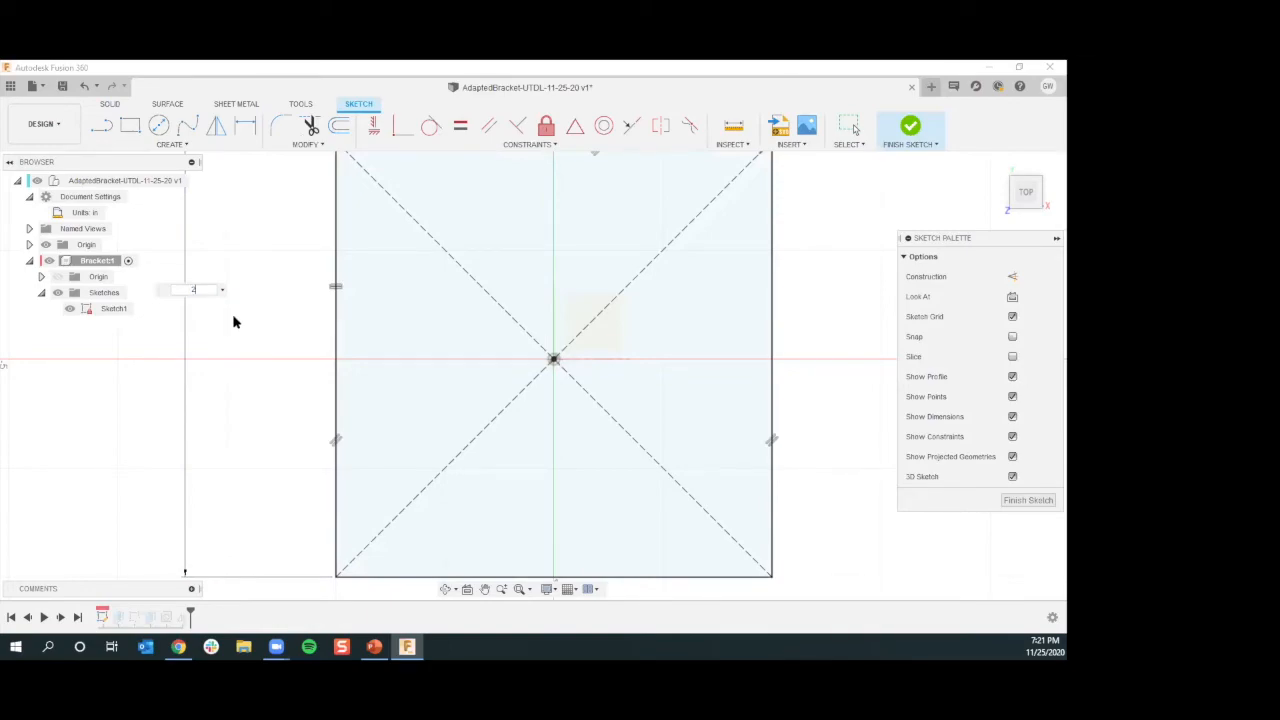
click(918, 127)
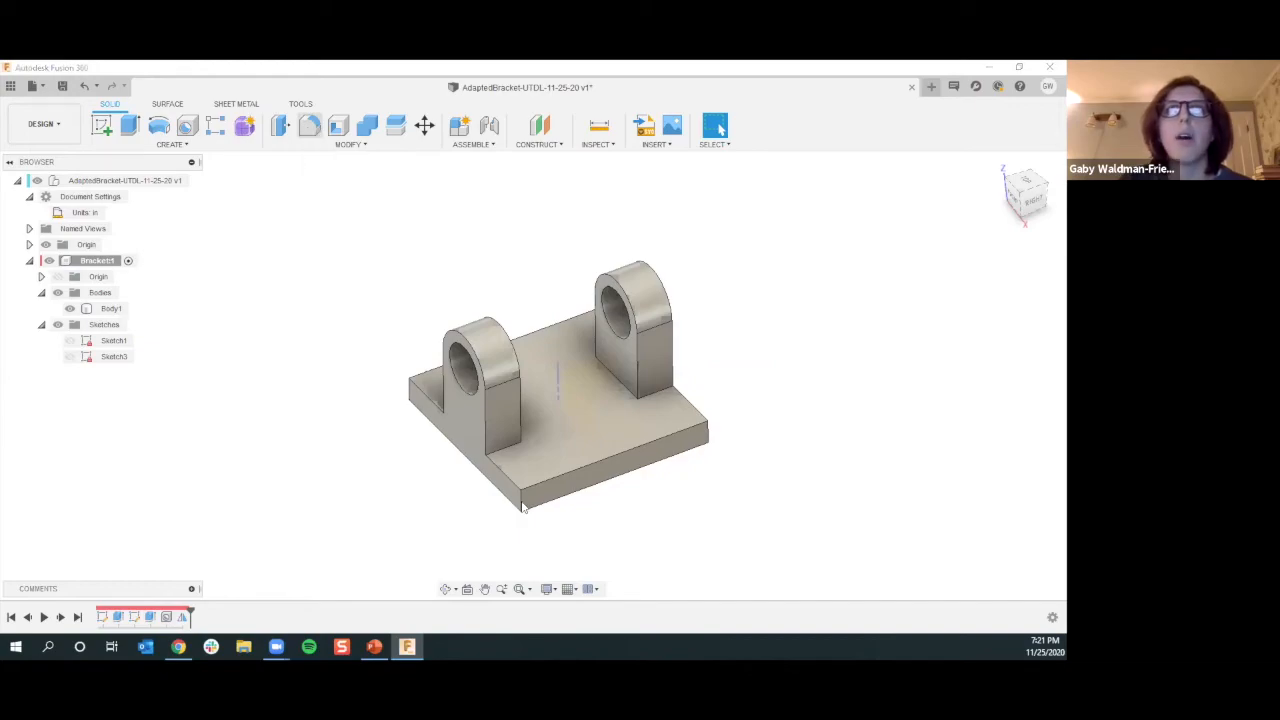
Fillet the base's four vertical corner edges with a constant radius of 0.5 in
click(523, 507)
key(f)
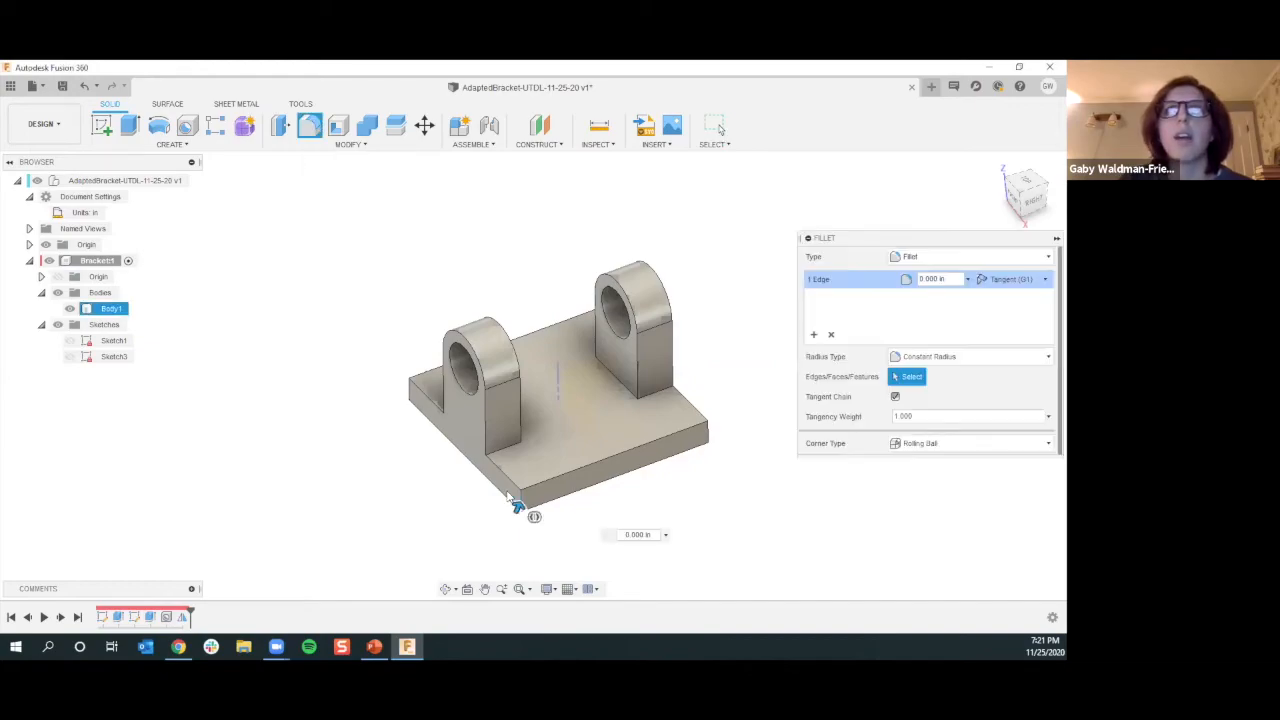
click(408, 397)
click(708, 433)
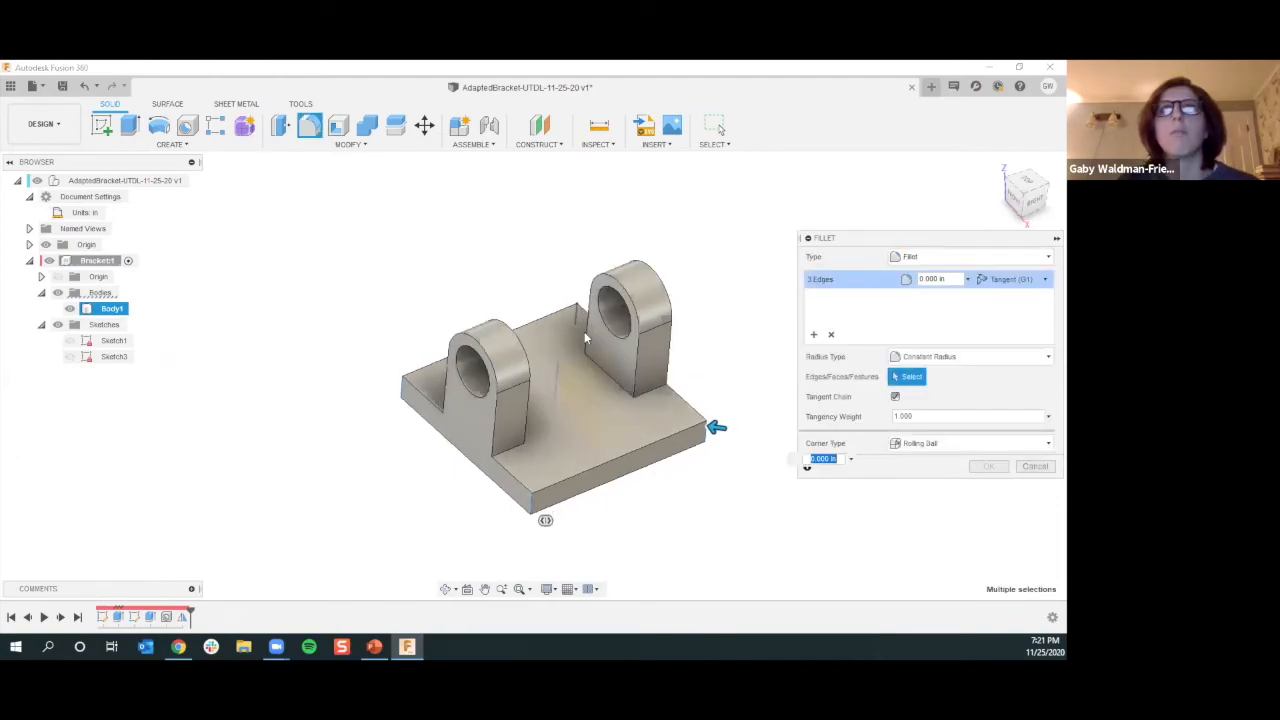
drag(575, 304, 573, 320)
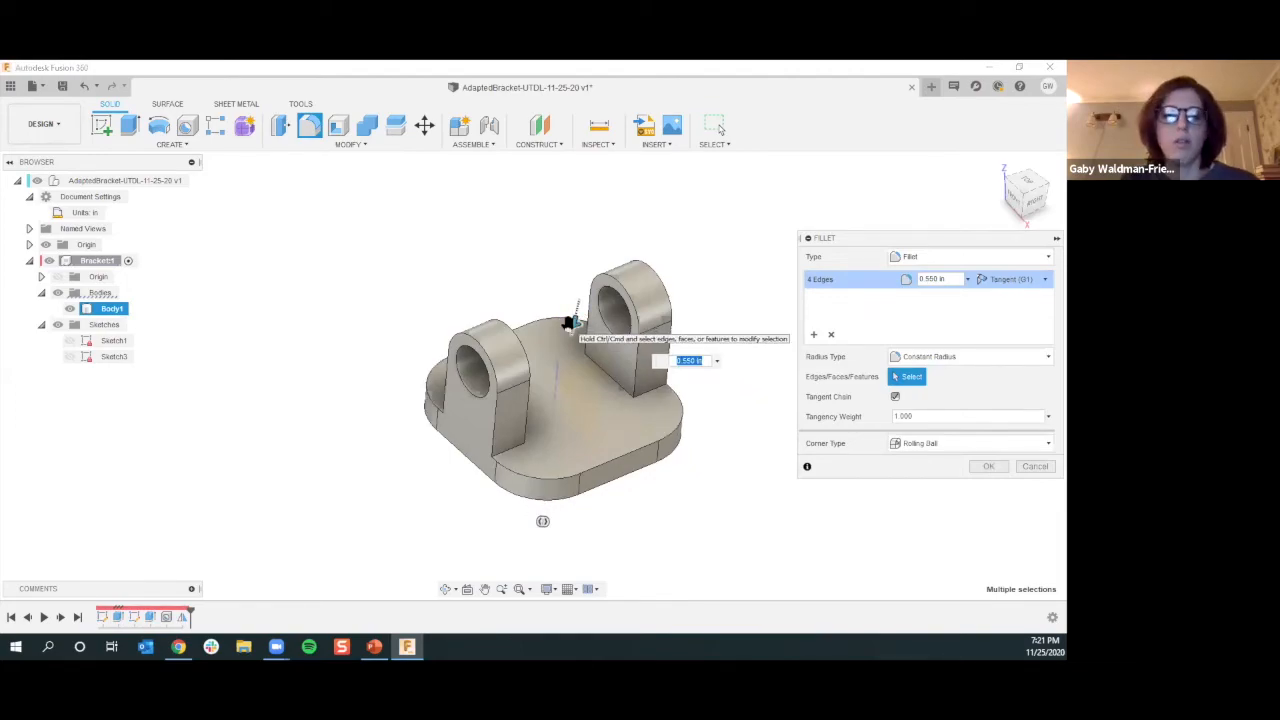
key(BackSpace)
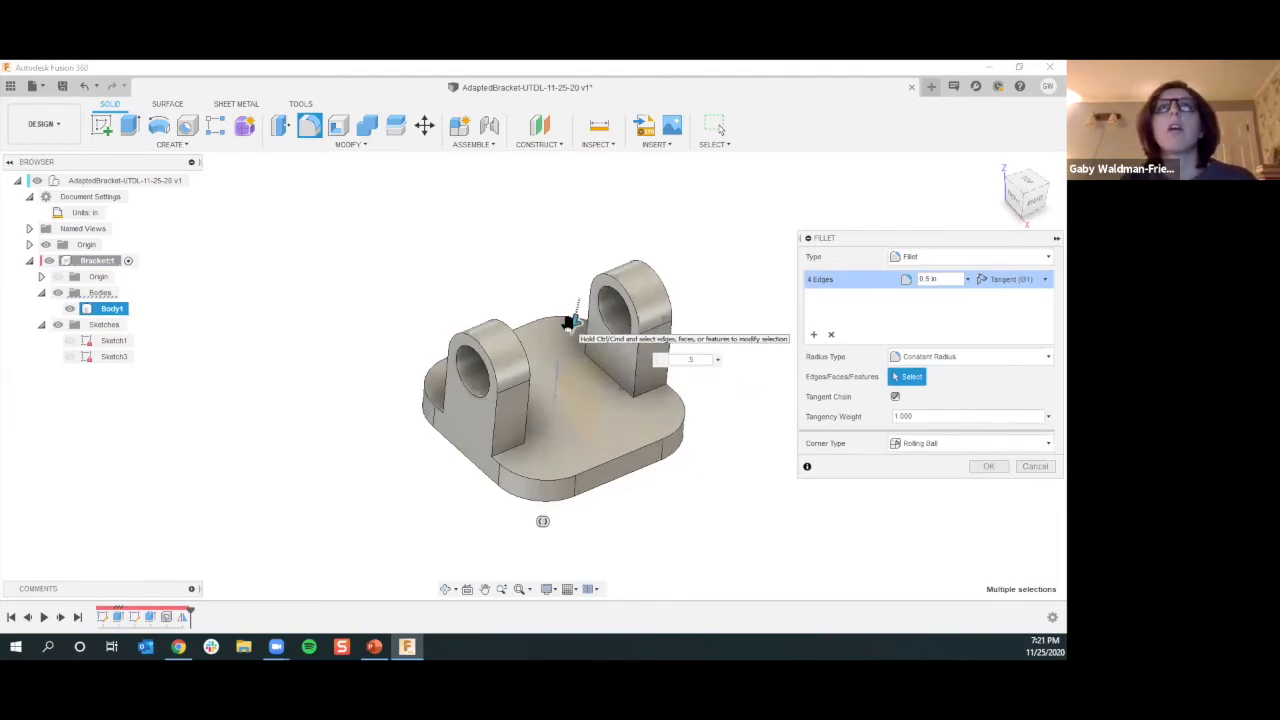
key(Return)
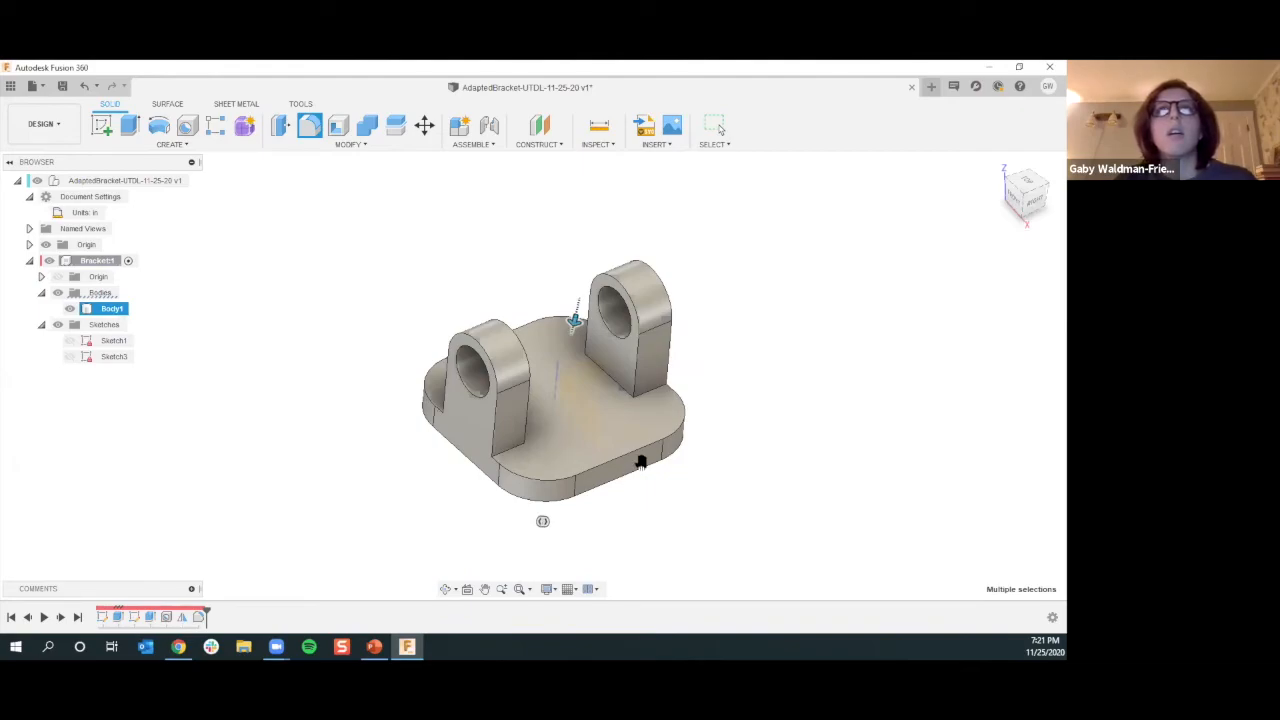
key(Escape)
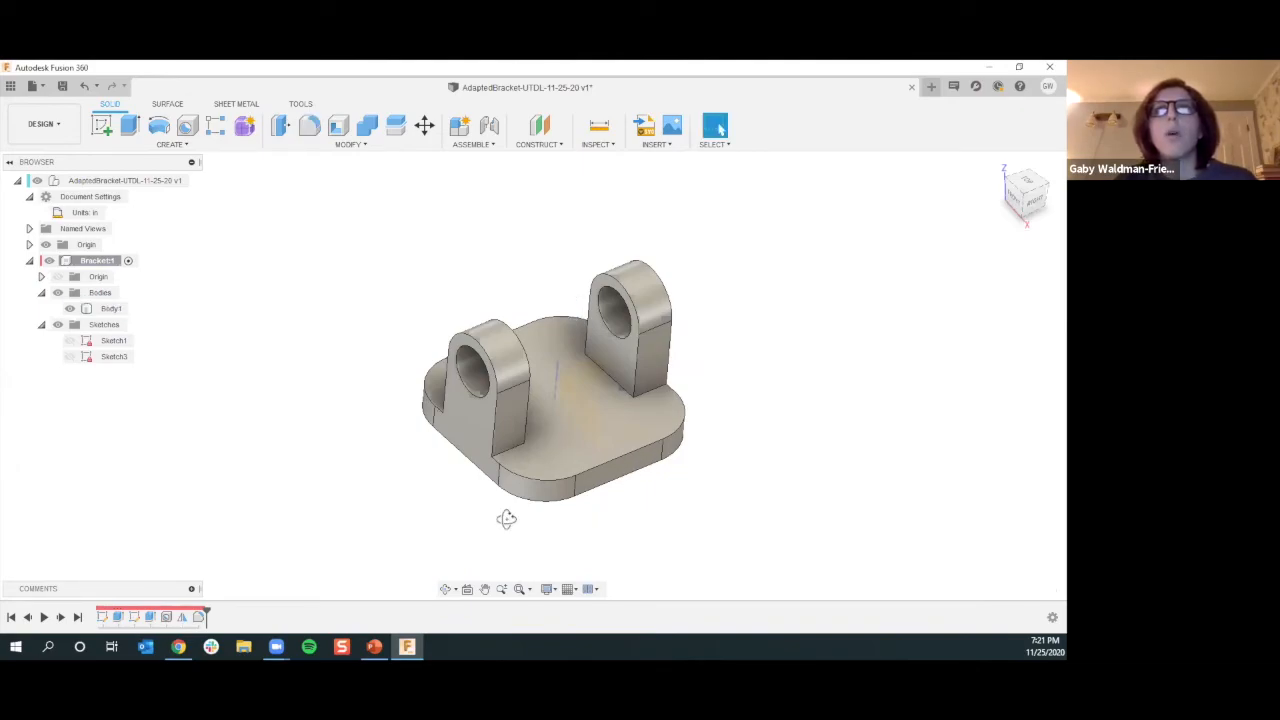
shift+middle_drag(514, 534, 349, 363)
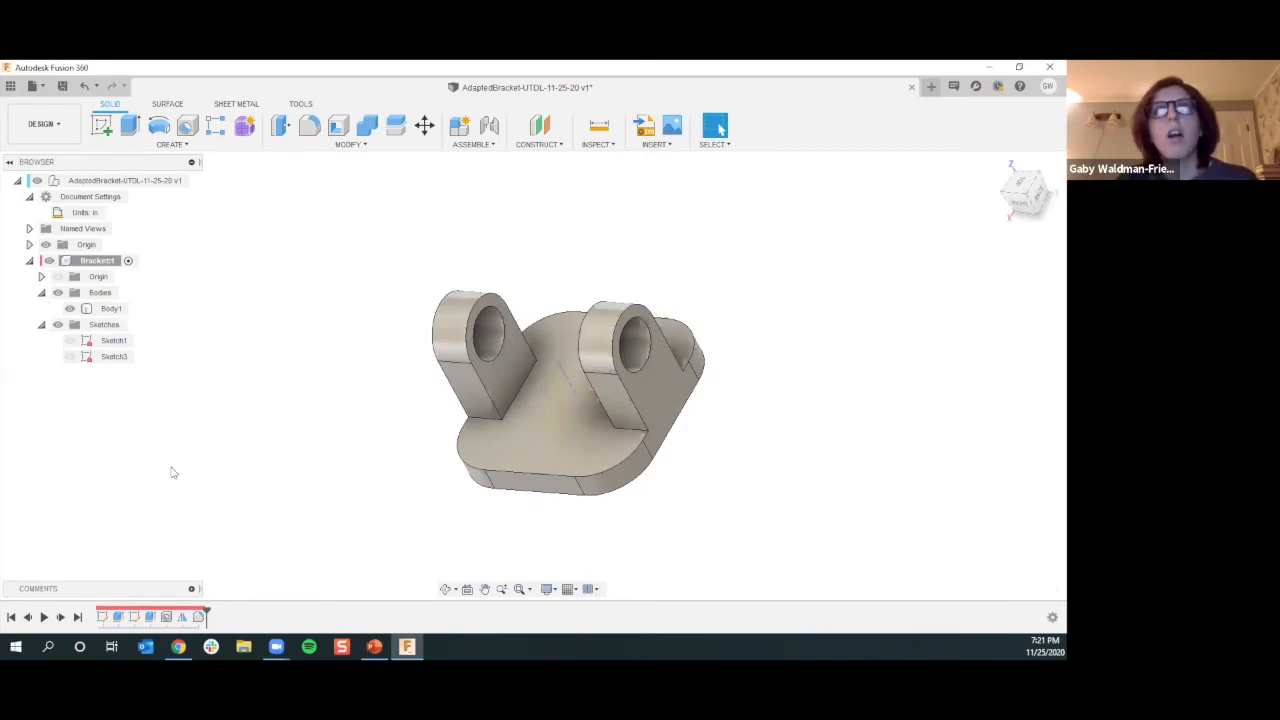
scroll(264, 531, down, 1)
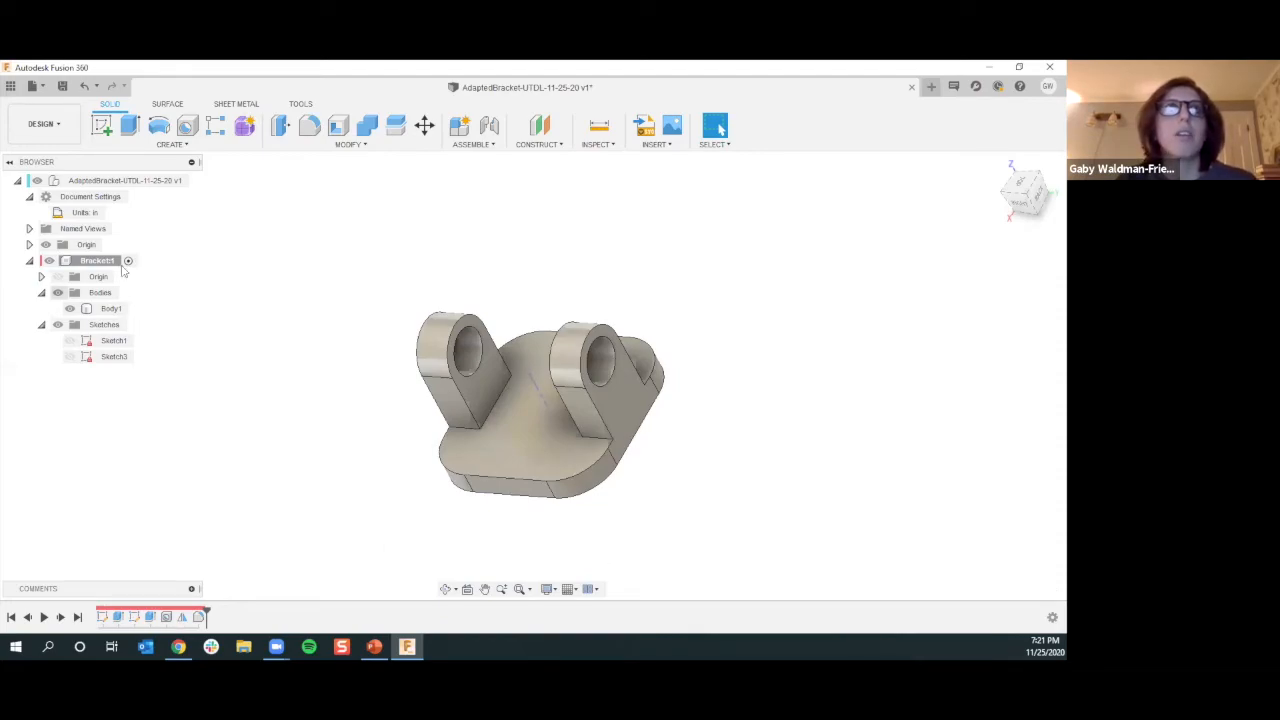
Open the sample design Bracket & Pin Modeled & Joints Applied from the Design folder of the Education samples in Workshops & Events
click(9, 88)
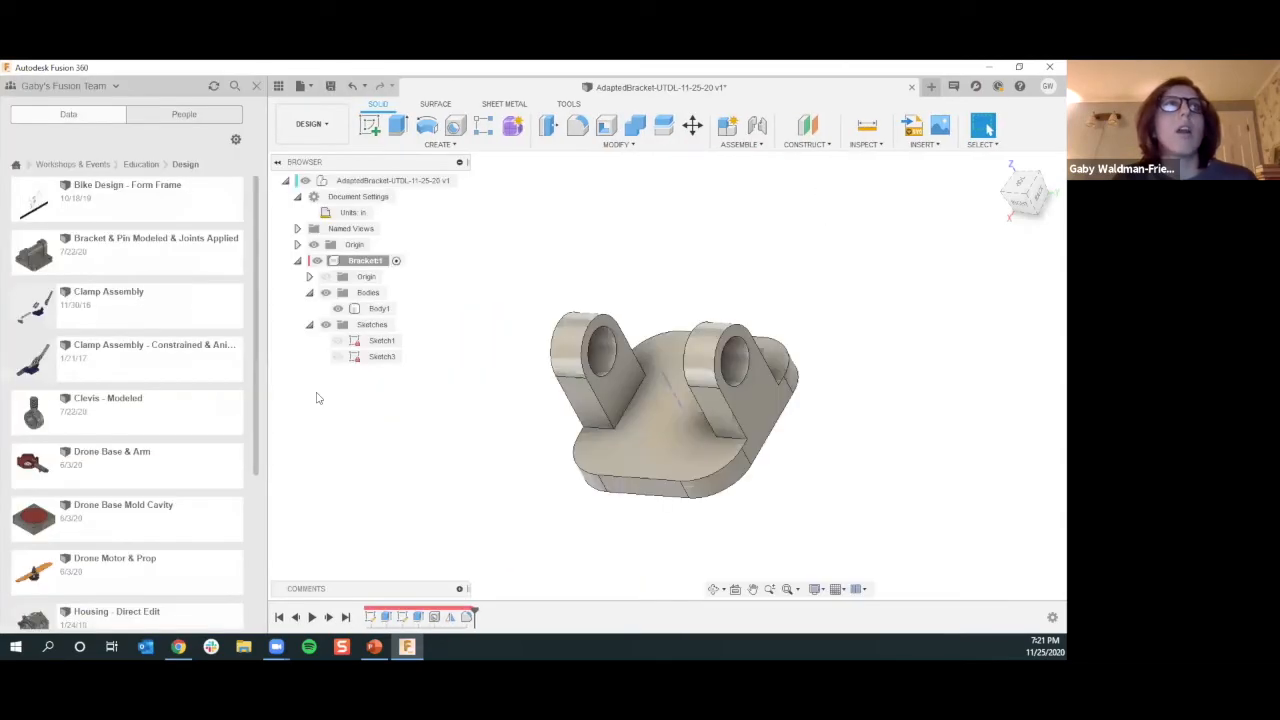
click(15, 166)
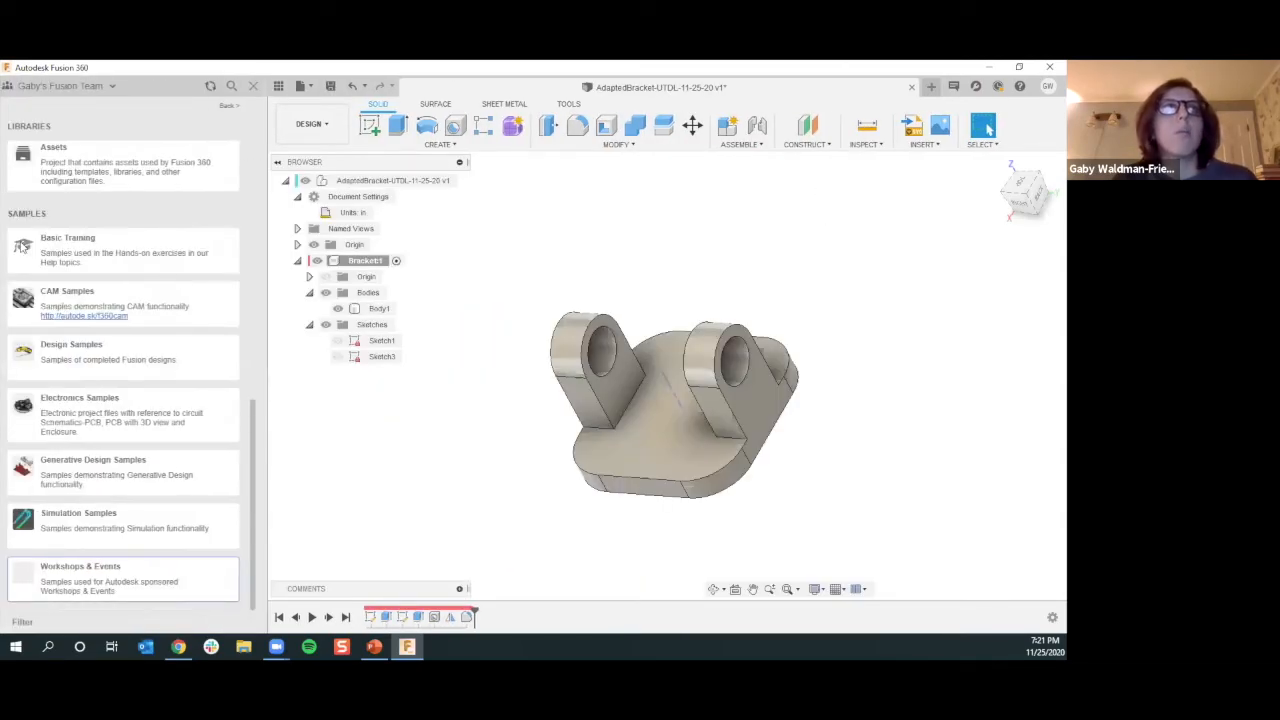
click(75, 577)
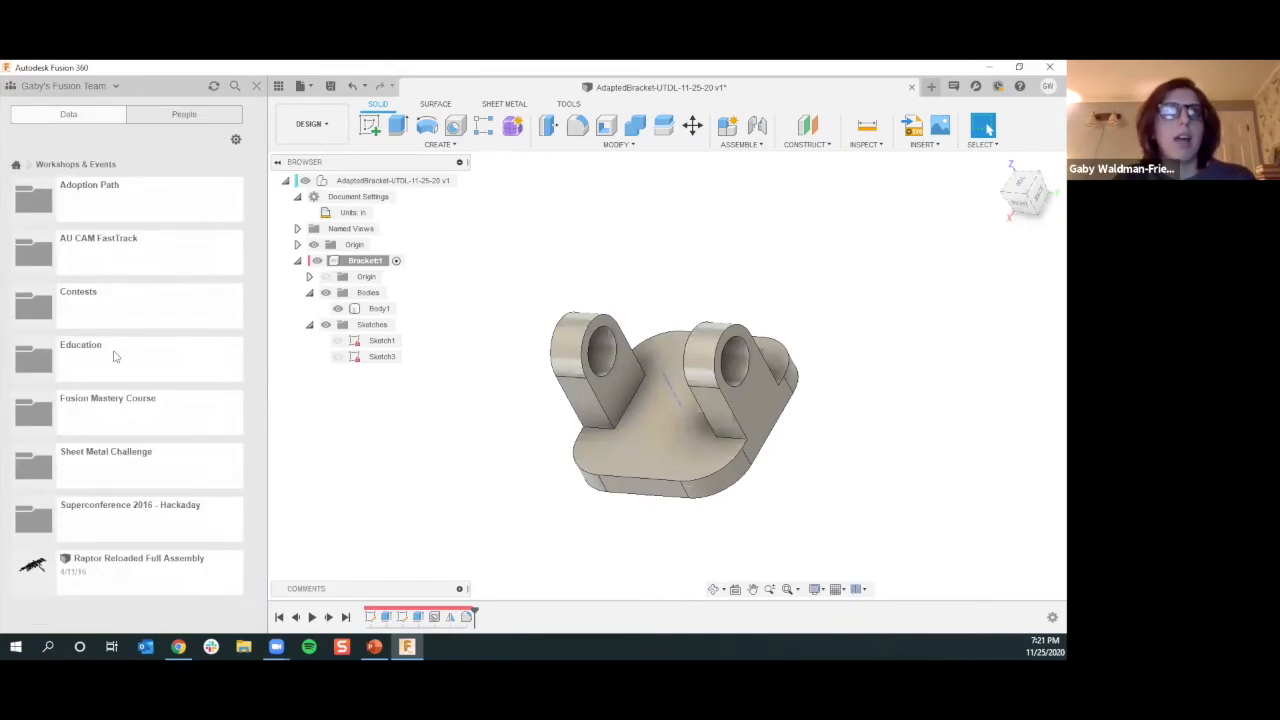
click(81, 358)
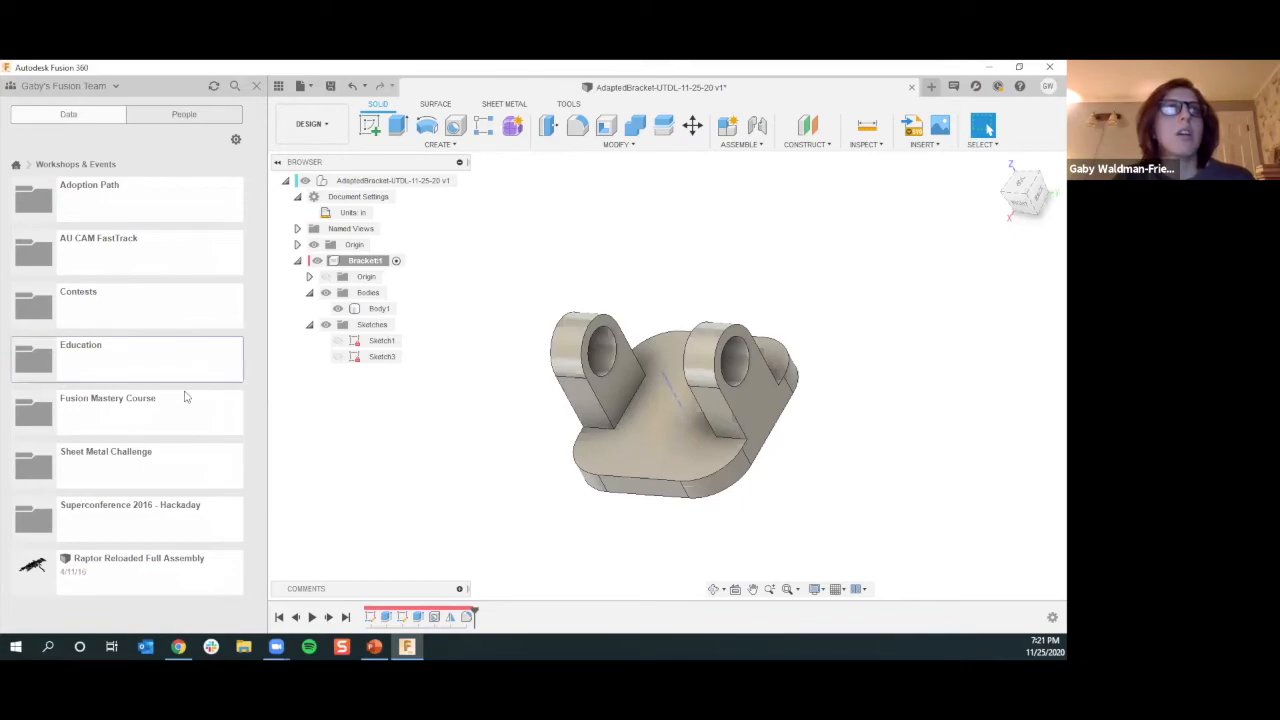
double_click(140, 360)
double_click(148, 419)
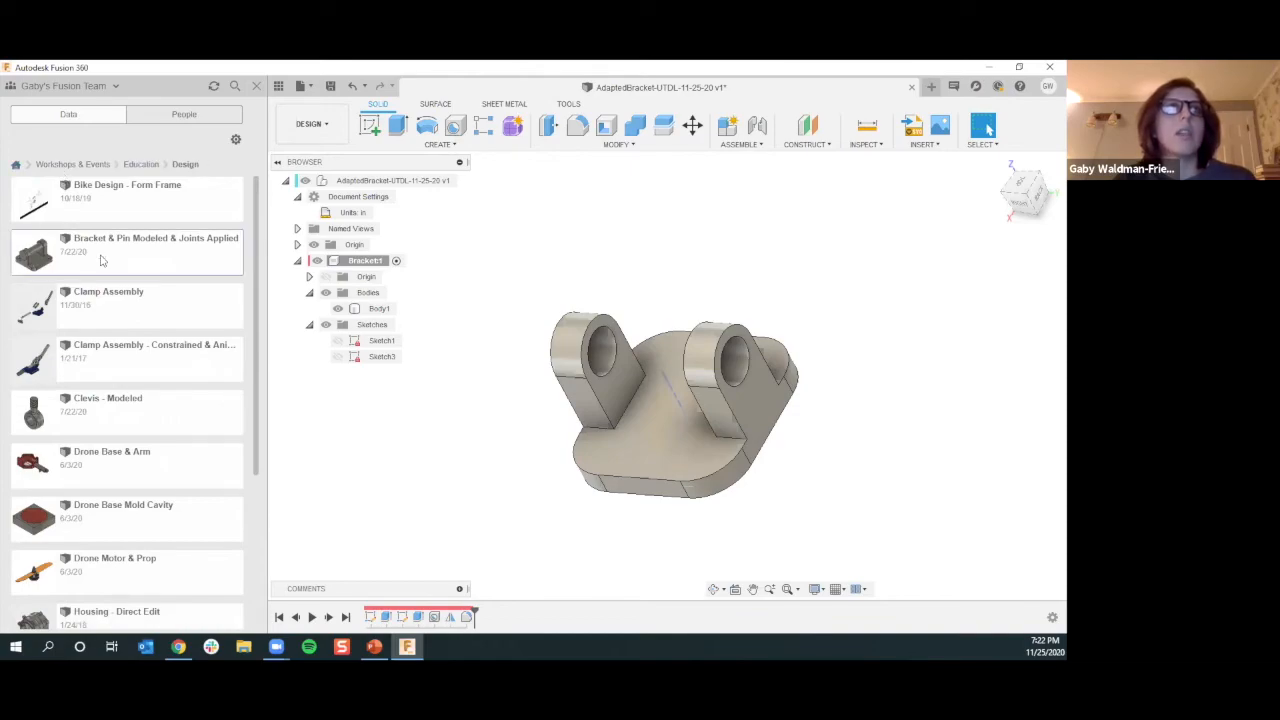
click(142, 260)
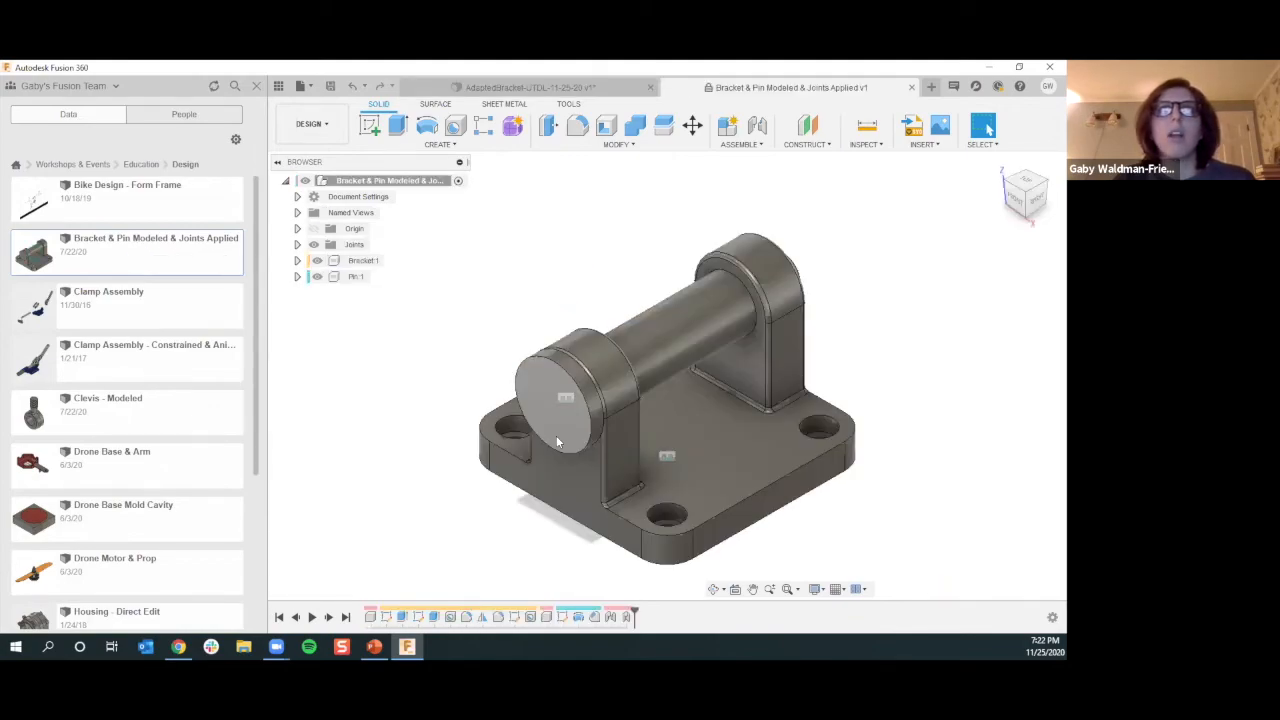
Examine the sample bracket and pin assembly, hiding the pin to view the bracket alone and showing it again
scroll(557, 437, down, 2)
scroll(556, 408, up, 3)
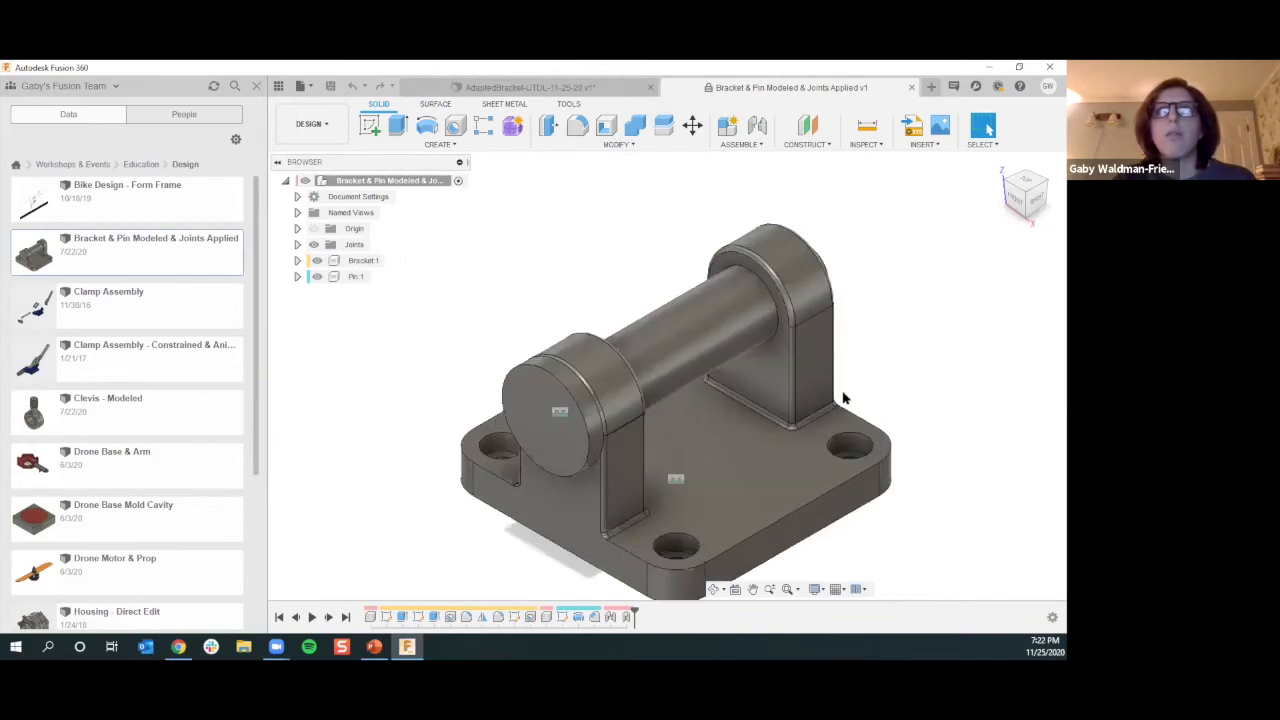
shift+middle_drag(631, 466, 659, 473)
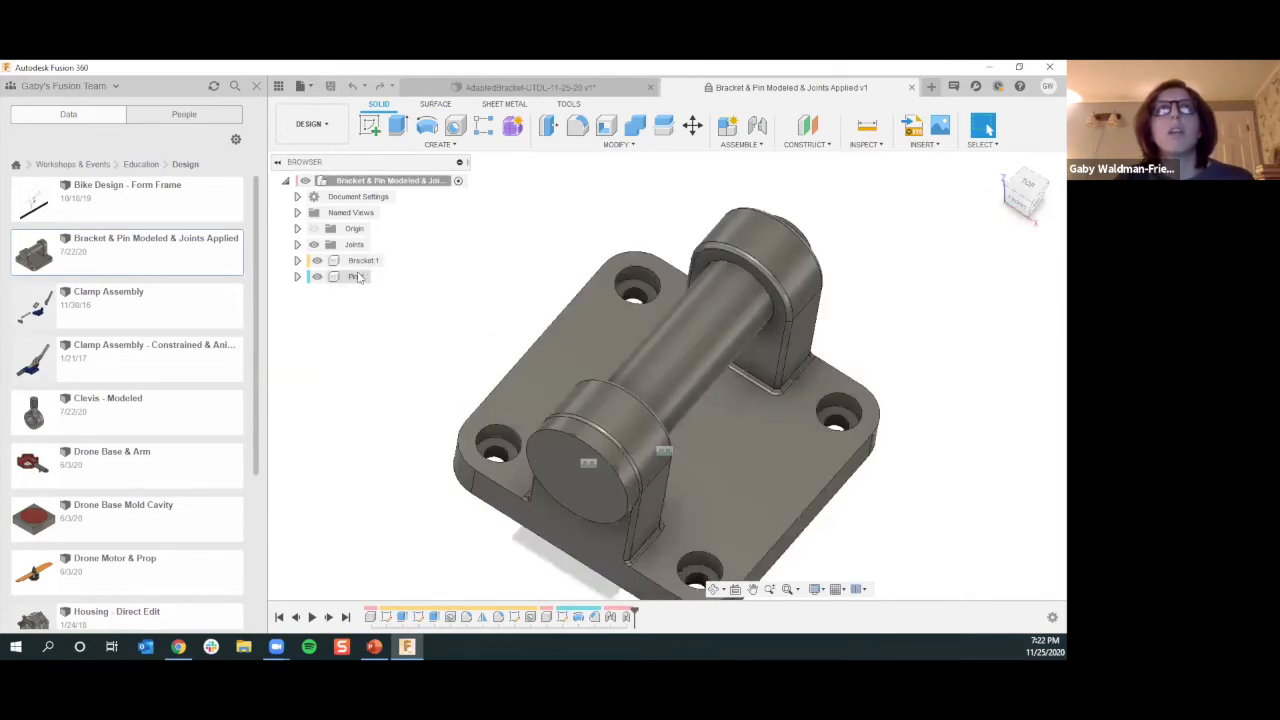
click(360, 277)
click(317, 277)
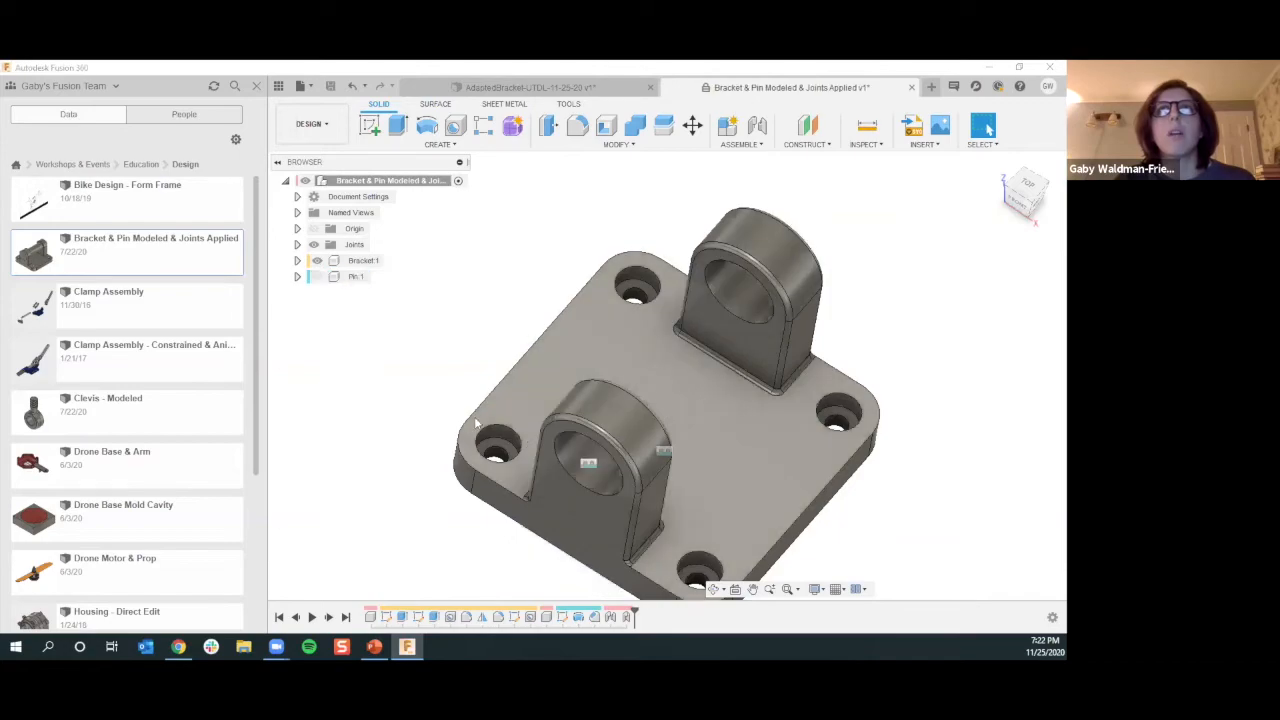
mouse_move(500, 399)
shift+middle_down()
mouse_move(501, 424)
mouse_move(507, 412)
mouse_move(514, 425)
mouse_move(500, 398)
shift+middle_up()
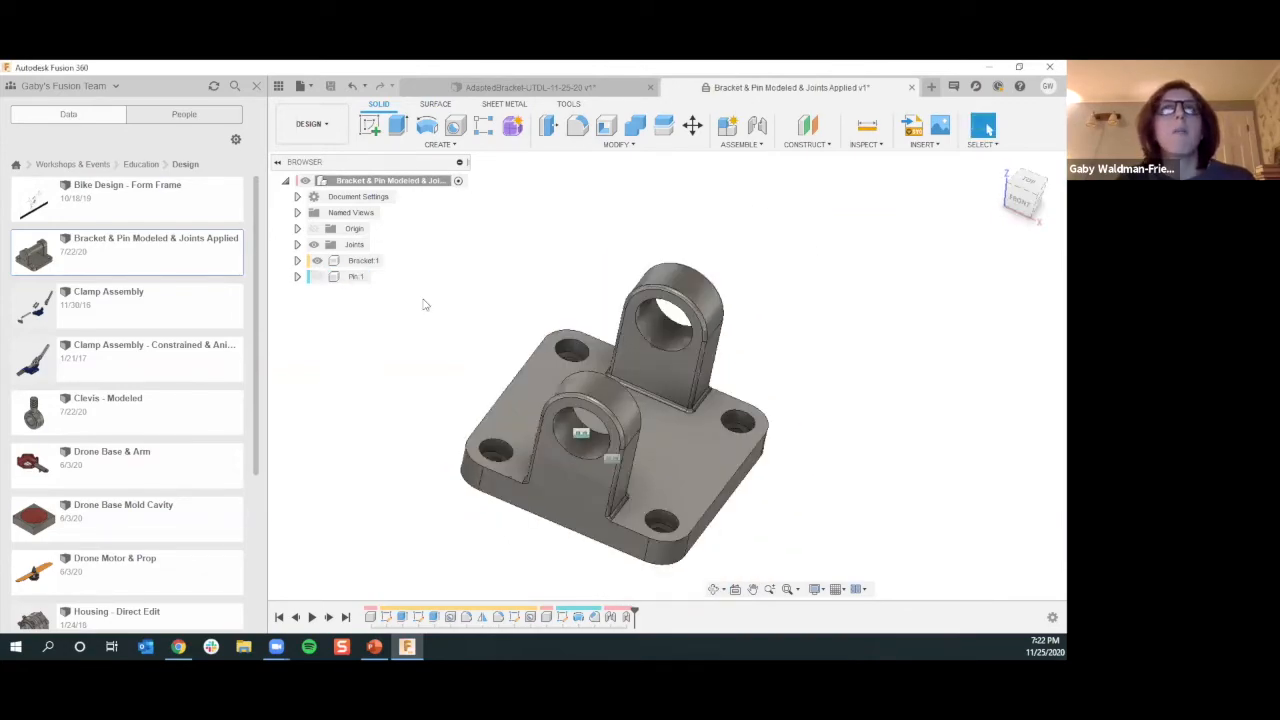
click(318, 277)
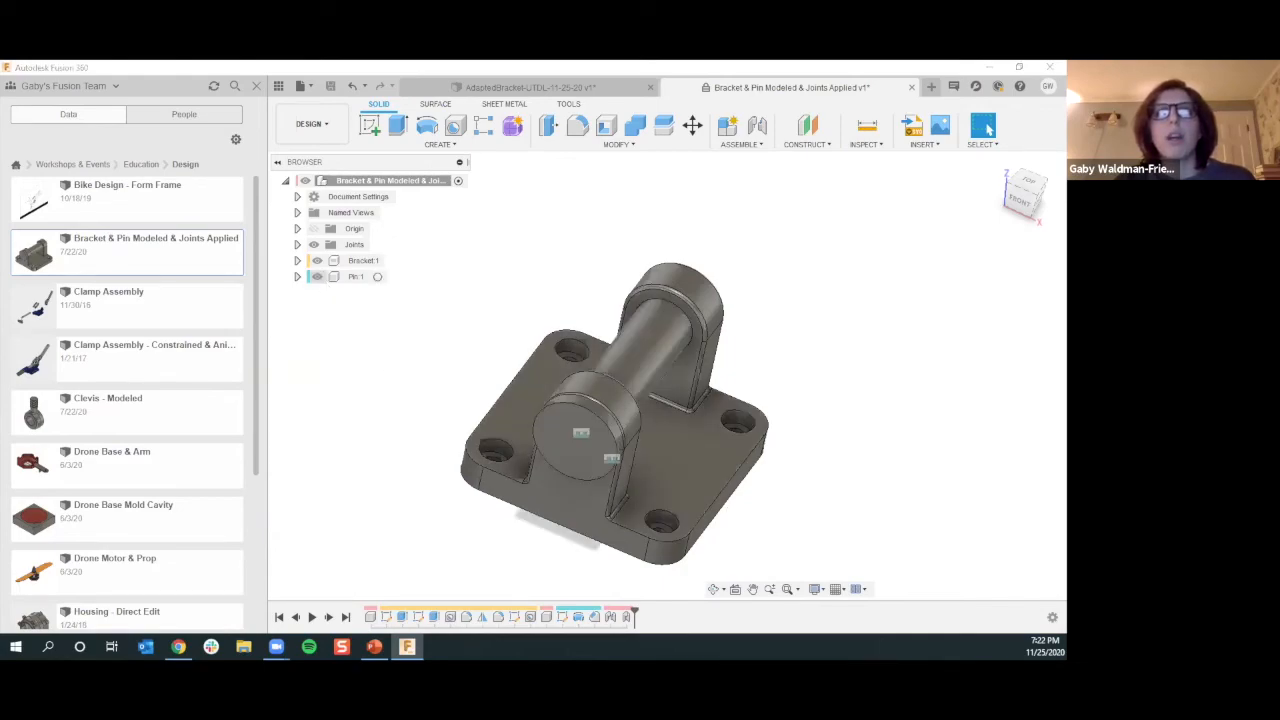
Inspect the sample's two joints and step its history back one feature and forward to its end again
click(627, 617)
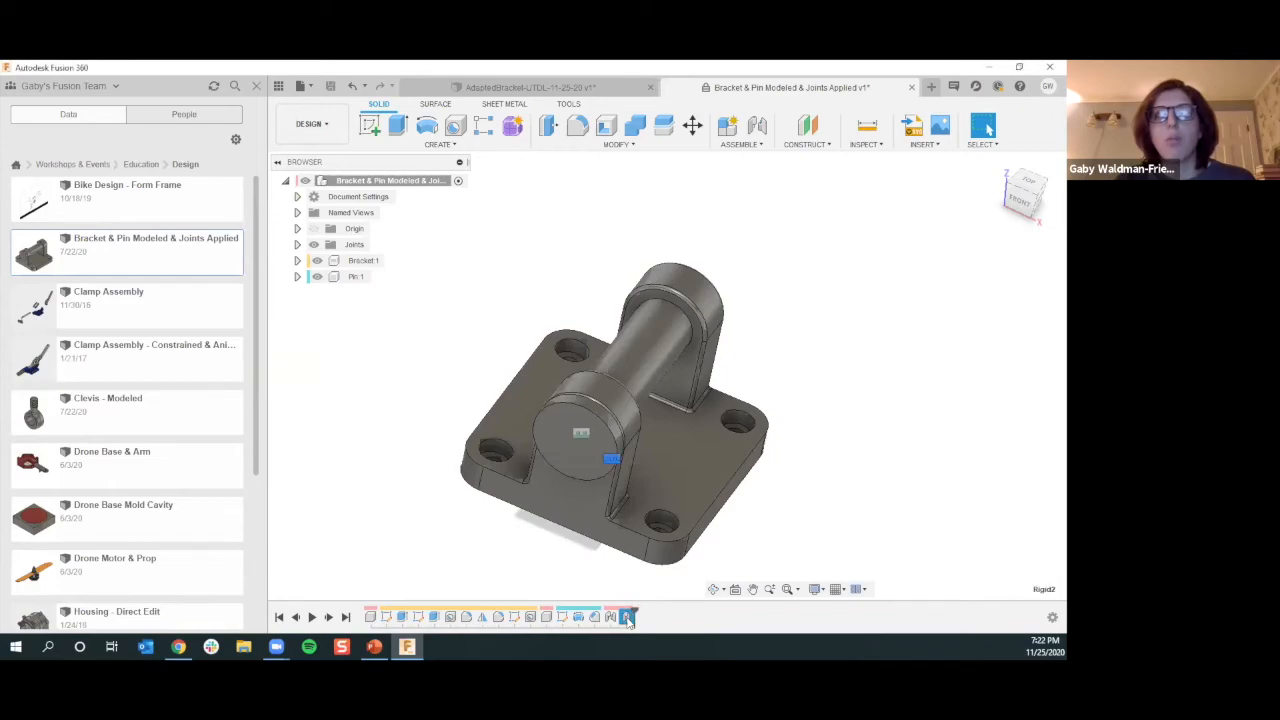
right_click(627, 617)
click(603, 586)
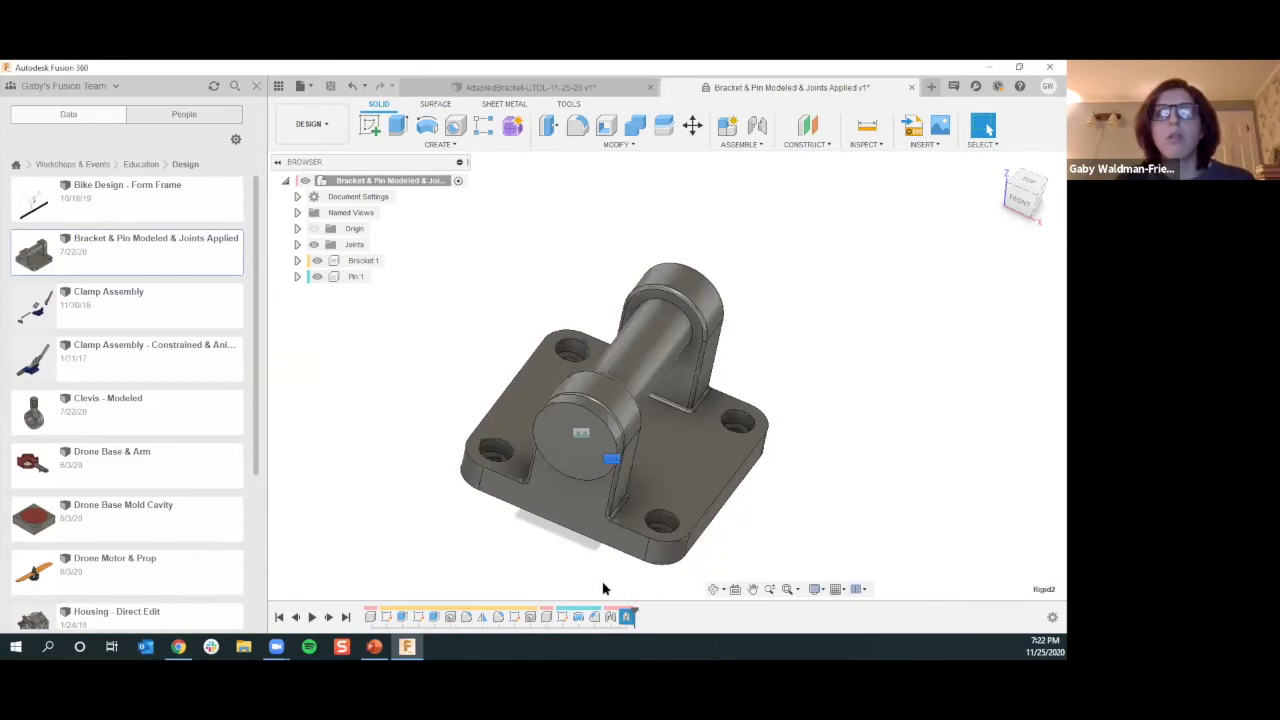
click(610, 617)
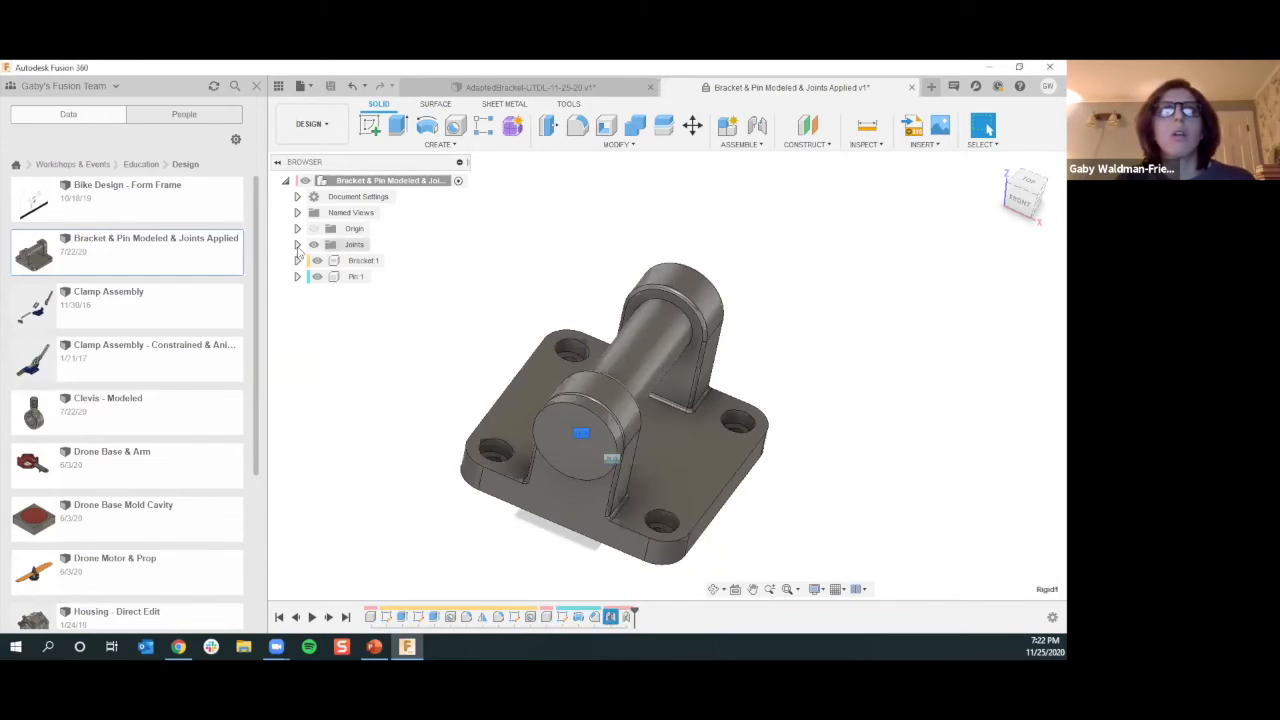
click(297, 244)
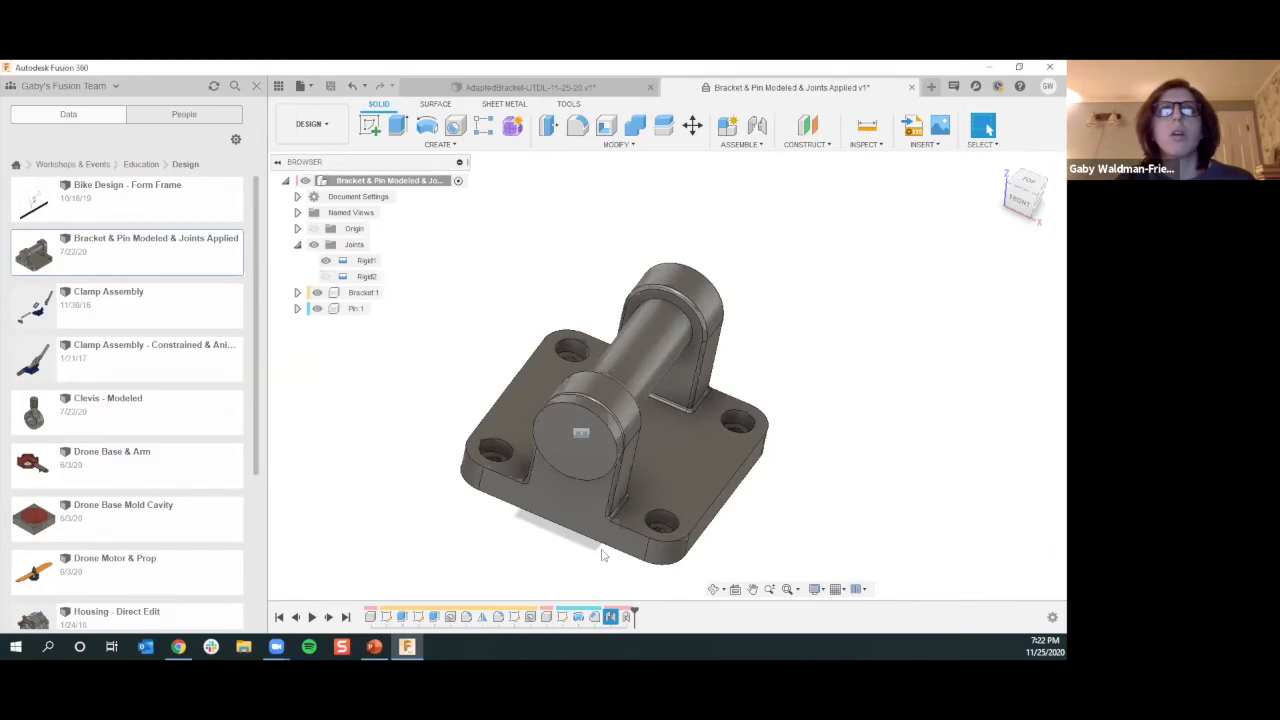
key(Escape)
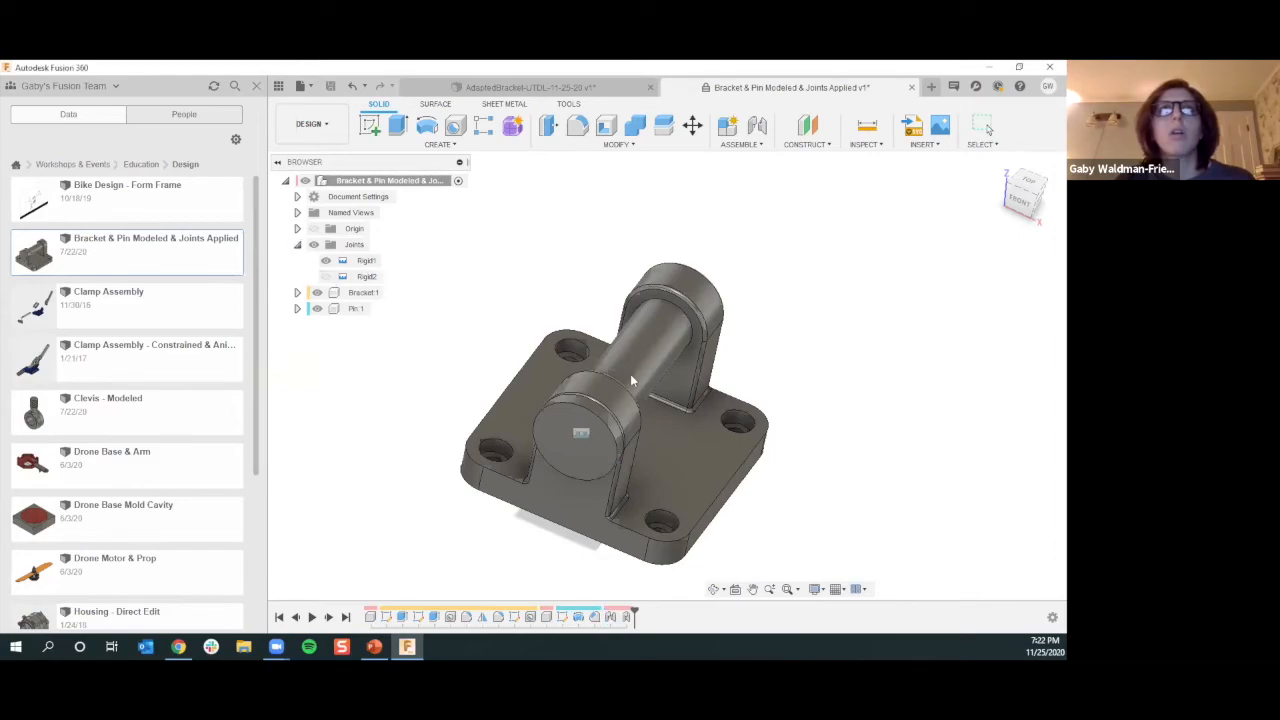
click(299, 616)
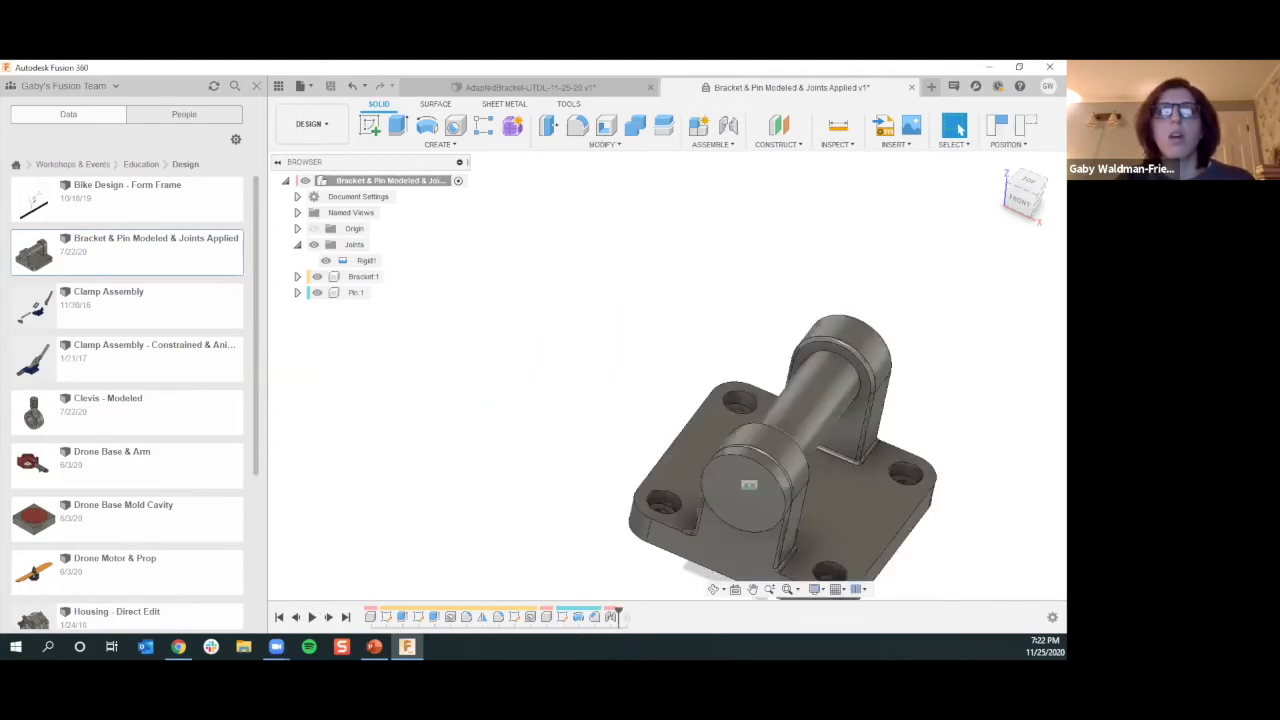
click(345, 617)
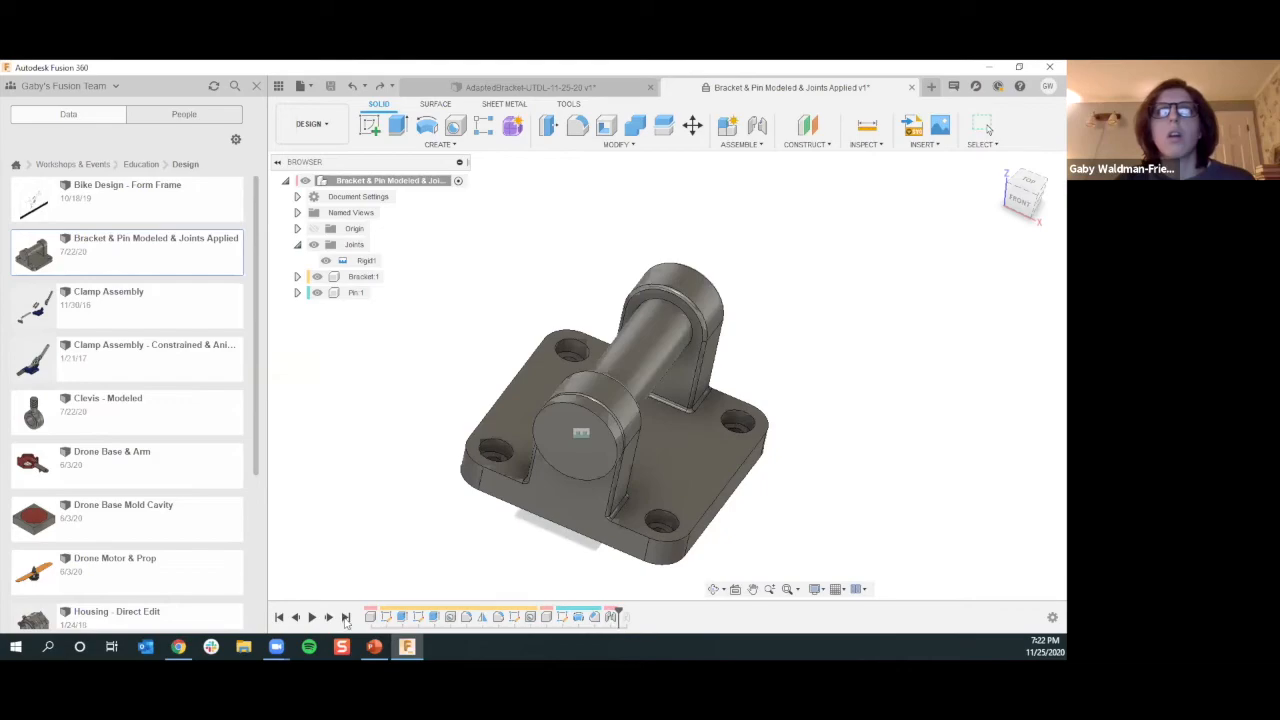
Edit the first rigid joint between the pin and the bracket and set its motion type to Revolute
right_click(614, 616)
click(634, 530)
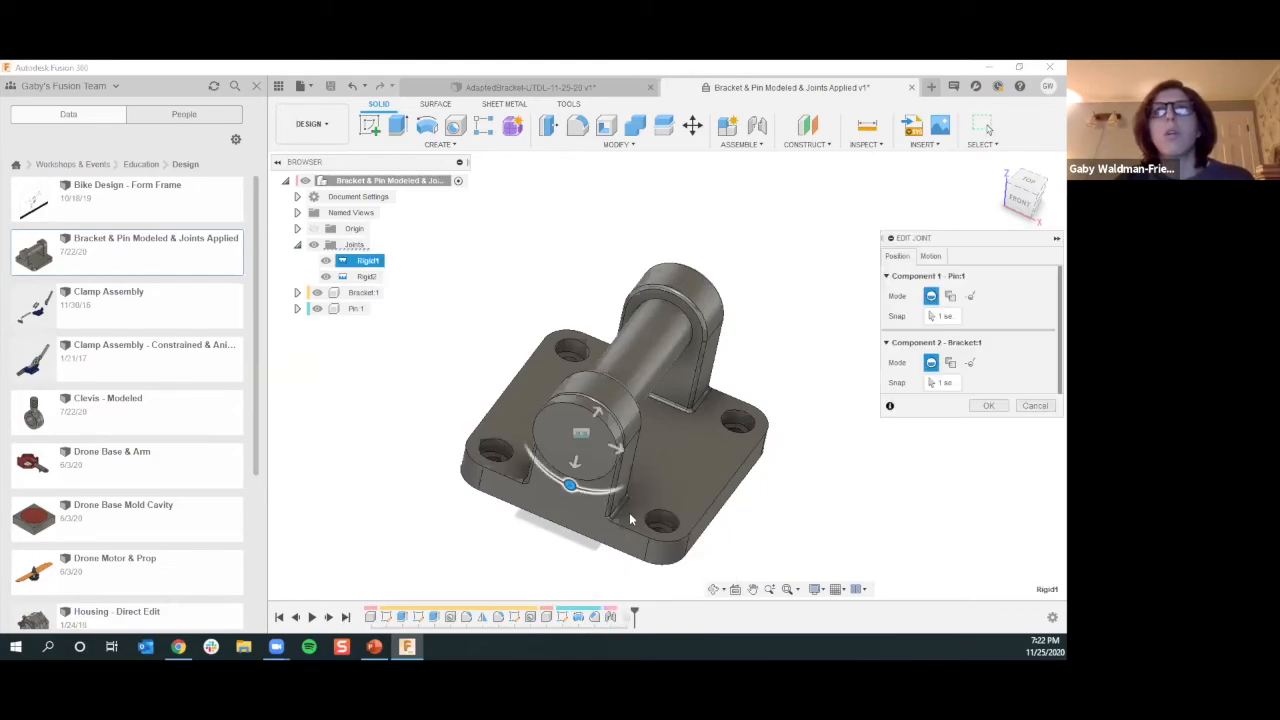
click(930, 256)
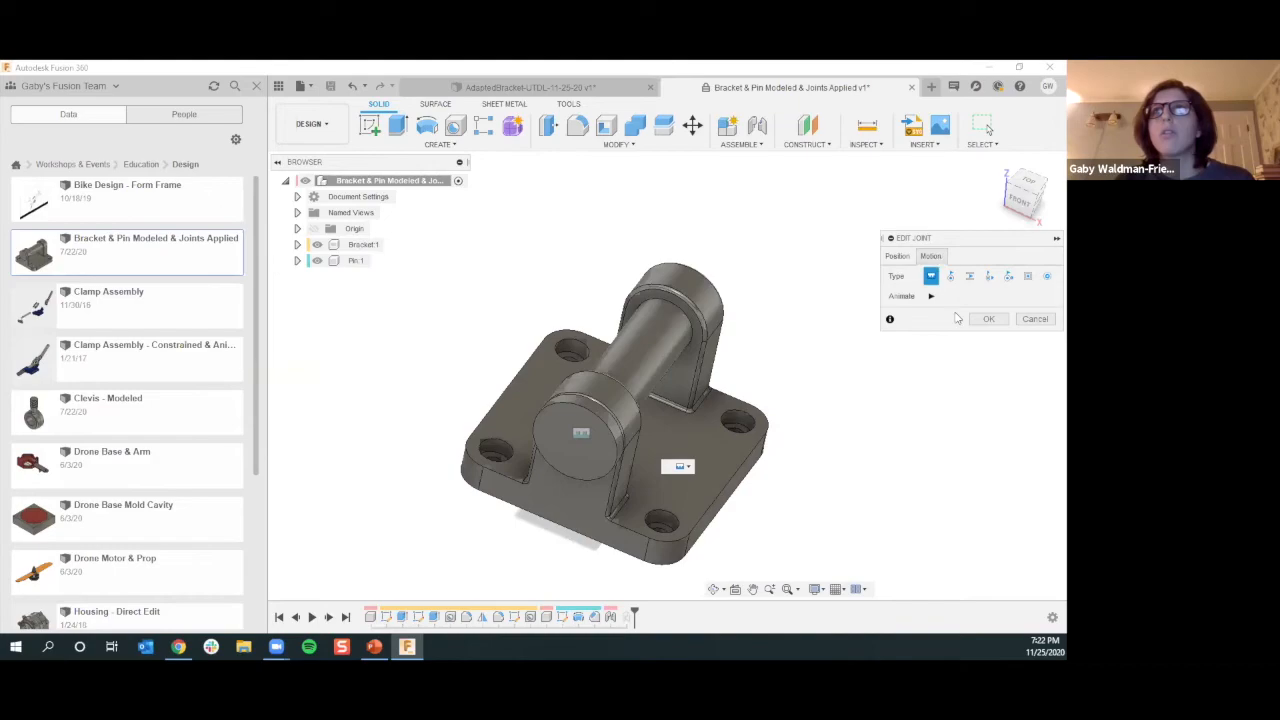
click(951, 277)
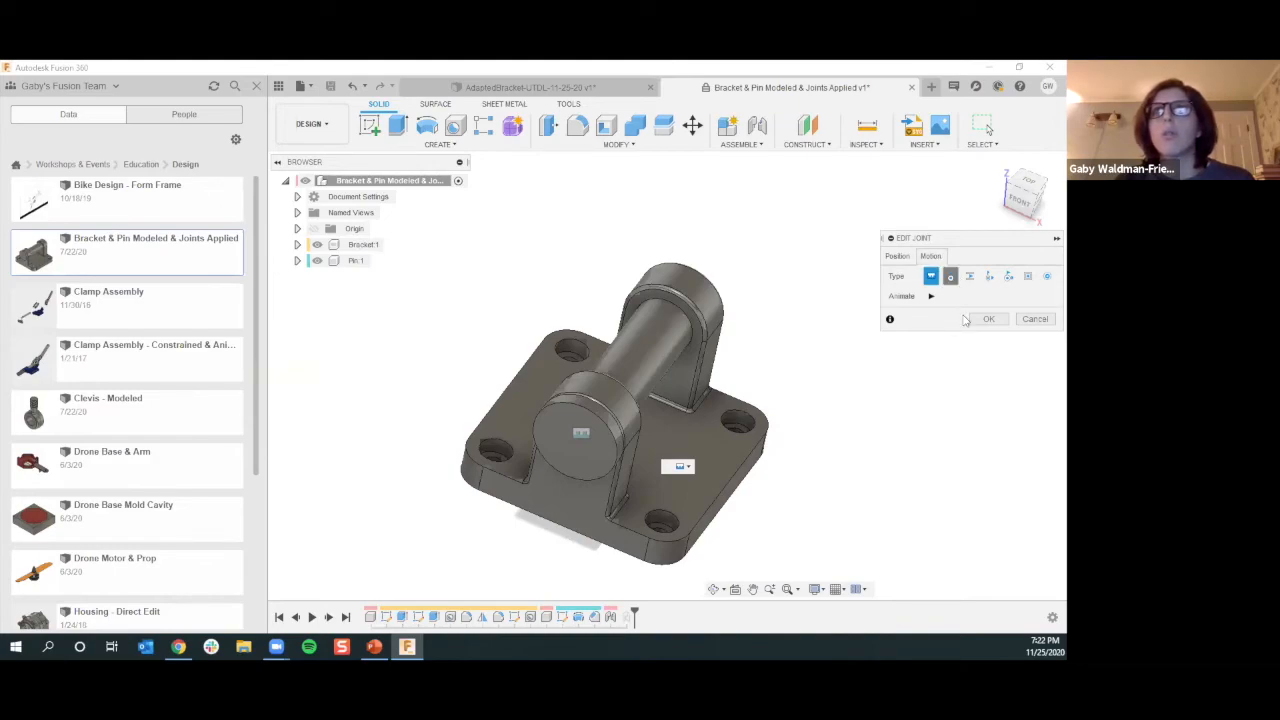
click(988, 340)
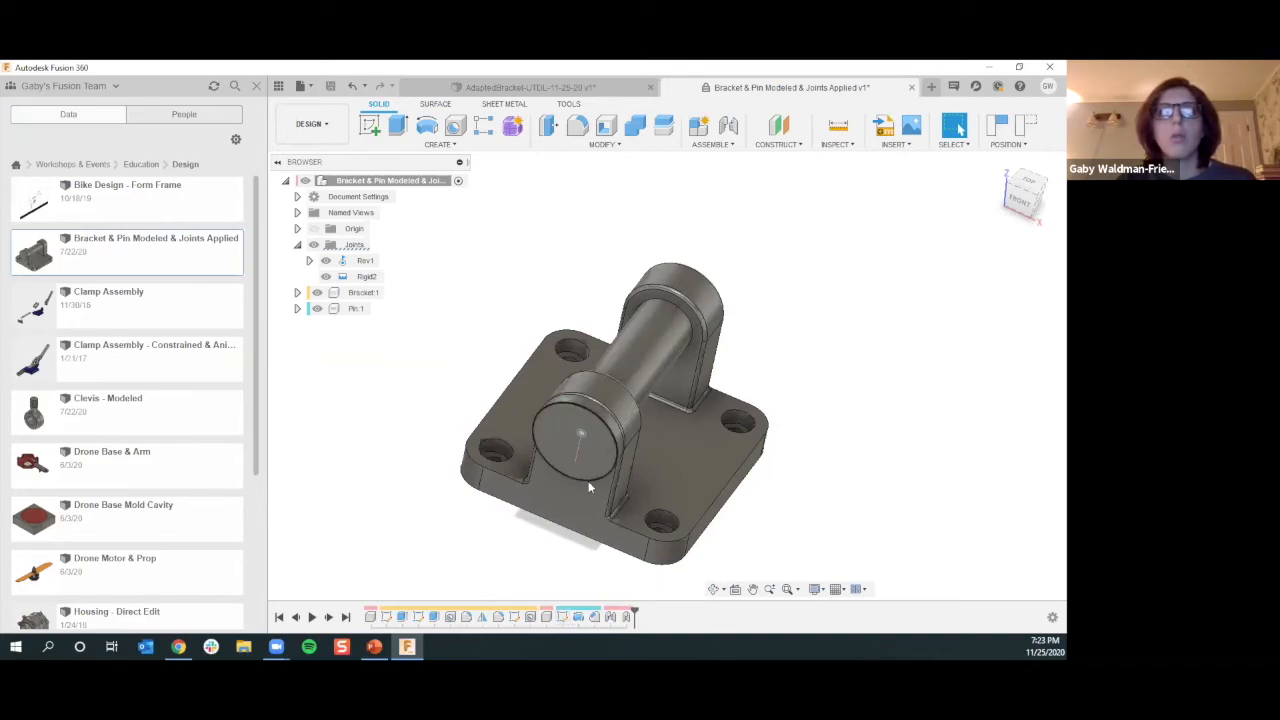
Add a small off-centre hole to the end face of the pin's head, continuing from the components' previous position
click(545, 415)
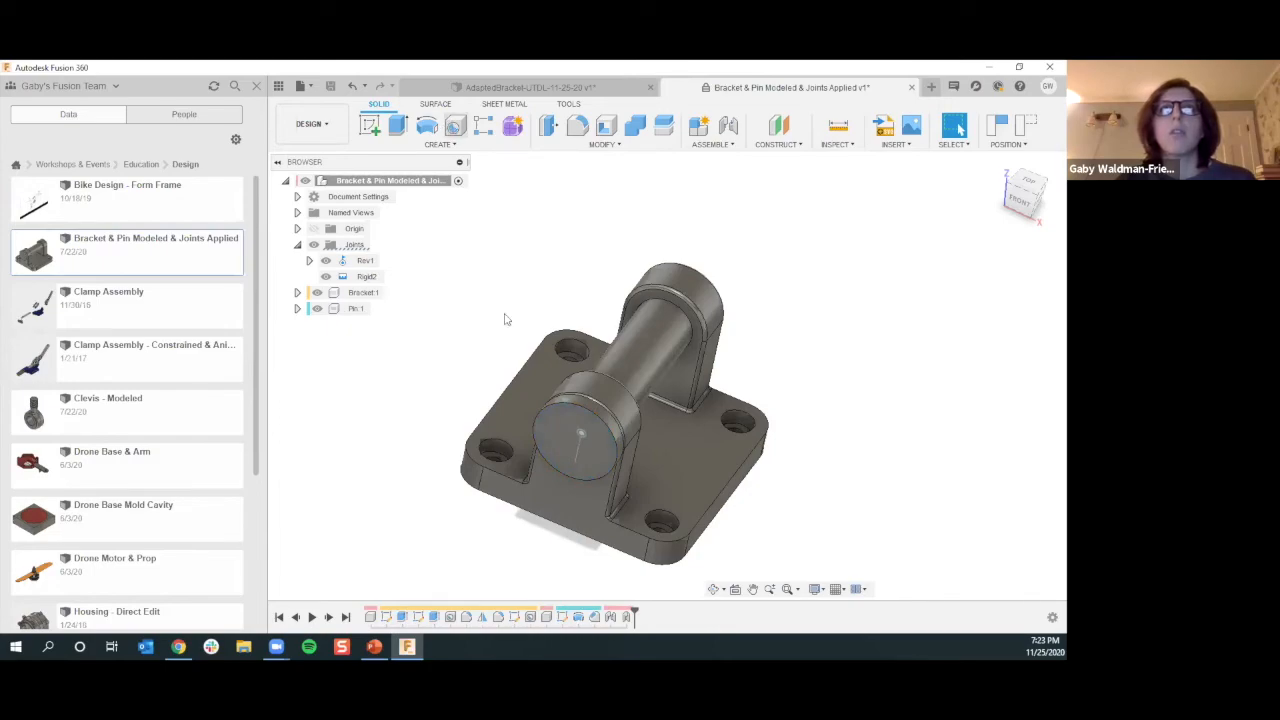
click(572, 426)
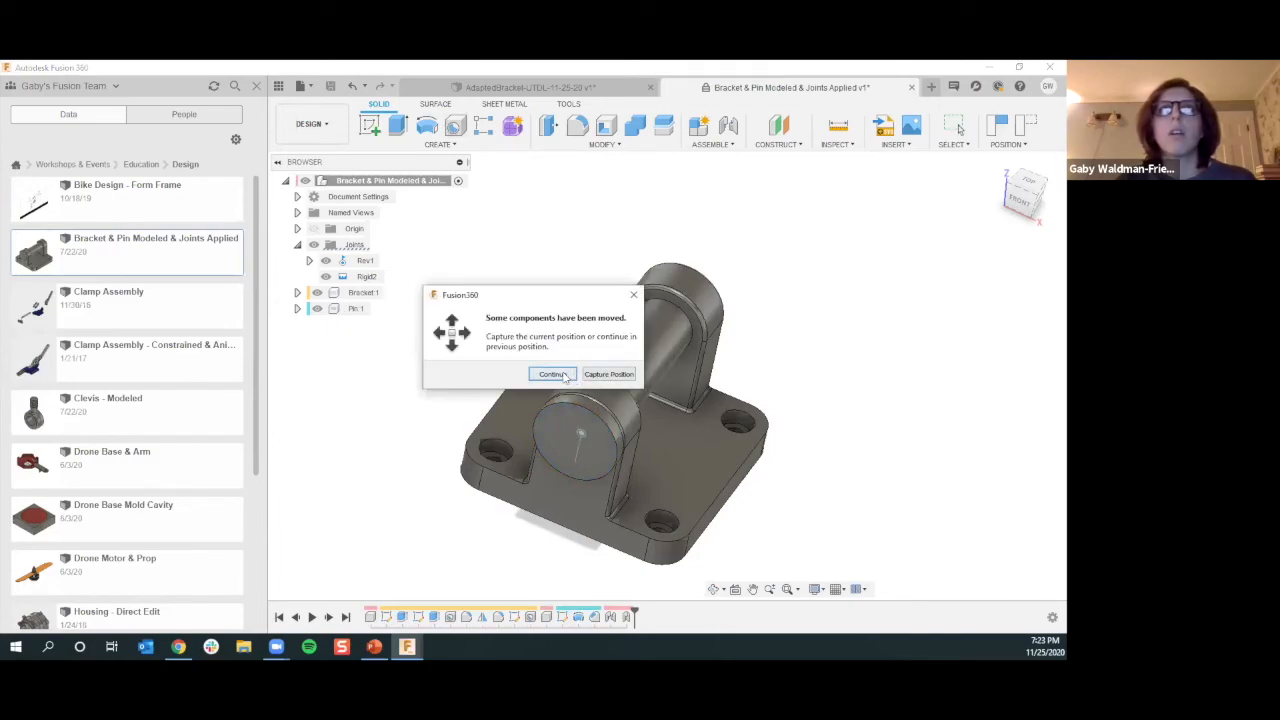
click(553, 374)
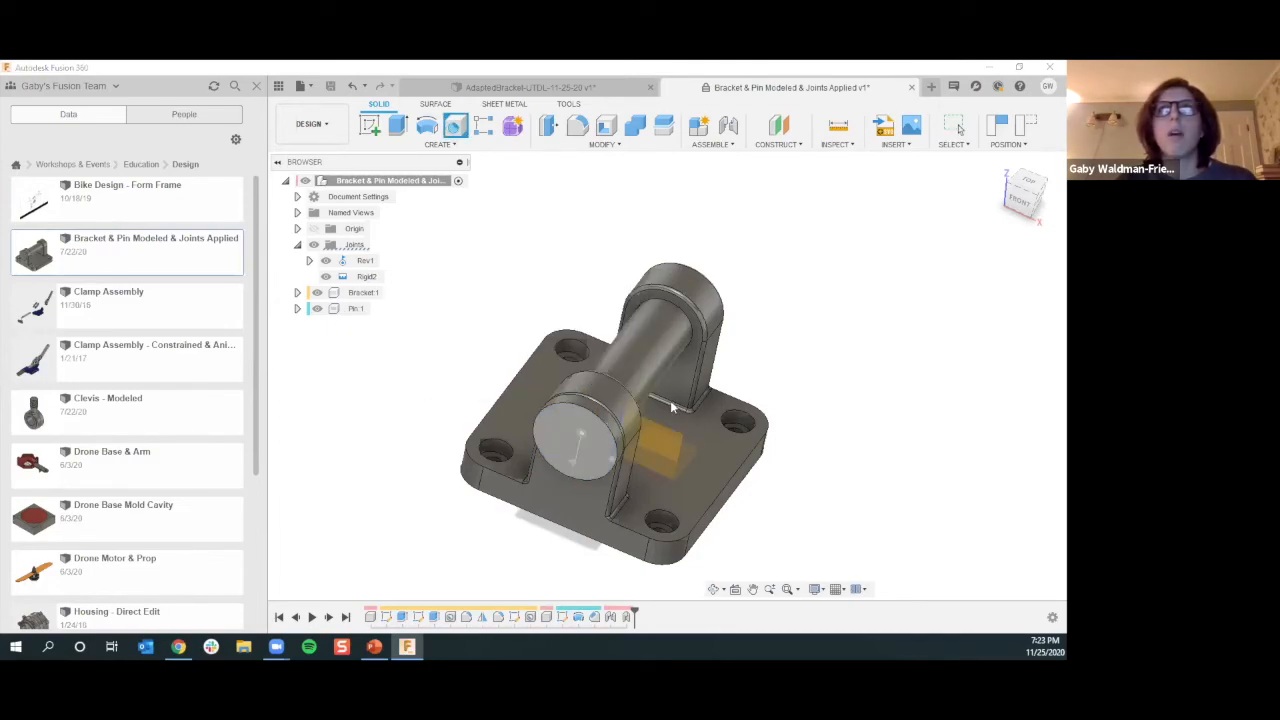
scroll(562, 438, up, 3)
click(538, 431)
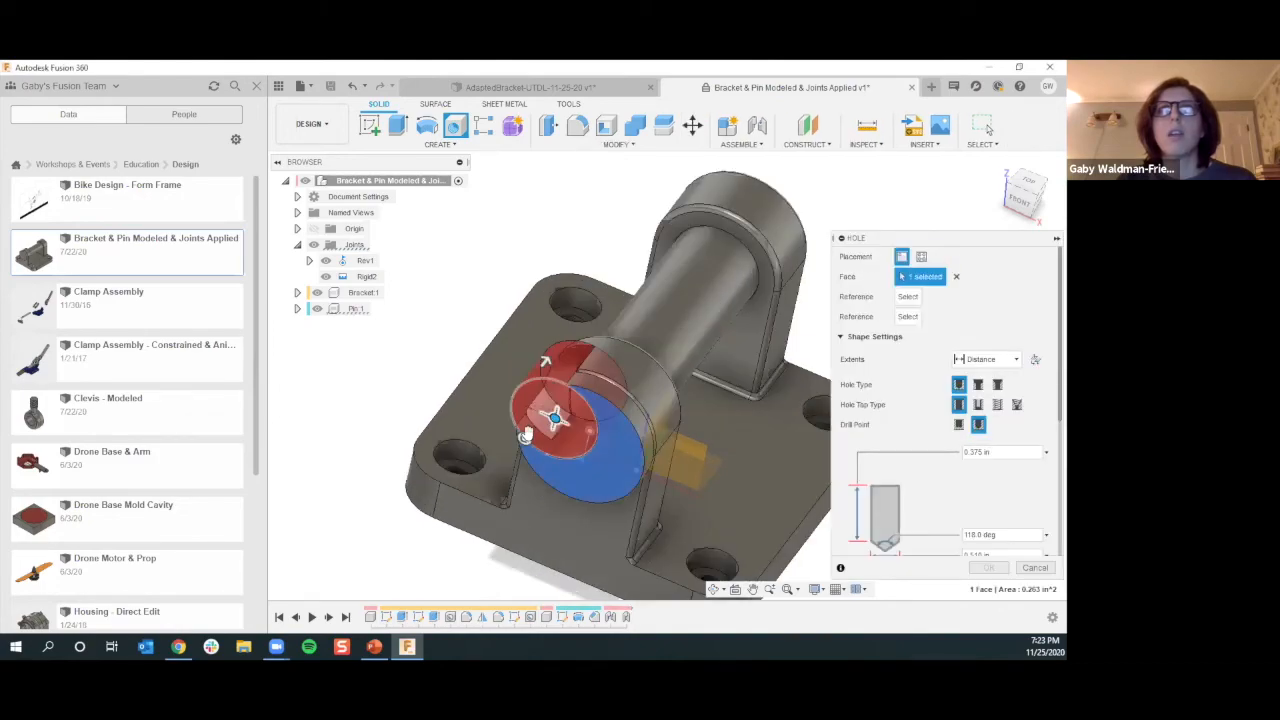
drag(525, 437, 553, 420)
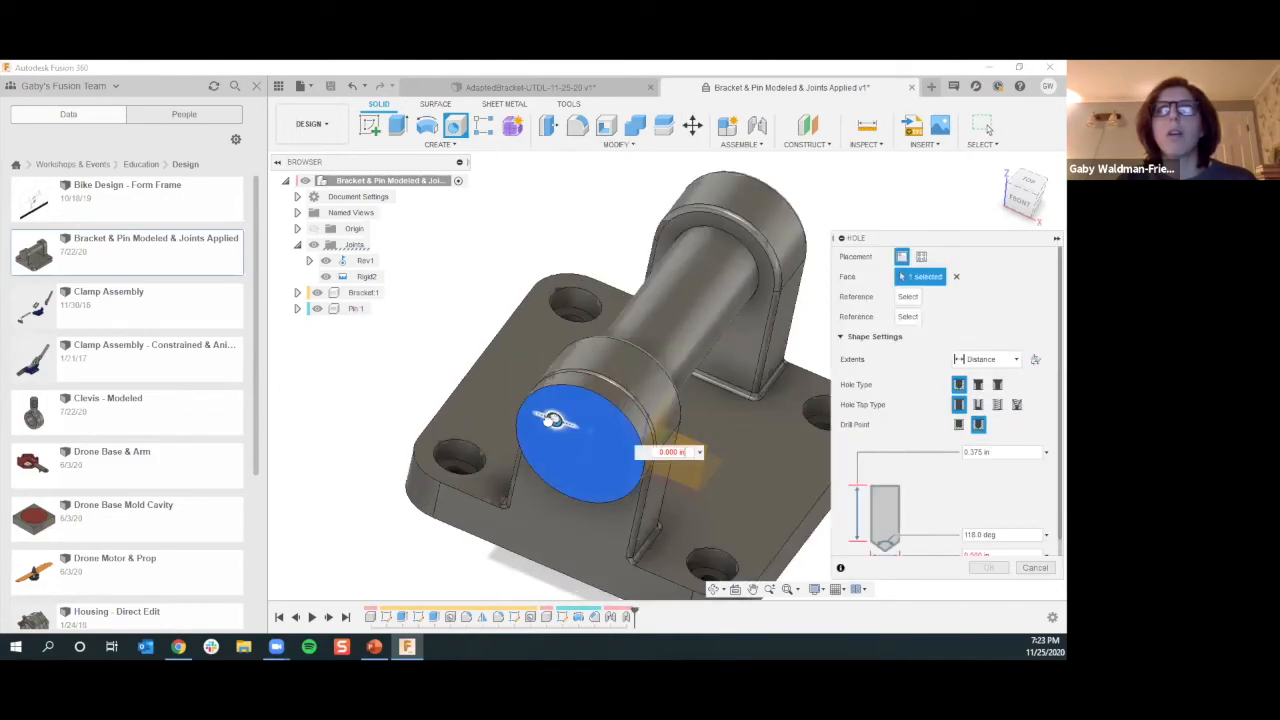
key(Return)
scroll(538, 447, down, 3)
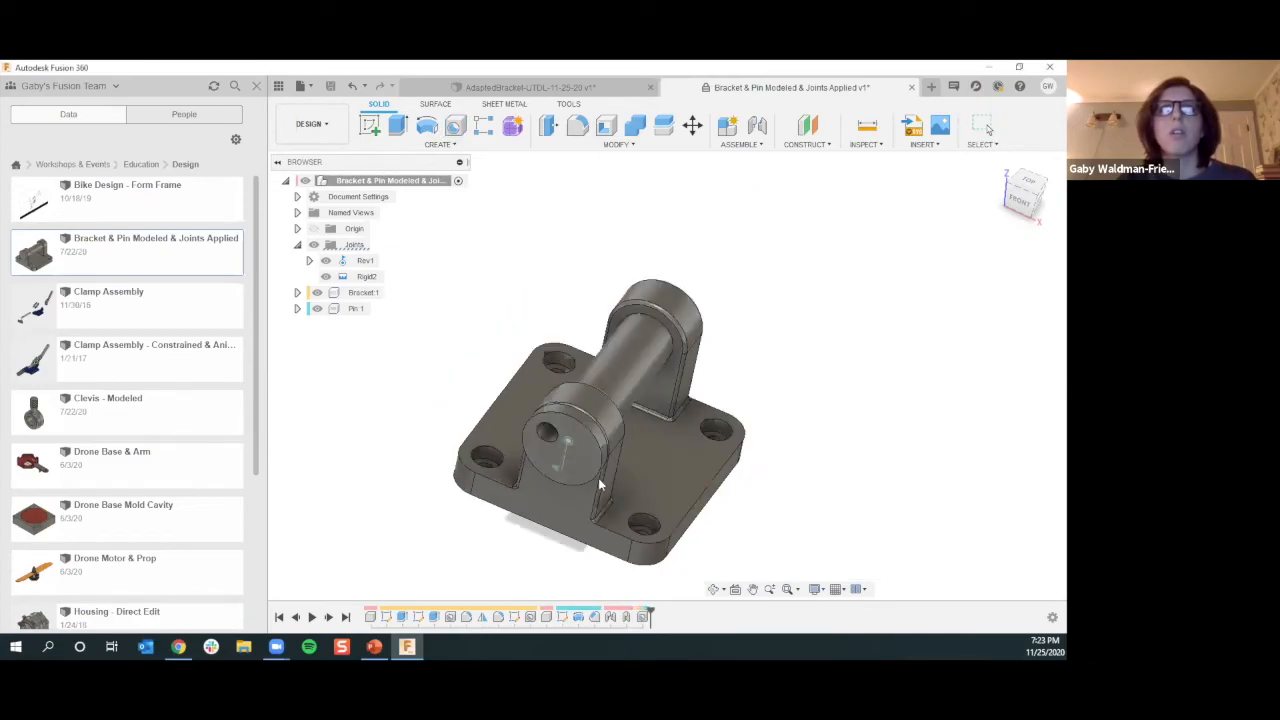
Rotate the pin in the bracket to test its revolute joint and view the assembly from both ends
mouse_move(540, 469)
mouse_down()
mouse_move(562, 492)
mouse_move(533, 428)
mouse_move(616, 482)
mouse_move(530, 466)
mouse_up()
scroll(529, 460, down, 2)
shift+middle_drag(537, 440, 551, 414)
scroll(530, 532, up, 2)
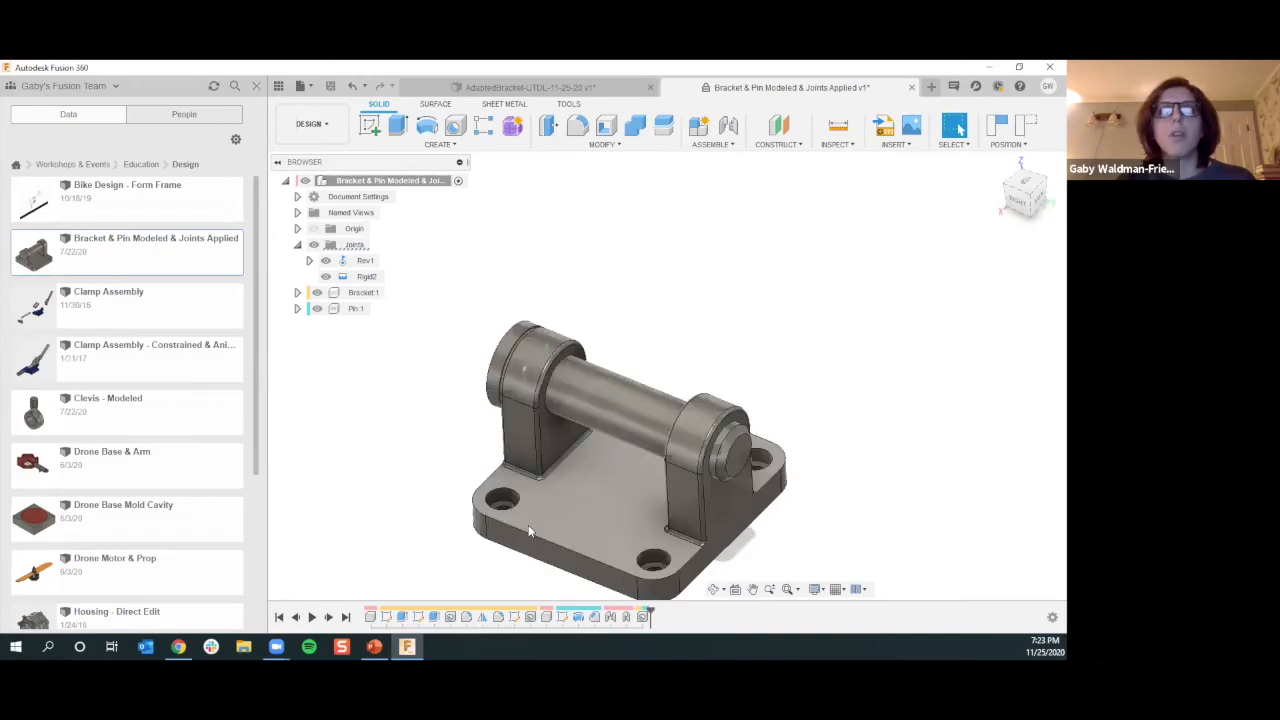
middle_drag(588, 472, 659, 453)
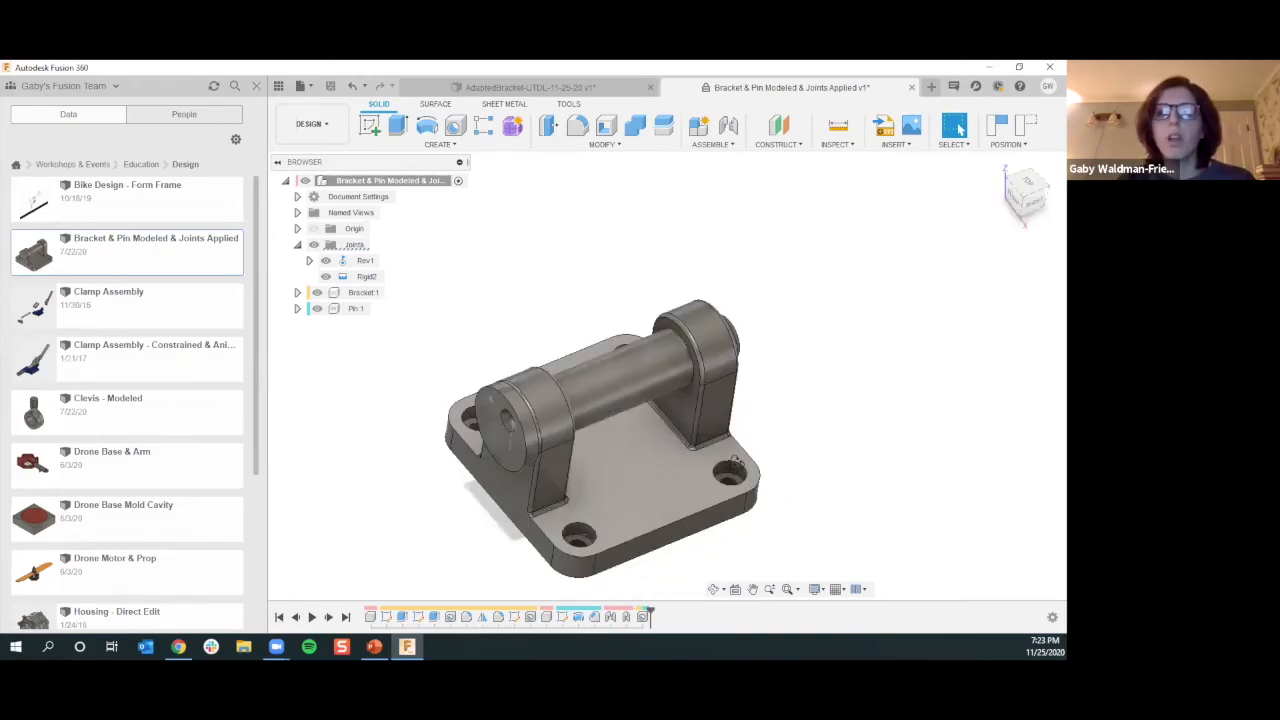
mouse_move(763, 466)
shift+middle_down()
mouse_move(740, 465)
mouse_move(748, 472)
shift+middle_up()
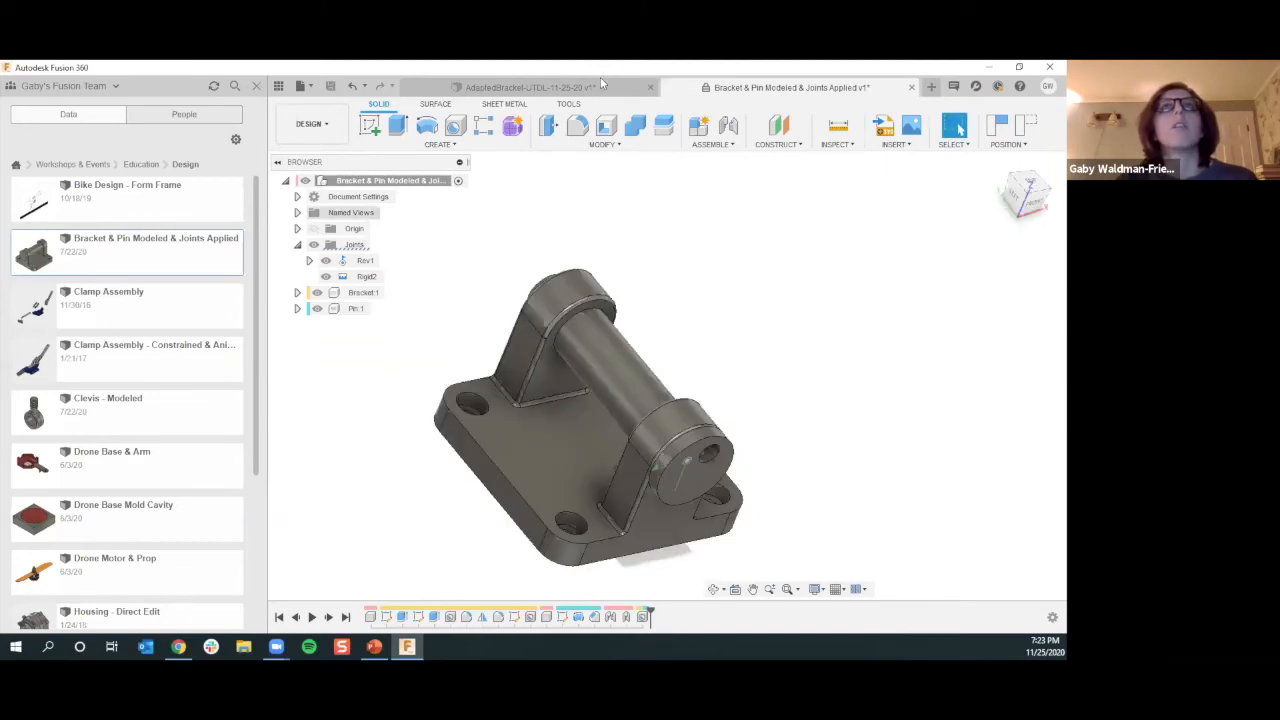
Return to the AdaptedBracket-UTDL-11-25-20 design and roll its history back to just before the corner fillet
click(561, 88)
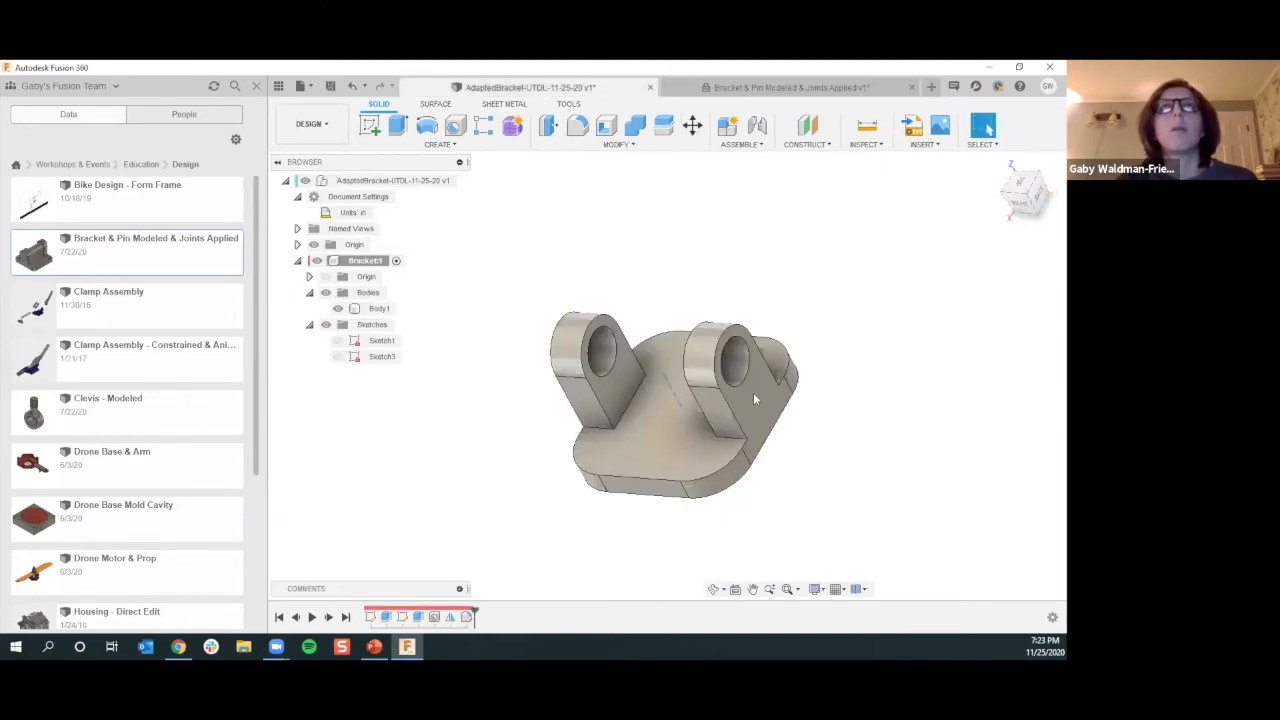
shift+middle_drag(595, 356, 613, 351)
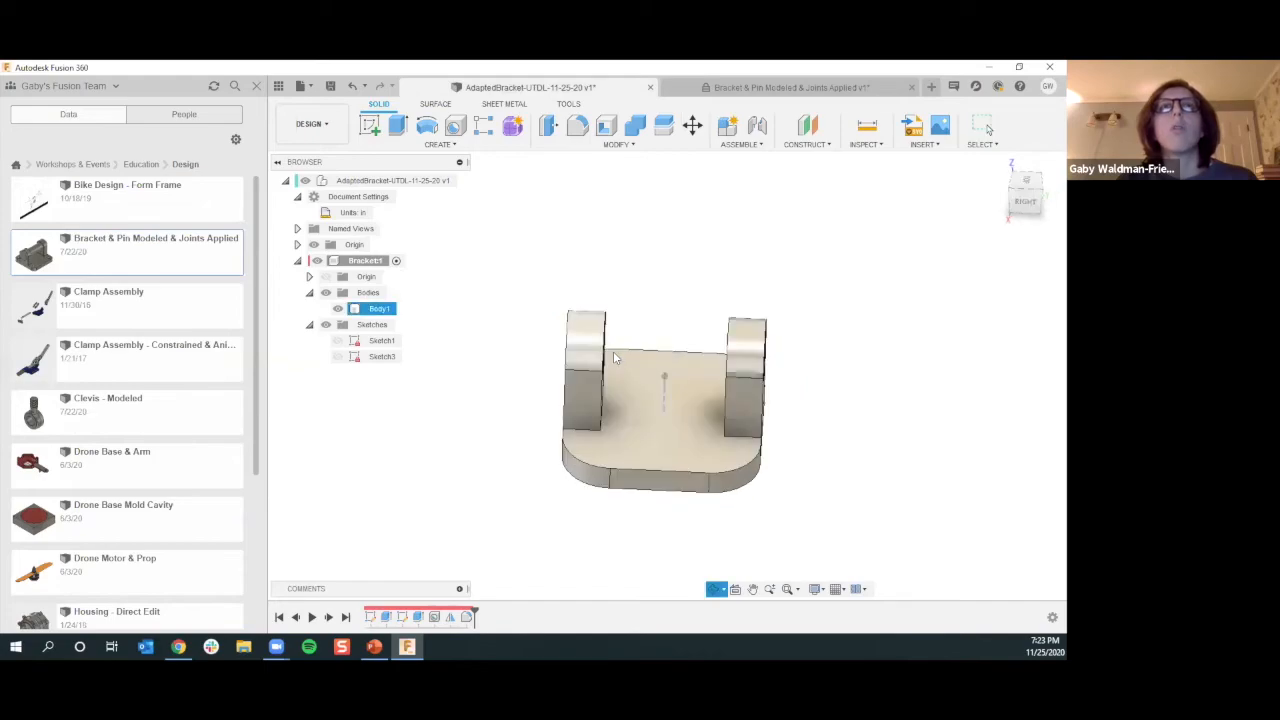
key(Escape)
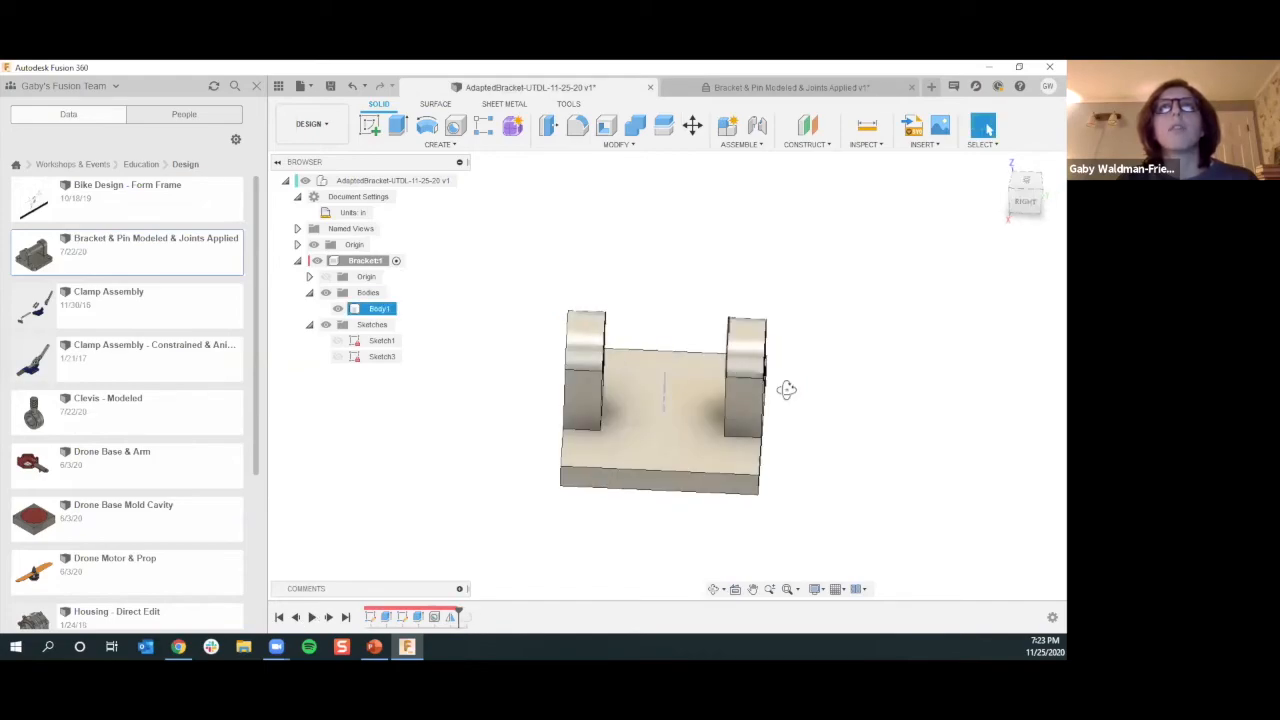
shift+middle_drag(713, 411, 714, 418)
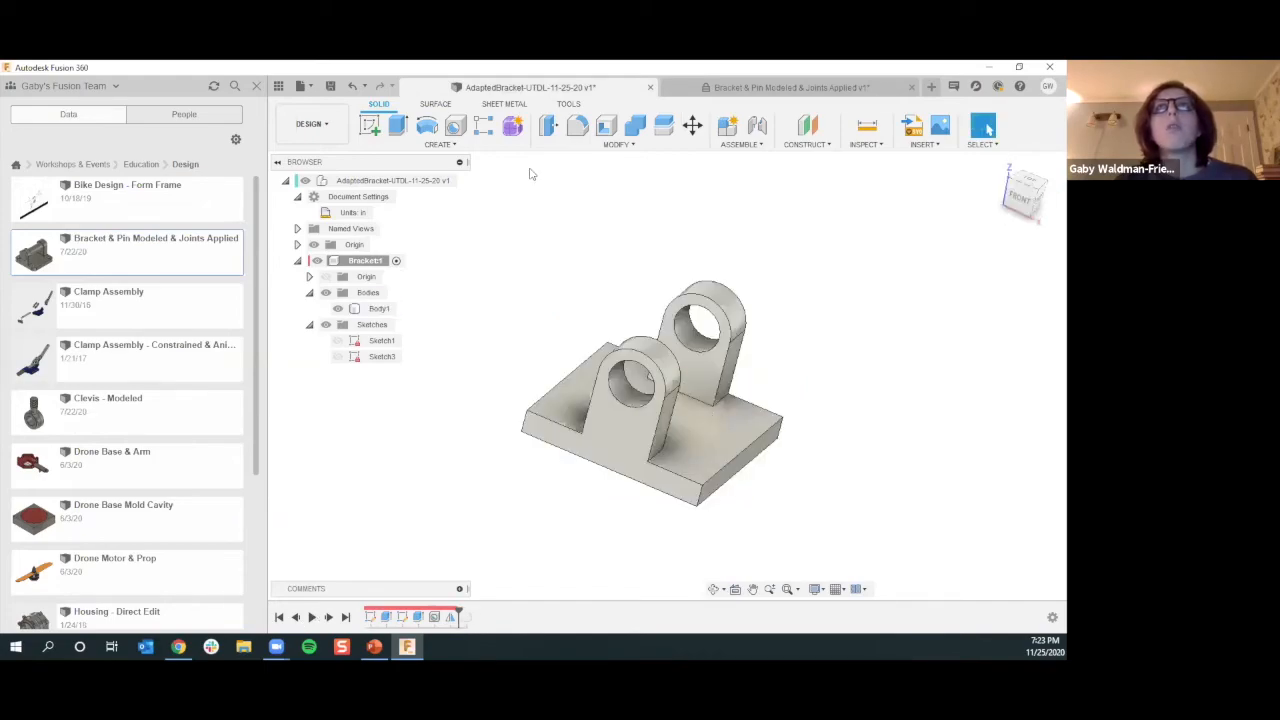
Apply the Paint - Enamel Glossy (Green) appearance from the library's Paint folder to the bracket body
scroll(529, 171, down, 1)
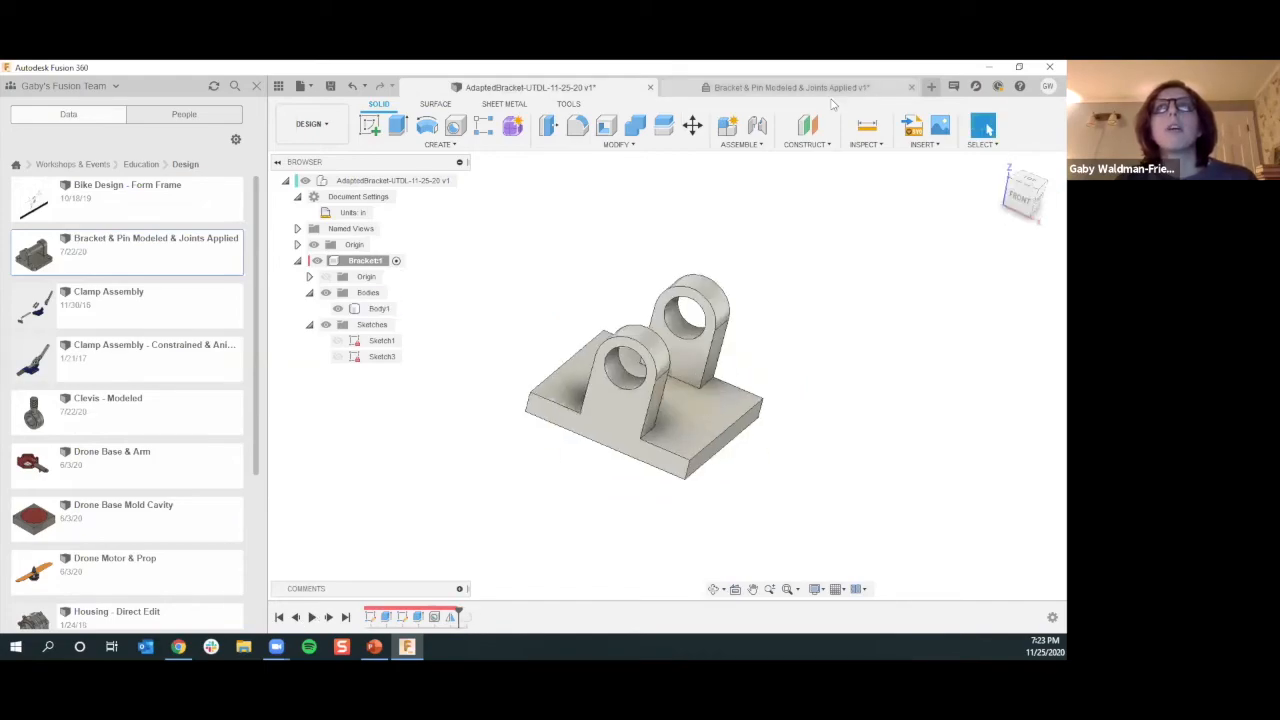
click(468, 146)
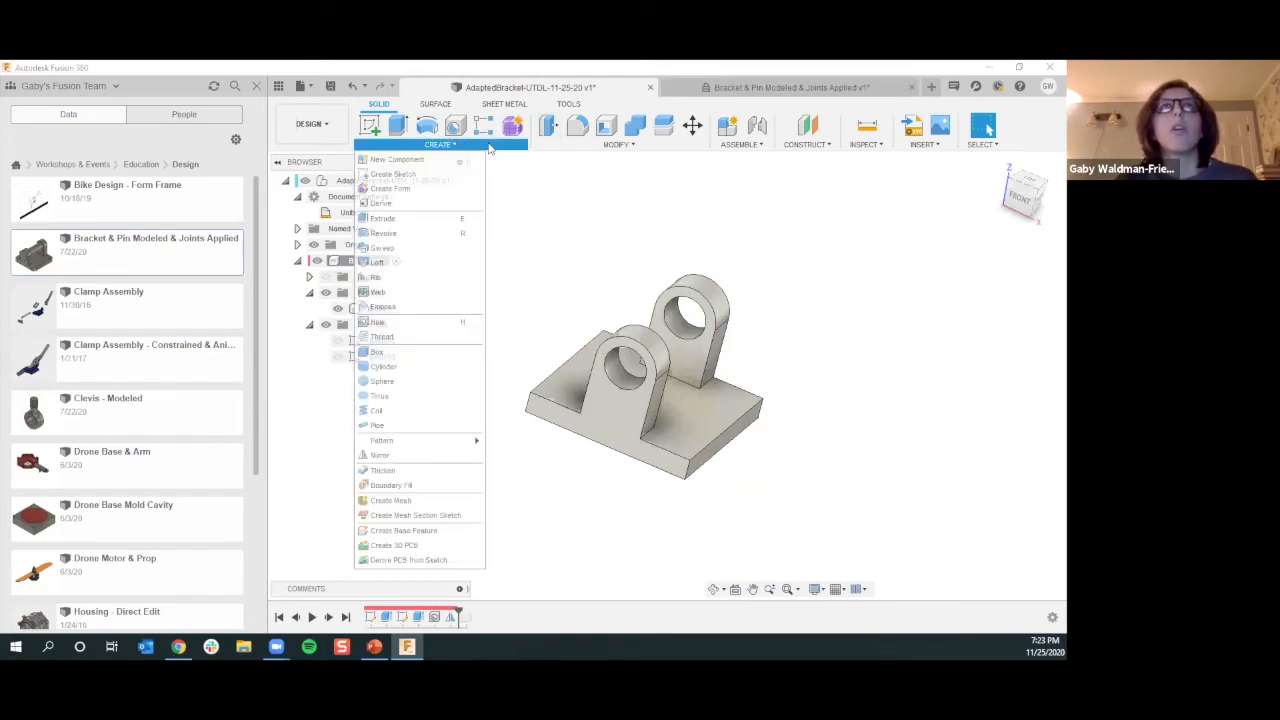
click(577, 150)
click(573, 423)
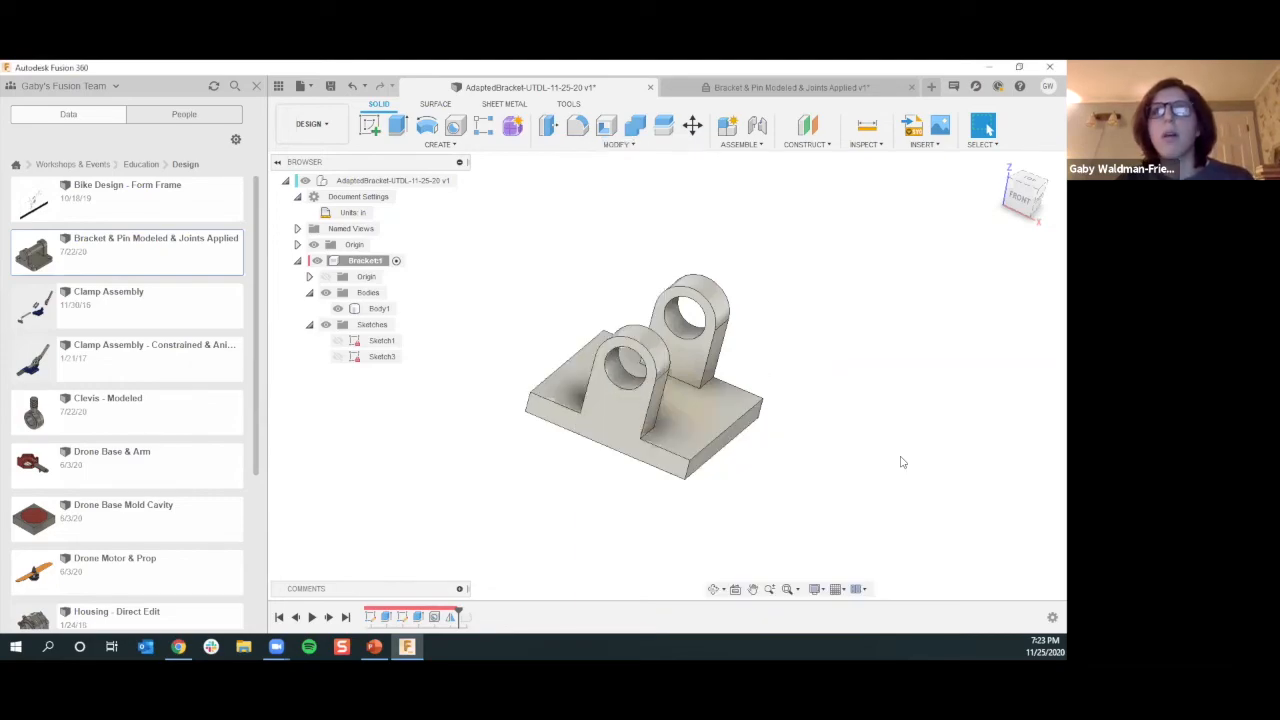
scroll(828, 511, down, 5)
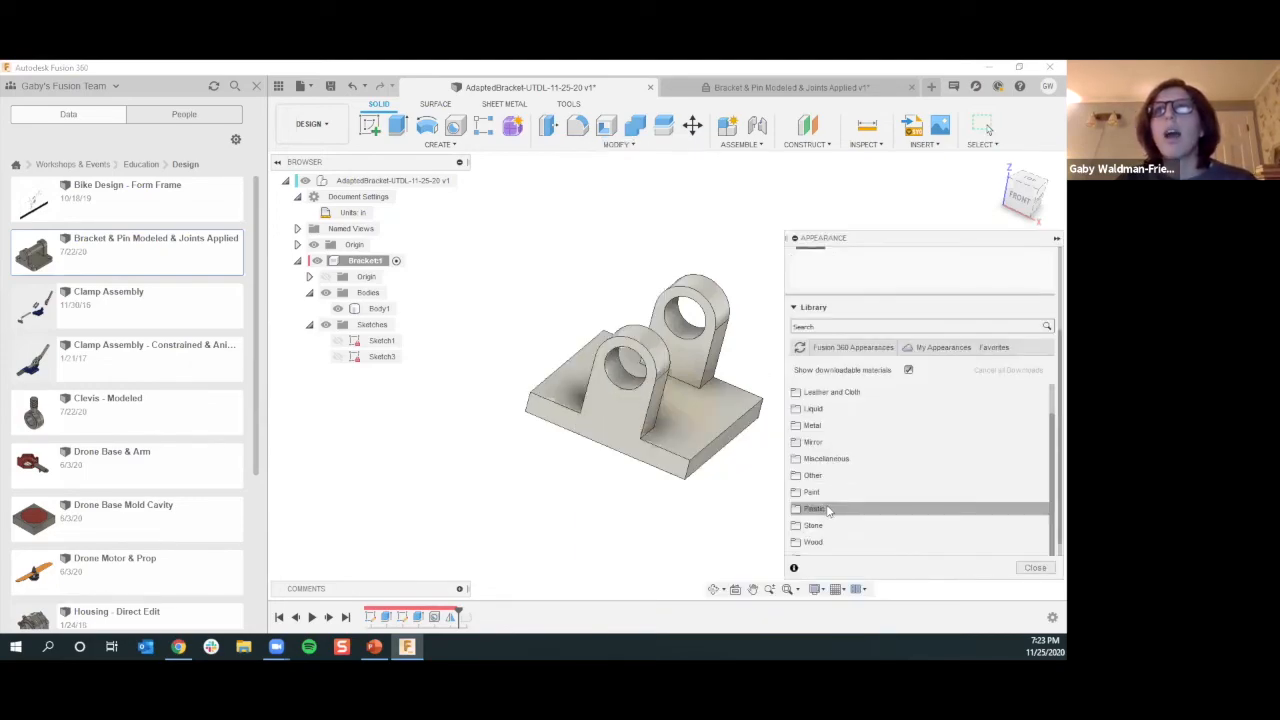
scroll(816, 481, down, 1)
click(816, 480)
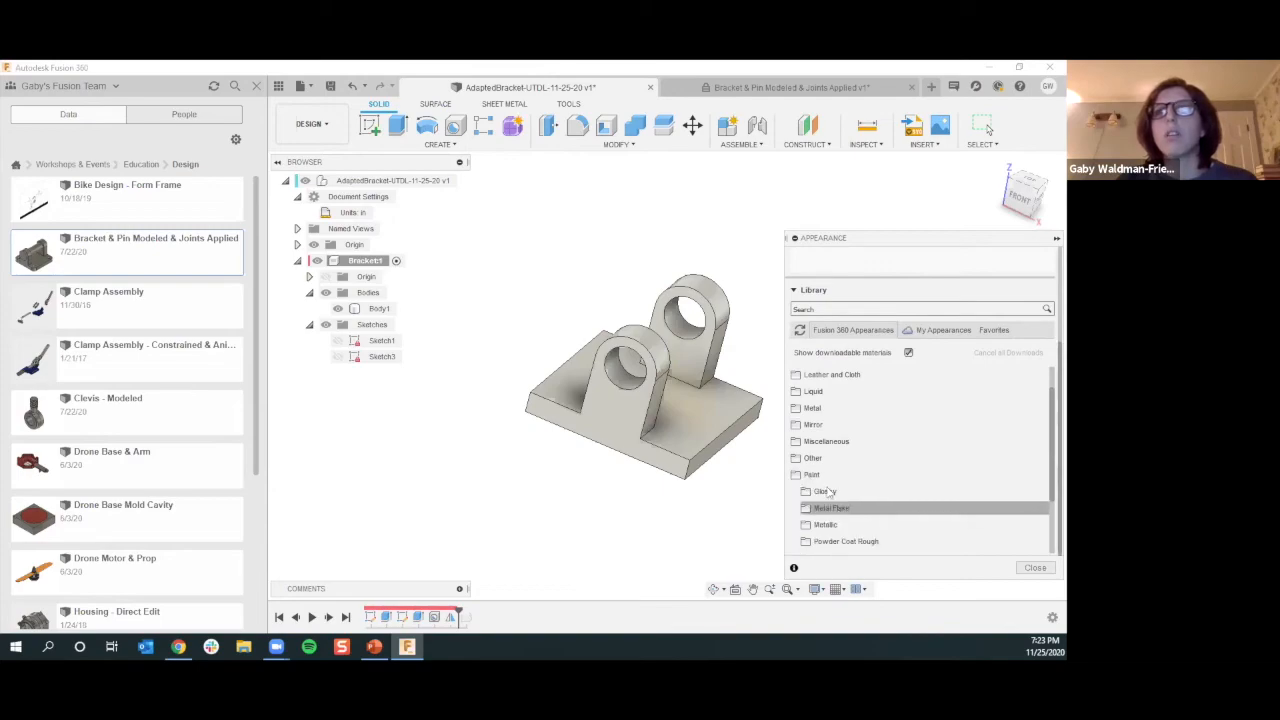
click(825, 492)
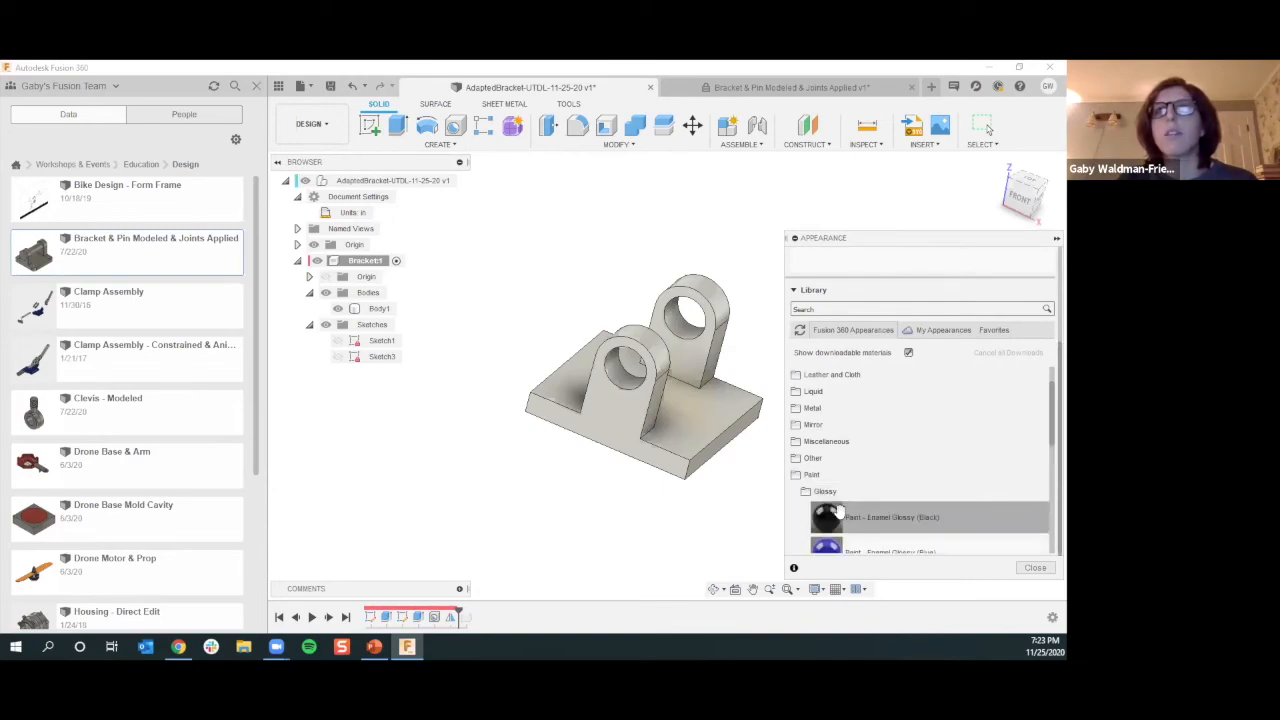
scroll(840, 500, down, 2)
drag(868, 521, 652, 466)
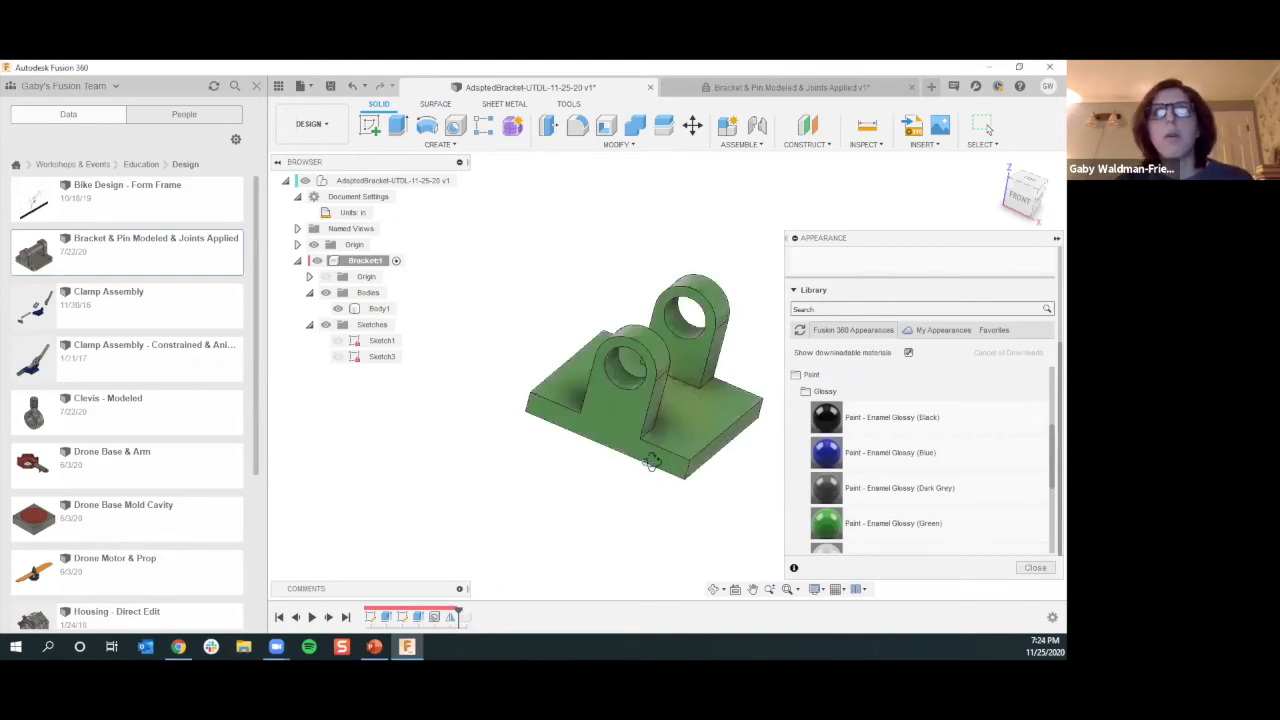
shift+middle_drag(490, 445, 315, 246)
shift+middle_drag(614, 443, 696, 480)
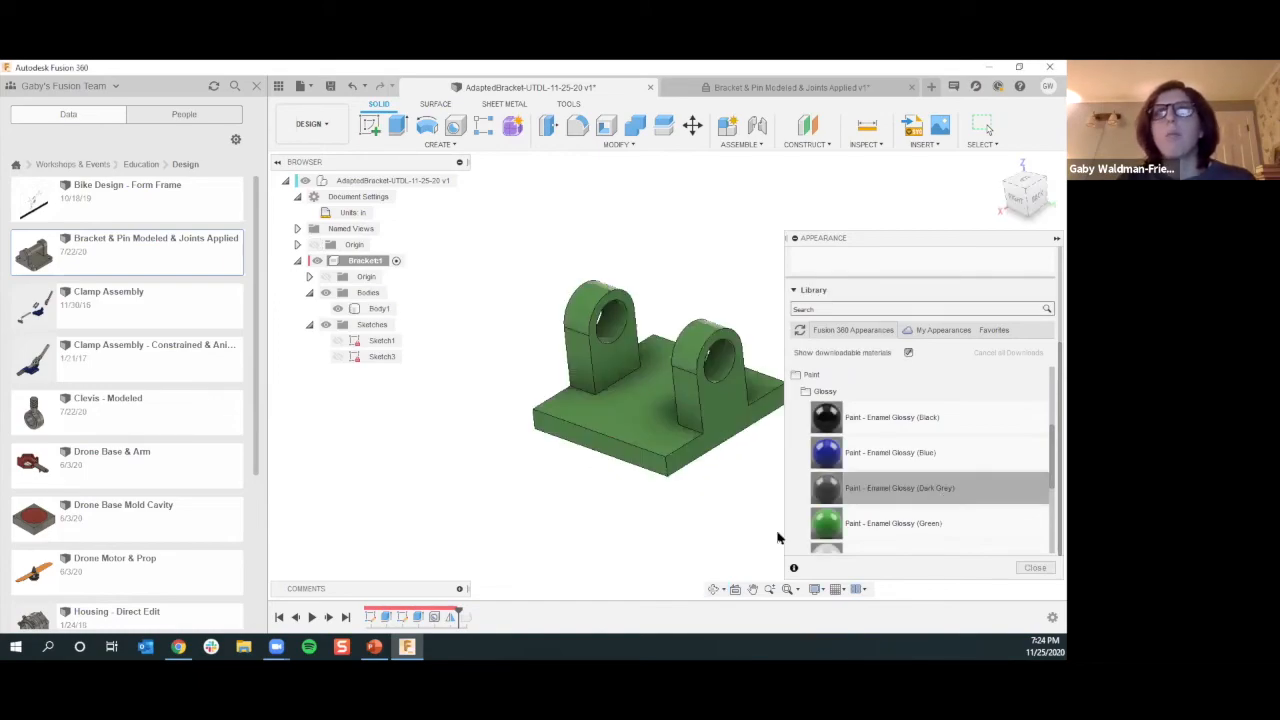
Switch to the Bracket & Pin Modeled & Joints Applied design and save a copy under the same name in the CAD > Bracket folder
click(760, 88)
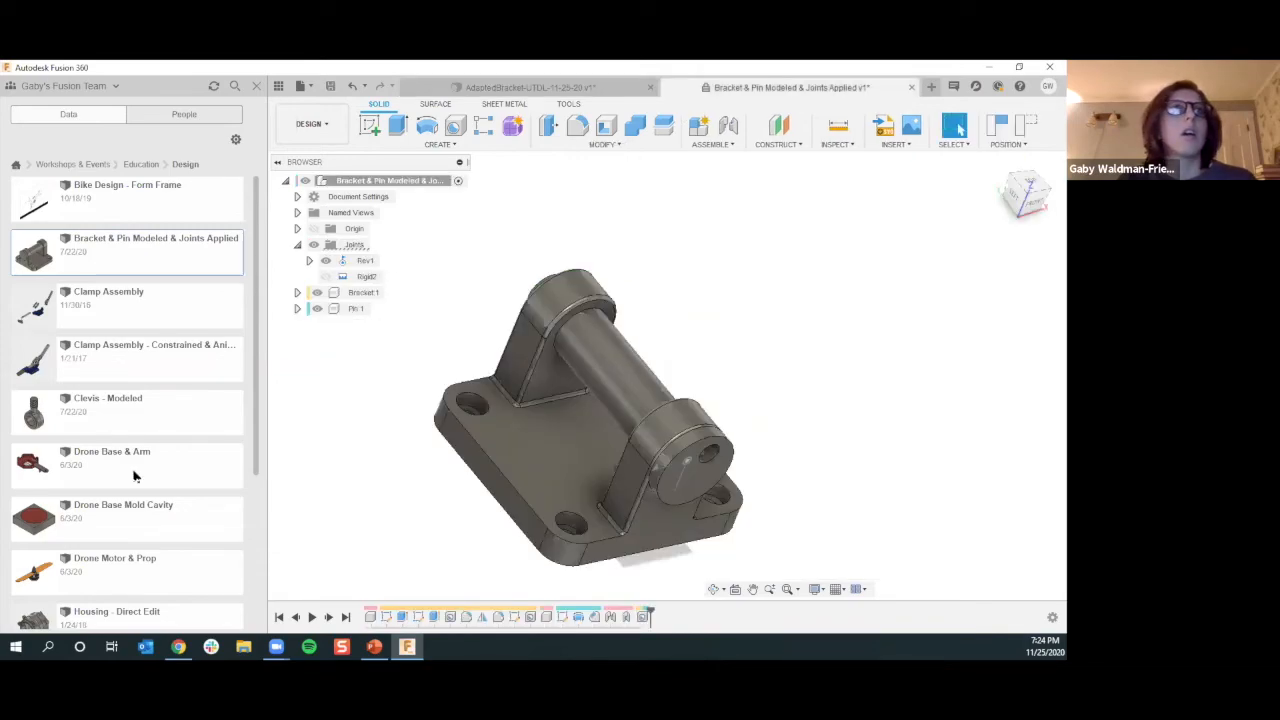
click(303, 86)
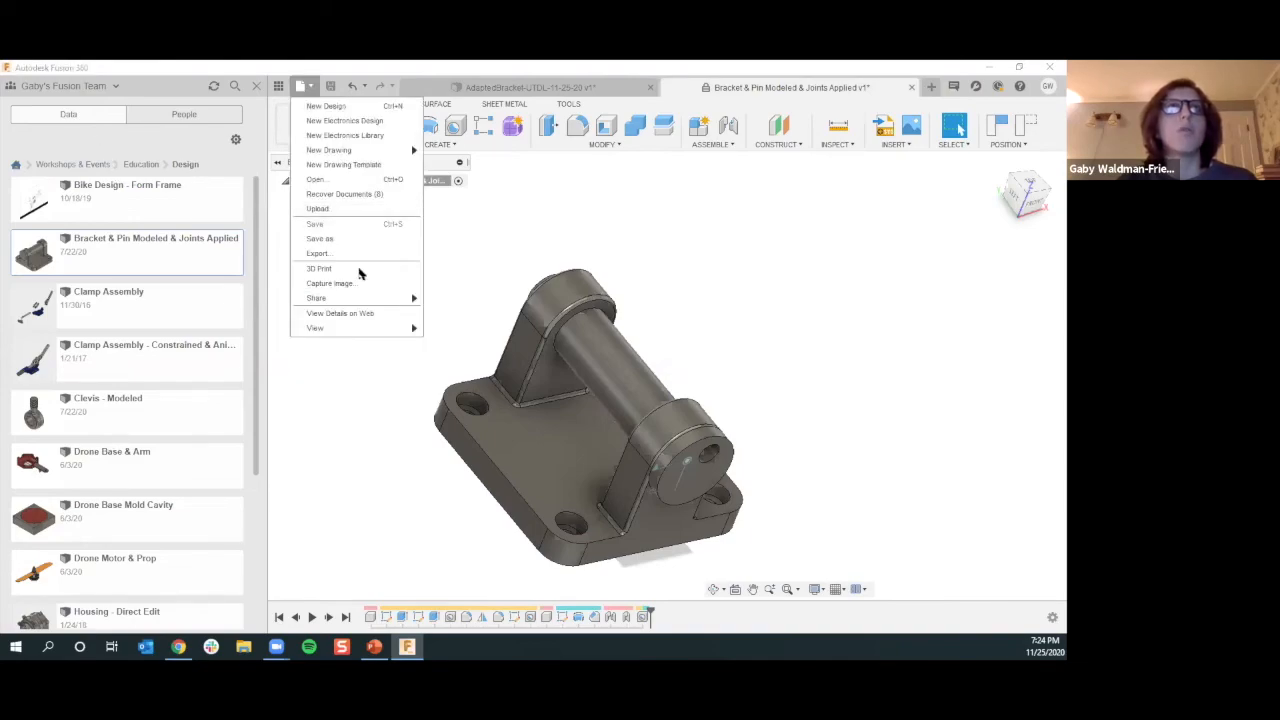
click(320, 240)
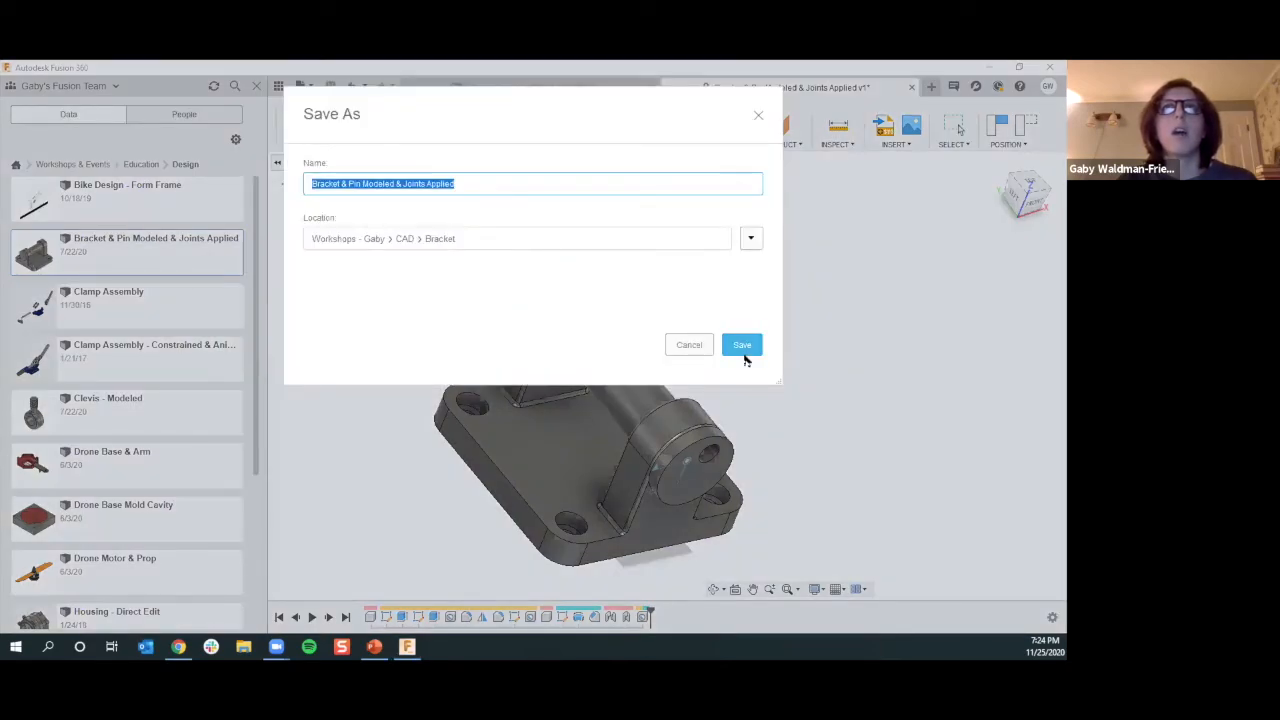
click(743, 347)
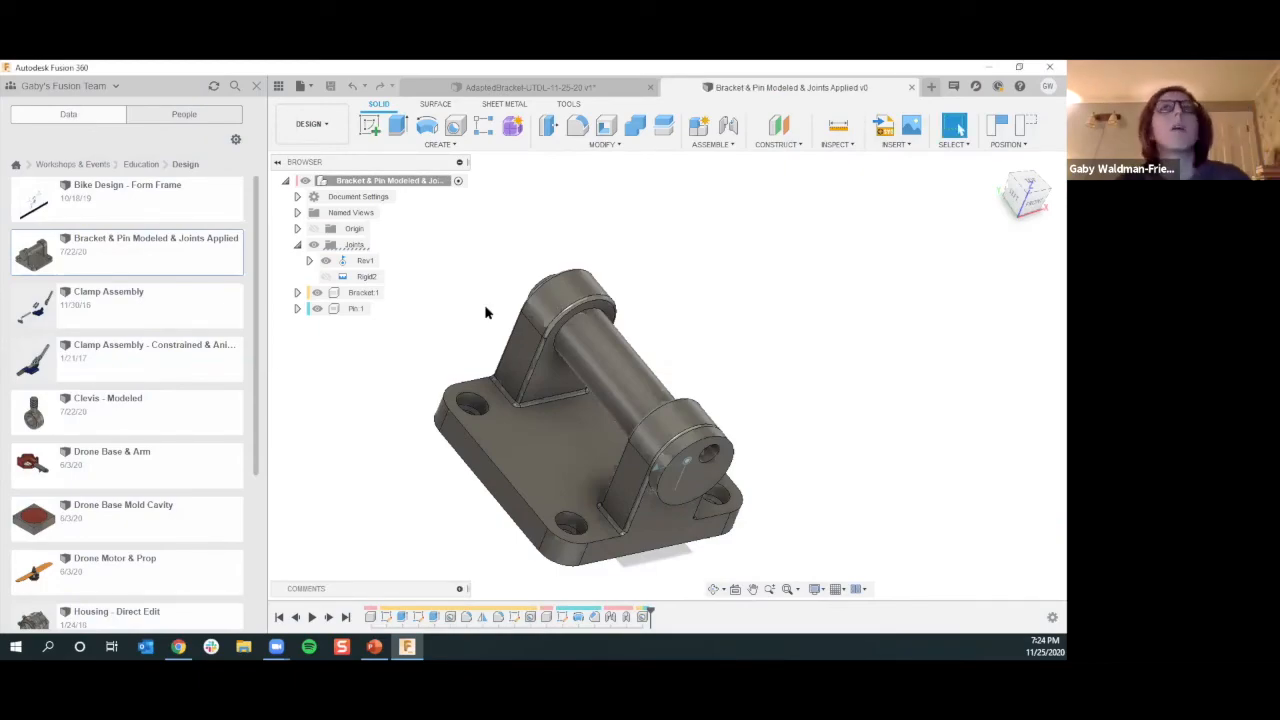
Apply the Paint - Enamel Glossy (Red) appearance to the bracket in the bracket-and-pin assembly
click(567, 147)
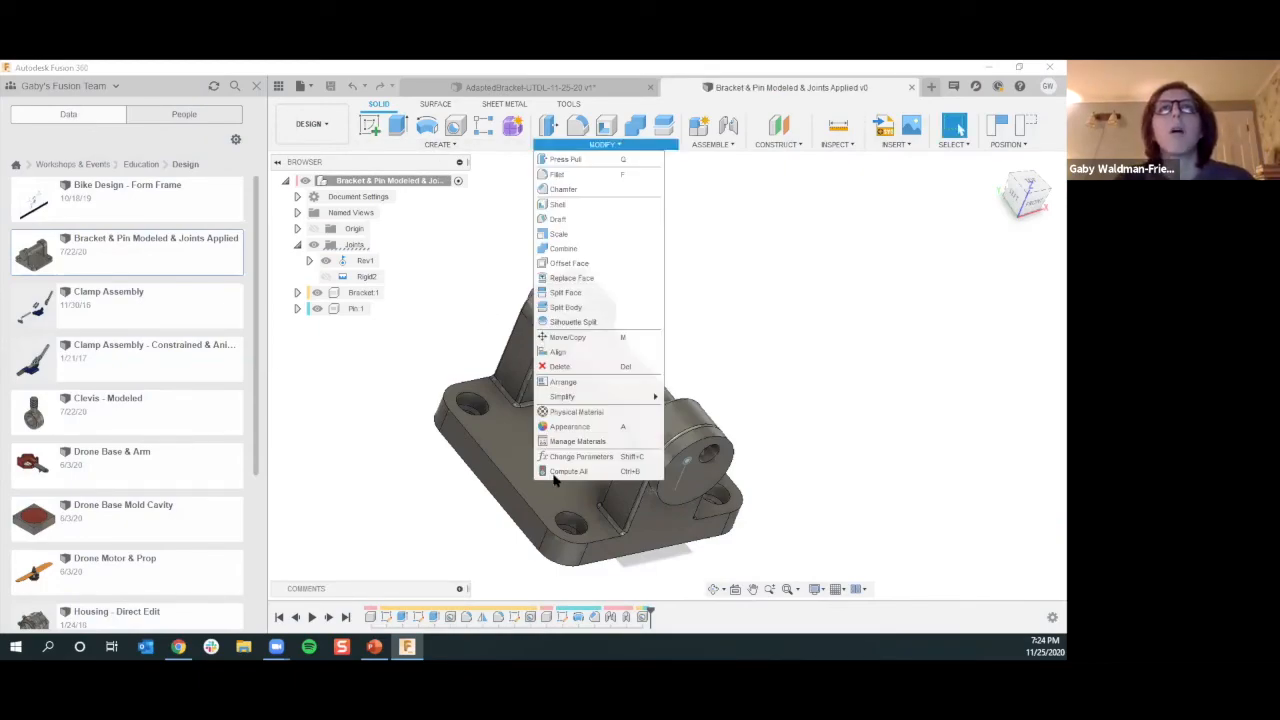
click(553, 430)
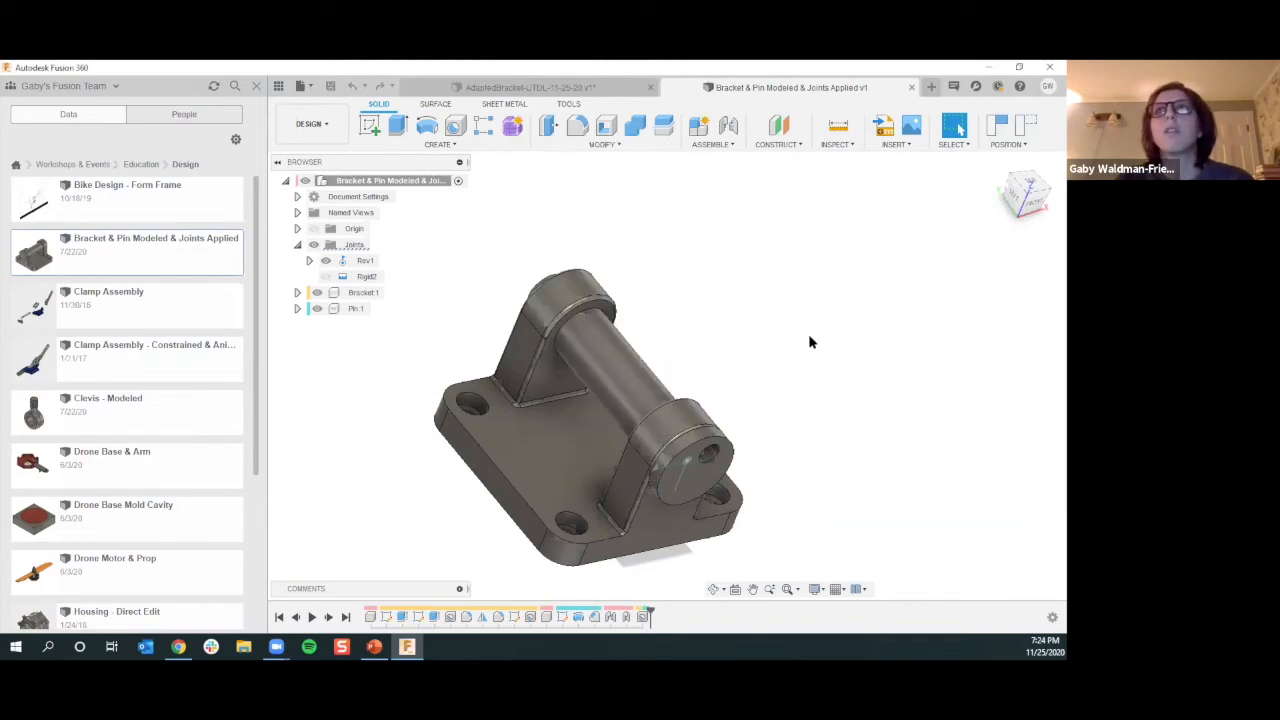
scroll(843, 505, down, 5)
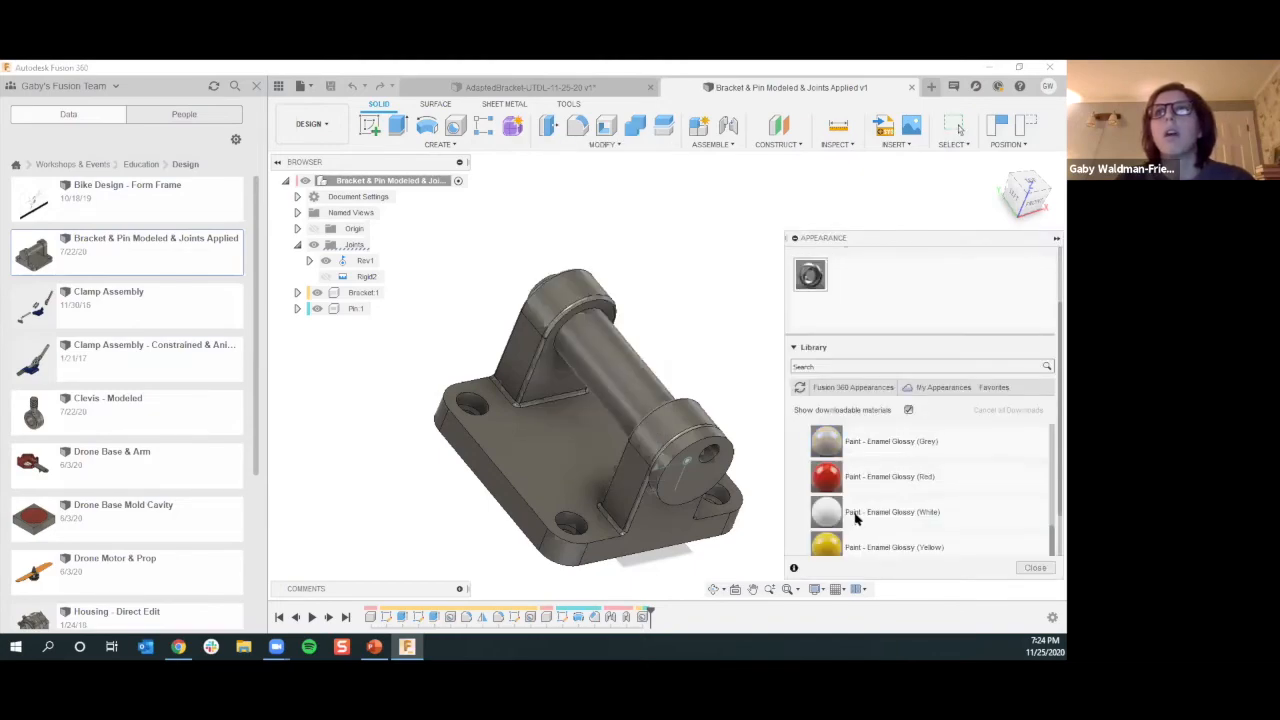
drag(850, 476, 550, 420)
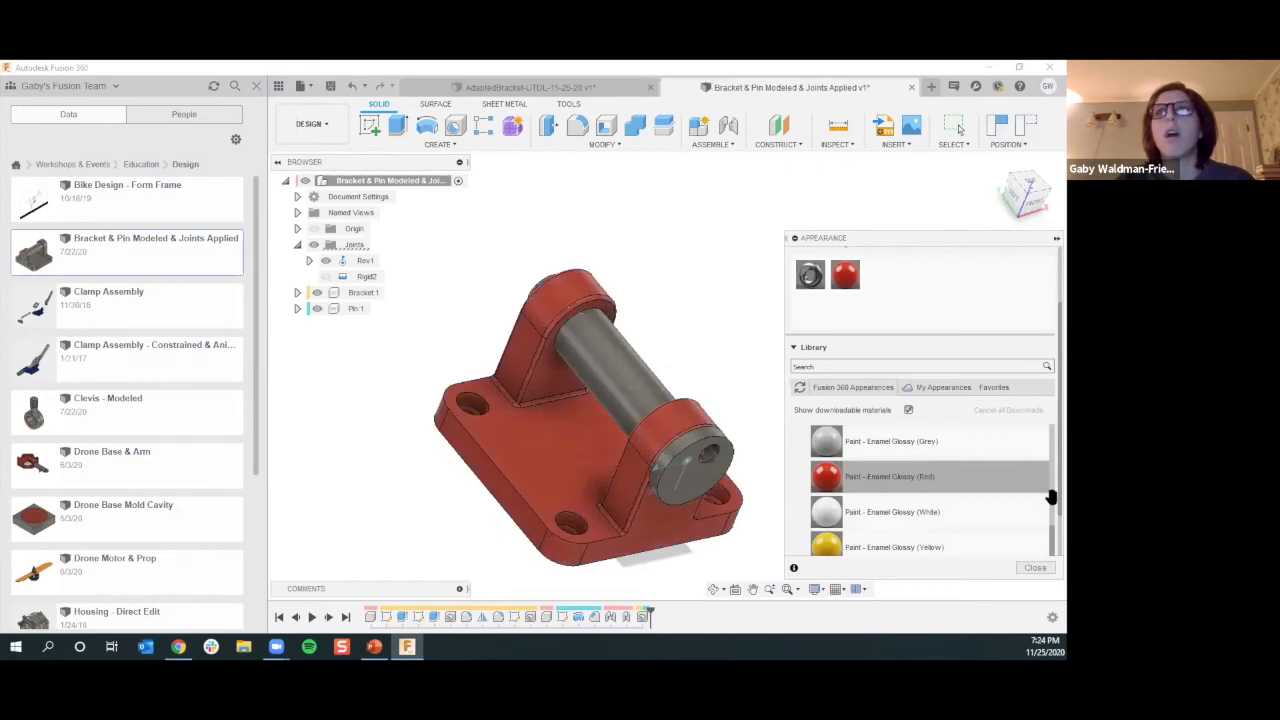
Apply the Glass - Heavy Color (Blue) appearance from the Glass > Color Density folder to the pin
scroll(860, 460, up, 5)
scroll(815, 507, down, 1)
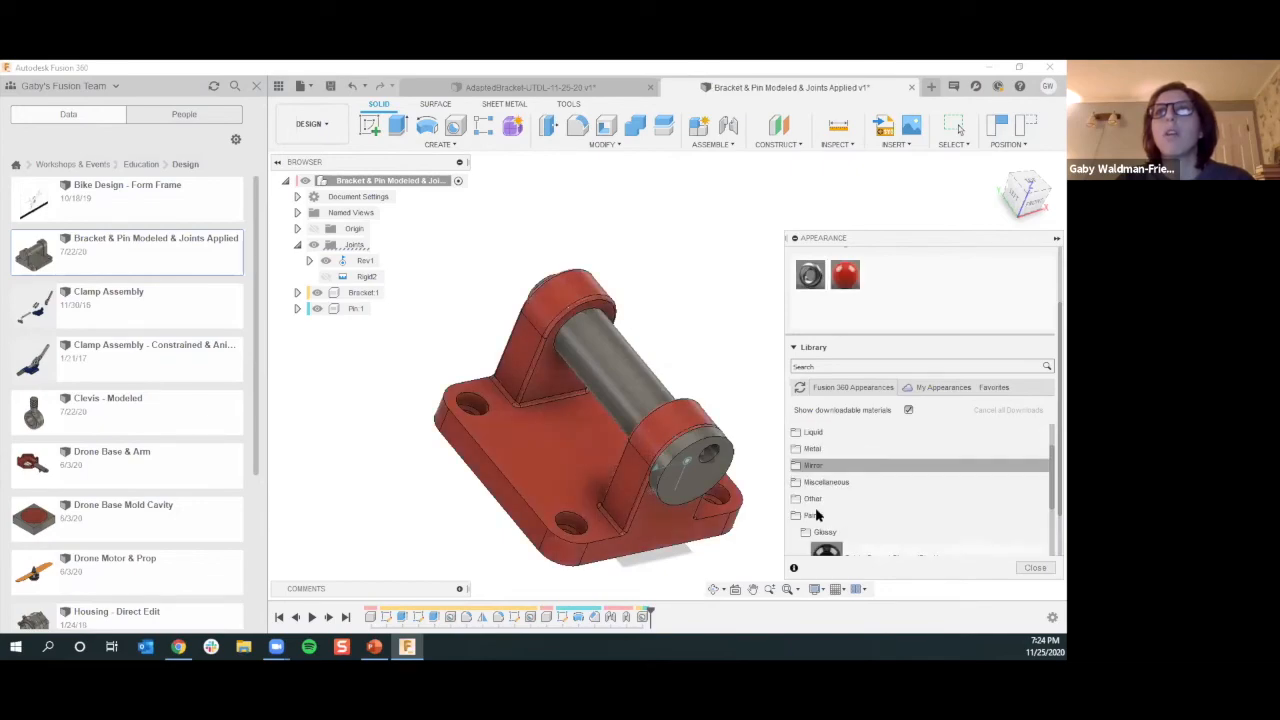
scroll(813, 450, up, 1)
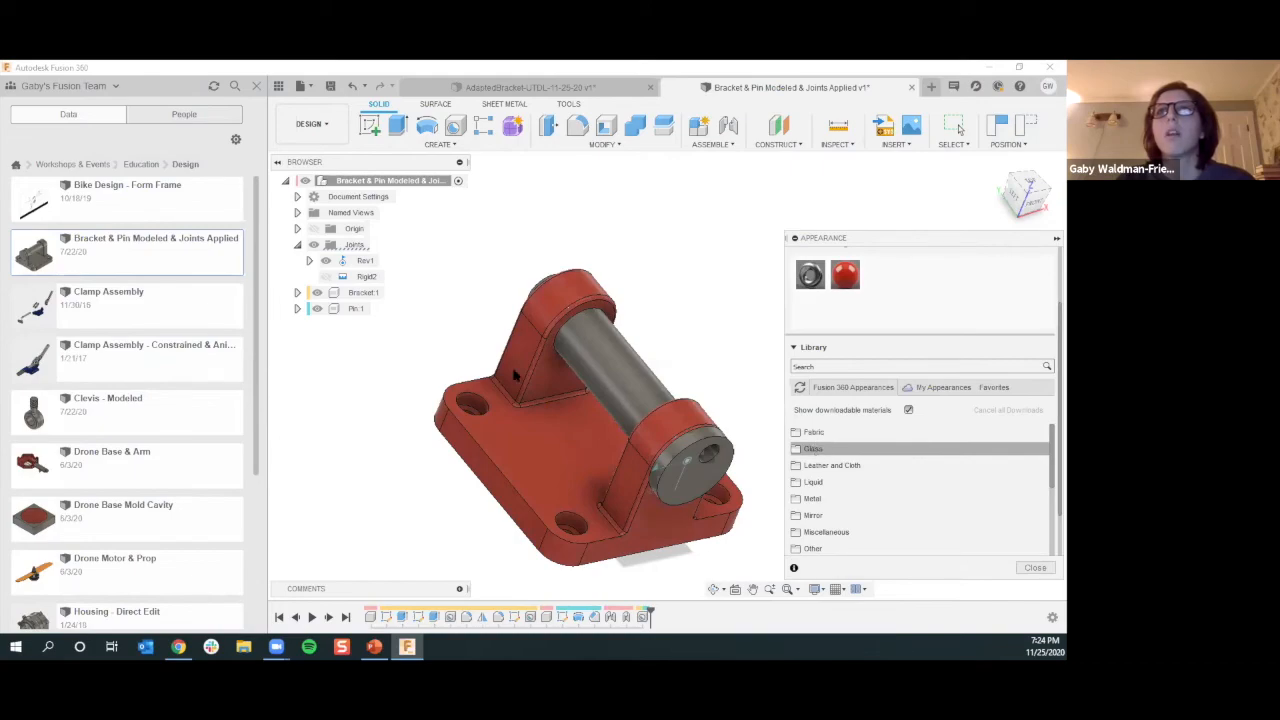
click(812, 448)
click(815, 466)
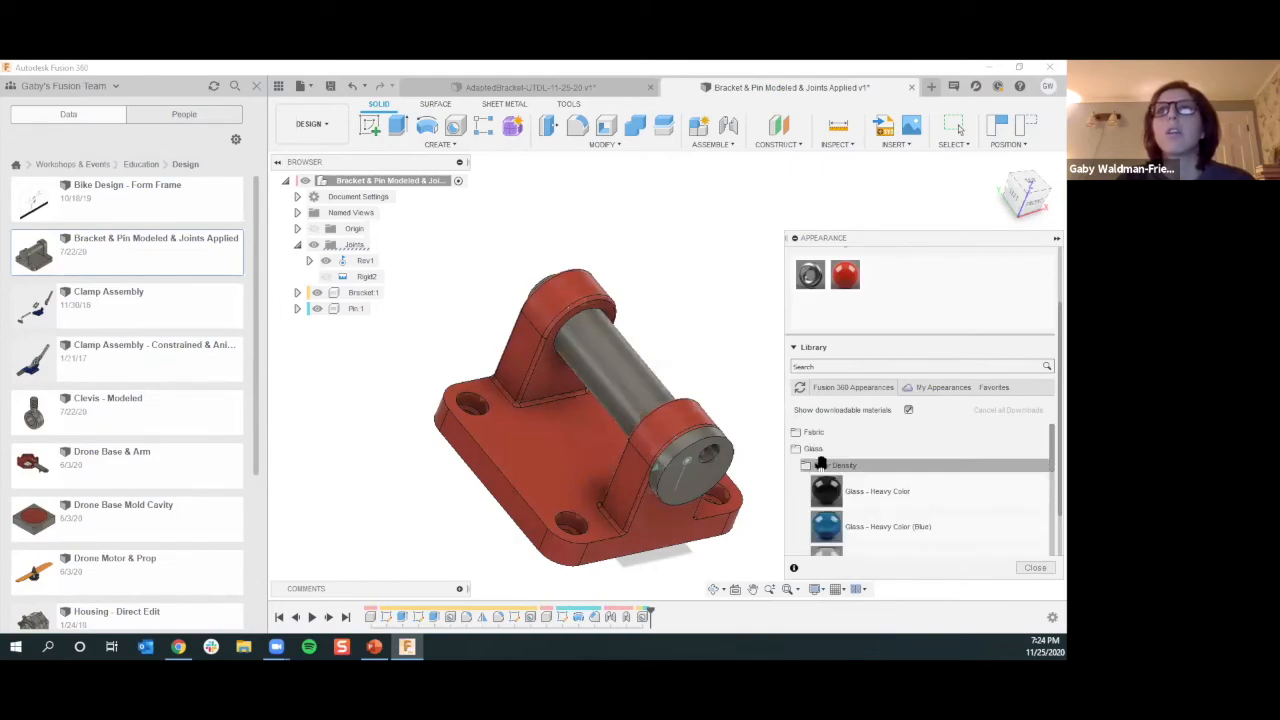
drag(876, 539, 619, 377)
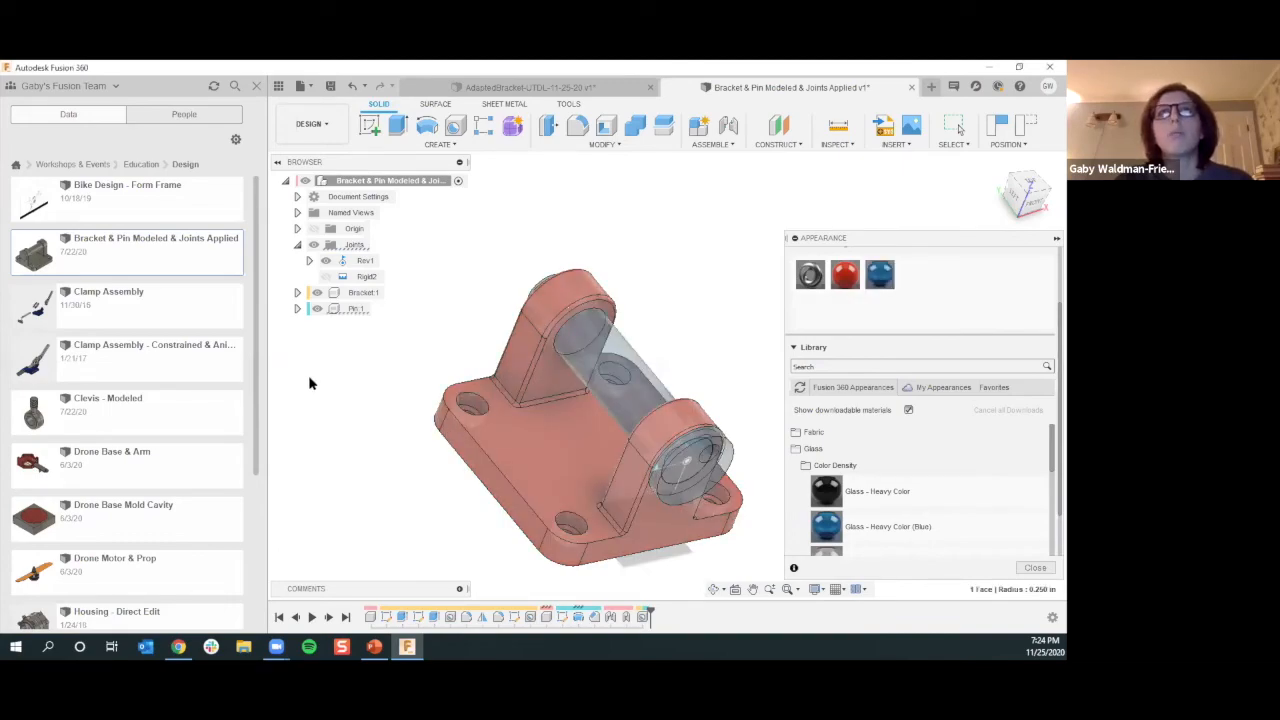
shift+middle_drag(327, 374, 338, 382)
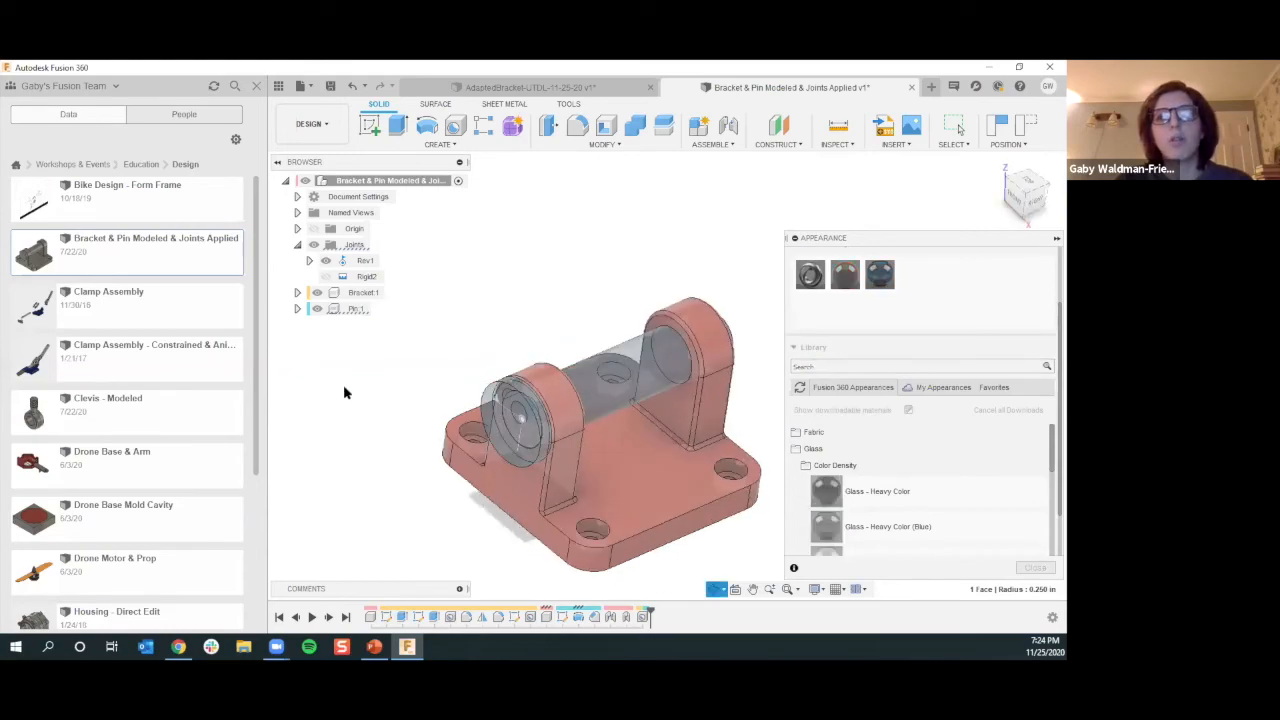
scroll(395, 428, down, 3)
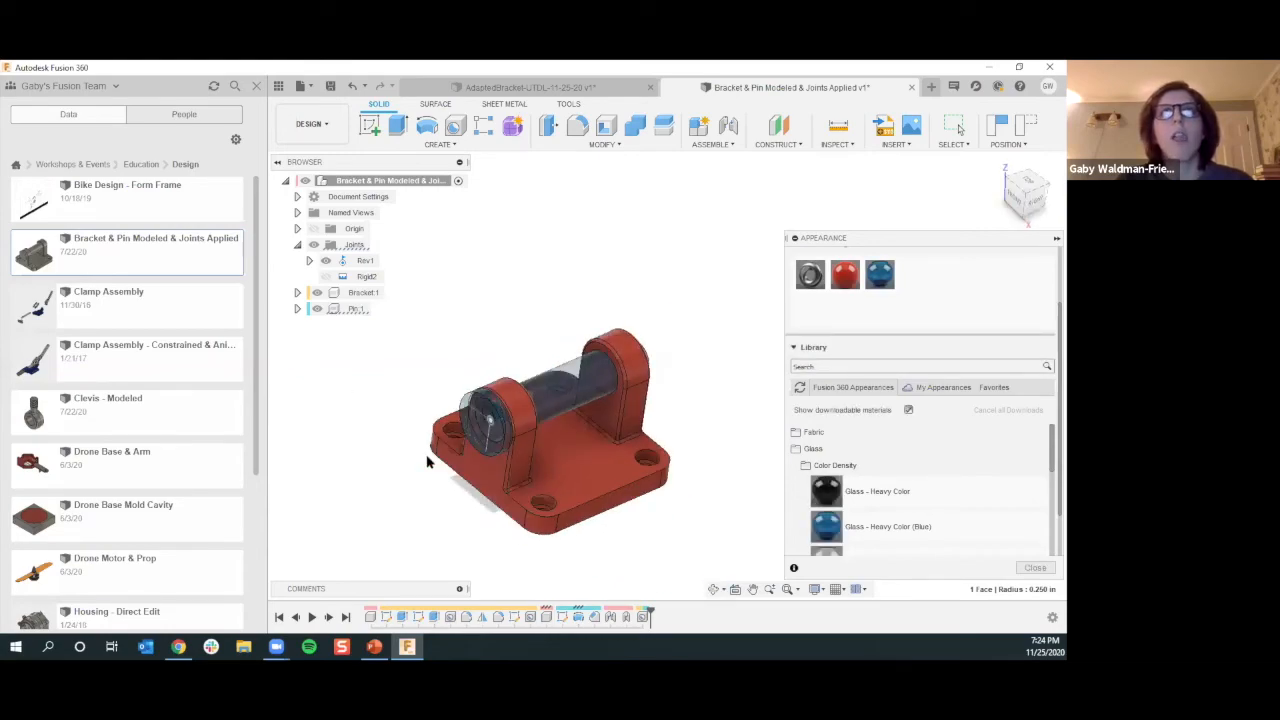
shift+middle_drag(452, 475, 476, 473)
Show the Rigid2 joint, inspect the coloured bracket and glass pin from several sides, and finish the appearance assignment
click(324, 277)
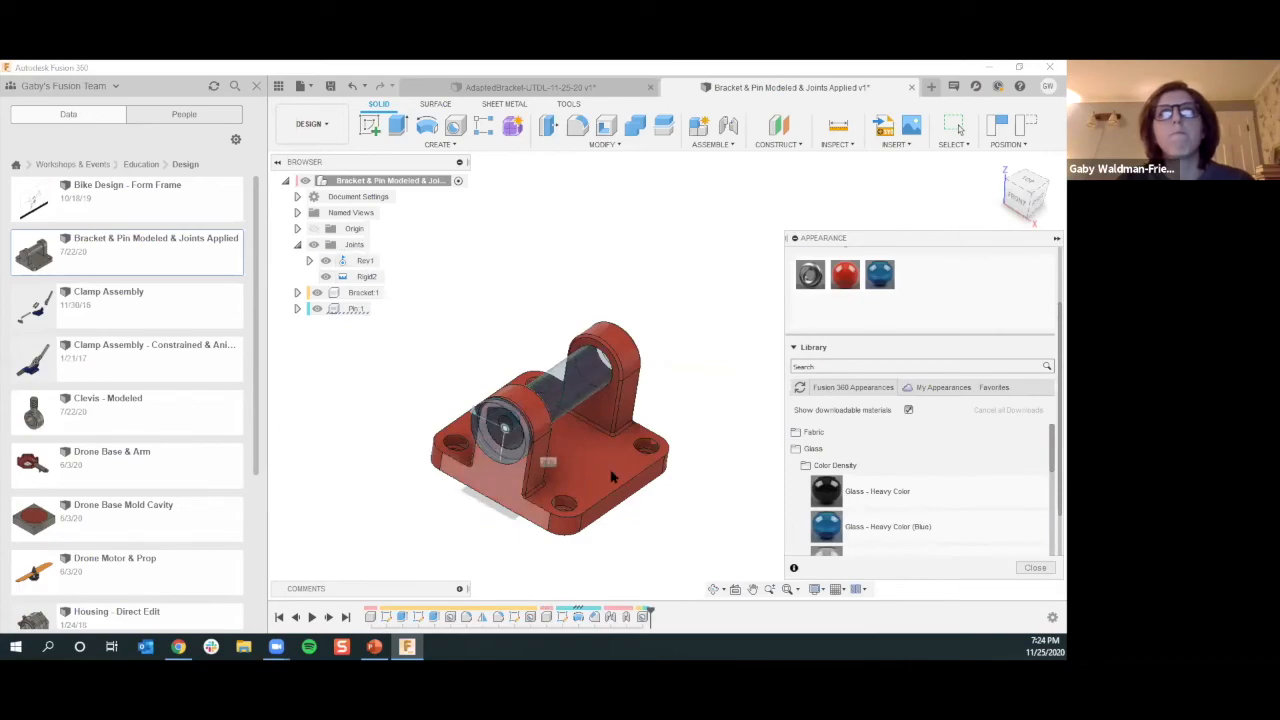
scroll(498, 446, up, 2)
shift+middle_drag(553, 467, 566, 467)
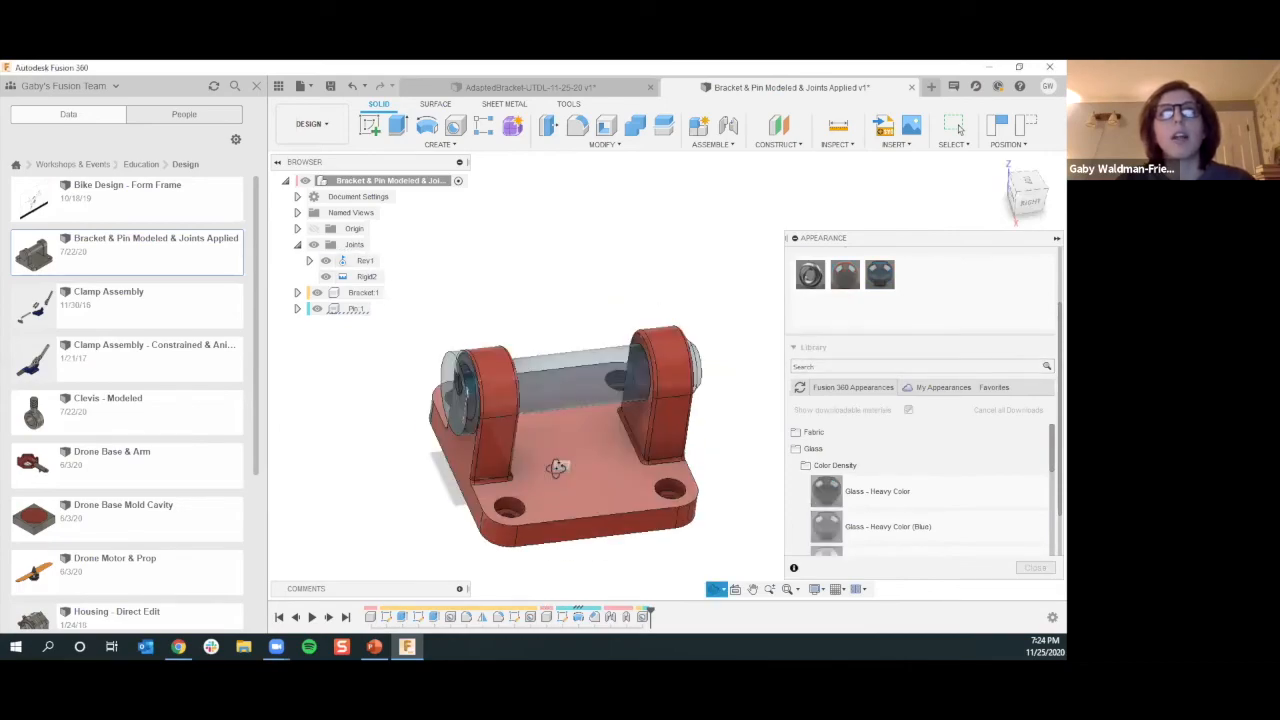
mouse_move(636, 477)
shift+middle_down()
mouse_move(700, 489)
mouse_move(646, 486)
shift+middle_up()
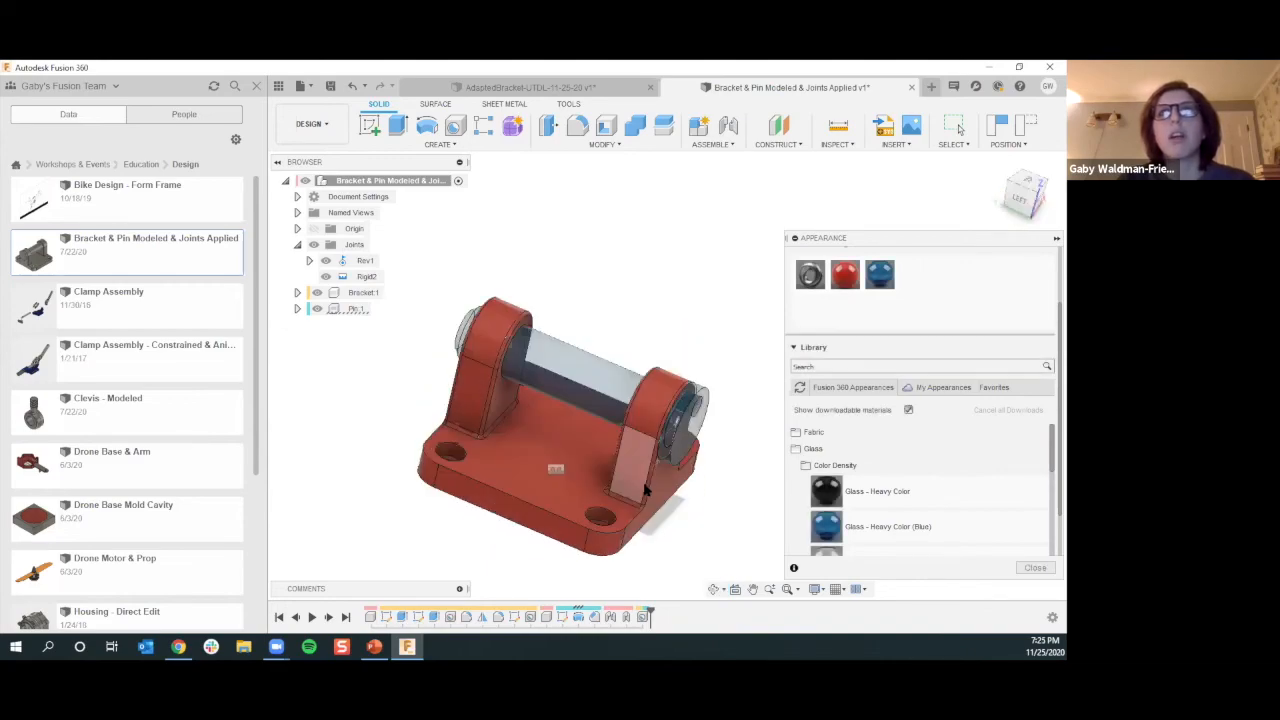
click(1033, 568)
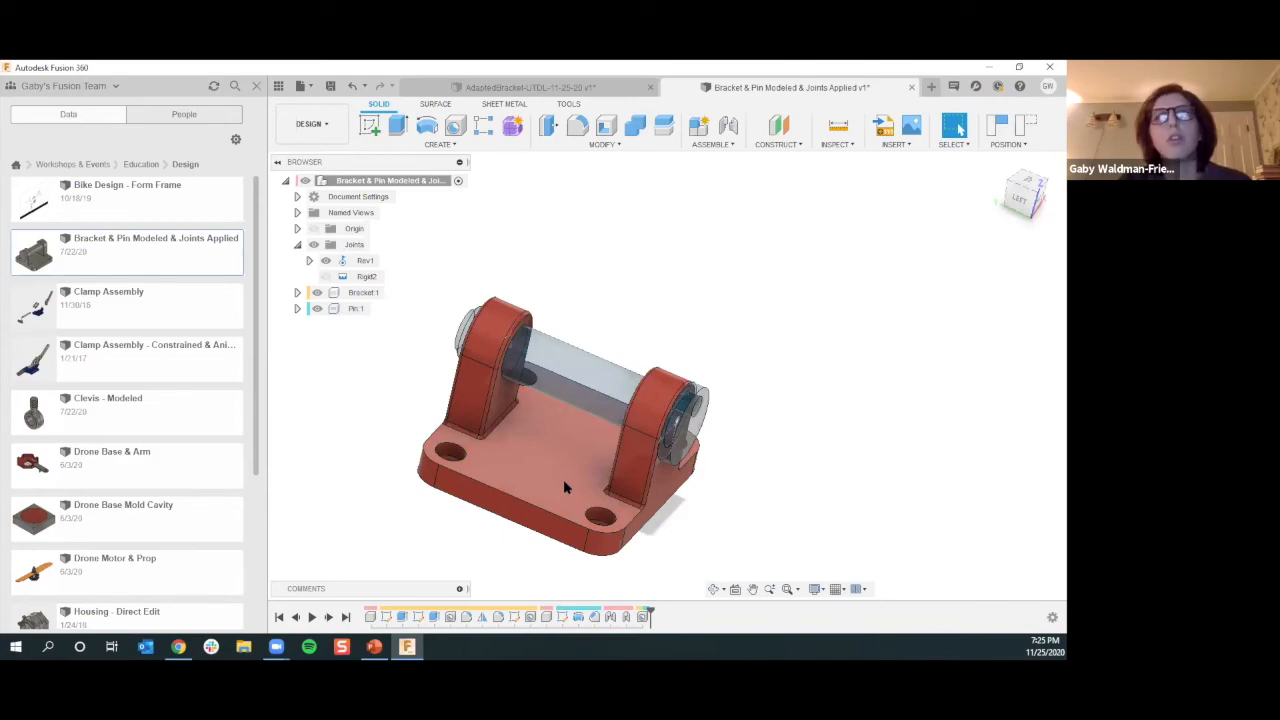
View the physical materials available for the assembly and leave the material settings without assigning one
click(613, 147)
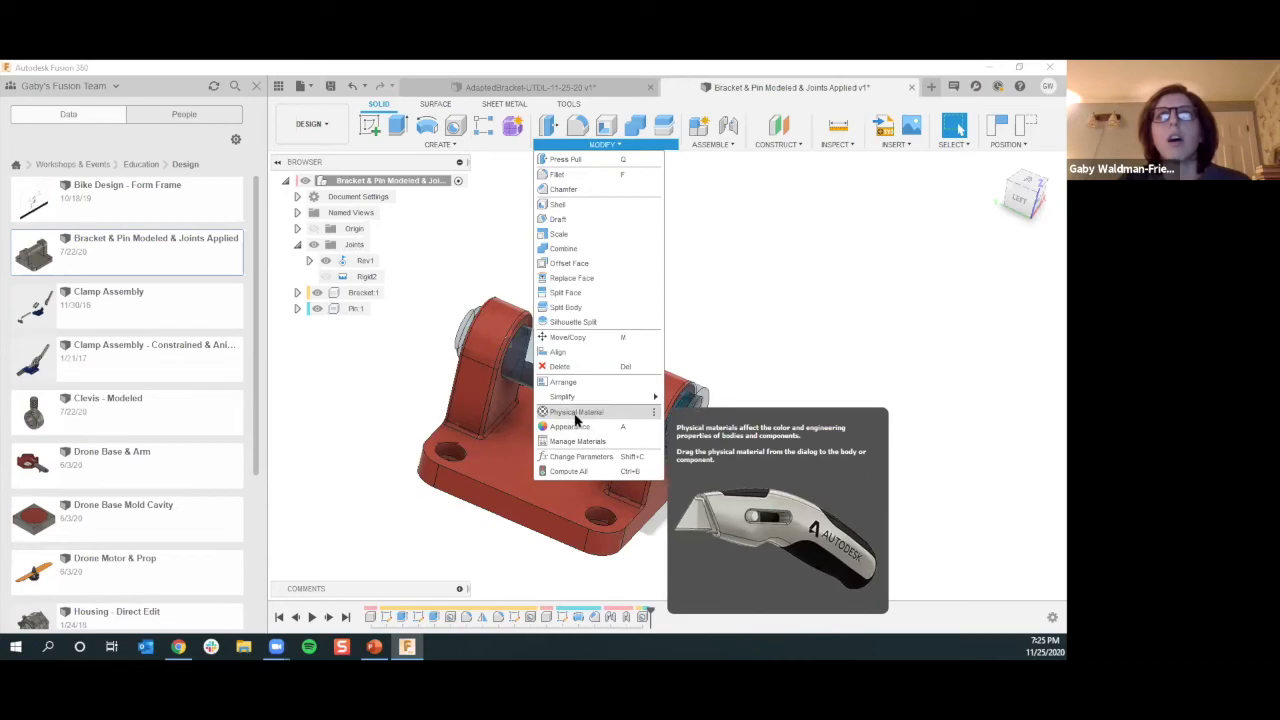
click(589, 413)
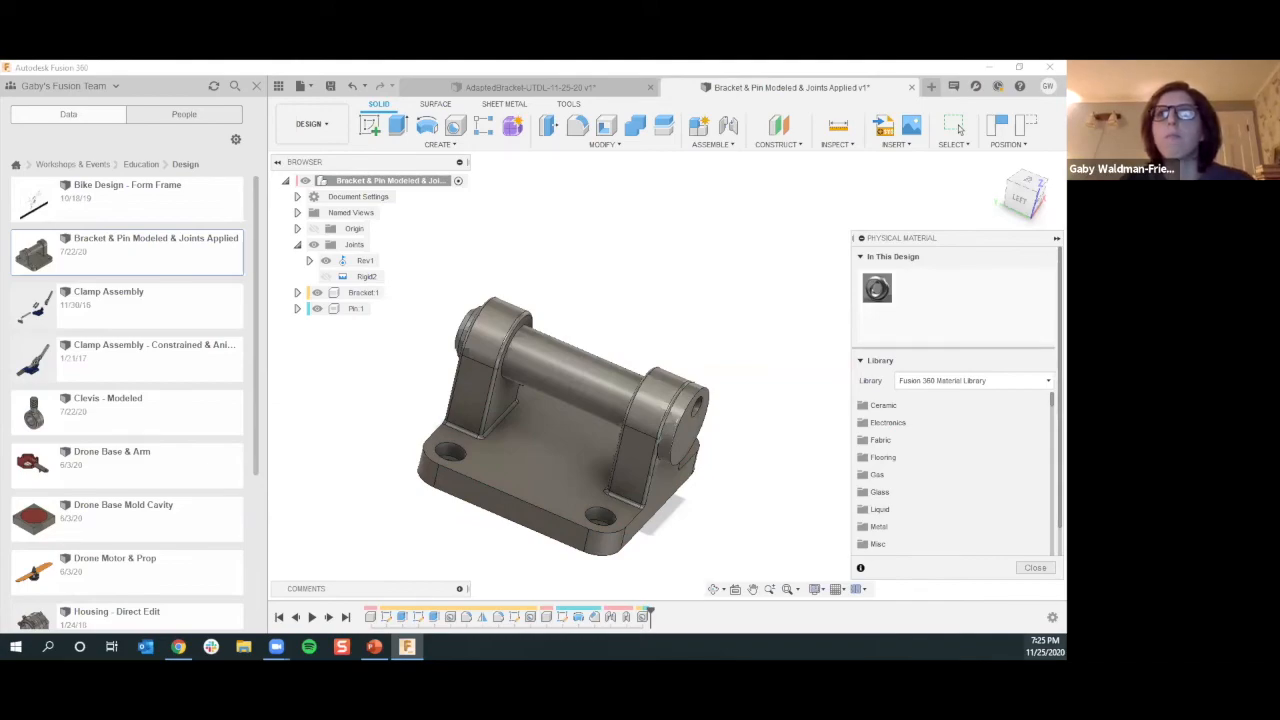
click(1024, 566)
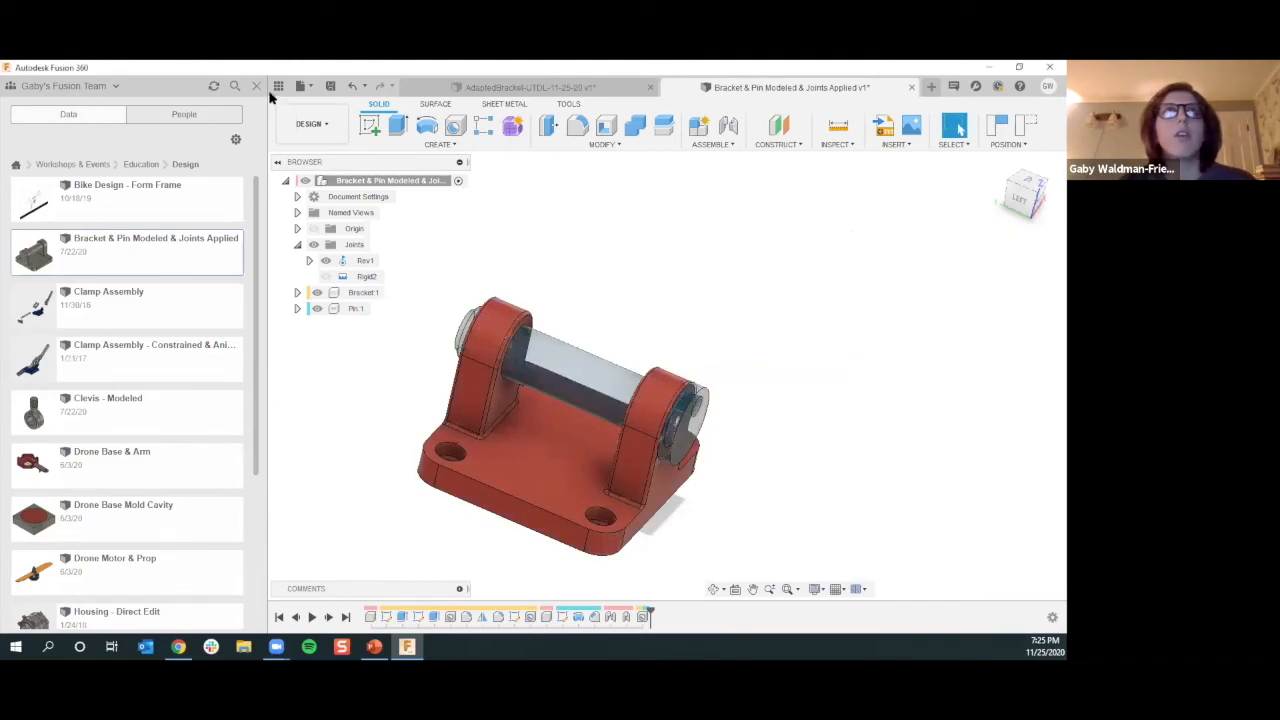
Switch to the Render workspace and view the red bracket and glass pin from another side
click(298, 88)
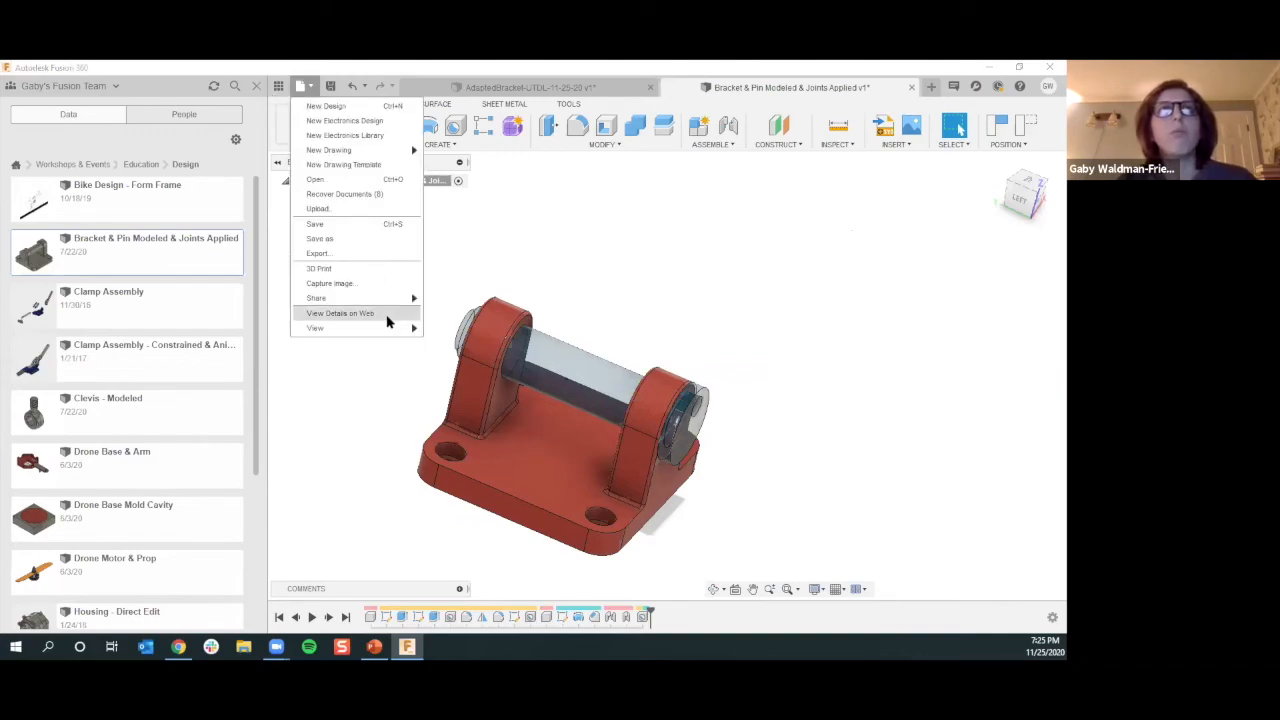
click(310, 124)
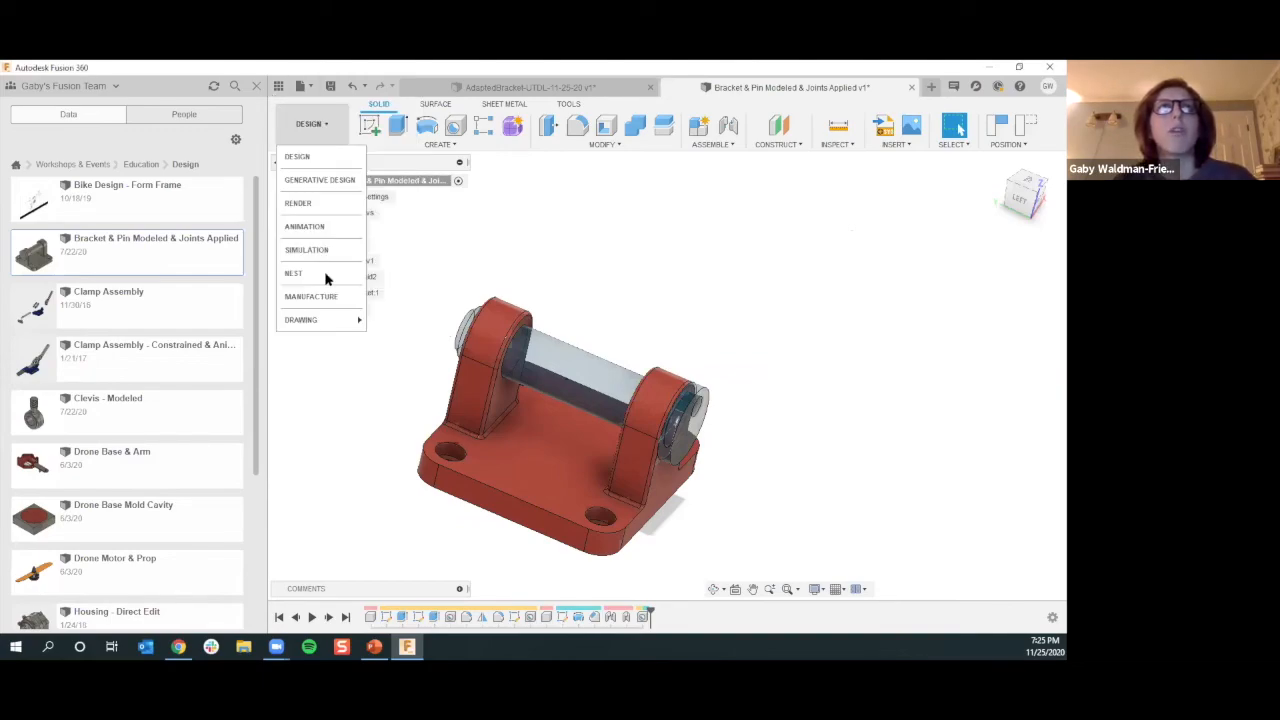
click(322, 206)
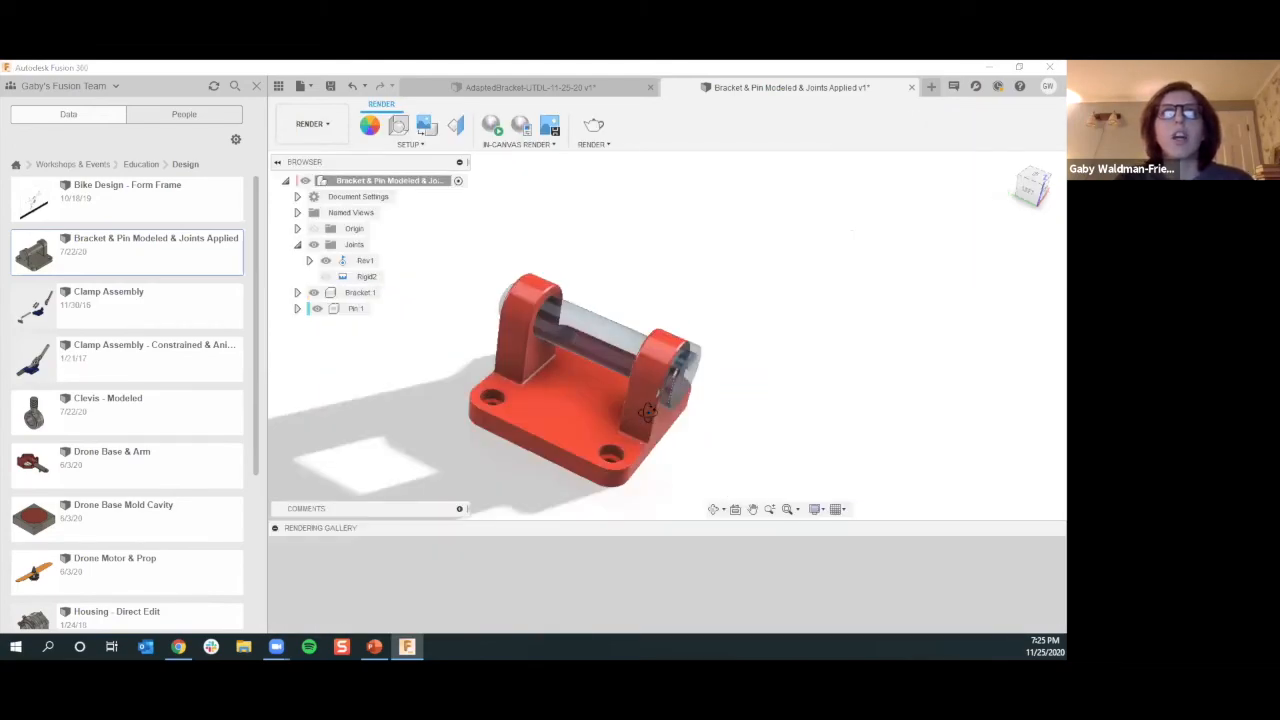
shift+middle_drag(567, 379, 579, 355)
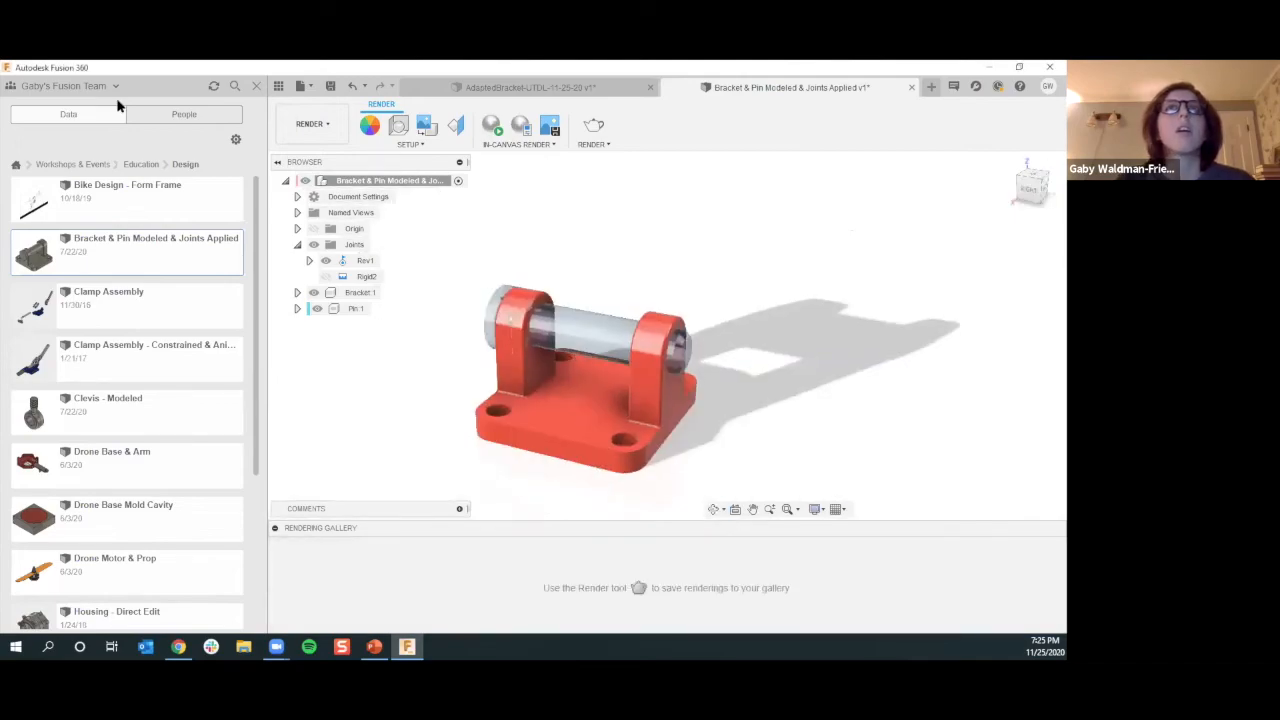
Return to the Design workspace and view the bracket-and-pin assembly from an angle
click(297, 128)
click(300, 162)
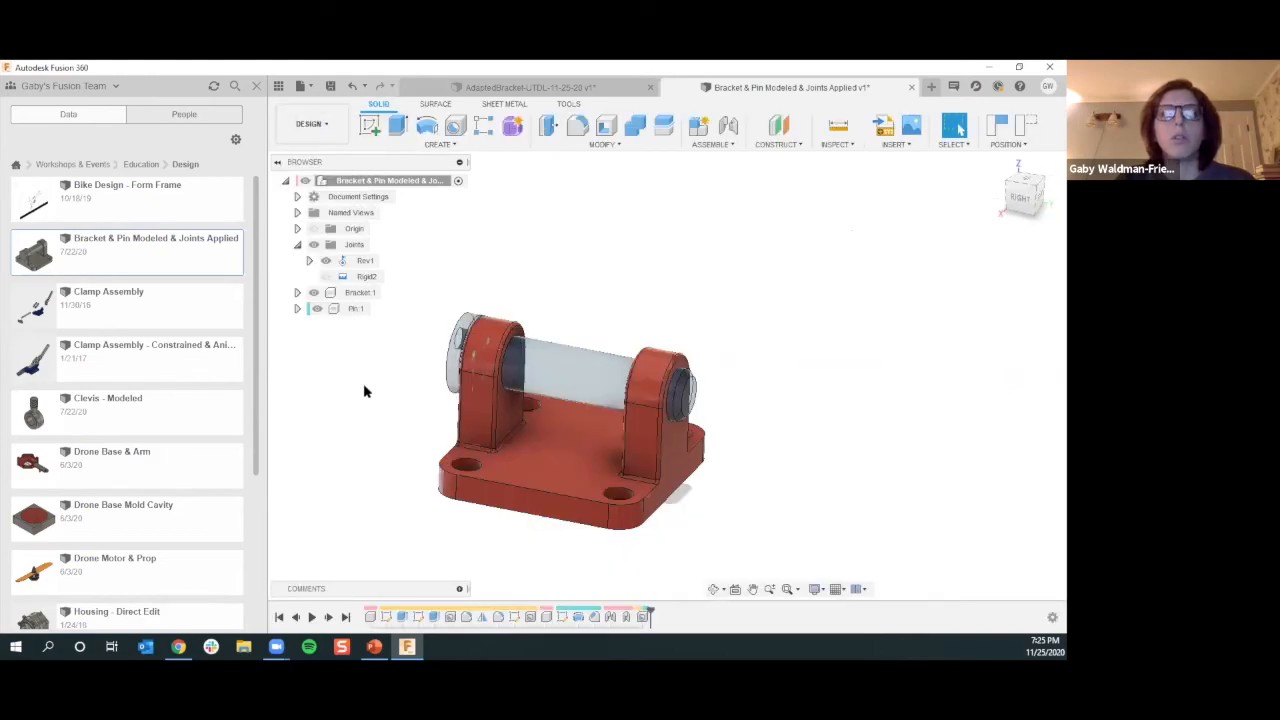
shift+middle_drag(457, 388, 471, 417)
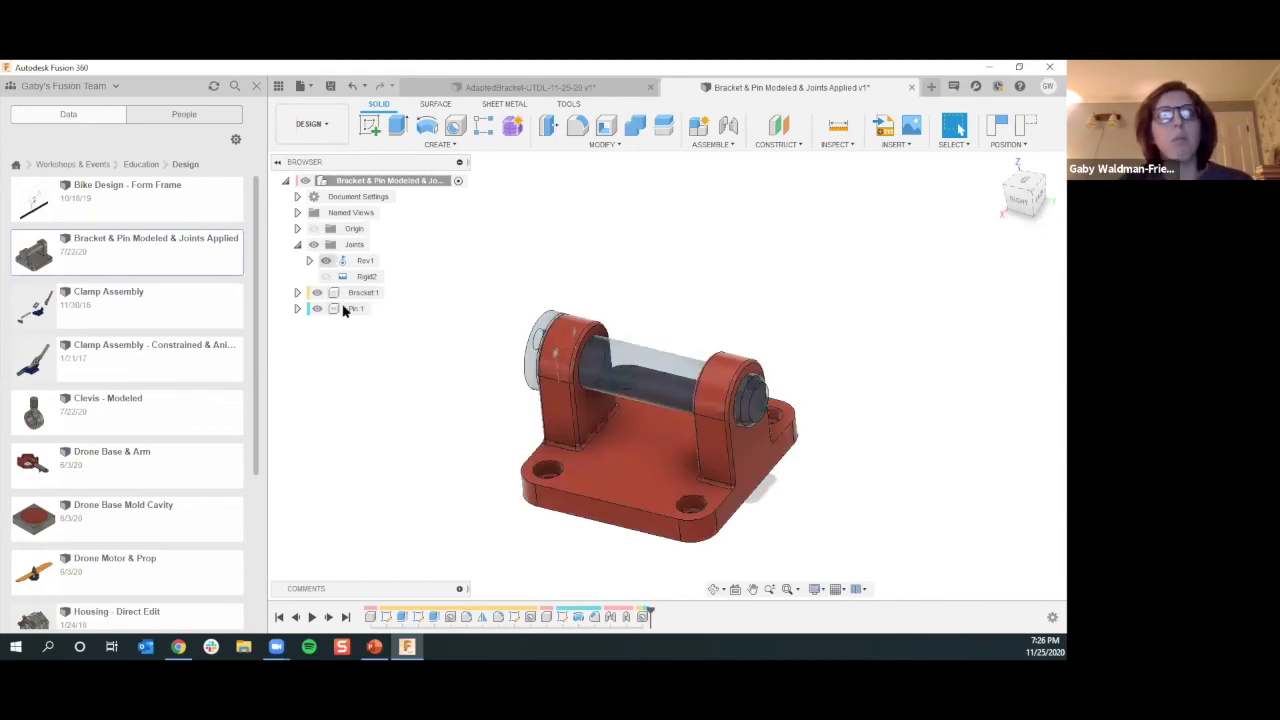
Collapse the assembly's list of joints and open the Clevis - Modeled sample design
click(297, 244)
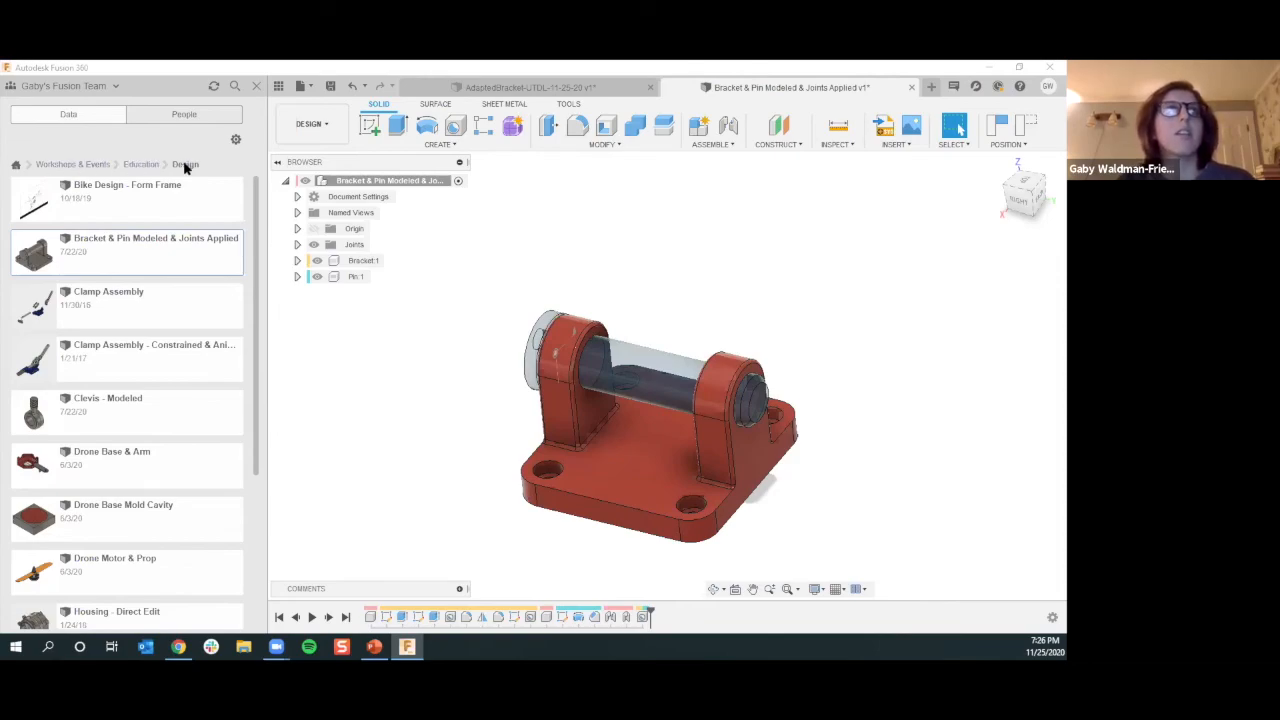
click(105, 411)
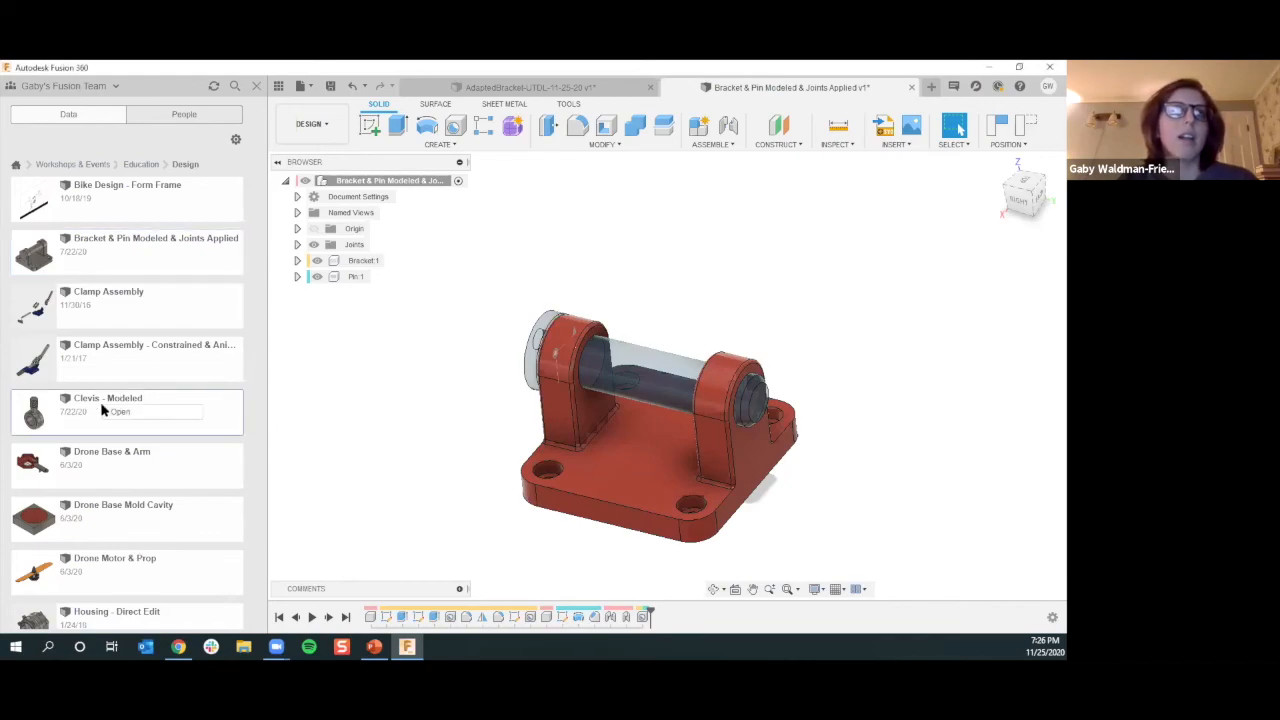
click(121, 413)
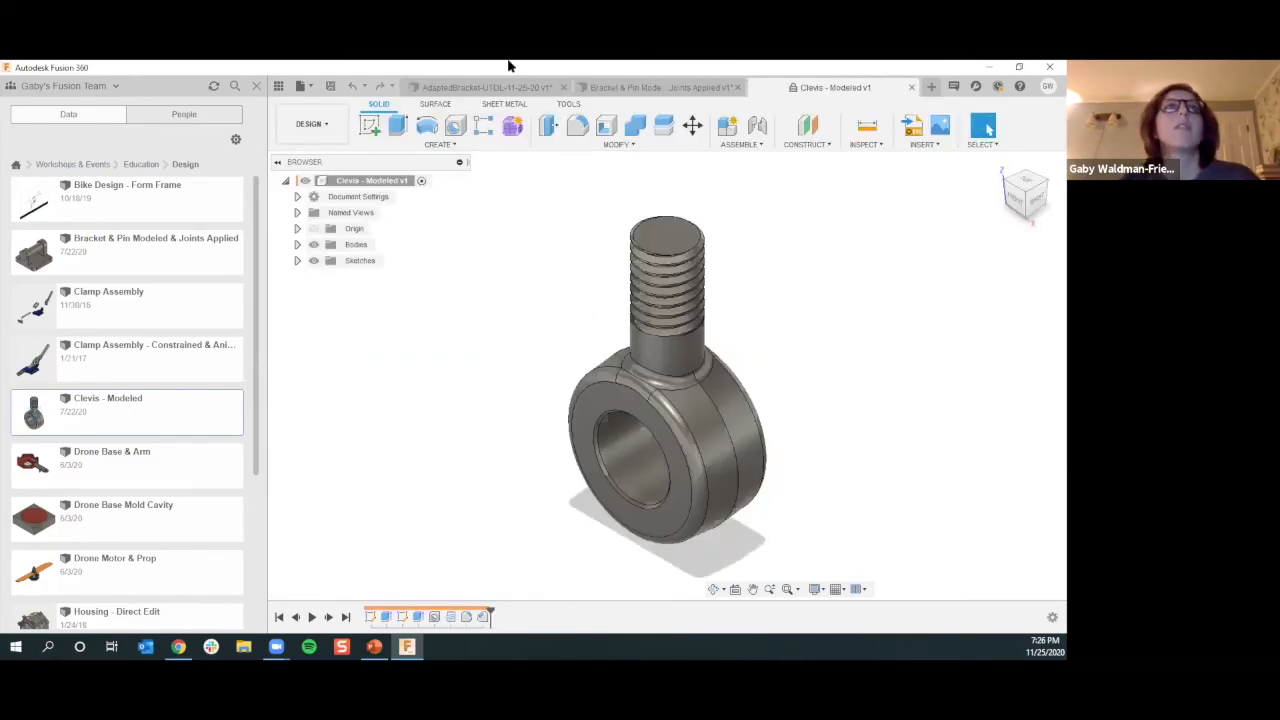
Save a copy of the clevis as Clevis - Modeled in the workshops project's CAD > Bracket folder
click(306, 88)
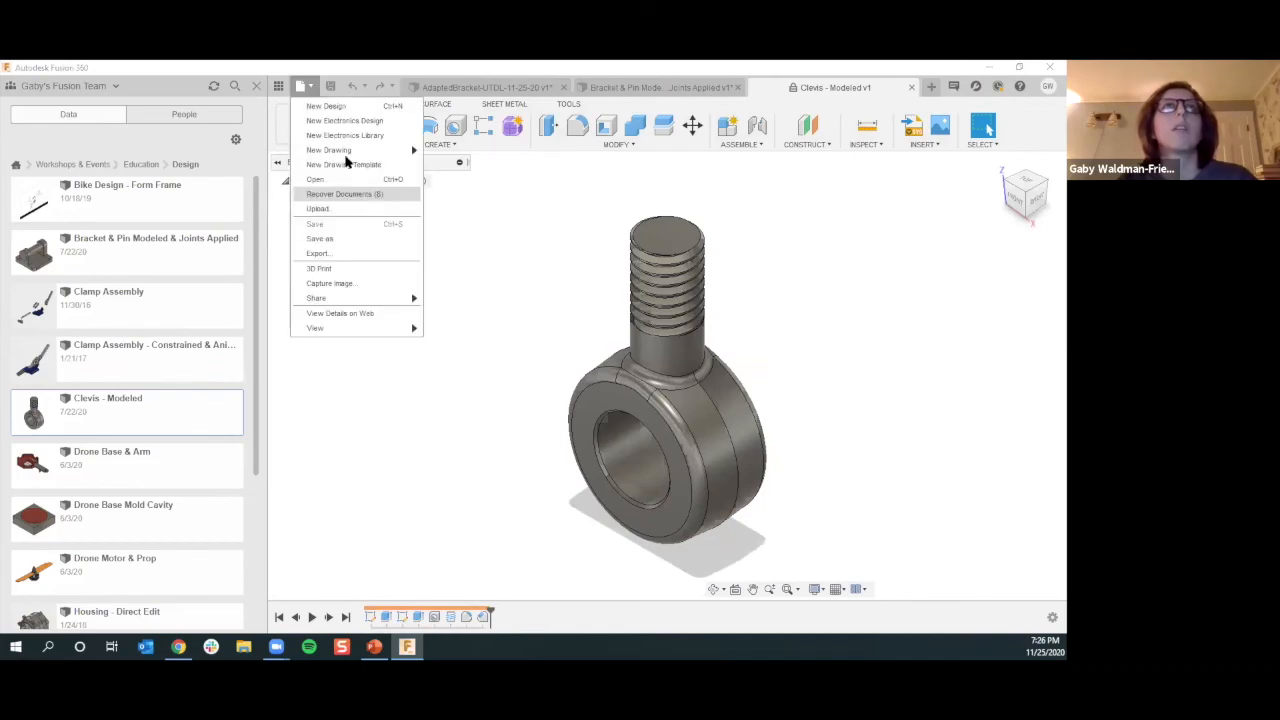
click(339, 238)
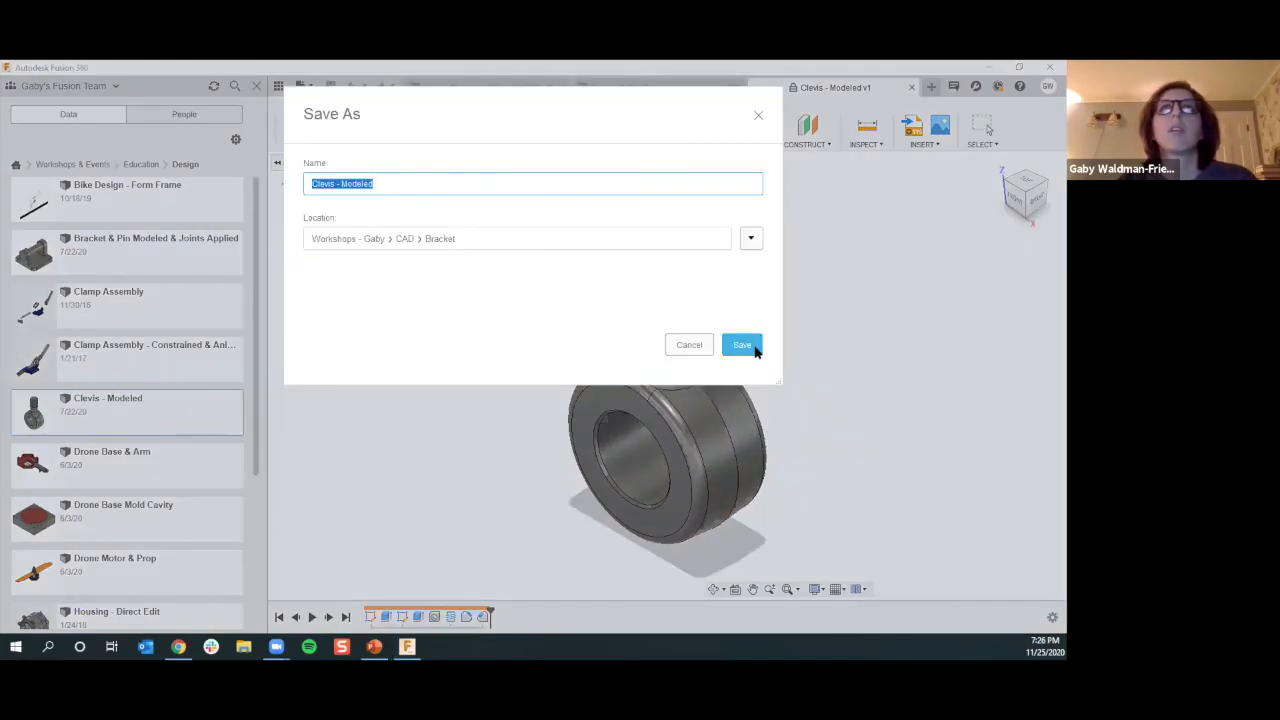
click(741, 346)
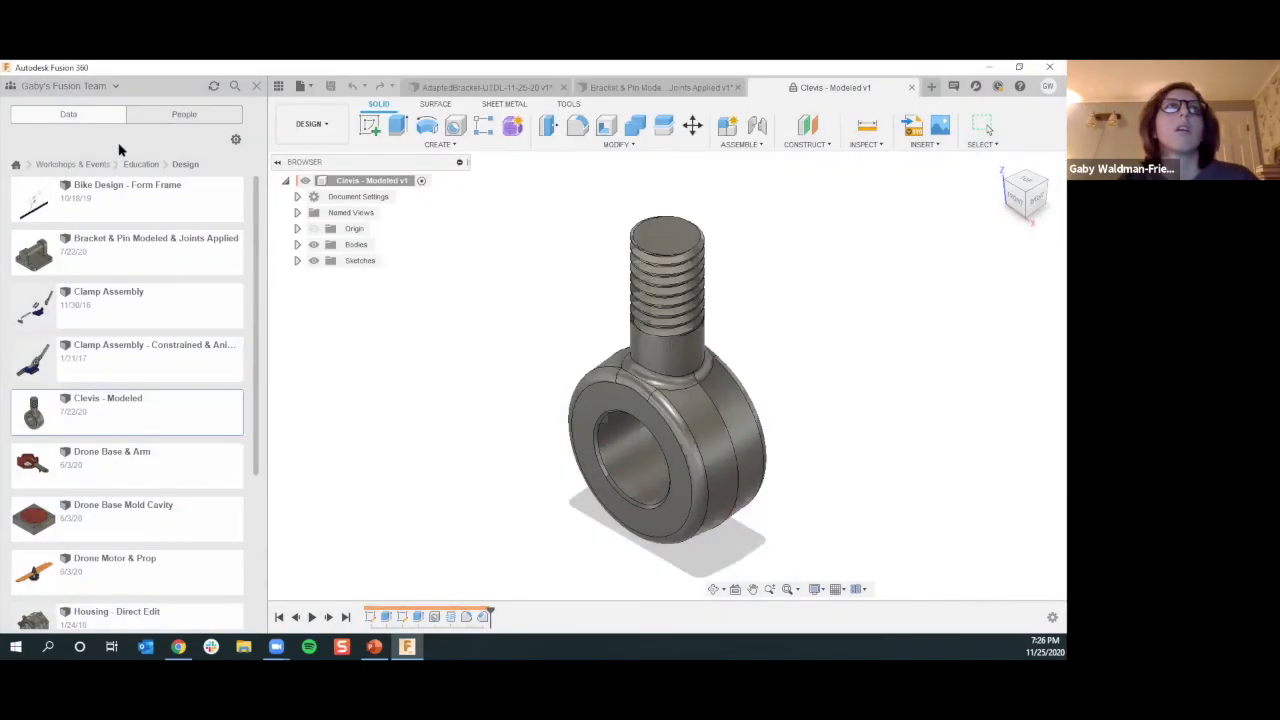
Browse to the workshops project's CAD > Bracket folder and locate the newly saved Clevis - Modeled design
click(17, 168)
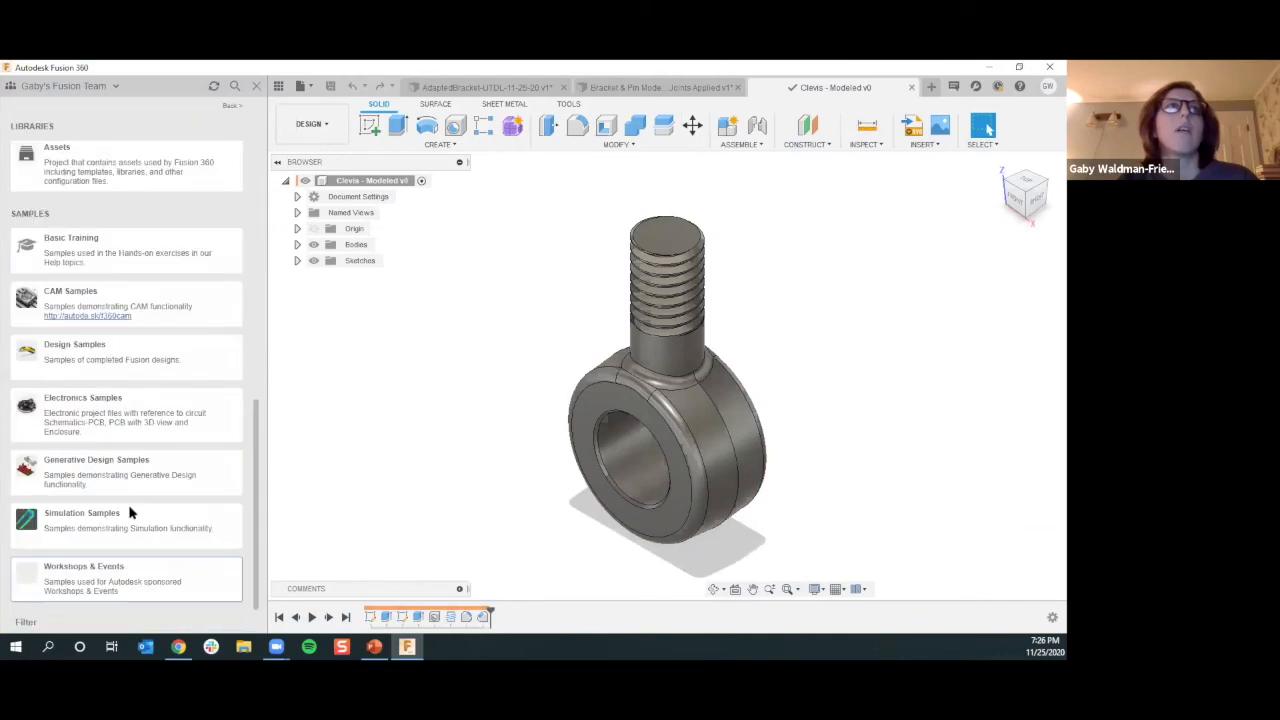
scroll(130, 264, up, 8)
click(131, 265)
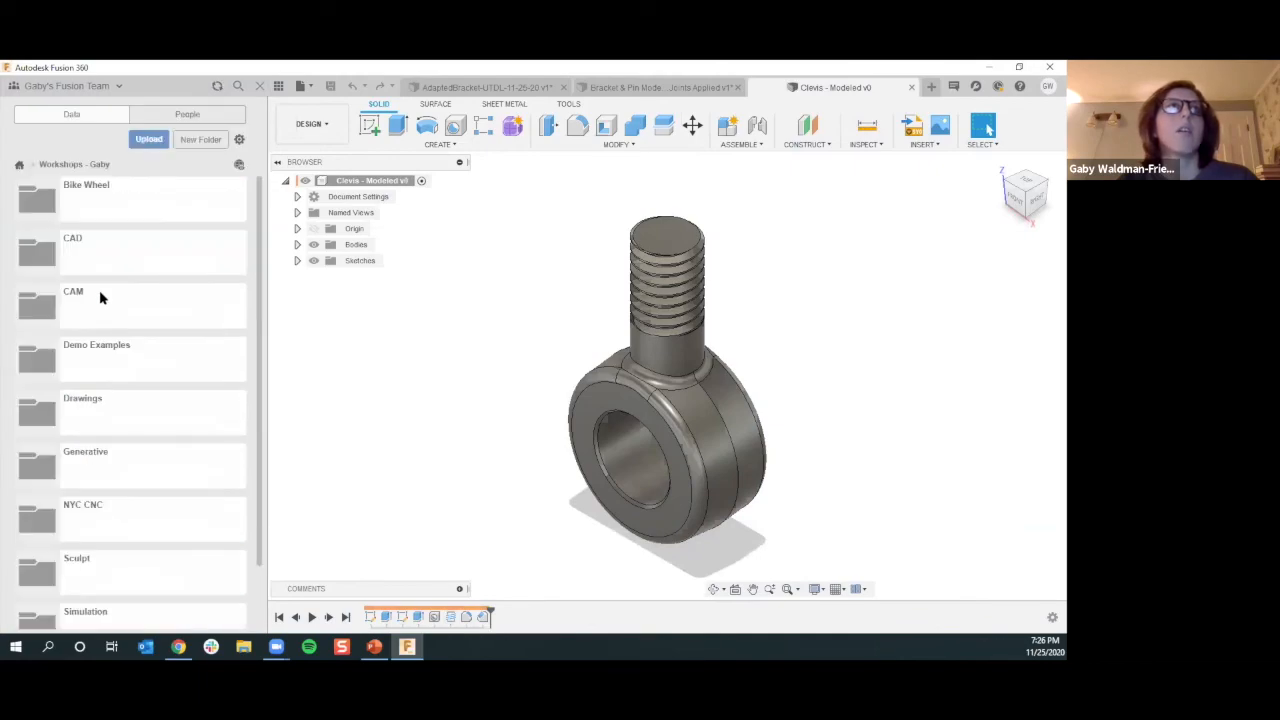
click(93, 246)
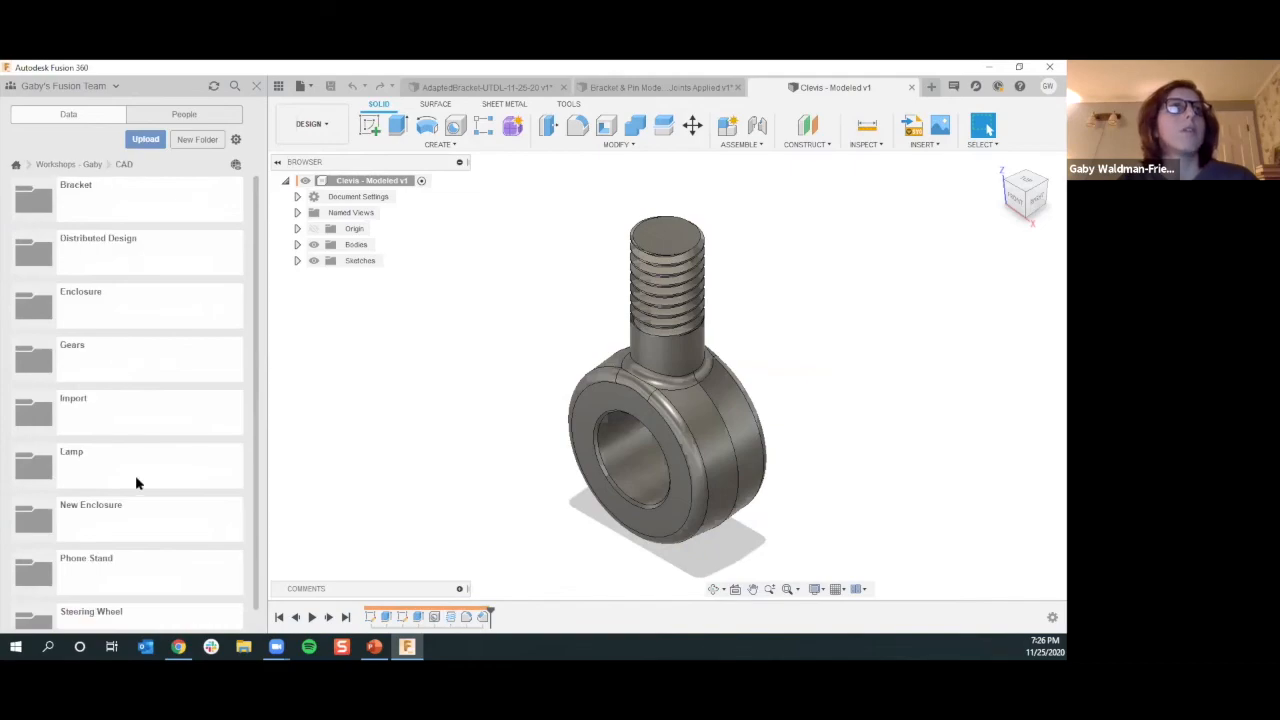
click(155, 198)
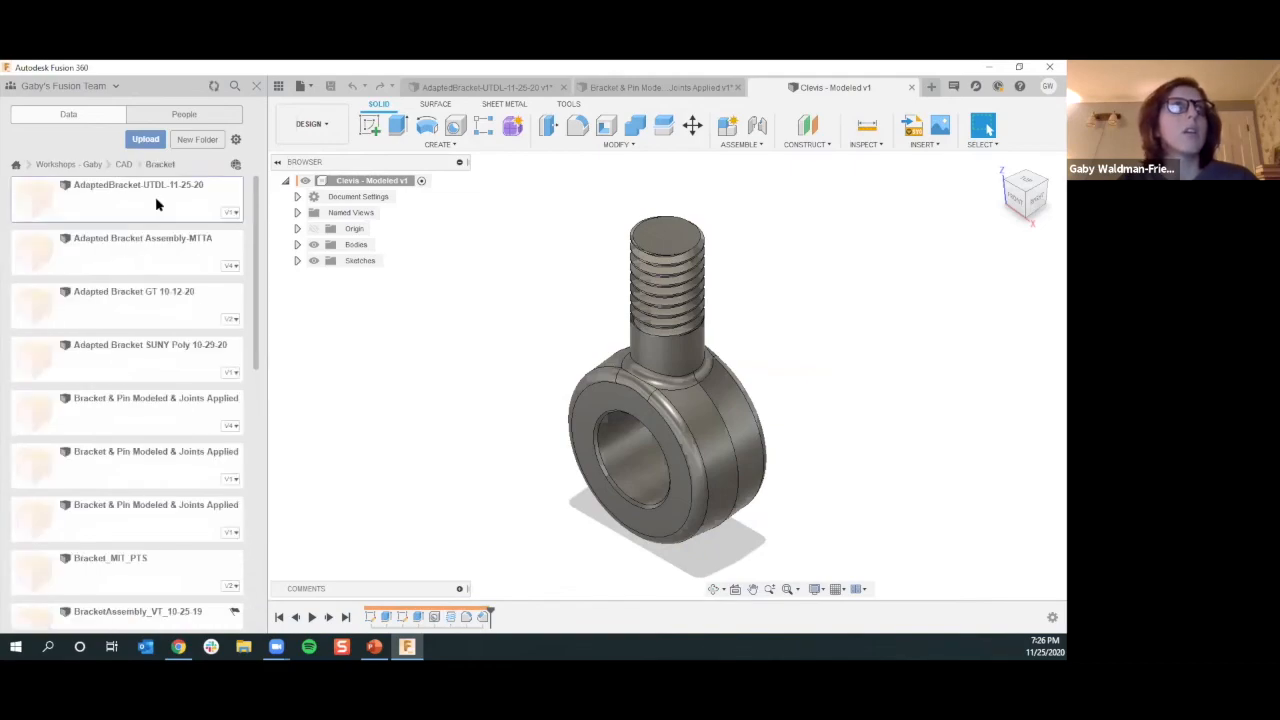
scroll(130, 391, down, 5)
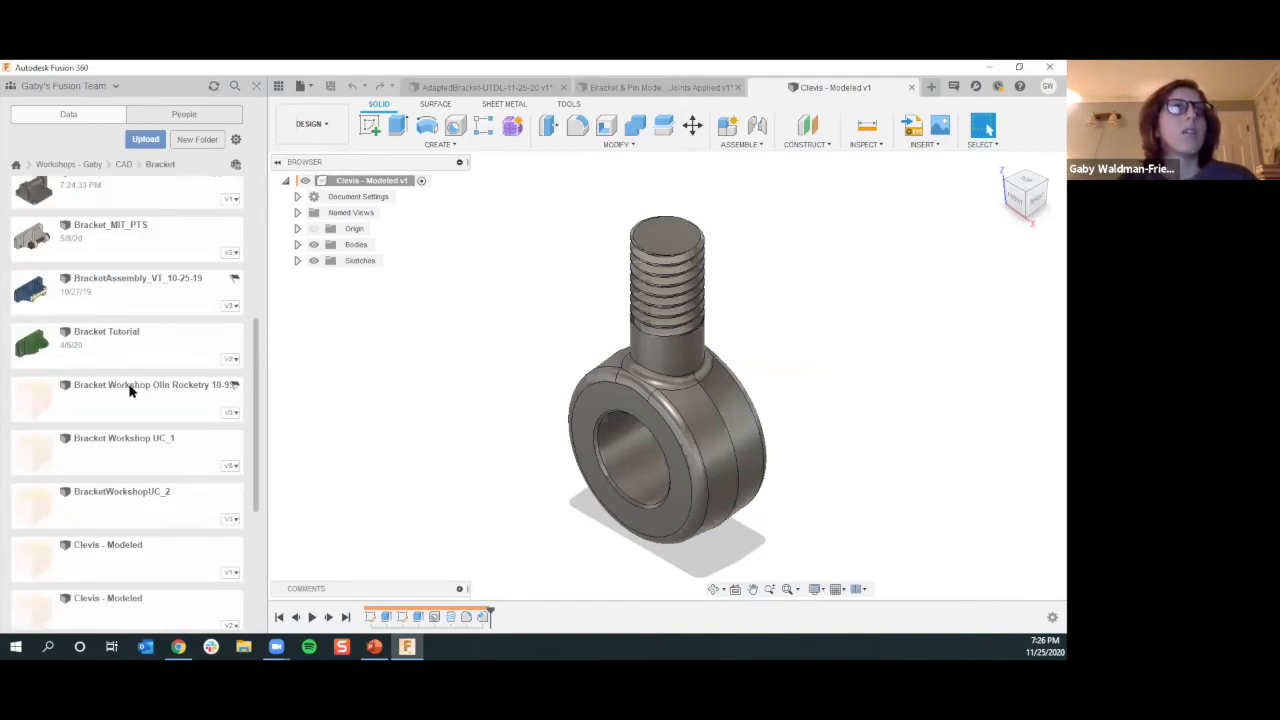
scroll(125, 400, down, 5)
scroll(143, 410, up, 3)
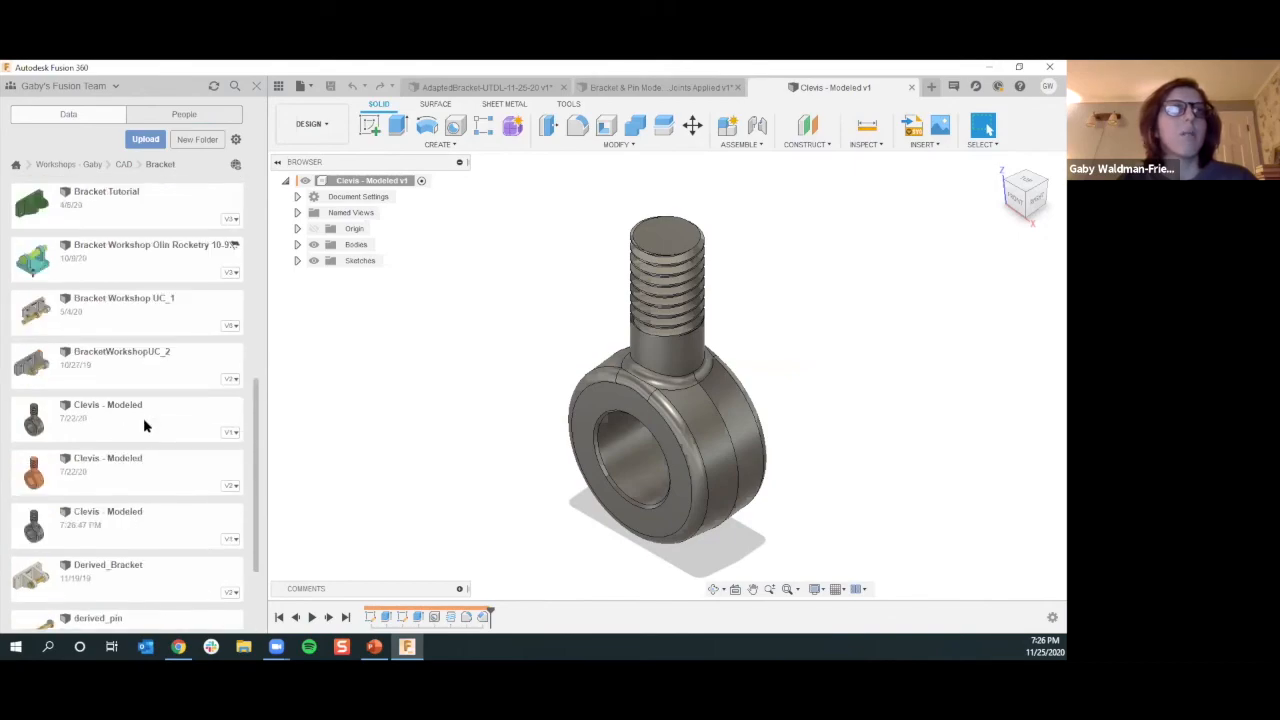
Try to insert the newly saved Clevis - Modeled into the open clevis design
right_click(146, 420)
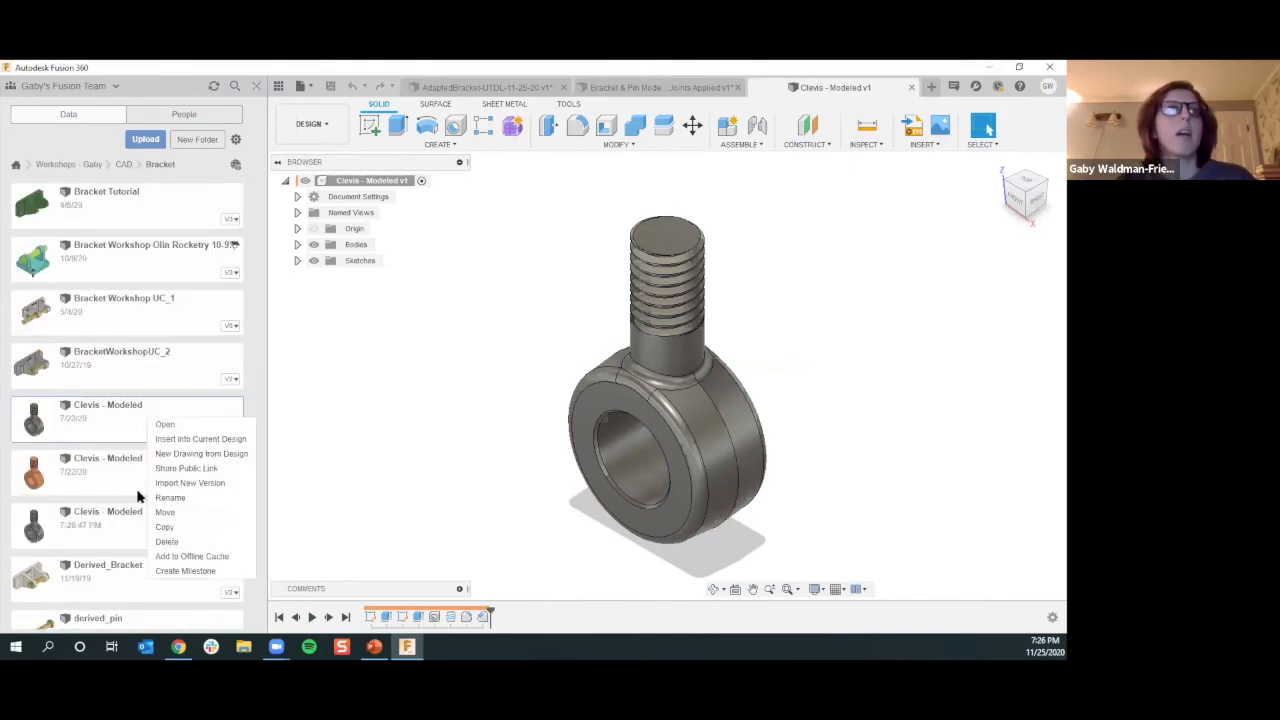
right_click(130, 526)
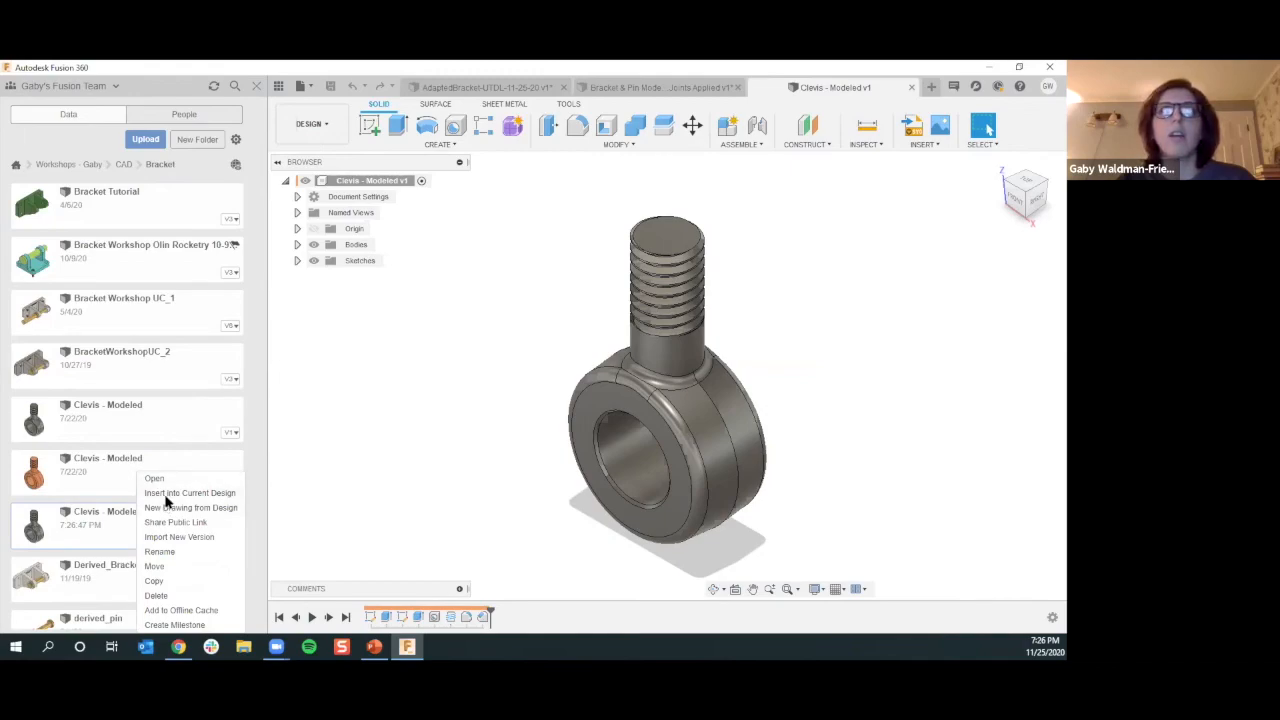
click(166, 498)
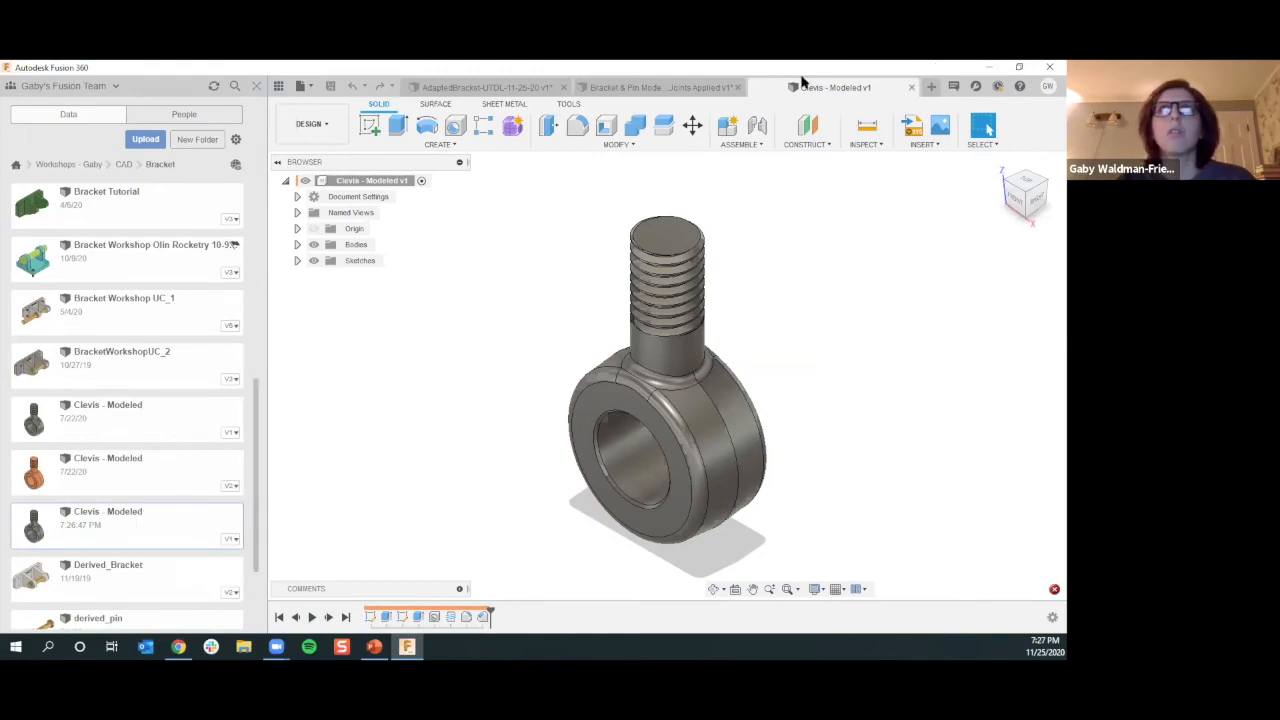
Insert the newly saved Clevis - Modeled into the bracket-and-pin assembly and move it clear in front of the bracket
key(ctrl+Tab)
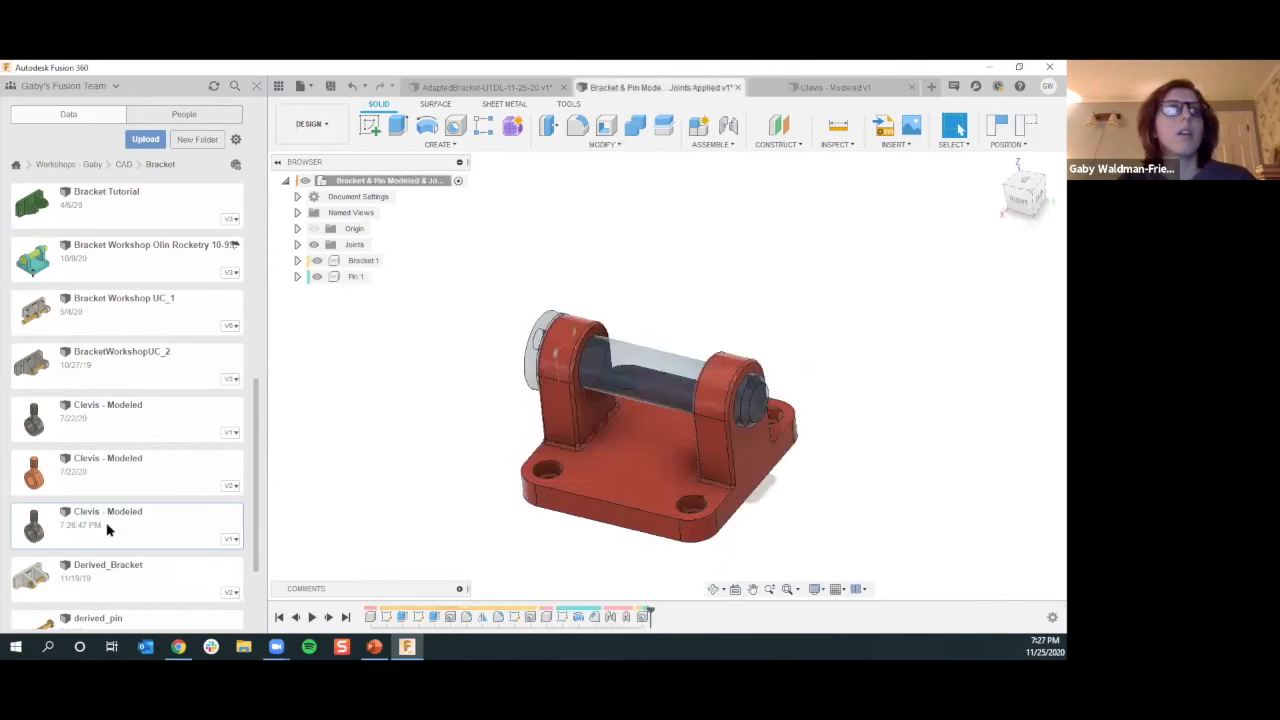
right_click(108, 530)
click(506, 506)
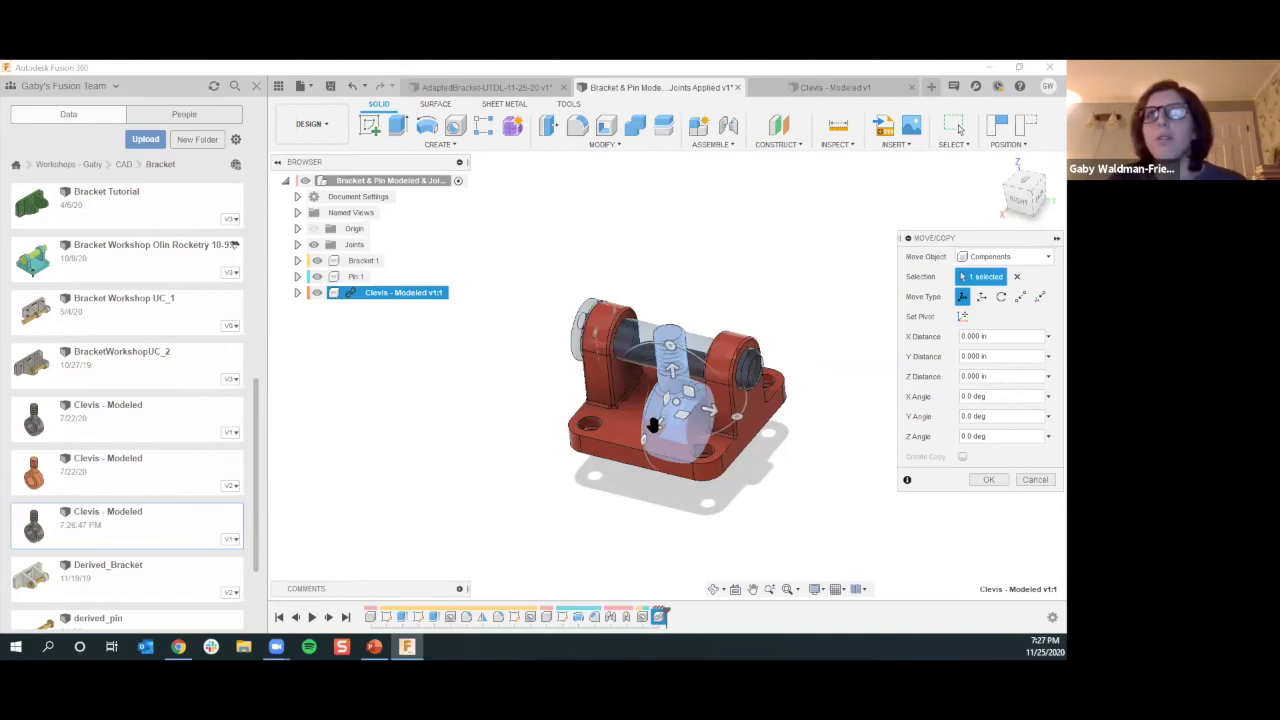
drag(655, 425, 563, 530)
click(989, 480)
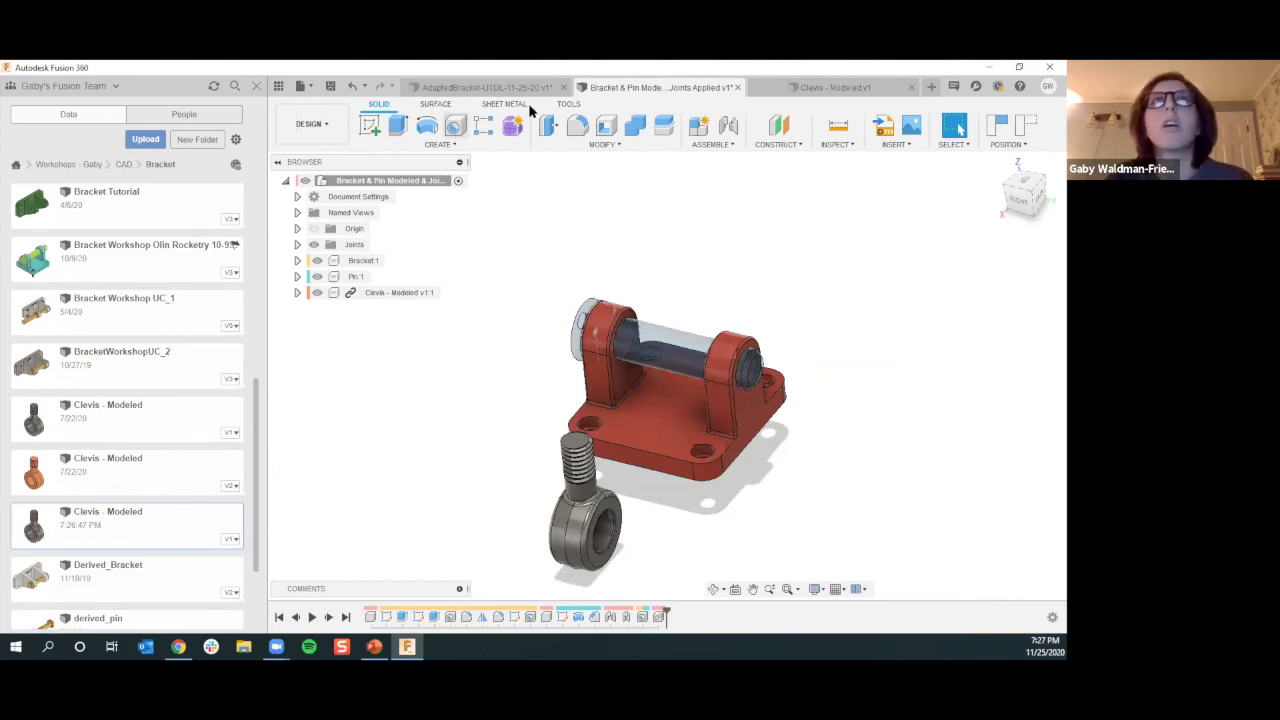
Start a joint without capturing the moved position and place its first origin at the middle of the clevis's hole
click(719, 148)
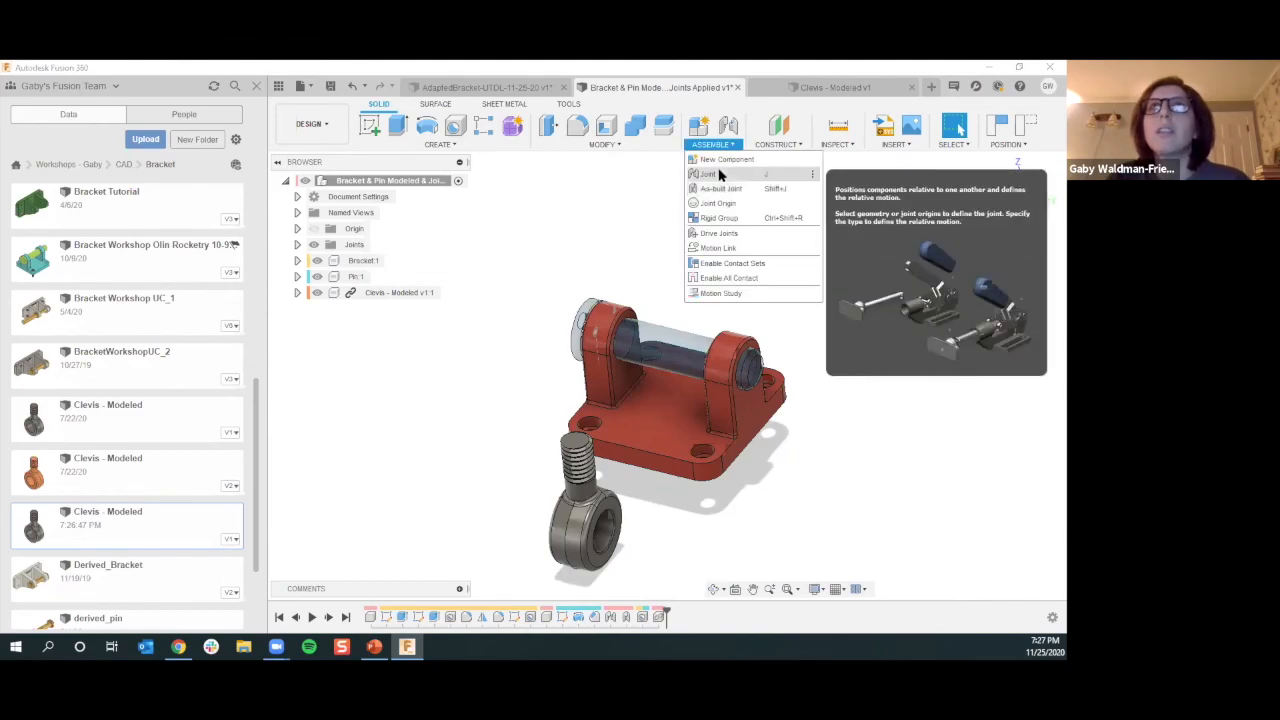
click(719, 175)
click(553, 374)
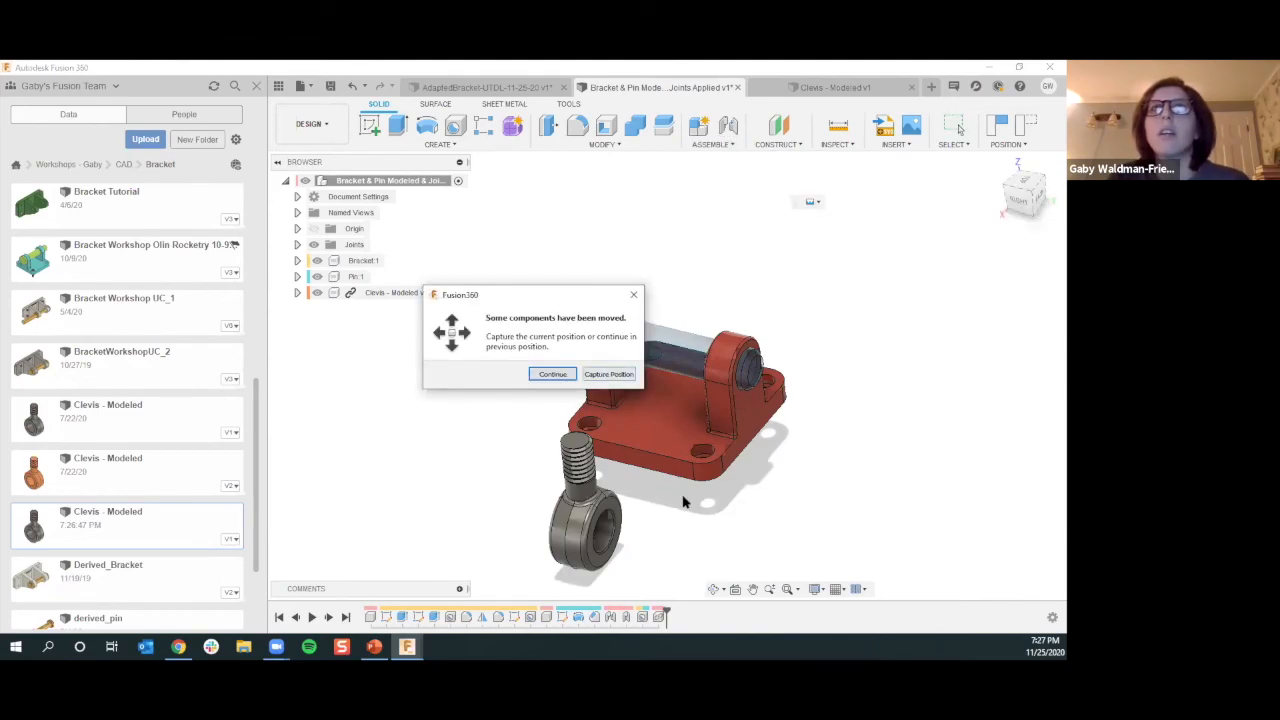
scroll(614, 537, up, 2)
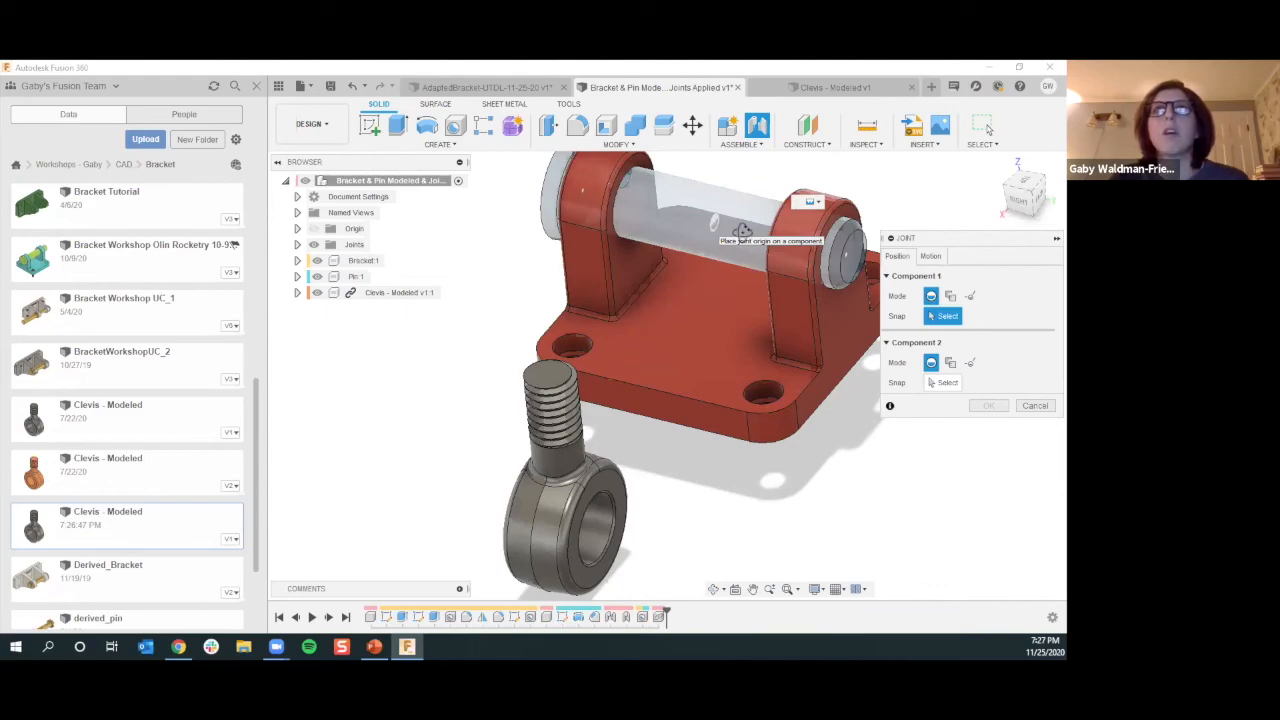
shift+middle_drag(742, 232, 745, 239)
shift+middle_drag(669, 217, 677, 280)
shift+middle_drag(645, 530, 645, 531)
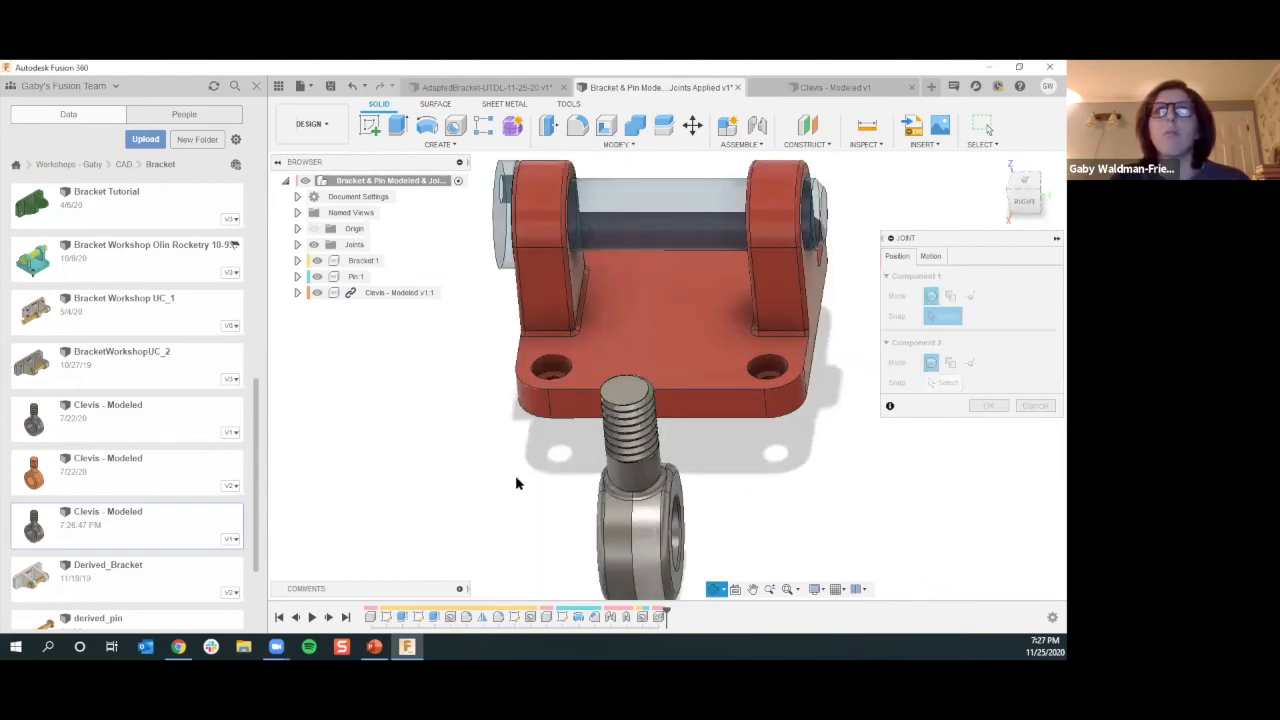
shift+middle_drag(515, 475, 510, 487)
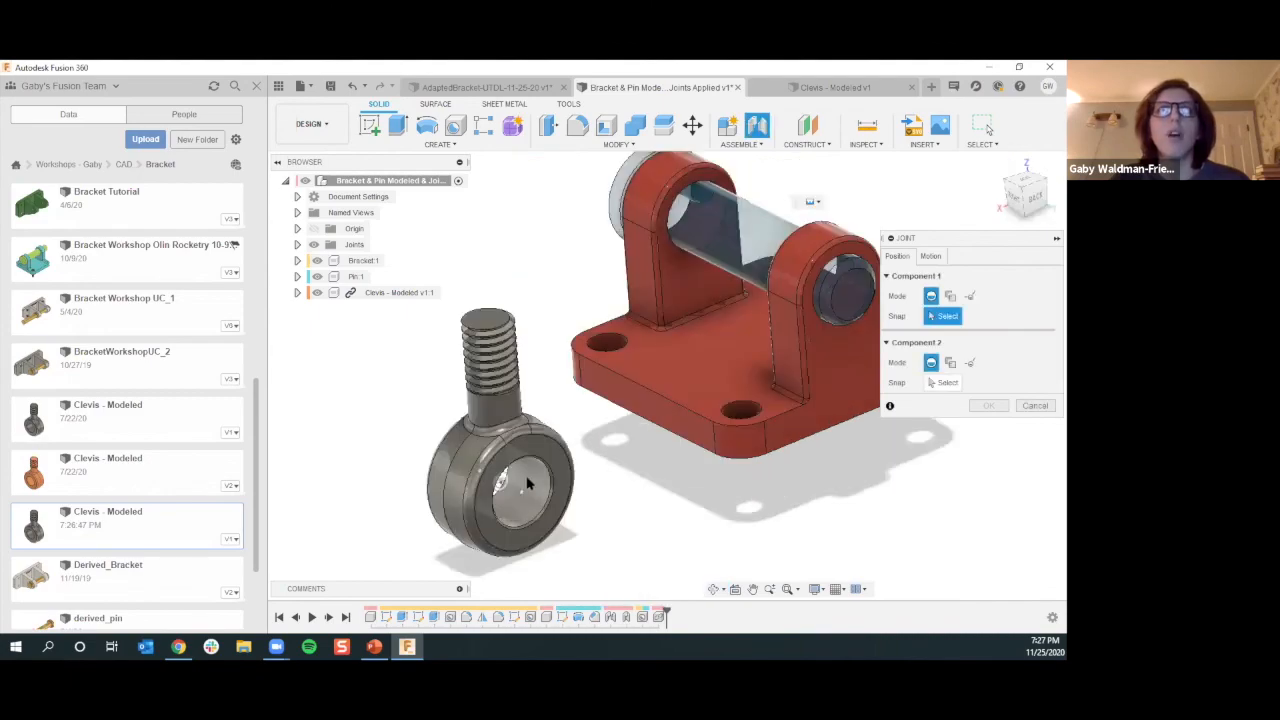
scroll(519, 480, up, 5)
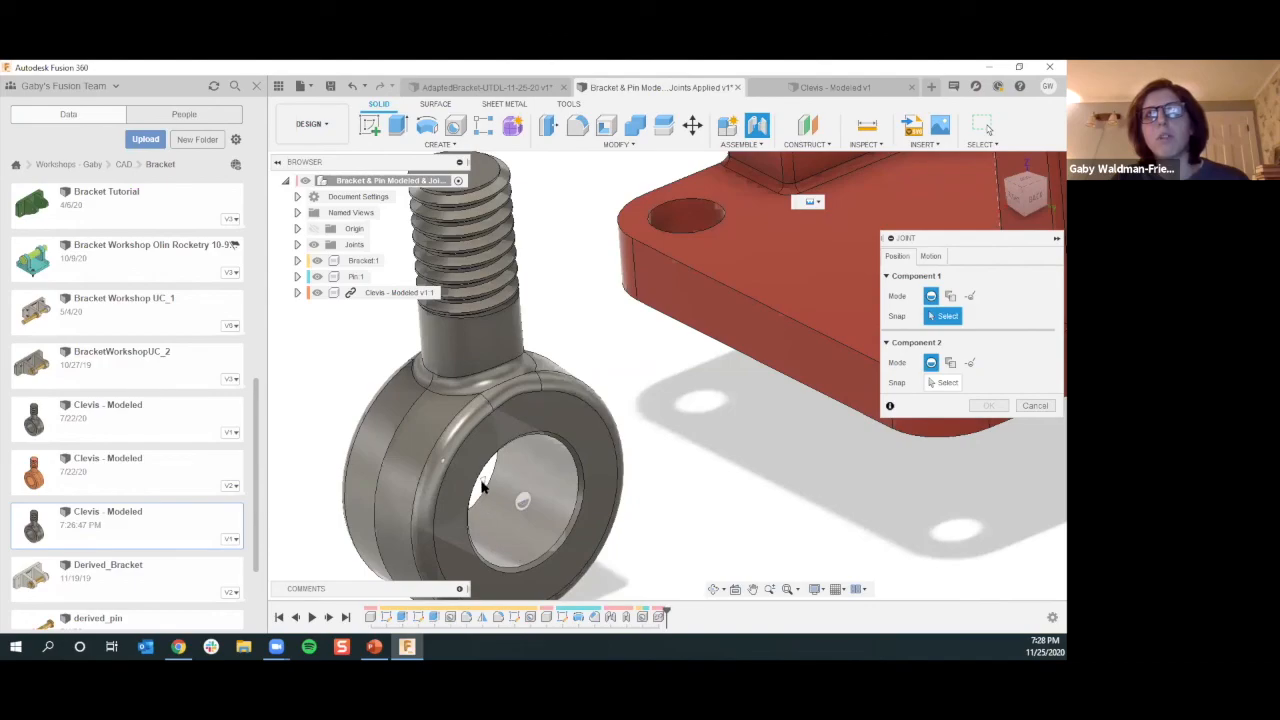
click(482, 486)
Place the joint's second origin at the middle of the glass pin, between the two uprights
shift+middle_drag(533, 487, 563, 488)
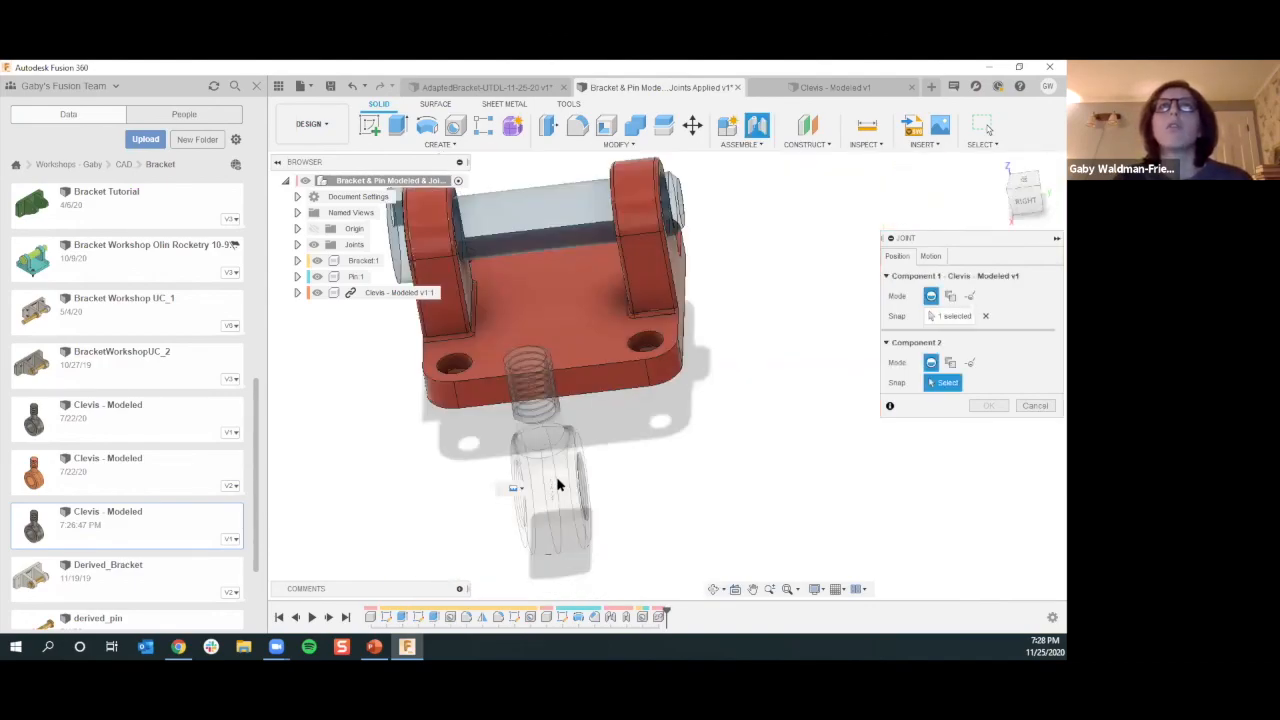
scroll(541, 268, down, 2)
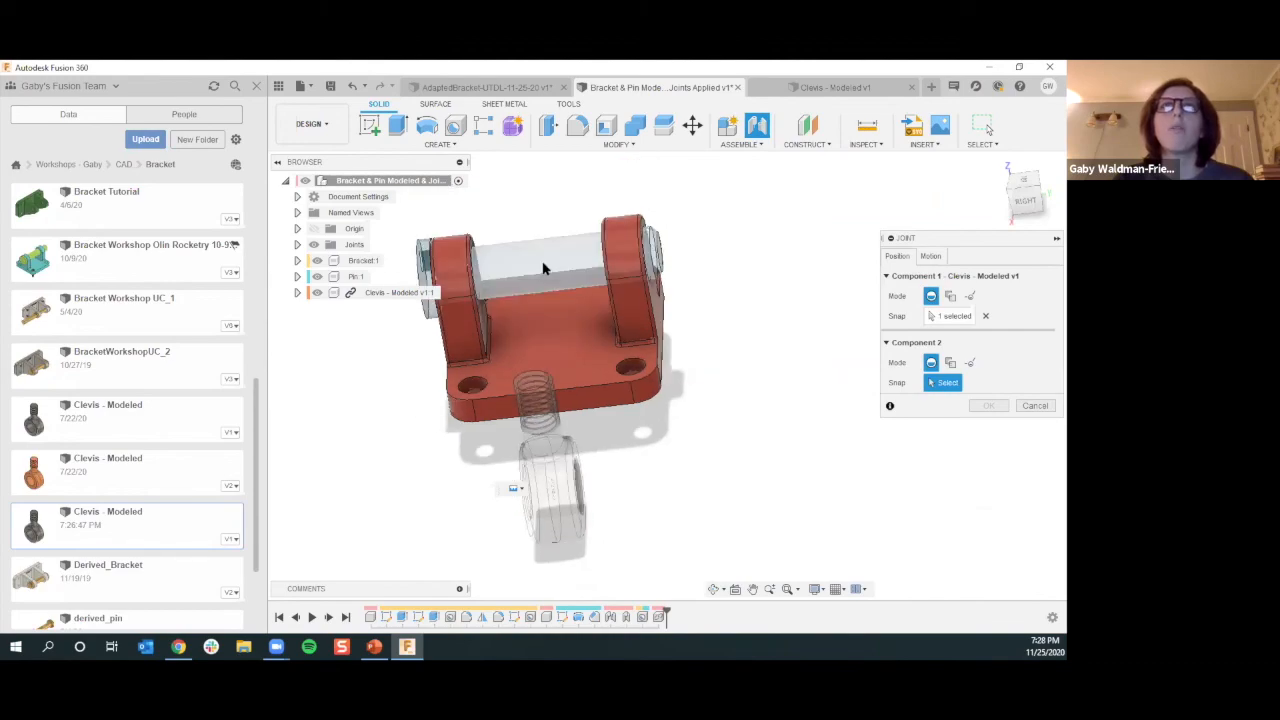
click(543, 268)
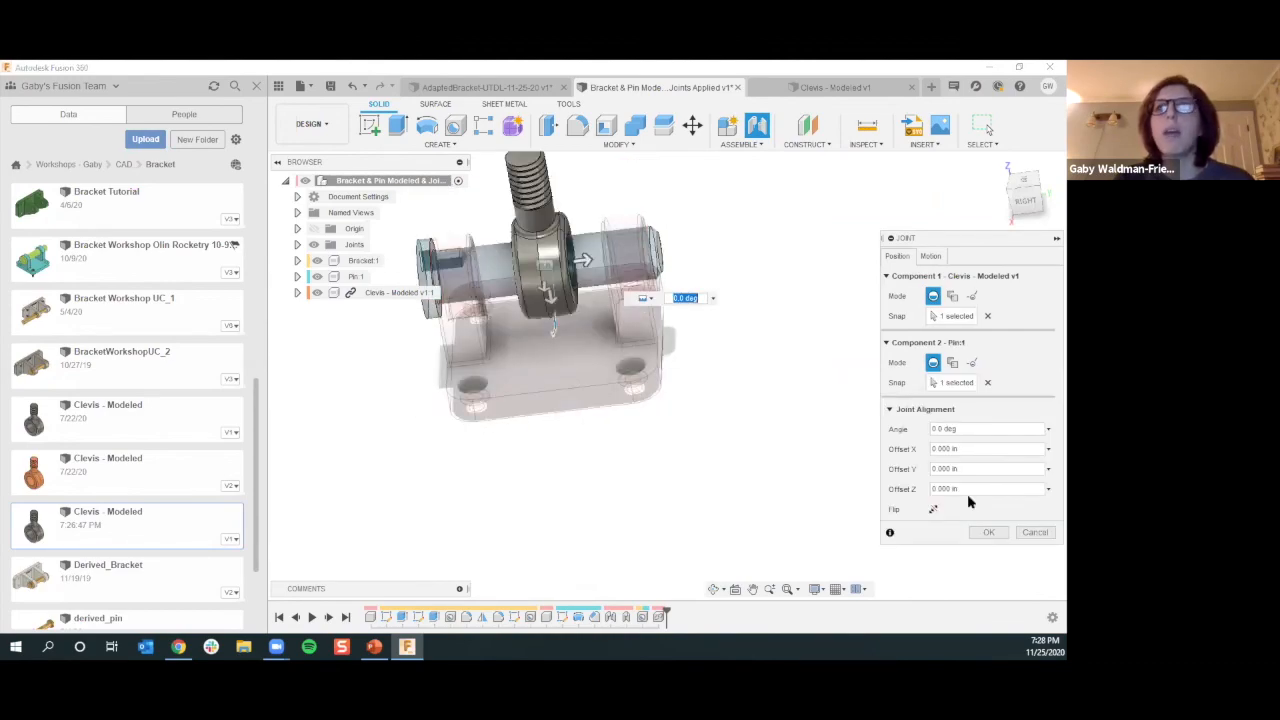
Preview Revolute motion for the clevis joint, switch it to Cylindrical about the Z axis, and finish the joint
click(931, 256)
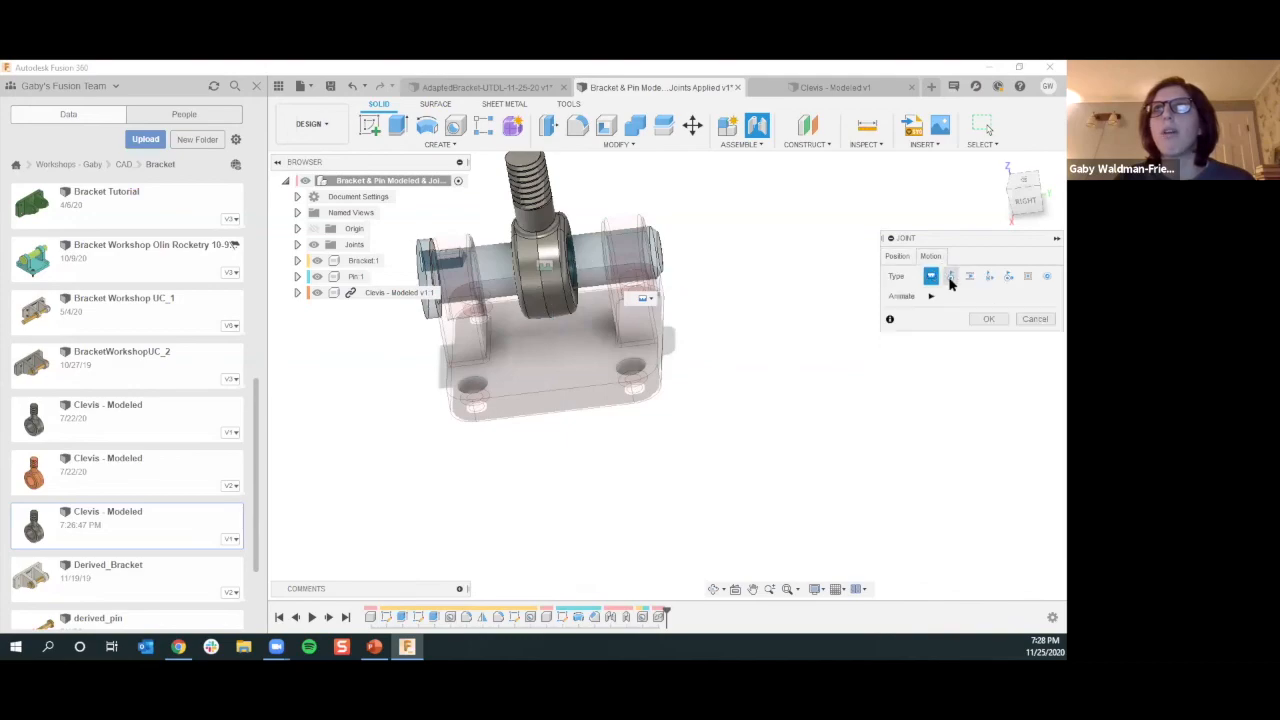
click(950, 278)
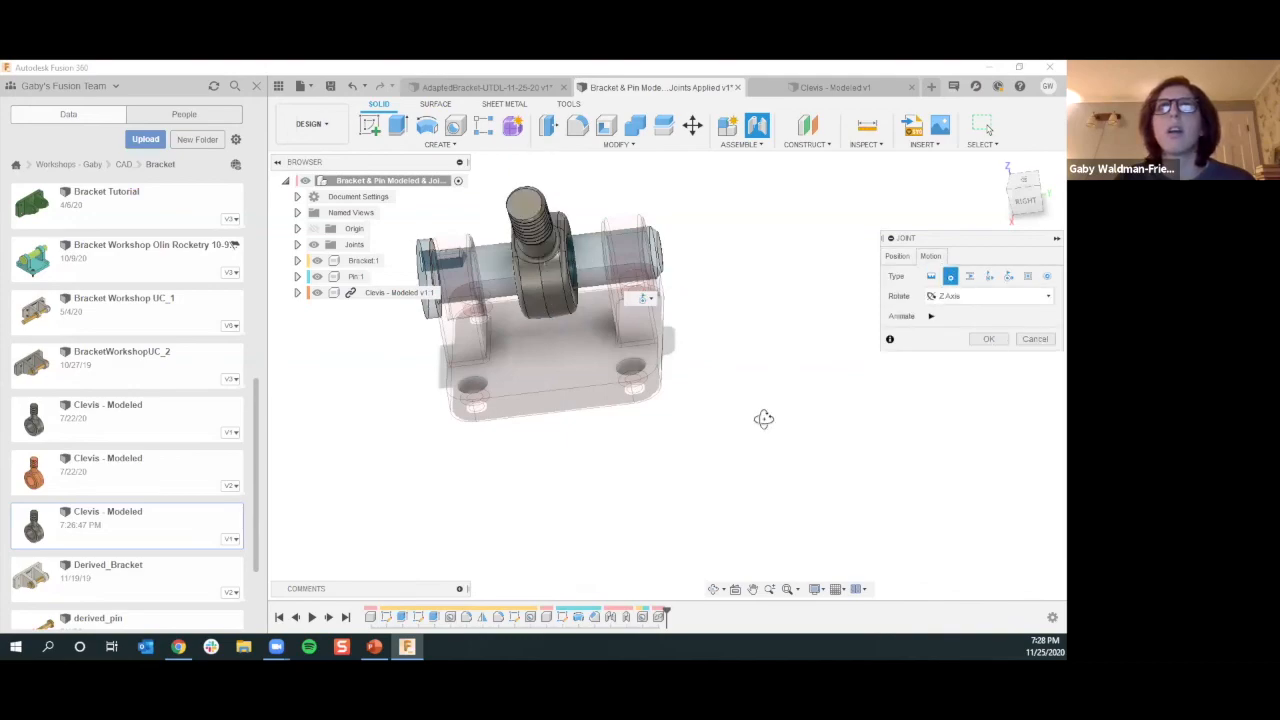
shift+middle_drag(737, 447, 871, 370)
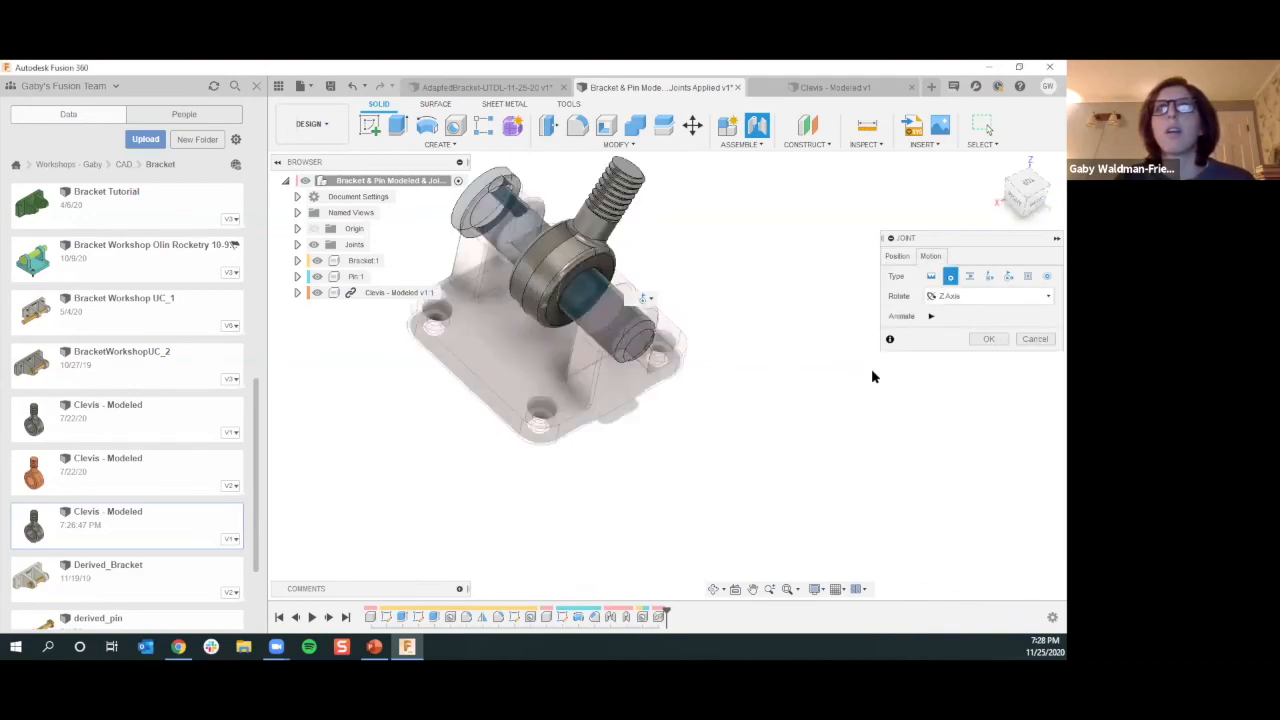
click(989, 279)
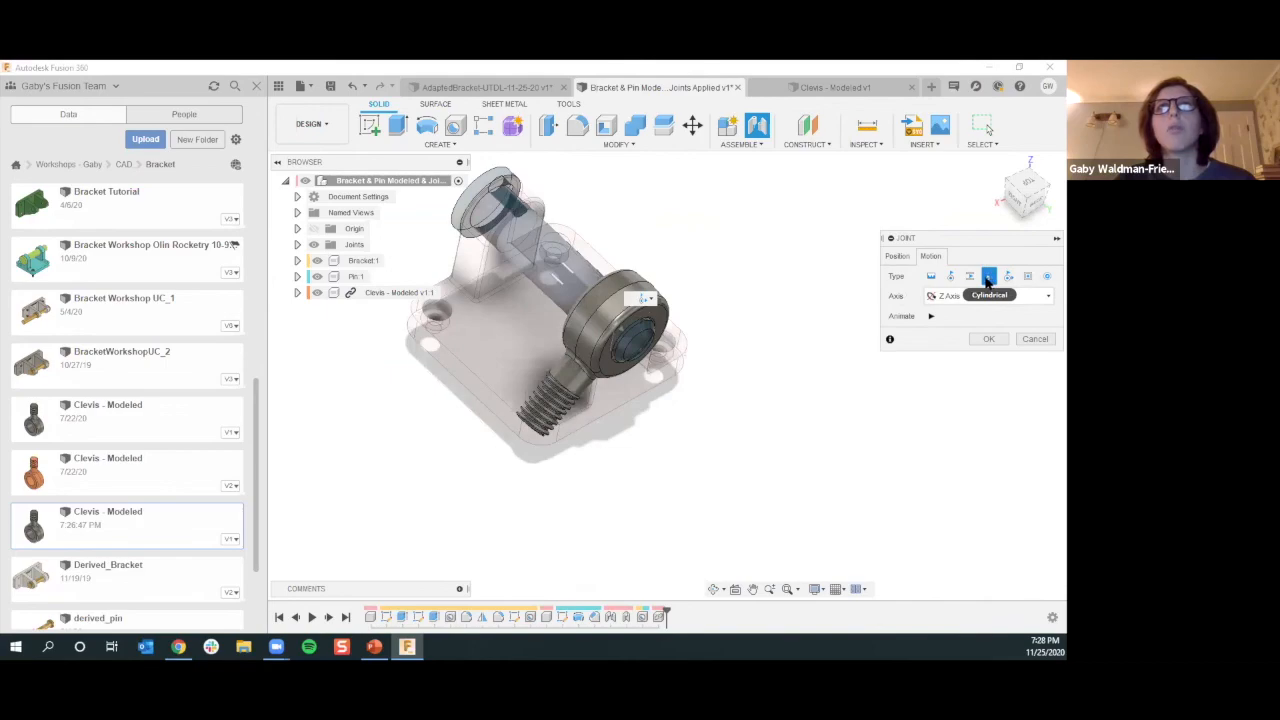
click(989, 339)
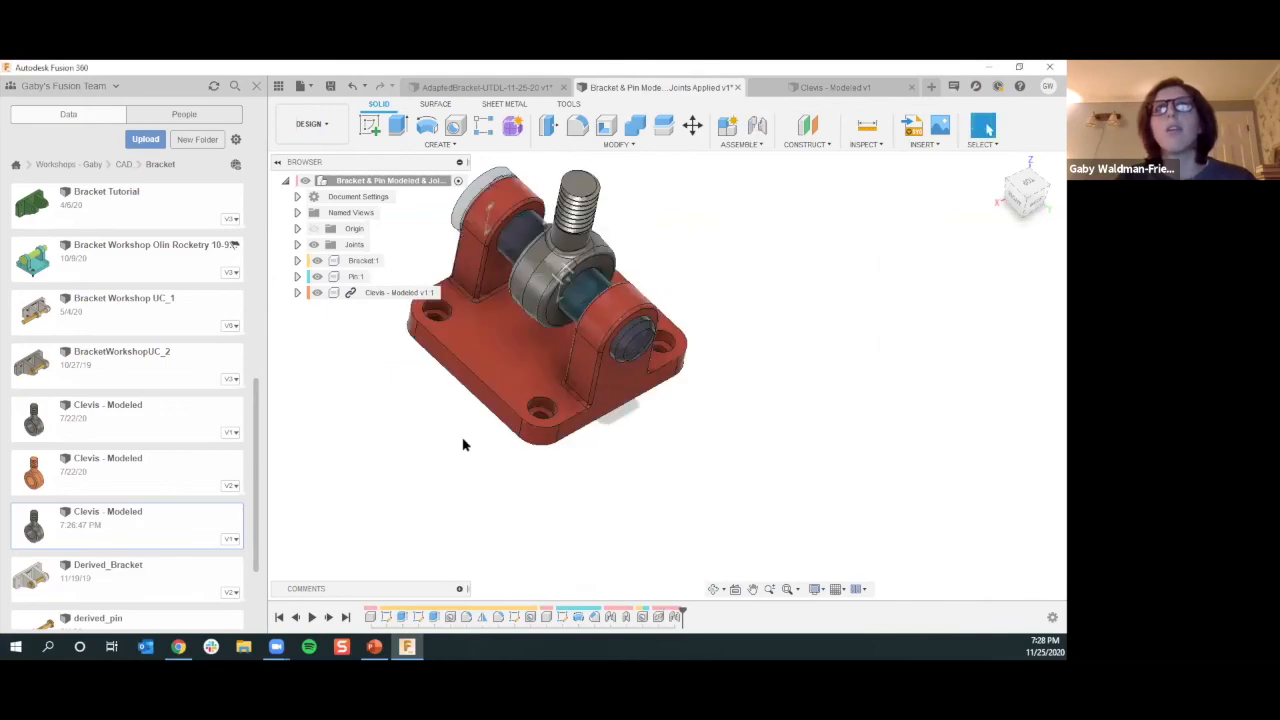
Rotate and slide the clevis on the pin to test the cylindrical joint, viewing the assembly from several sides
middle_drag(462, 438, 534, 514)
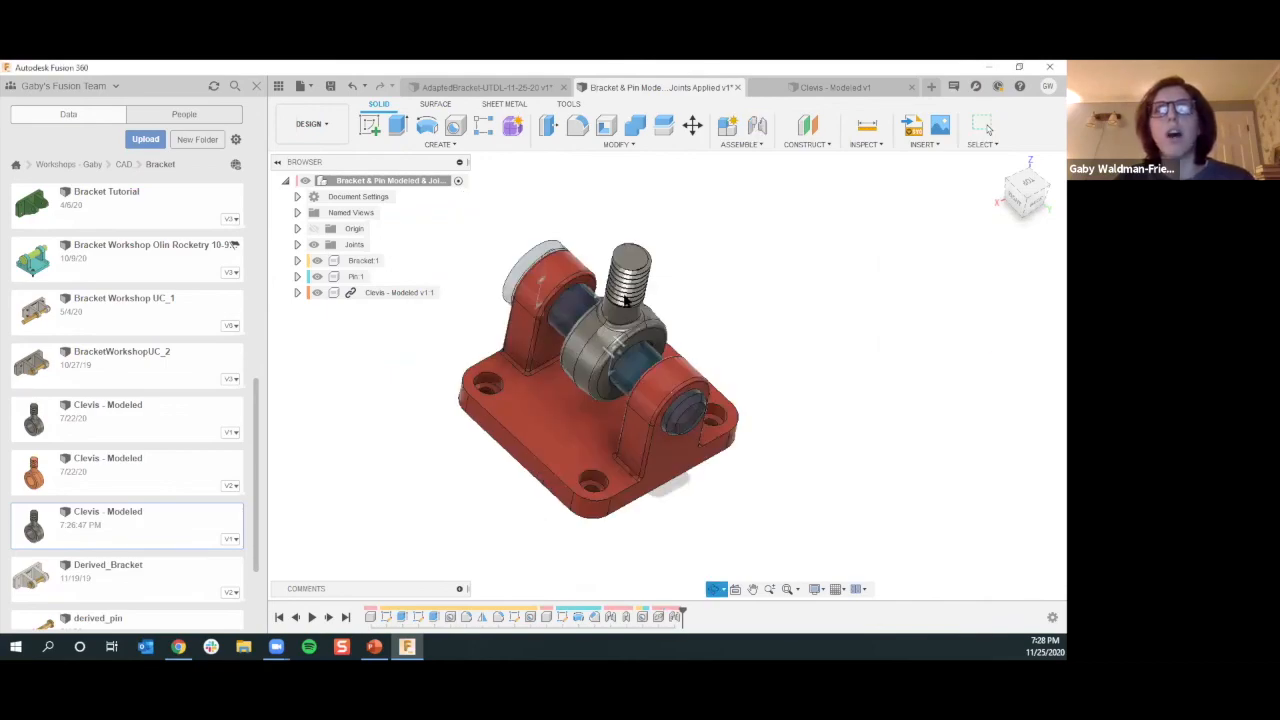
shift+middle_drag(573, 368, 555, 339)
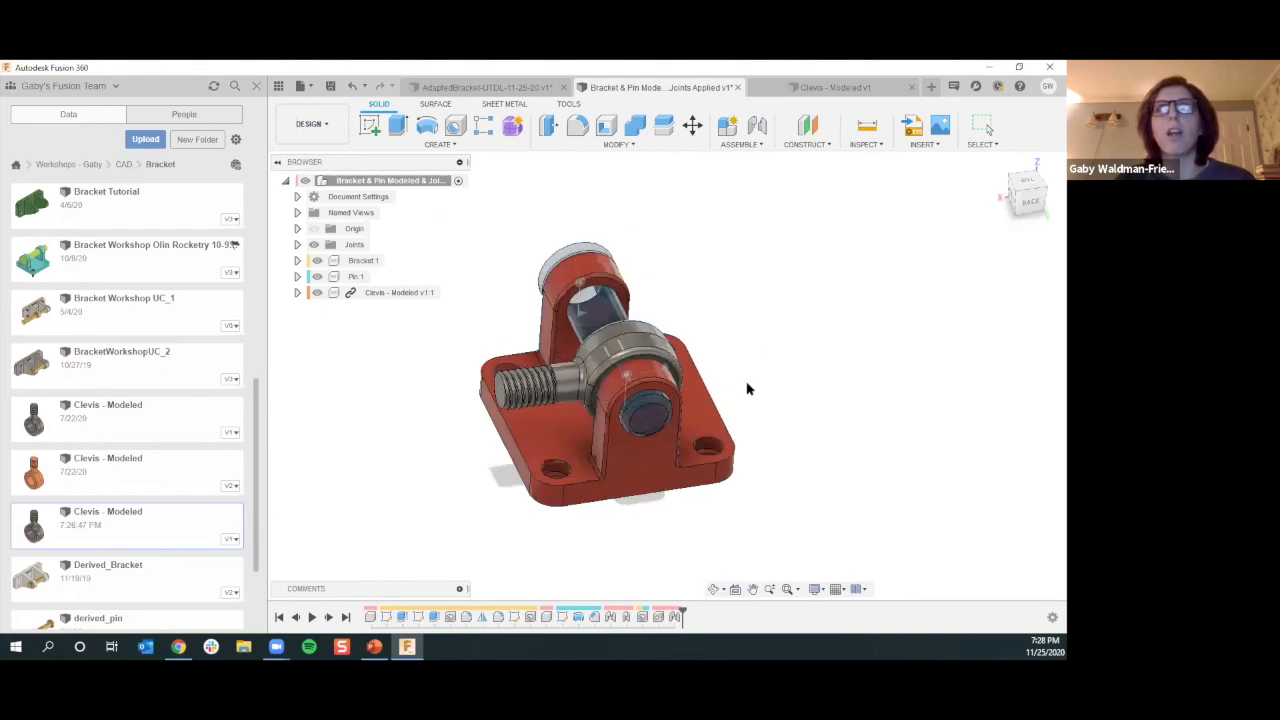
shift+middle_drag(748, 386, 674, 290)
drag(594, 304, 533, 461)
shift+middle_drag(535, 461, 534, 464)
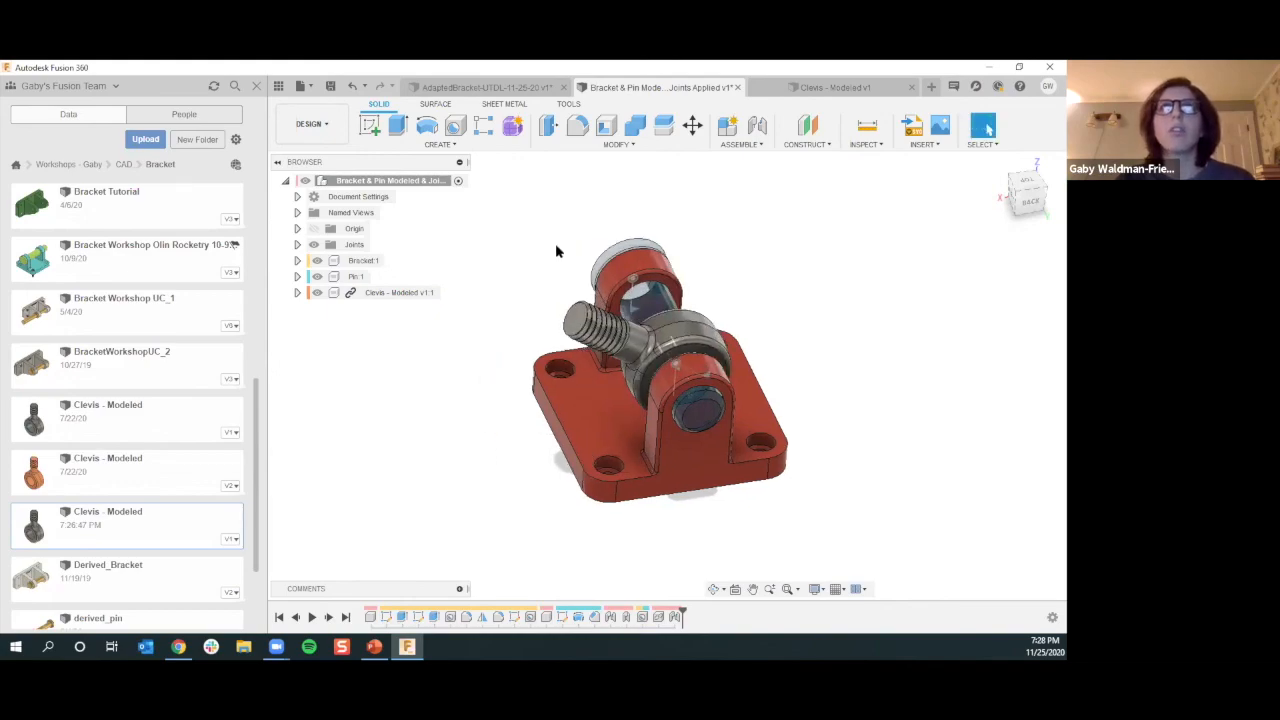
shift+middle_drag(555, 243, 631, 160)
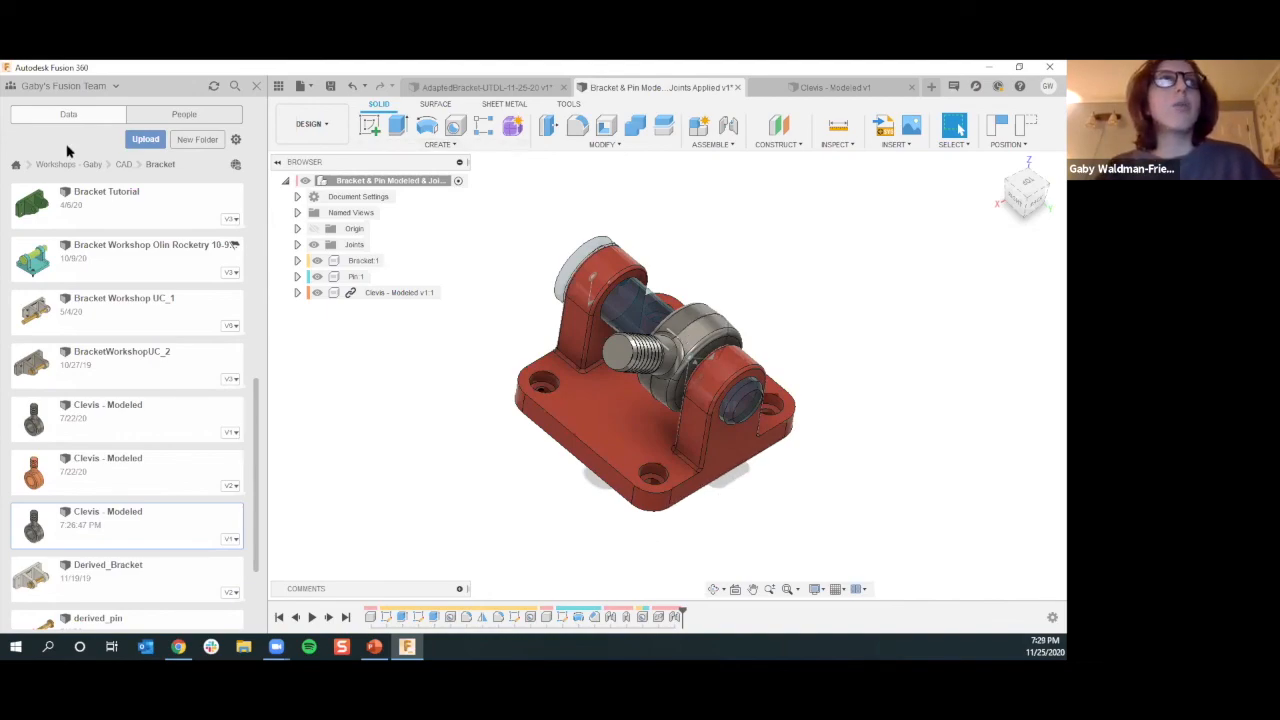
Return the data browser to the list of all projects and switch back to the AdaptedBracket-UTDL-11-25-20 design
click(18, 163)
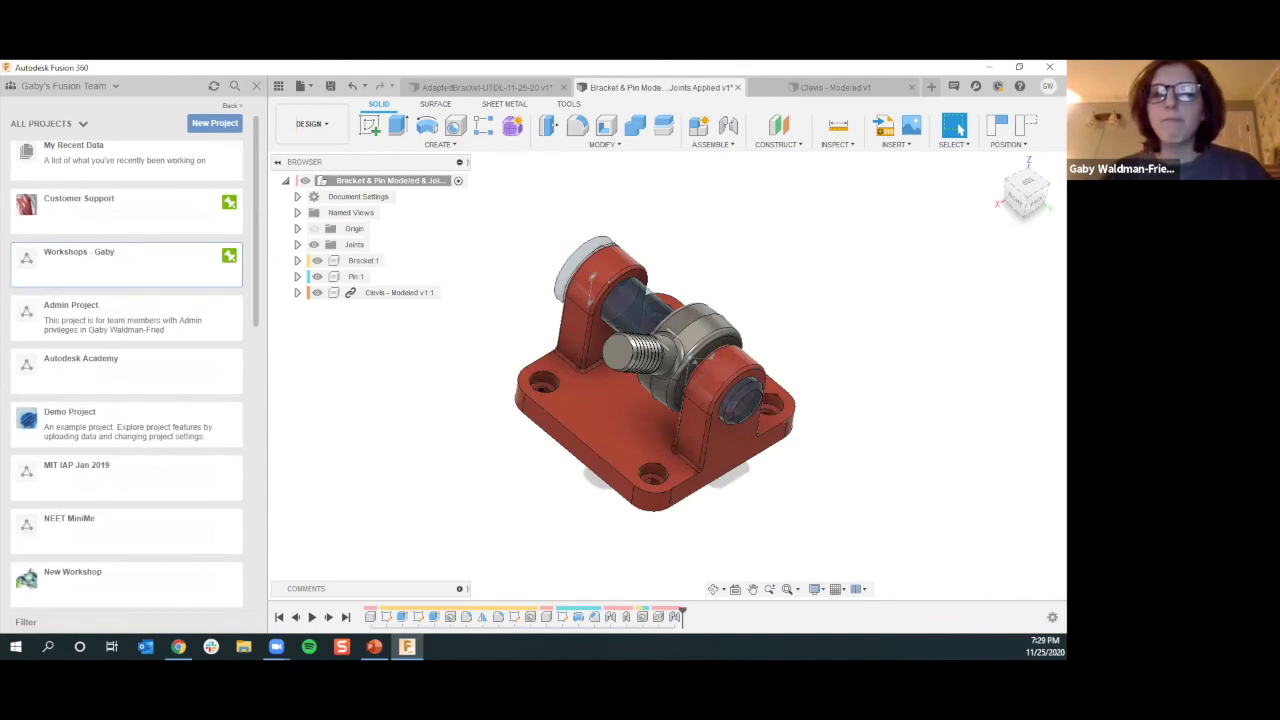
click(479, 90)
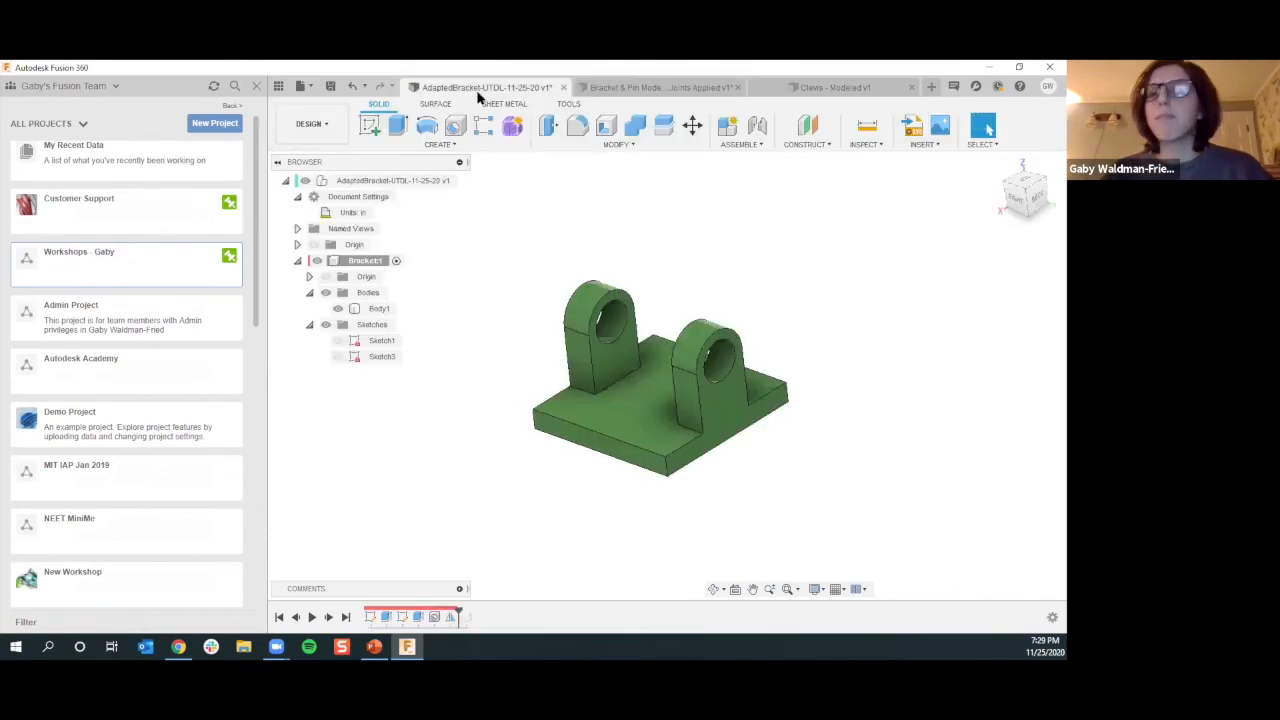